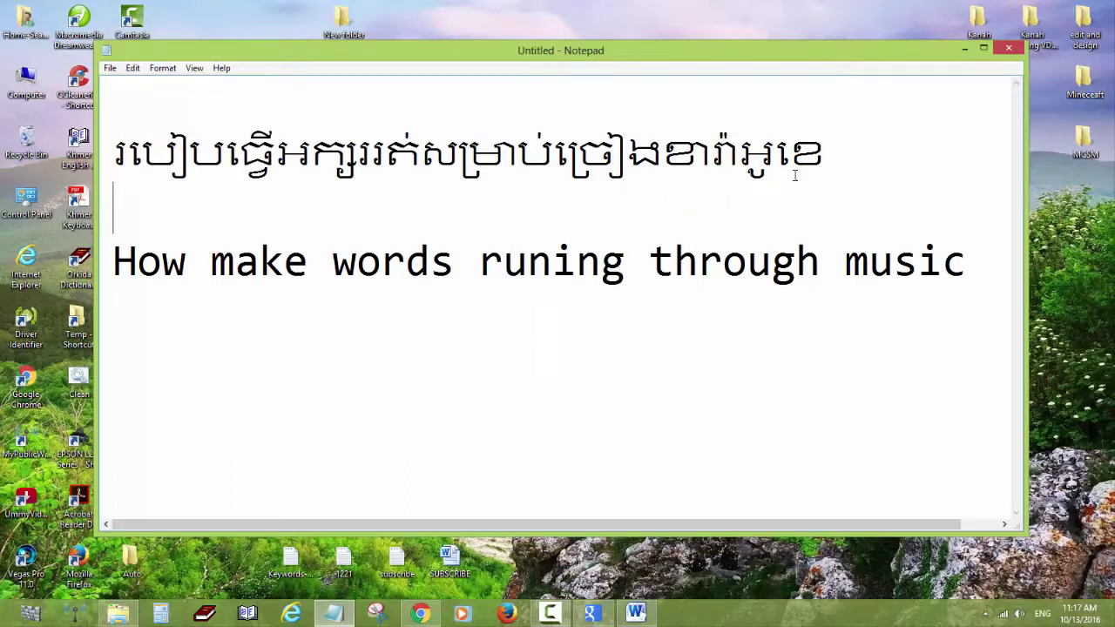
Minimize the Notepad window and launch Vegas Pro 11.0 from the desktop.
{"action": "left_click_drag", "start_coordinate": [639, 58], "coordinate": [657, 75]}
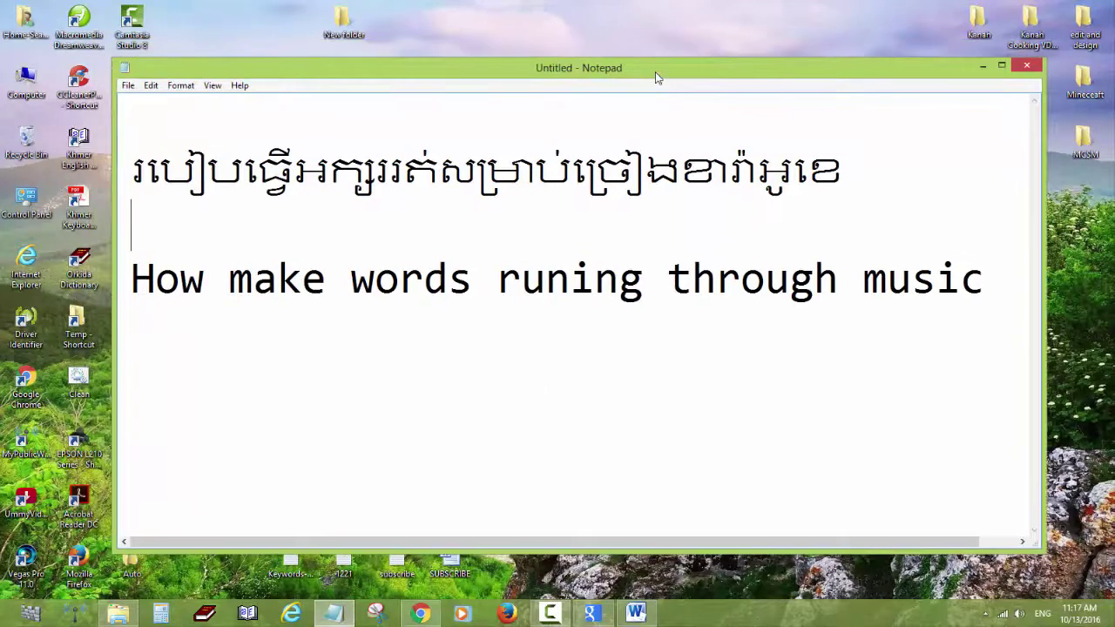
{"action": "left_click", "coordinate": [982, 67]}
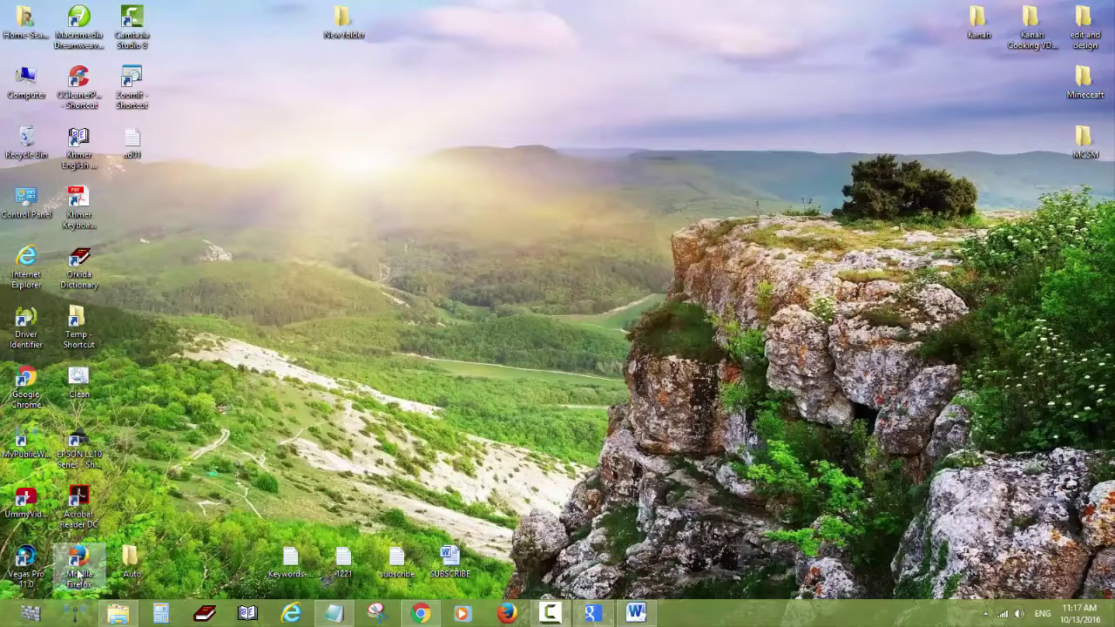
{"action": "double_click", "coordinate": [26, 562]}
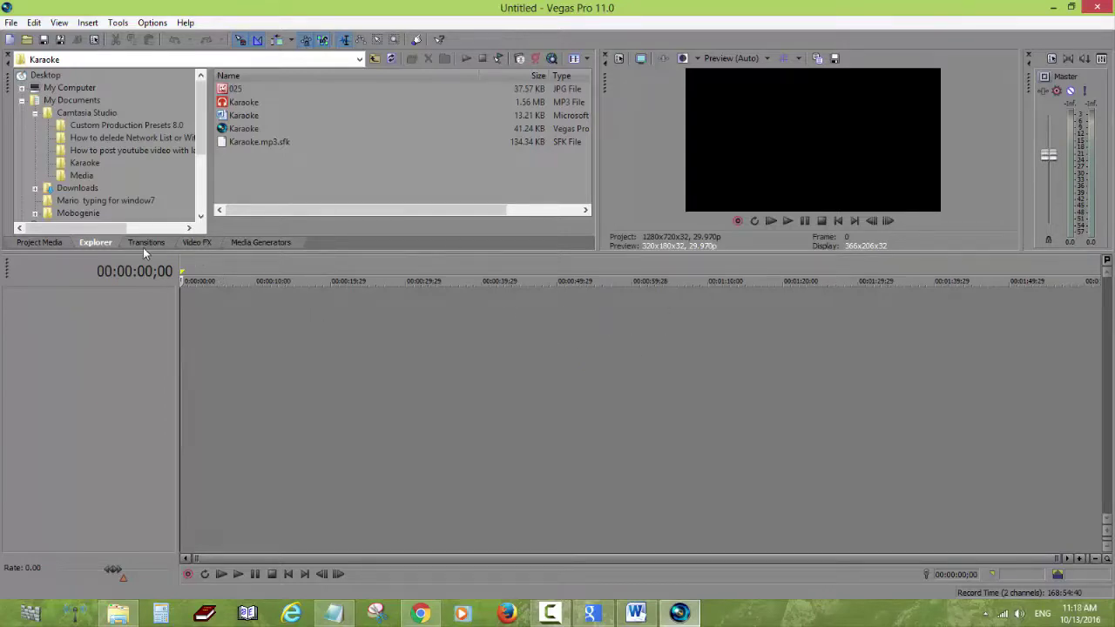
Browse to the Karaoke folder inside Camtasia Studio and place the Karaoke MP3 at the start of the timeline.
{"action": "left_click", "coordinate": [196, 244]}
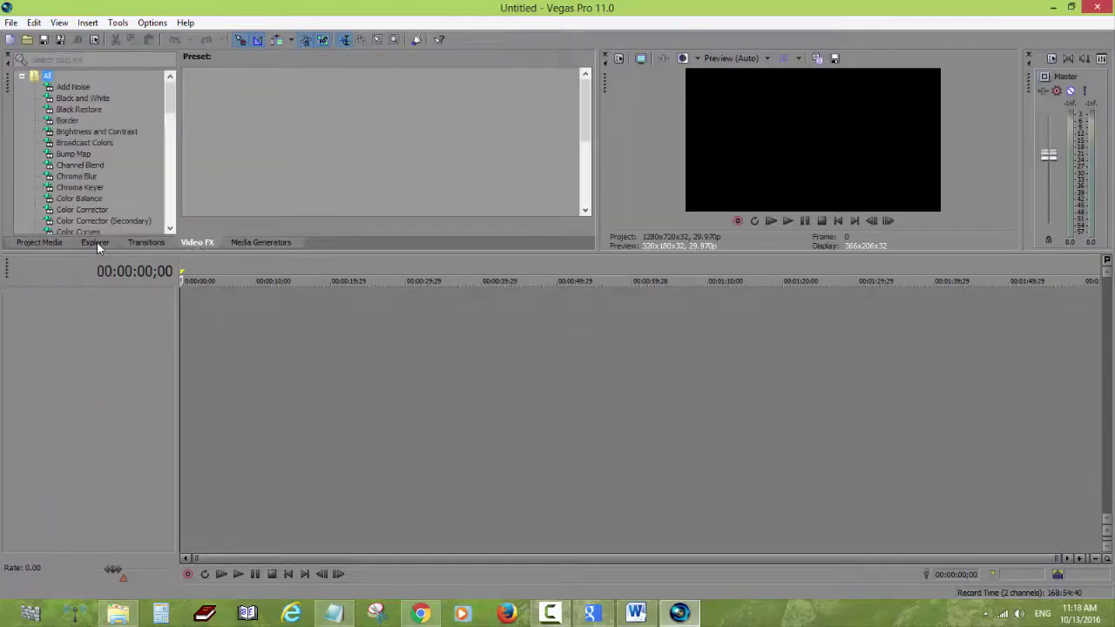
{"action": "left_click", "coordinate": [96, 244]}
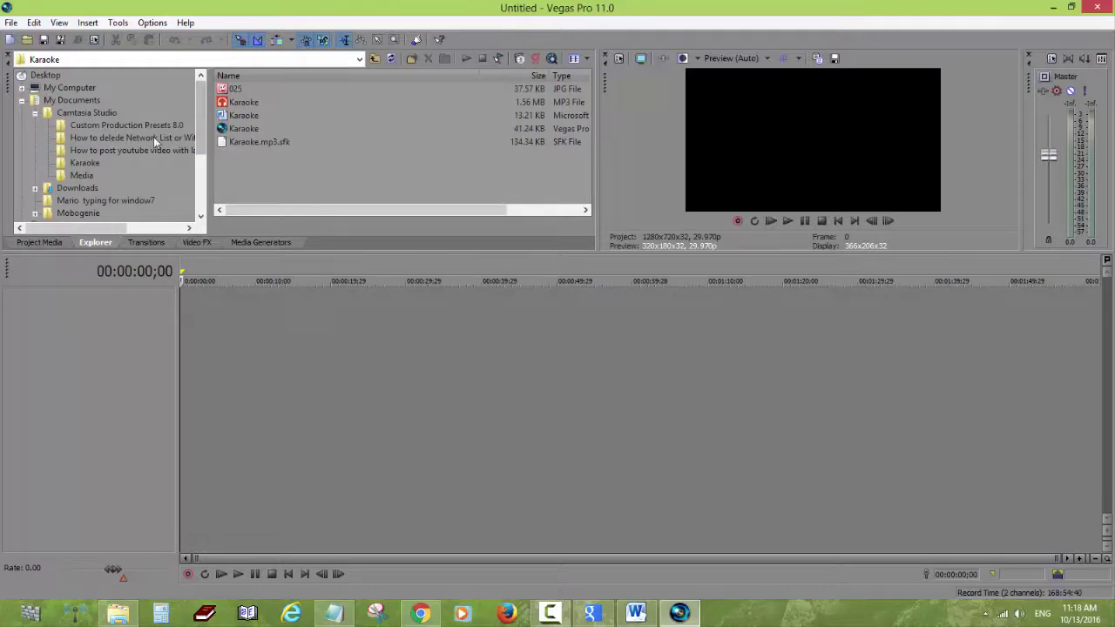
{"action": "left_click", "coordinate": [91, 114]}
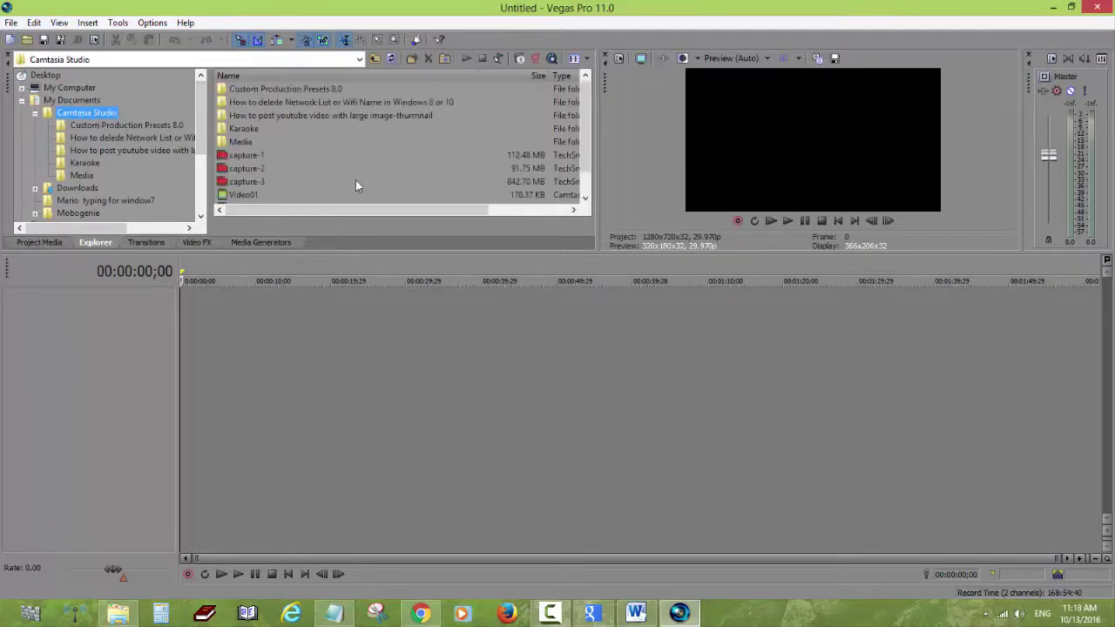
{"action": "left_click_drag", "start_coordinate": [585, 135], "coordinate": [586, 110]}
{"action": "double_click", "coordinate": [242, 132]}
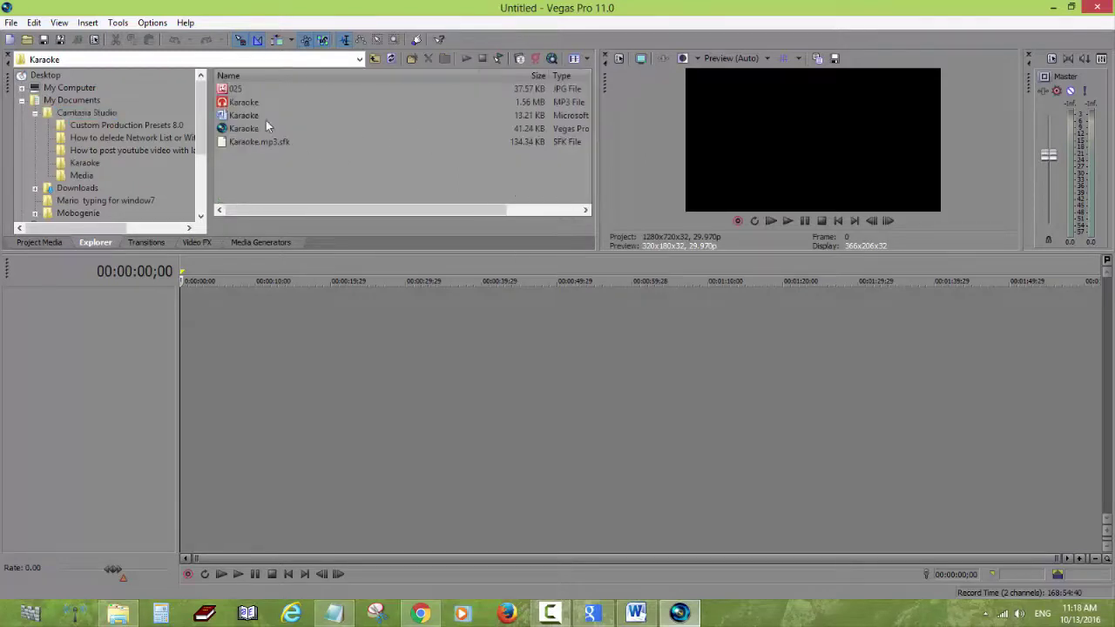
{"action": "left_click_drag", "start_coordinate": [242, 103], "coordinate": [263, 124]}
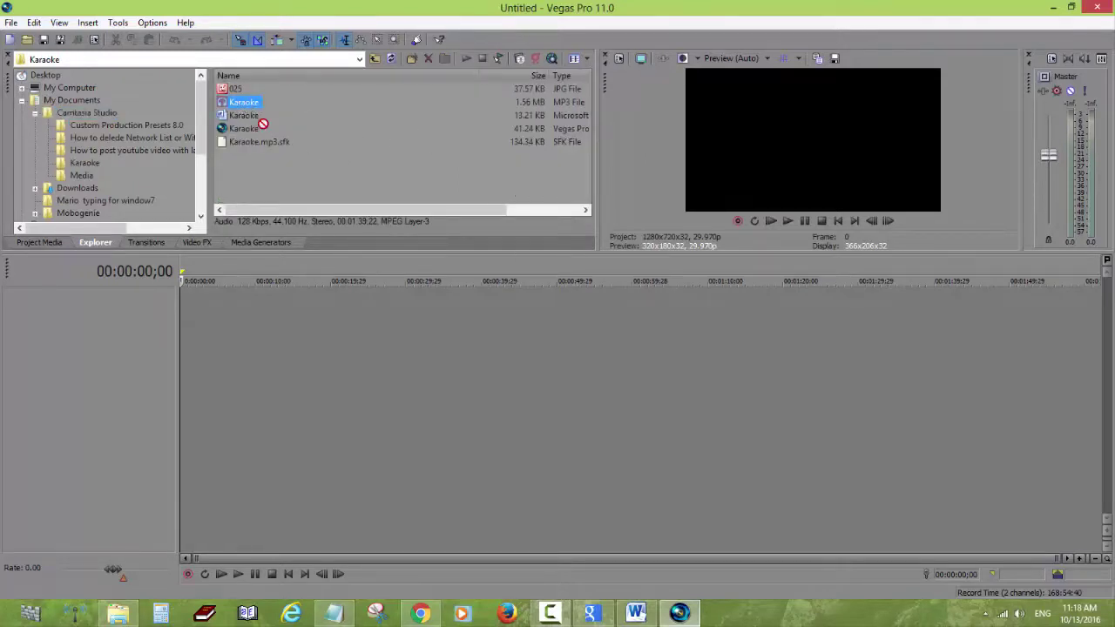
{"action": "left_click_drag", "start_coordinate": [302, 327], "coordinate": [179, 316]}
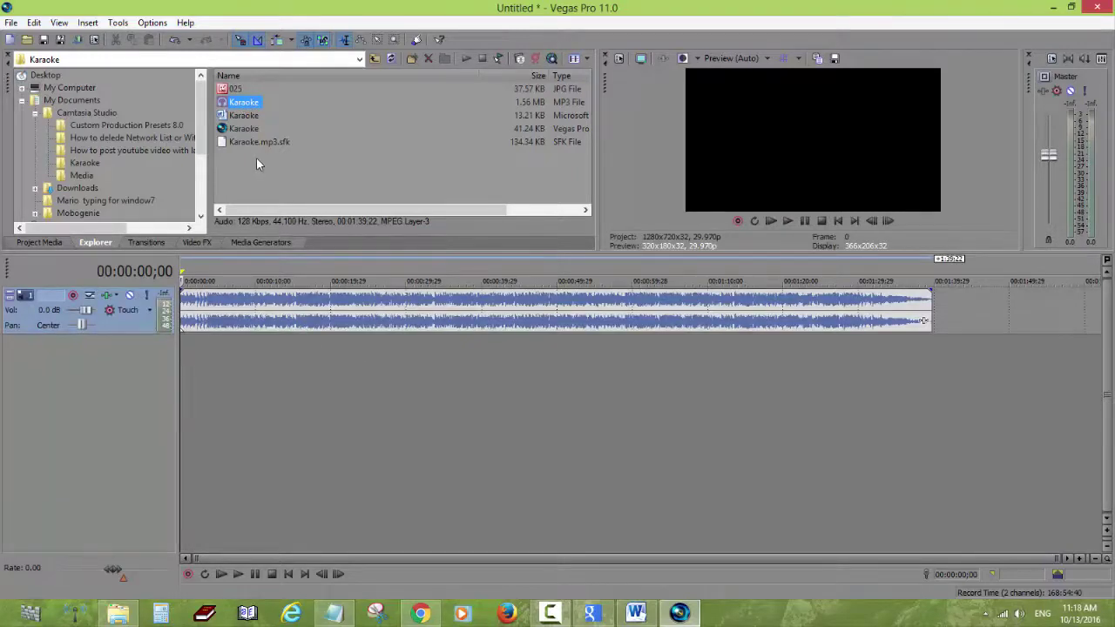
Insert a video track, place image 025 at its start, and extend the image to the end of the audio.
{"action": "right_click", "coordinate": [137, 368]}
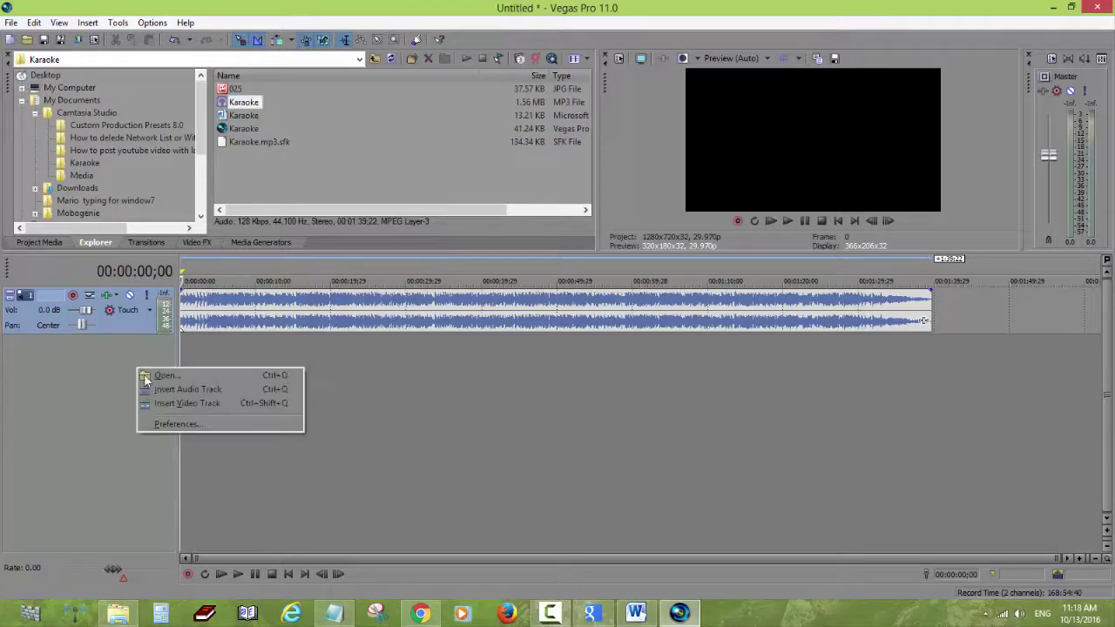
{"action": "left_click", "coordinate": [198, 405]}
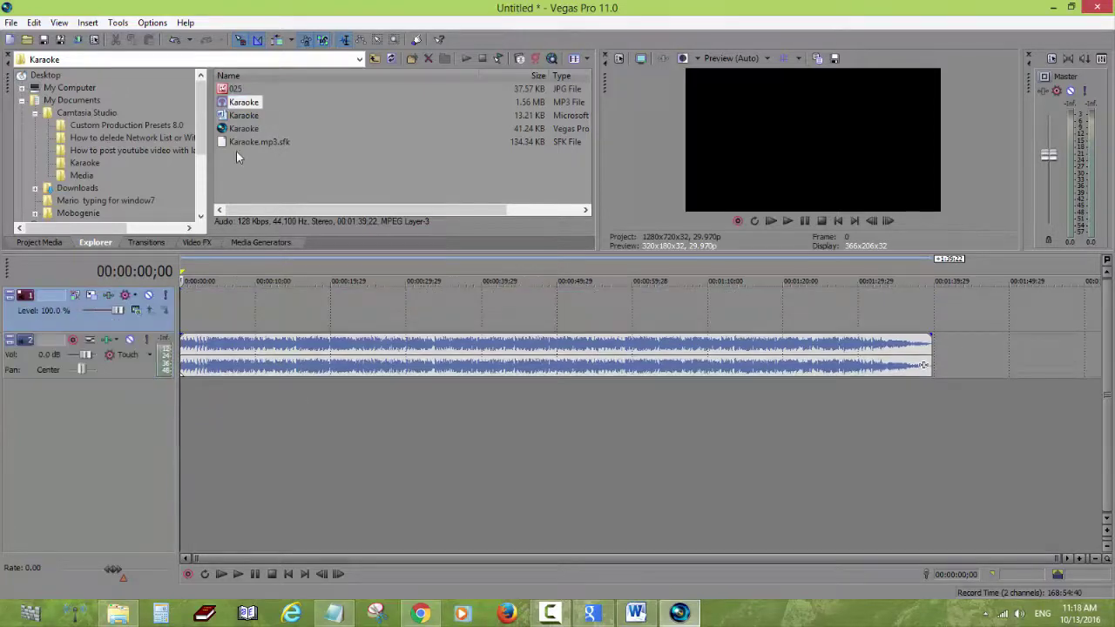
{"action": "left_click_drag", "start_coordinate": [237, 91], "coordinate": [343, 295]}
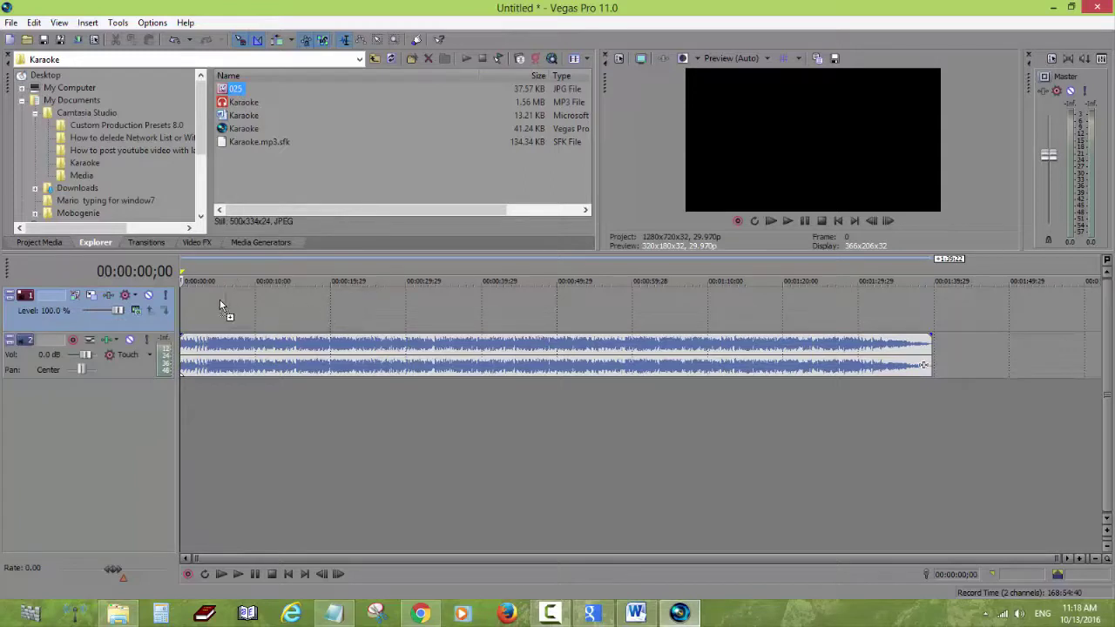
{"action": "left_click_drag", "start_coordinate": [179, 303], "coordinate": [929, 313]}
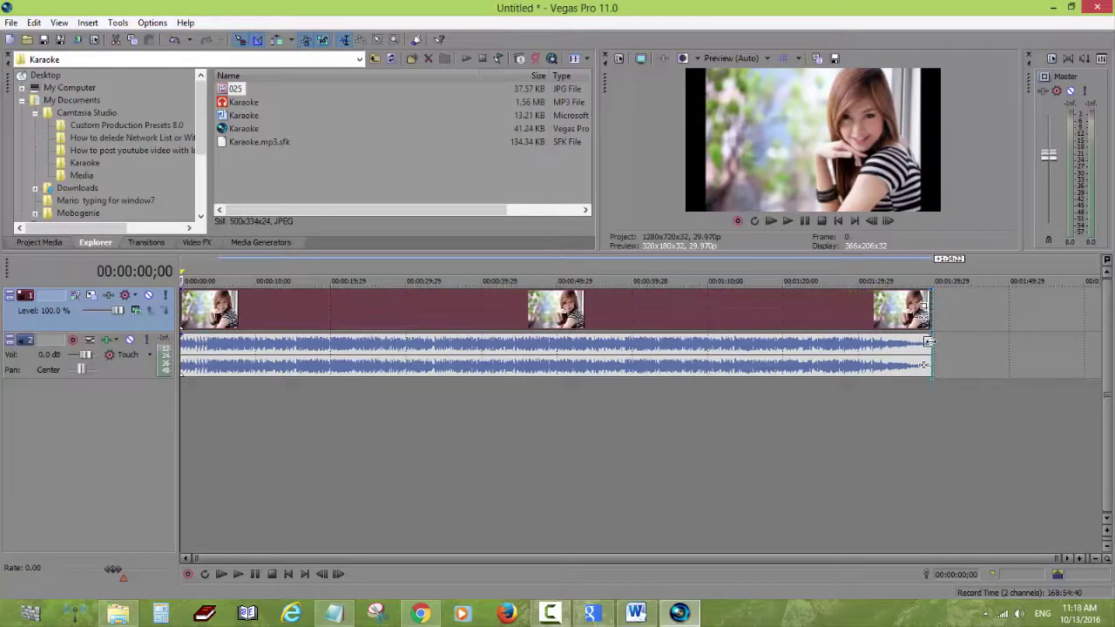
Turn off Maintain aspect ratio for the 025 image event so it fills the frame.
{"action": "right_click", "coordinate": [325, 322]}
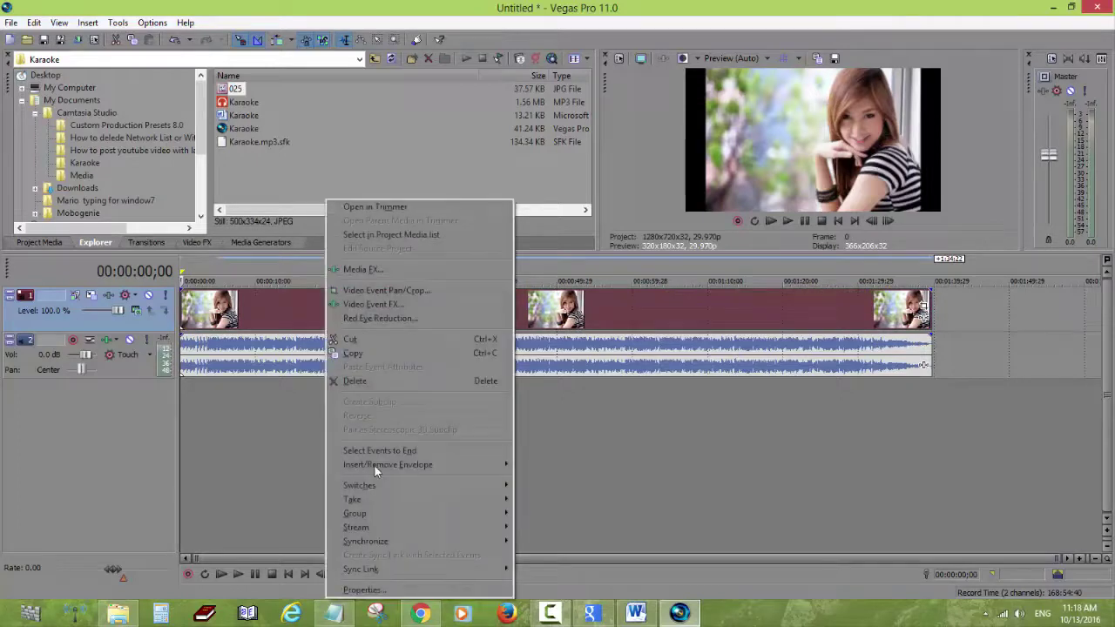
{"action": "left_click", "coordinate": [410, 594]}
{"action": "left_click", "coordinate": [472, 191]}
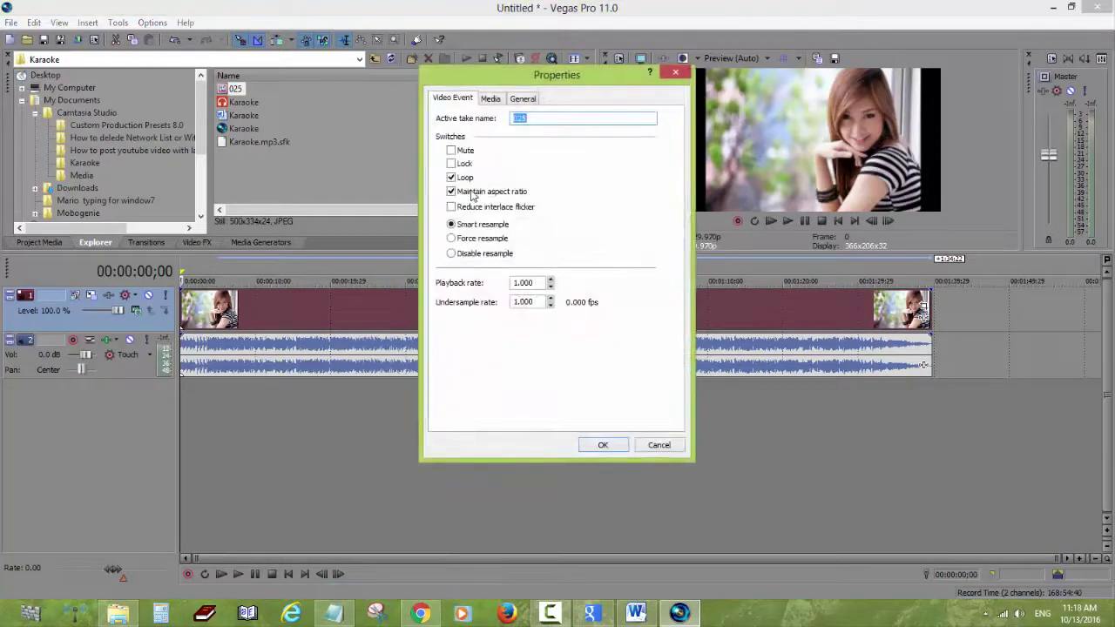
{"action": "left_click", "coordinate": [603, 446]}
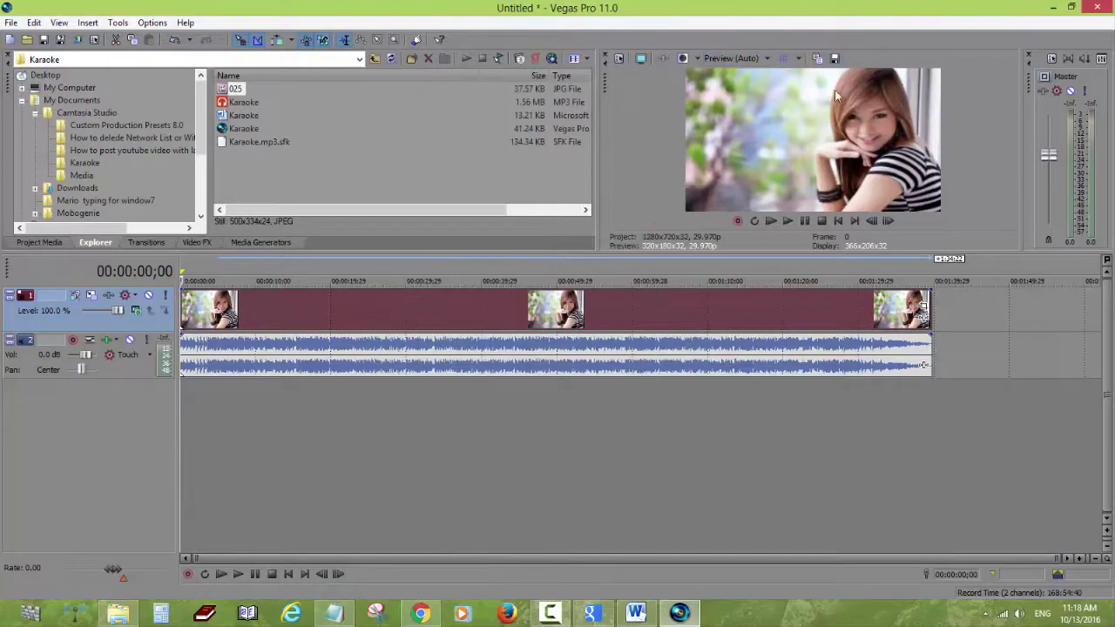
Insert two empty video tracks above the image track.
{"action": "right_click", "coordinate": [102, 332]}
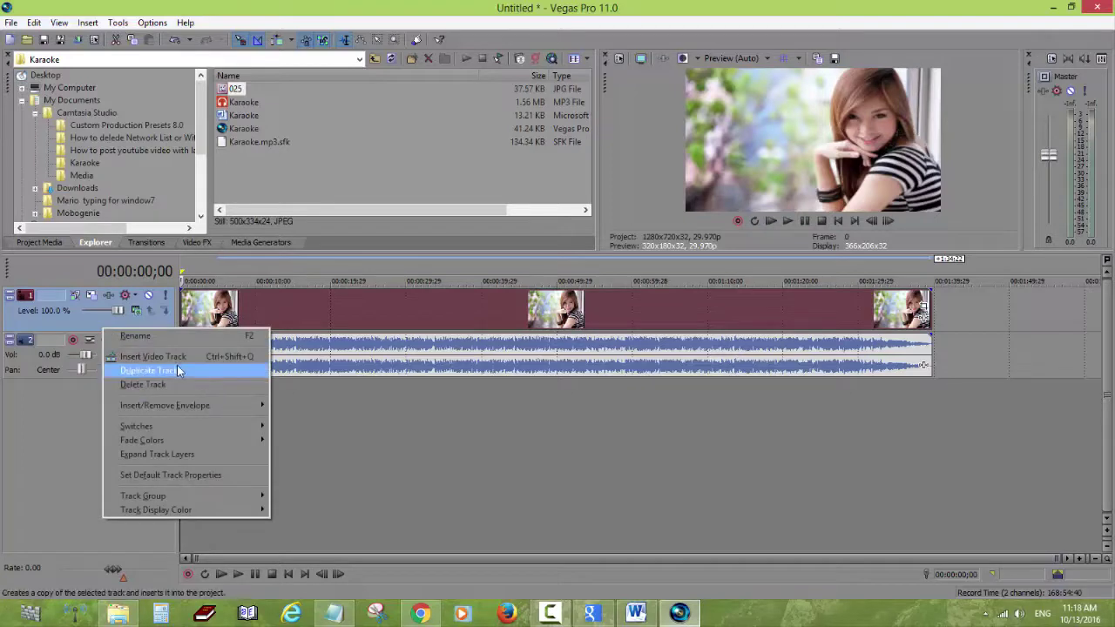
{"action": "left_click", "coordinate": [179, 357]}
{"action": "right_click", "coordinate": [133, 329]}
{"action": "left_click", "coordinate": [213, 356]}
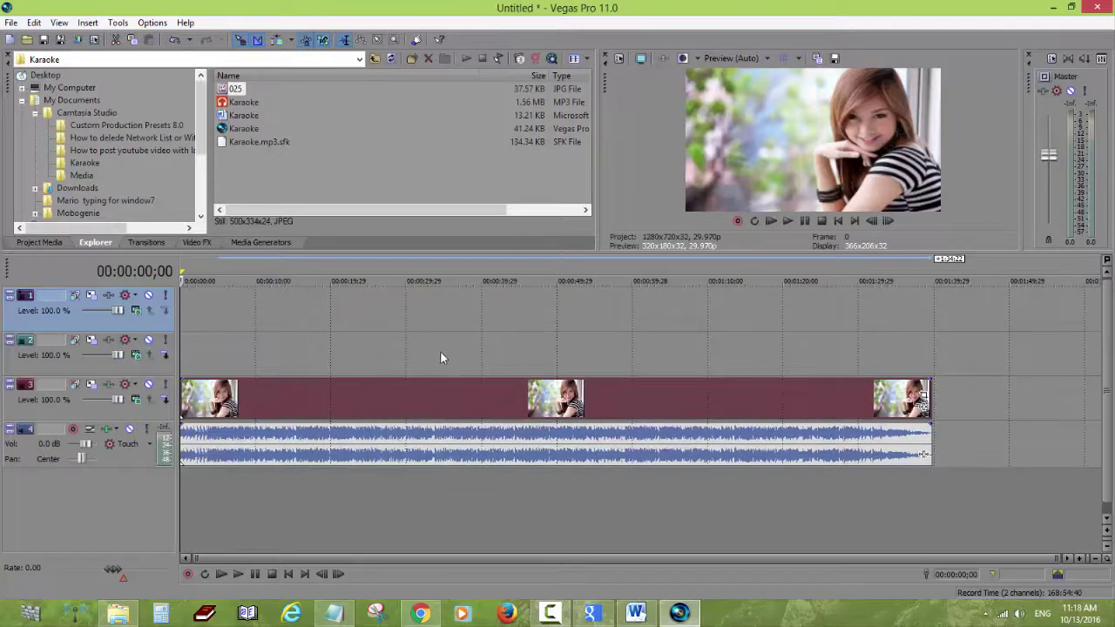
Play the song from the beginning to listen to its opening, and return to the start of the timeline.
{"action": "left_click", "coordinate": [241, 506]}
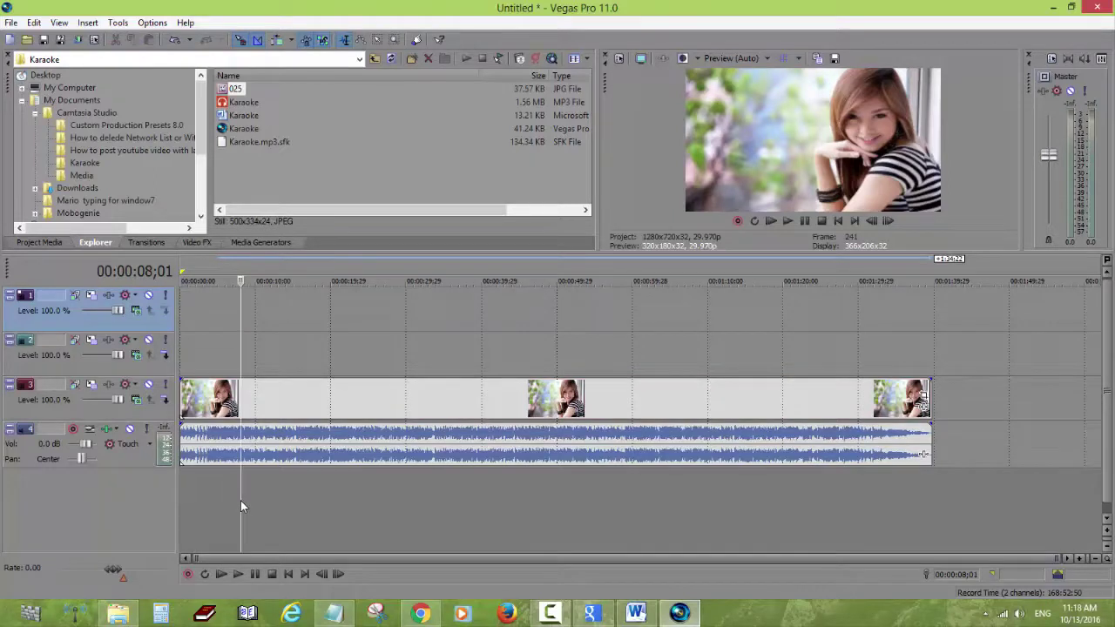
{"action": "key", "text": "ctrl+Home"}
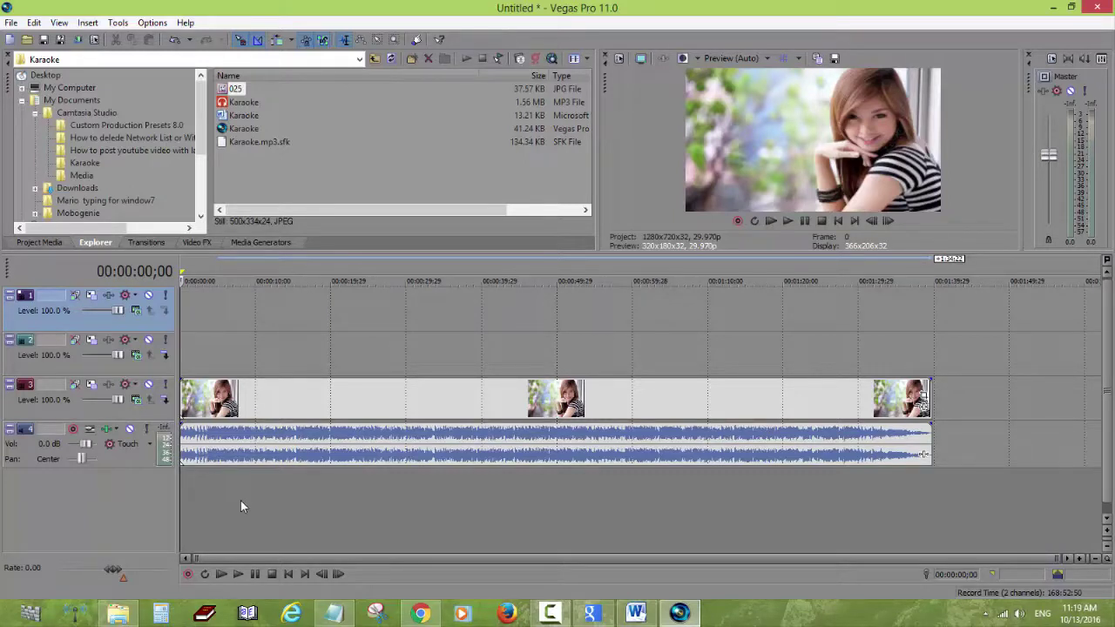
{"action": "key", "text": "space"}
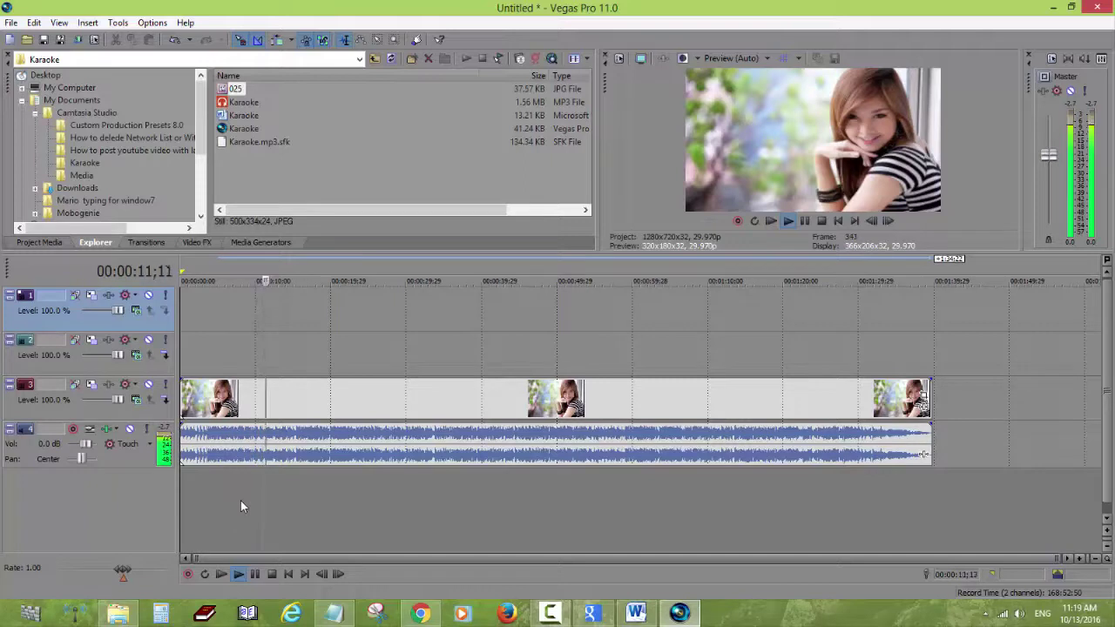
{"action": "key", "text": "Return"}
{"action": "key", "text": "ctrl+Home"}
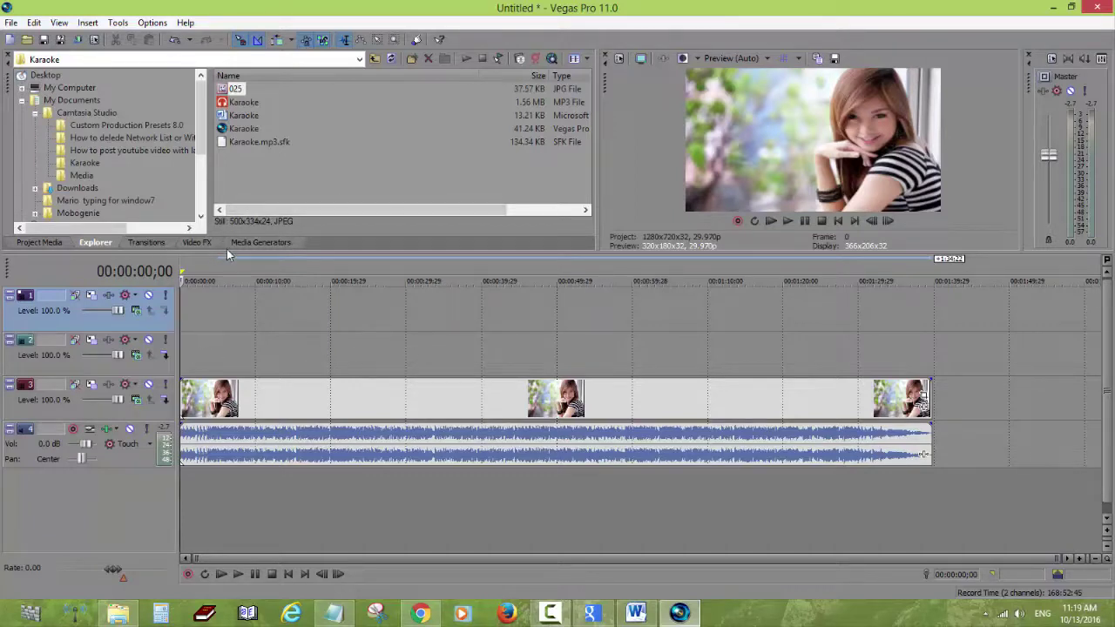
Add a (Legacy) Text event with the Cool preset at the start of track 2 and close its generator window.
{"action": "left_click", "coordinate": [277, 245]}
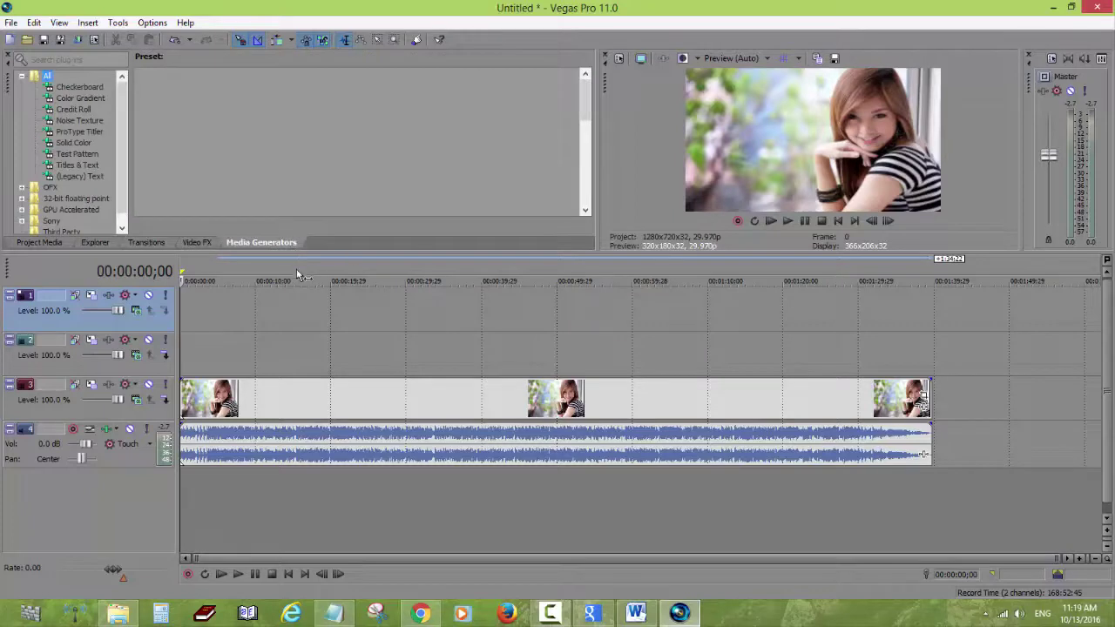
{"action": "left_click", "coordinate": [84, 176]}
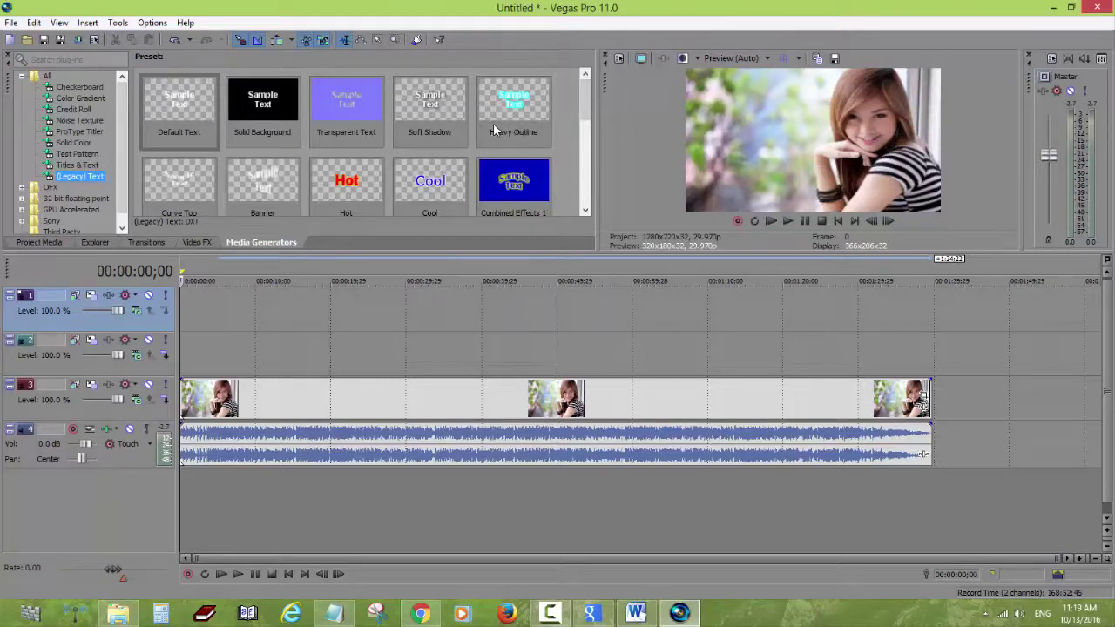
{"action": "left_click", "coordinate": [436, 185]}
{"action": "left_click_drag", "start_coordinate": [419, 336], "coordinate": [254, 356]}
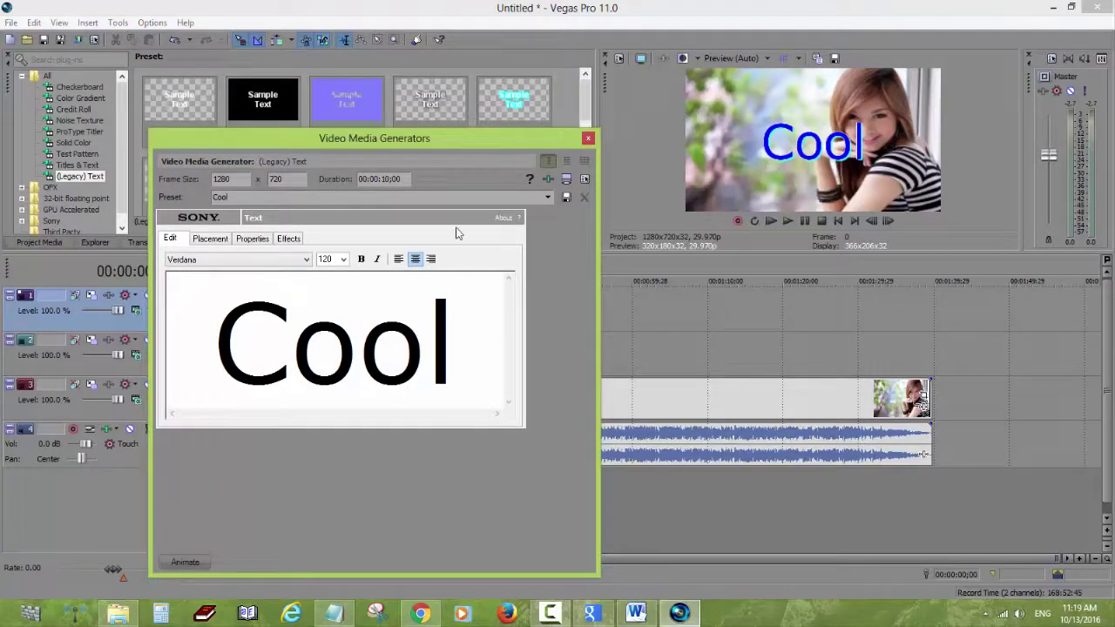
{"action": "left_click_drag", "start_coordinate": [466, 337], "coordinate": [229, 338]}
{"action": "left_click", "coordinate": [588, 138]}
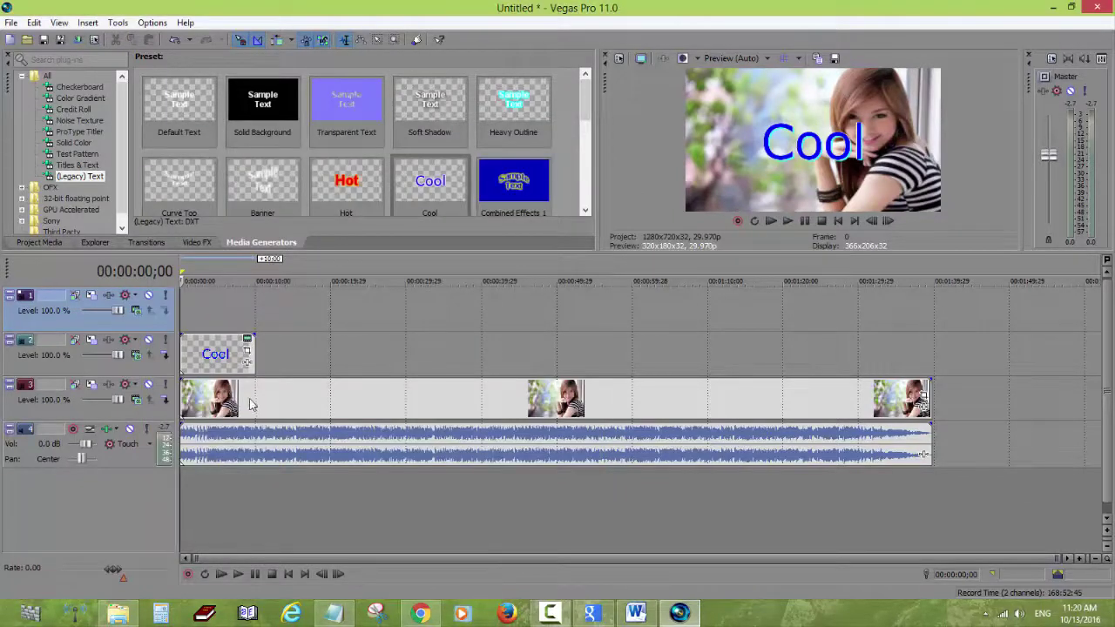
Play the opening of the song to find where the text should end, and extend the Cool text event to 00:00:12;06.
{"action": "scroll", "coordinate": [209, 481], "scroll_direction": "up", "scroll_amount": 3}
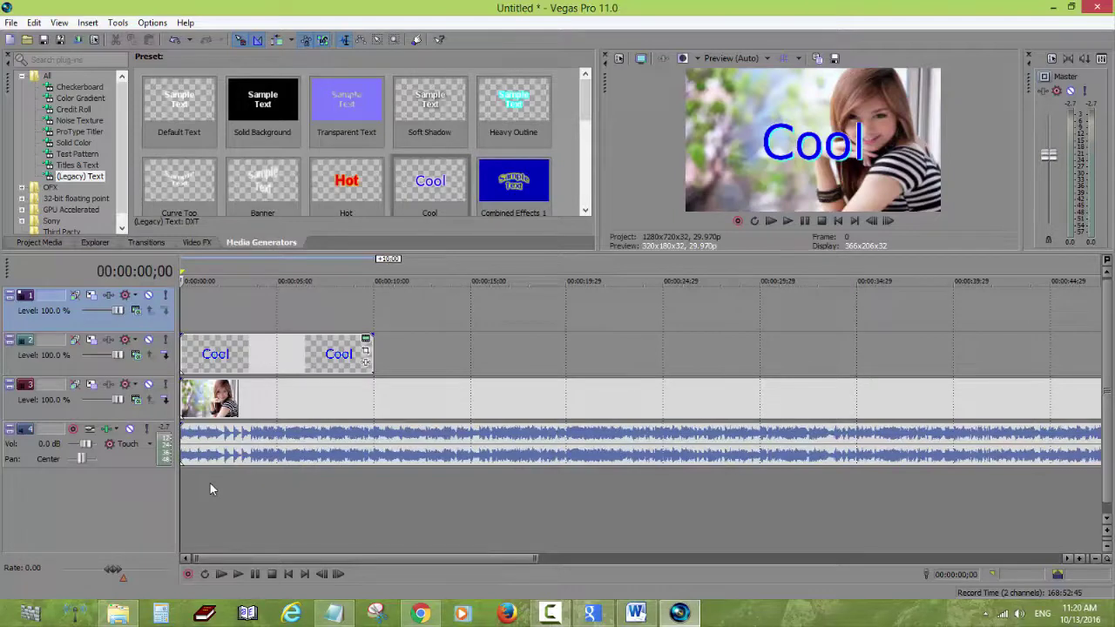
{"action": "left_click", "coordinate": [248, 495]}
{"action": "key", "text": "space"}
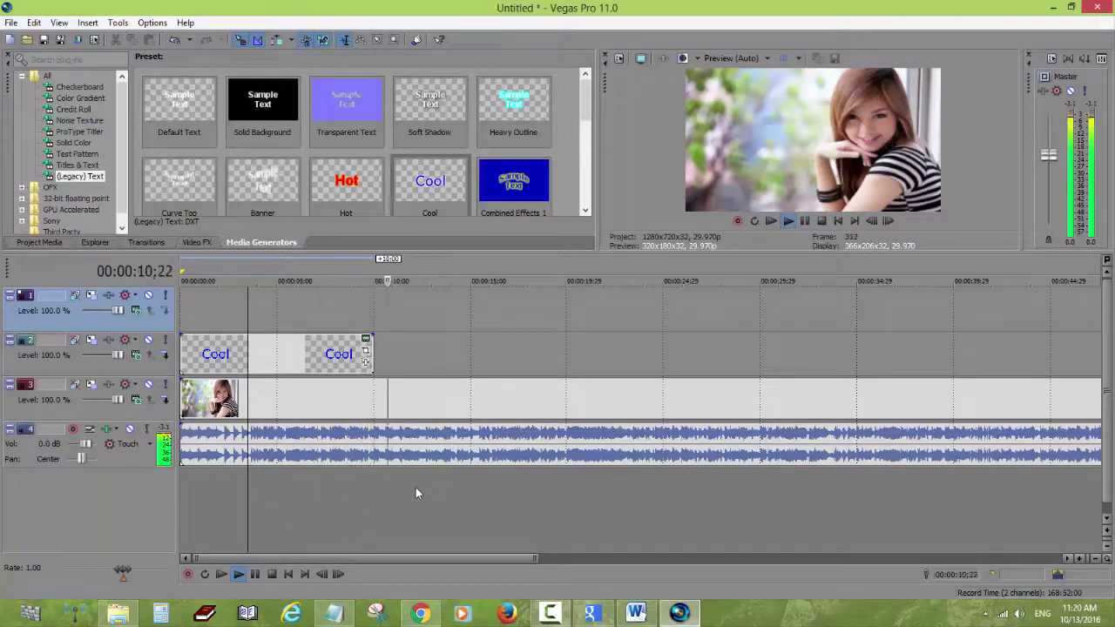
{"action": "key", "text": "Return"}
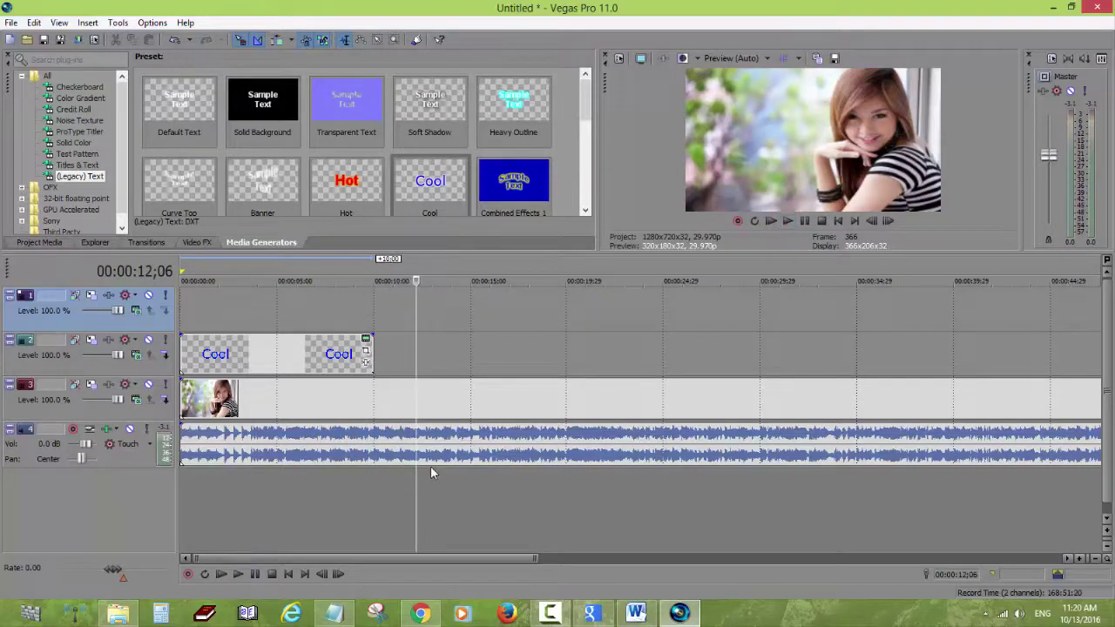
{"action": "left_click_drag", "start_coordinate": [377, 355], "coordinate": [410, 351]}
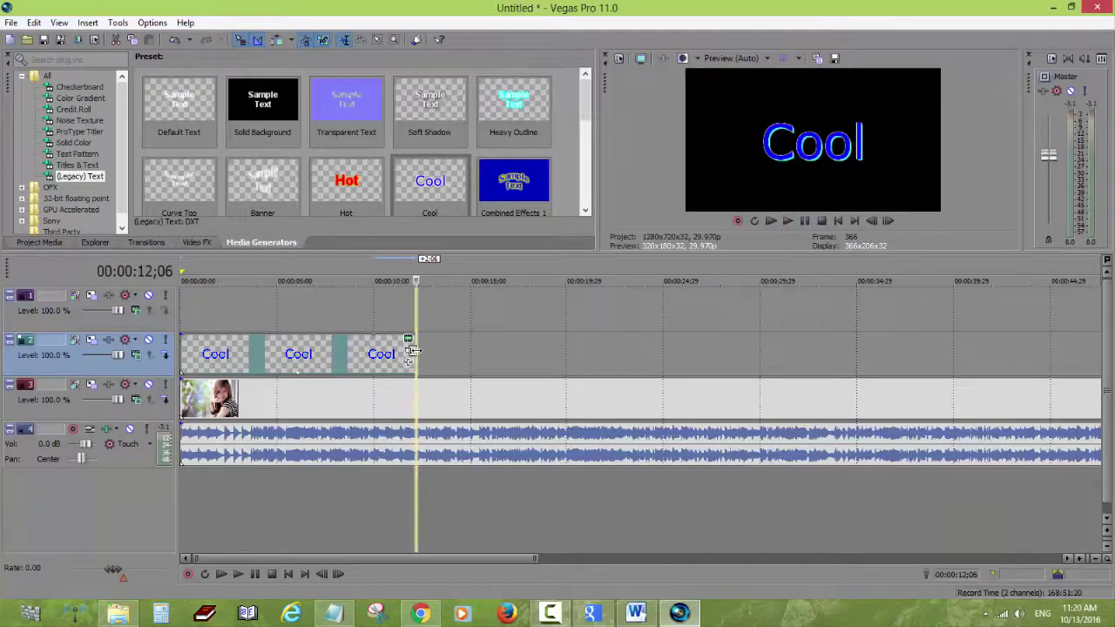
Open the Cool text event's generated media settings and clear its sample text.
{"action": "left_click", "coordinate": [274, 362]}
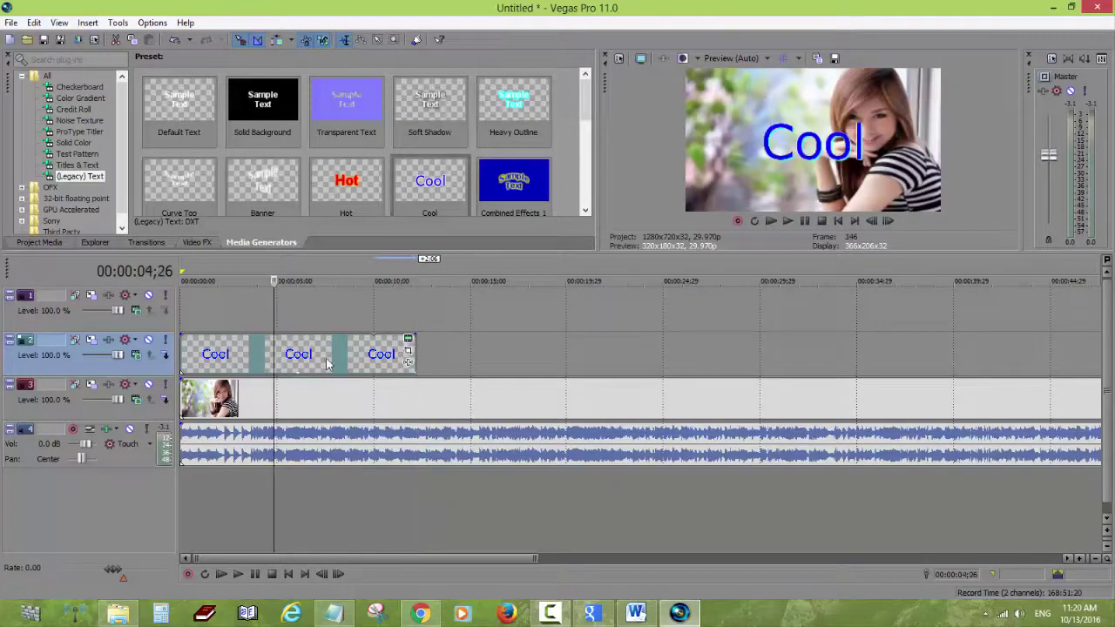
{"action": "left_click", "coordinate": [409, 342]}
{"action": "left_click_drag", "start_coordinate": [461, 337], "coordinate": [200, 340]}
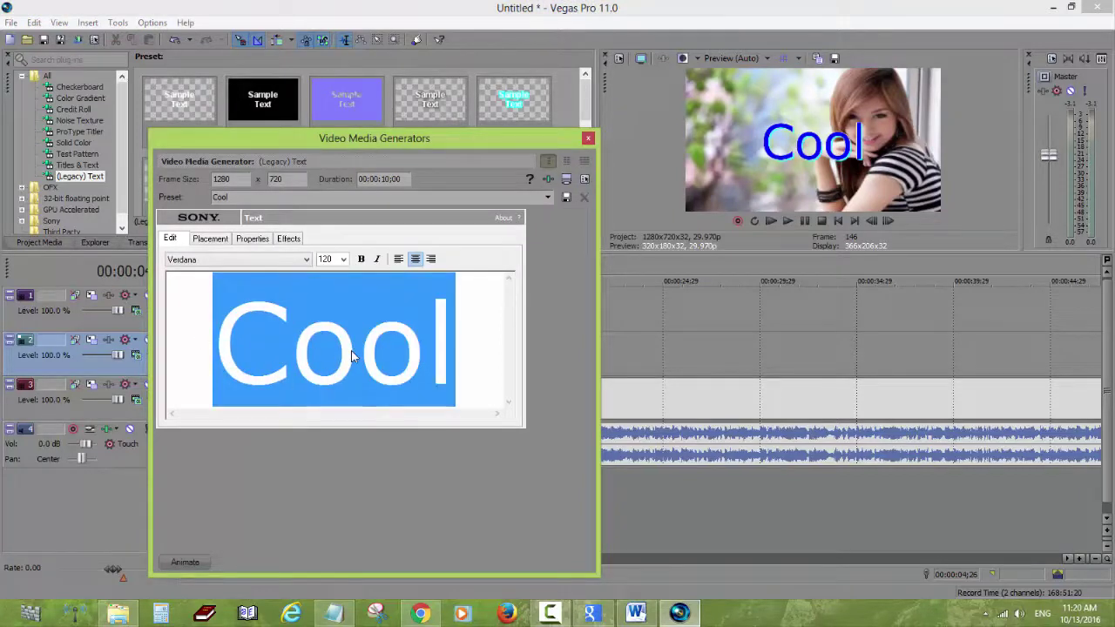
{"action": "type", "text": "jdkd"}
{"action": "key", "text": "BackSpace"}
{"action": "key", "text": "BackSpace"}
{"action": "key", "text": "BackSpace"}
{"action": "key", "text": "BackSpace"}
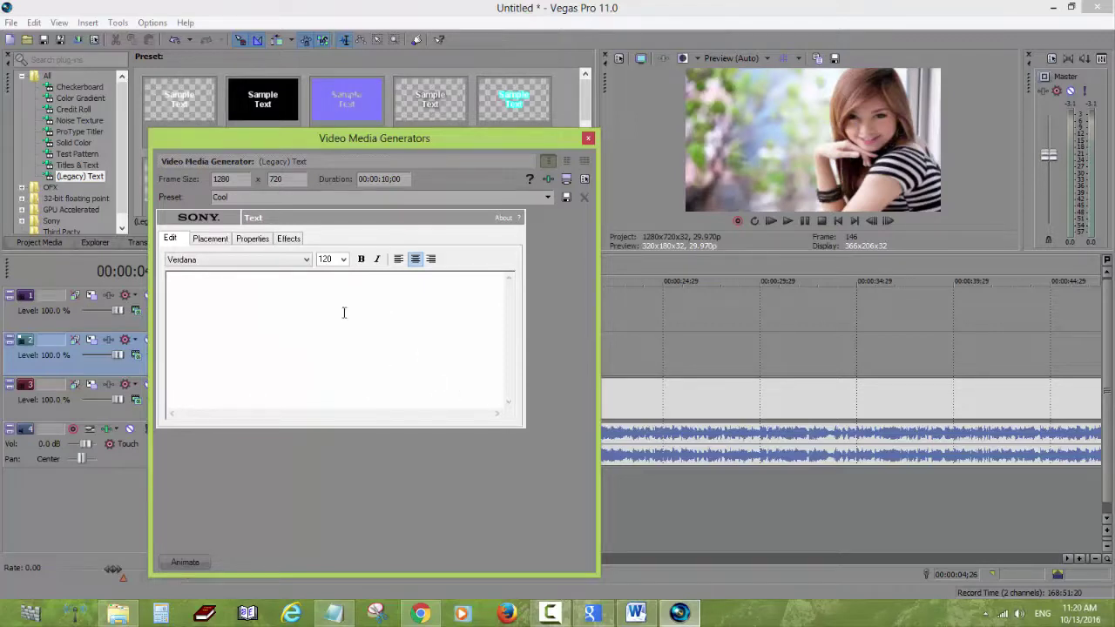
Switch to the Karaoke document in Word and copy the first line of the Khmer lyrics.
{"action": "left_click", "coordinate": [636, 613]}
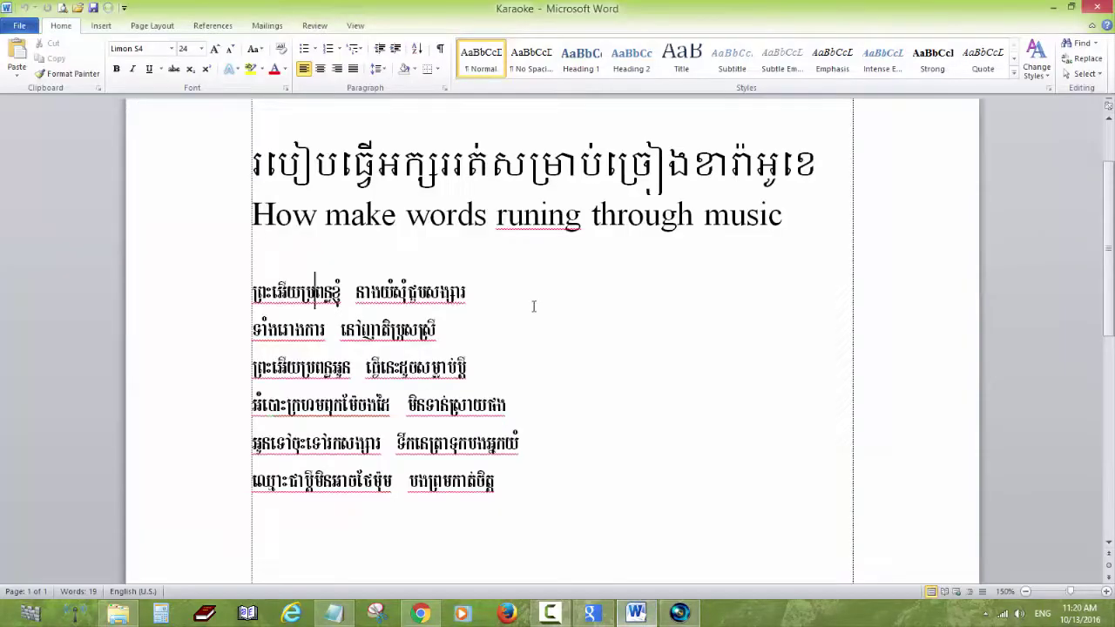
{"action": "left_click_drag", "start_coordinate": [488, 292], "coordinate": [253, 292]}
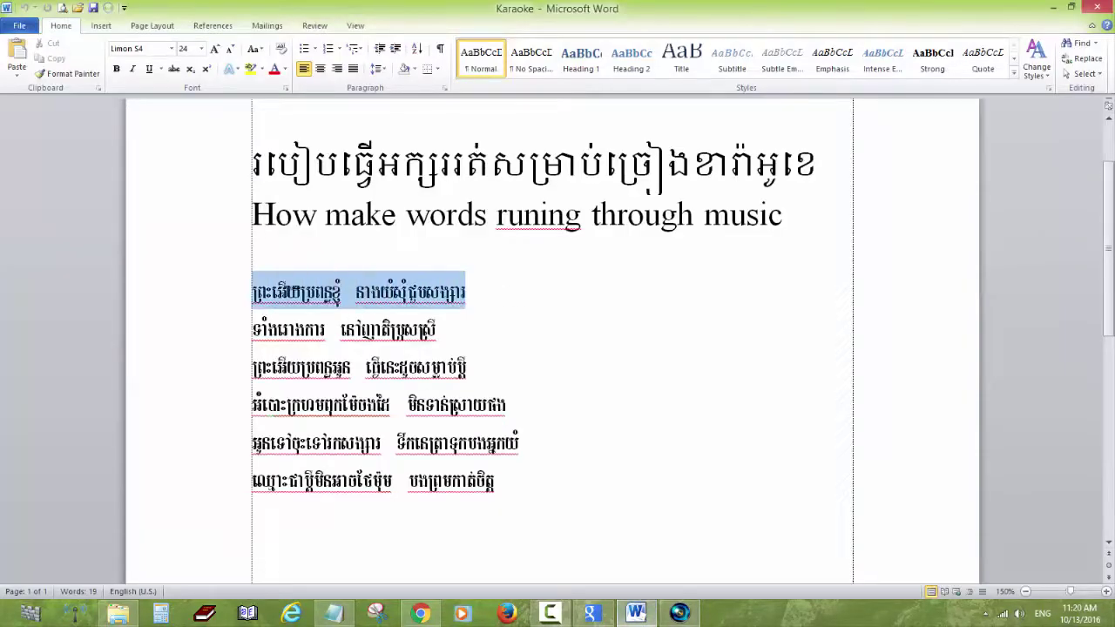
{"action": "right_click", "coordinate": [332, 292]}
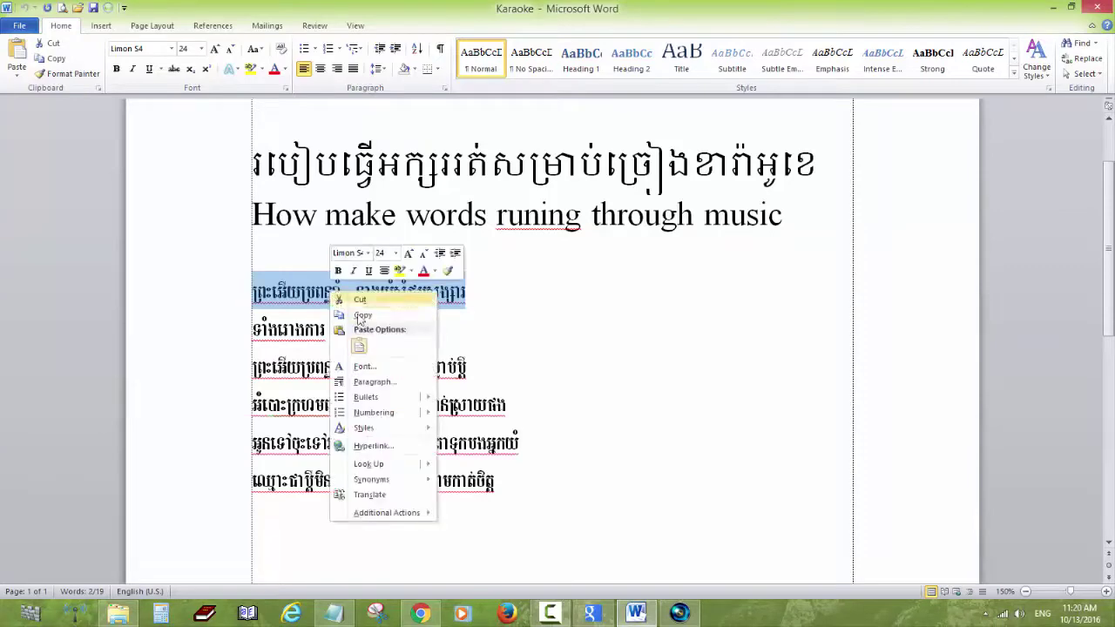
{"action": "left_click", "coordinate": [366, 319]}
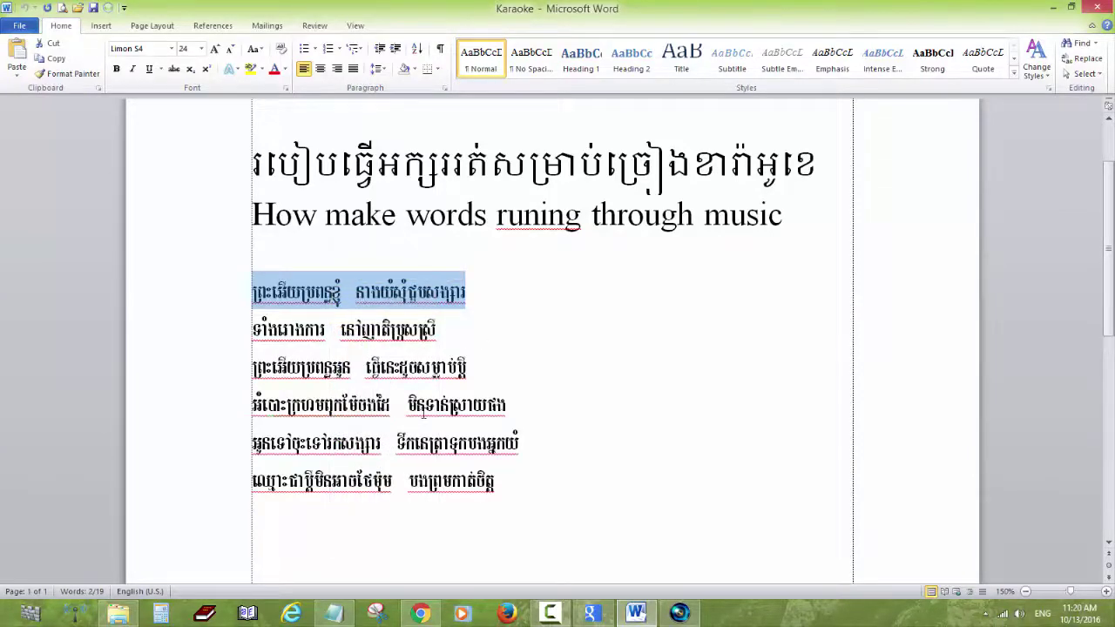
Switch back to Vegas Pro and paste the copied lyric line into the emptied text generator.
{"action": "key", "text": "alt+Tab"}
{"action": "key", "text": "ctrl+a"}
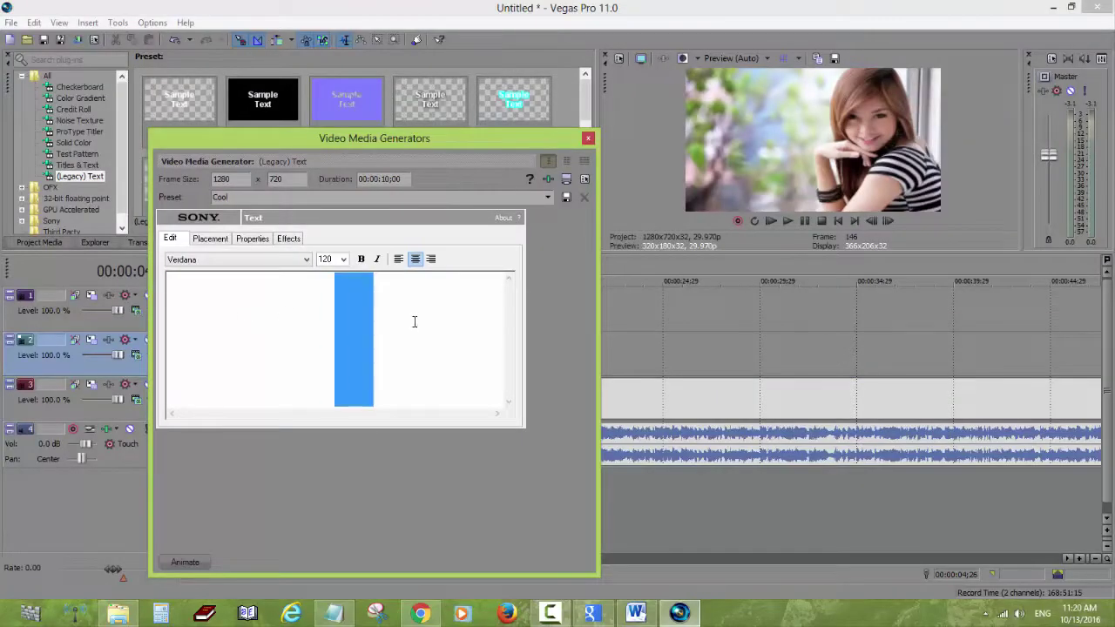
{"action": "key", "text": "Delete"}
{"action": "right_click", "coordinate": [368, 303]}
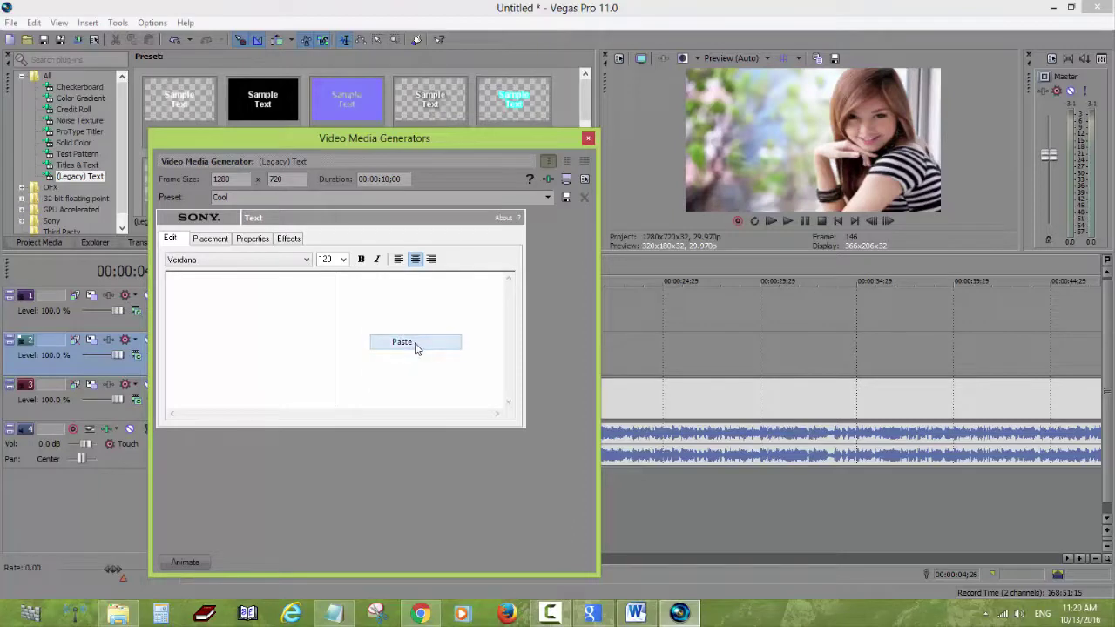
{"action": "left_click", "coordinate": [416, 343]}
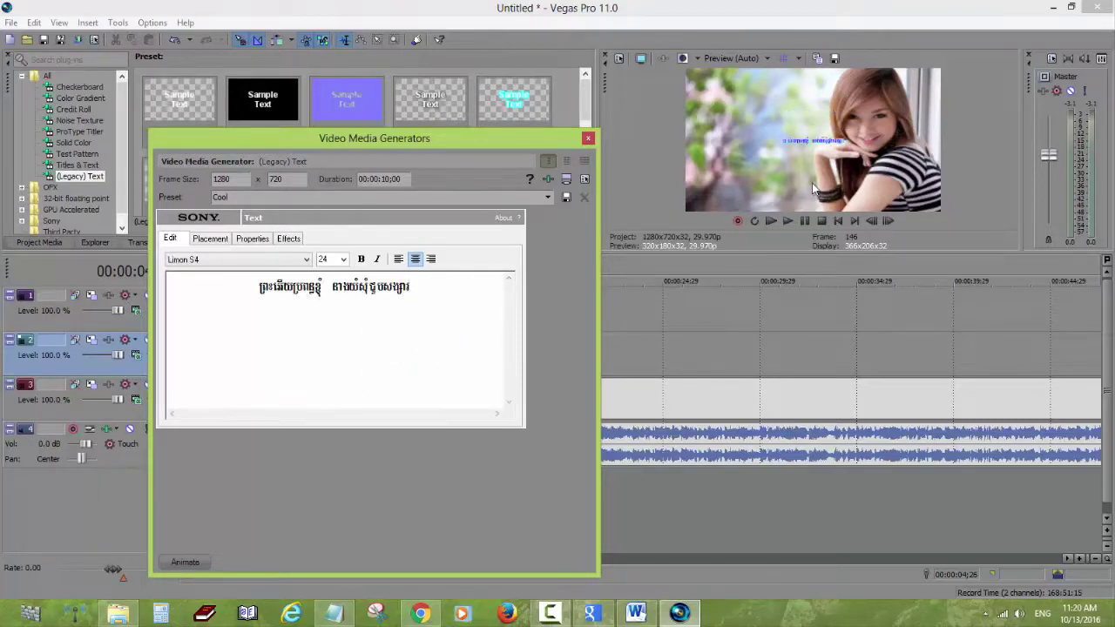
Set the font size of the whole pasted lyric line to 60.
{"action": "left_click_drag", "start_coordinate": [444, 296], "coordinate": [237, 286]}
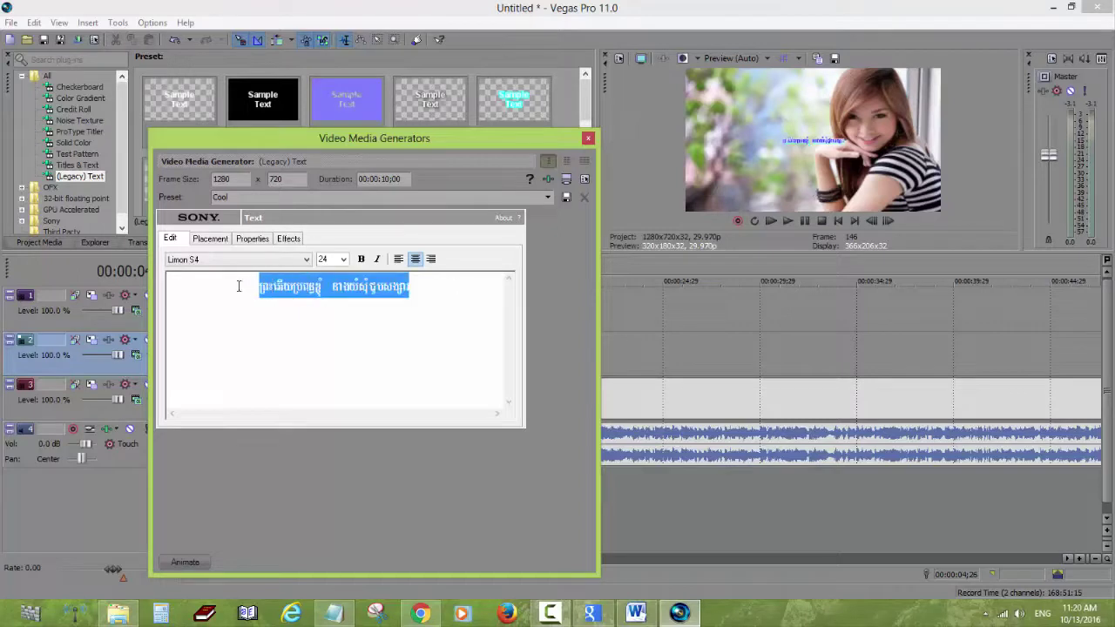
{"action": "left_click", "coordinate": [344, 260]}
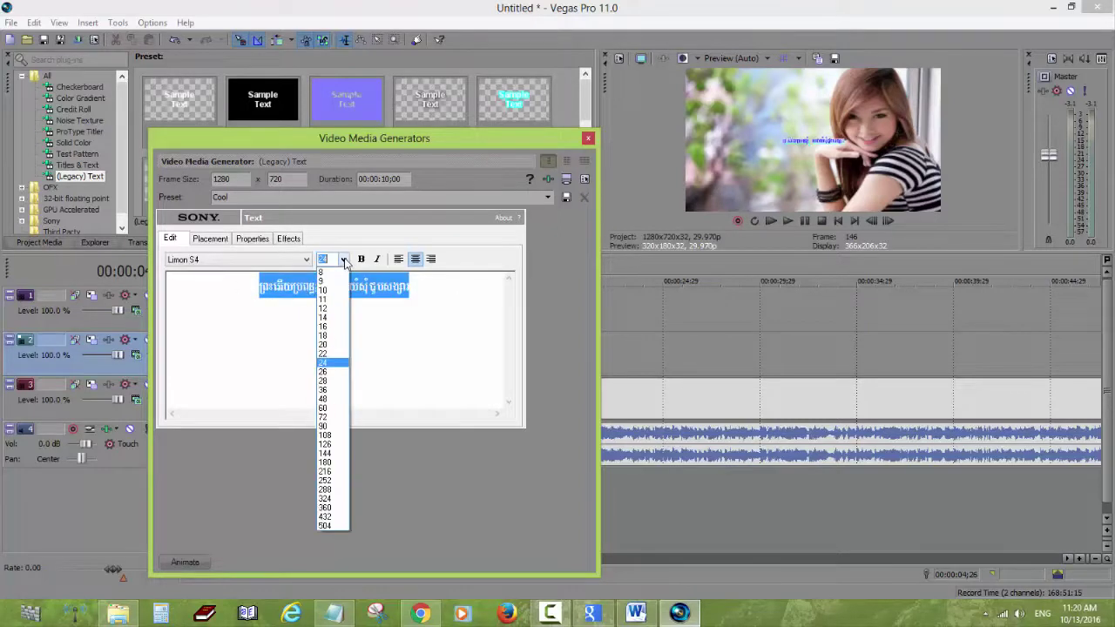
{"action": "left_click", "coordinate": [328, 411]}
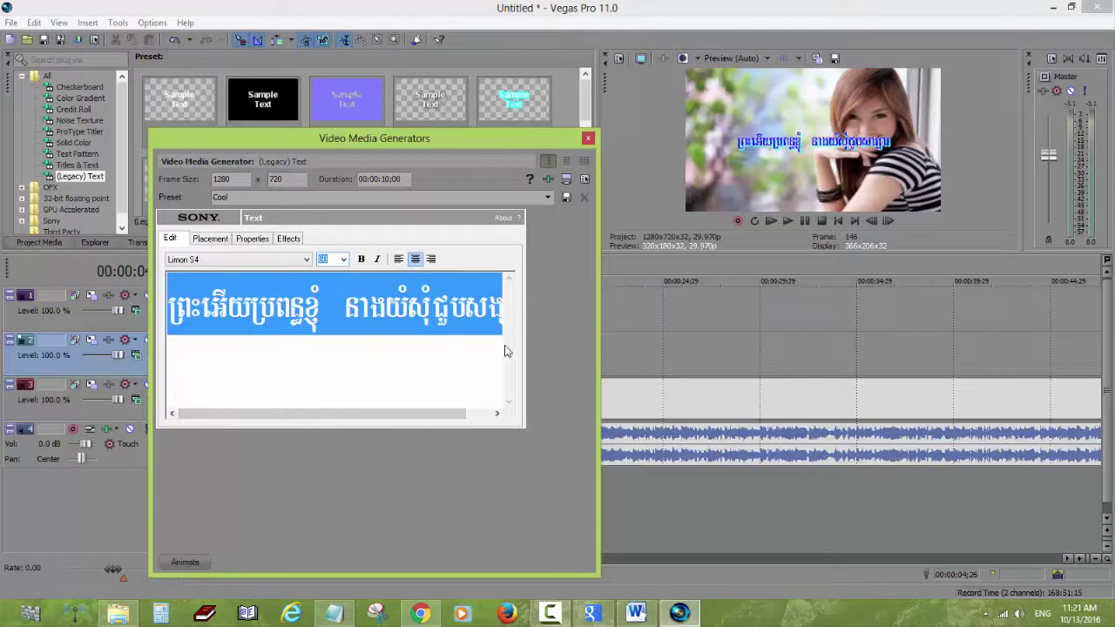
{"action": "left_click", "coordinate": [426, 326]}
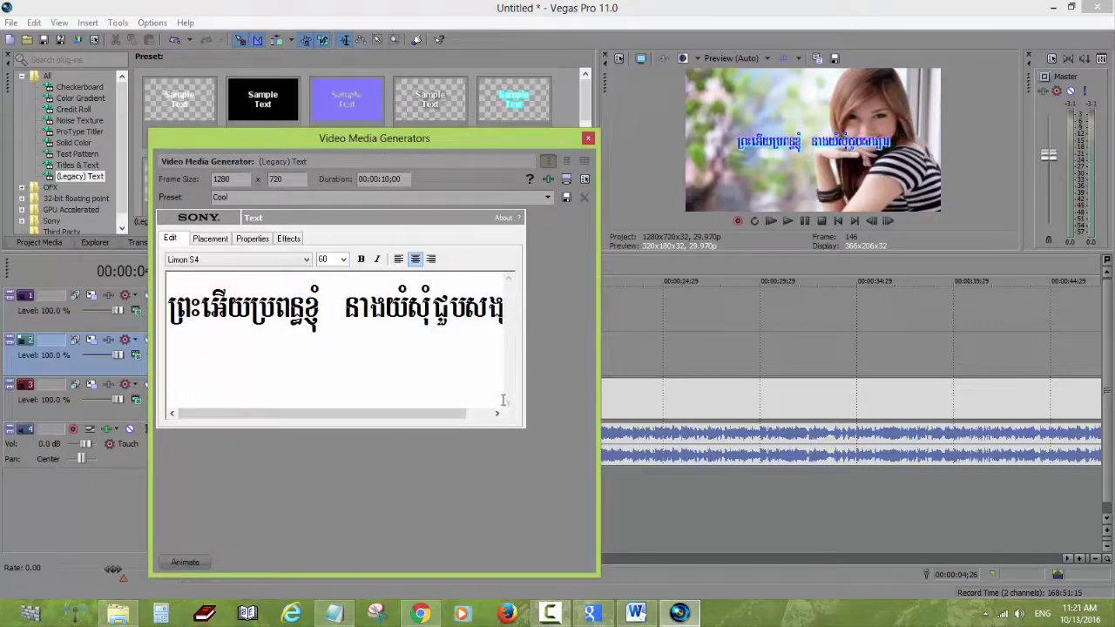
Turn off the lyric text's shadow, set its outline feather to 0.000 and width to 0.150, and close the generator window.
{"action": "left_click", "coordinate": [253, 240]}
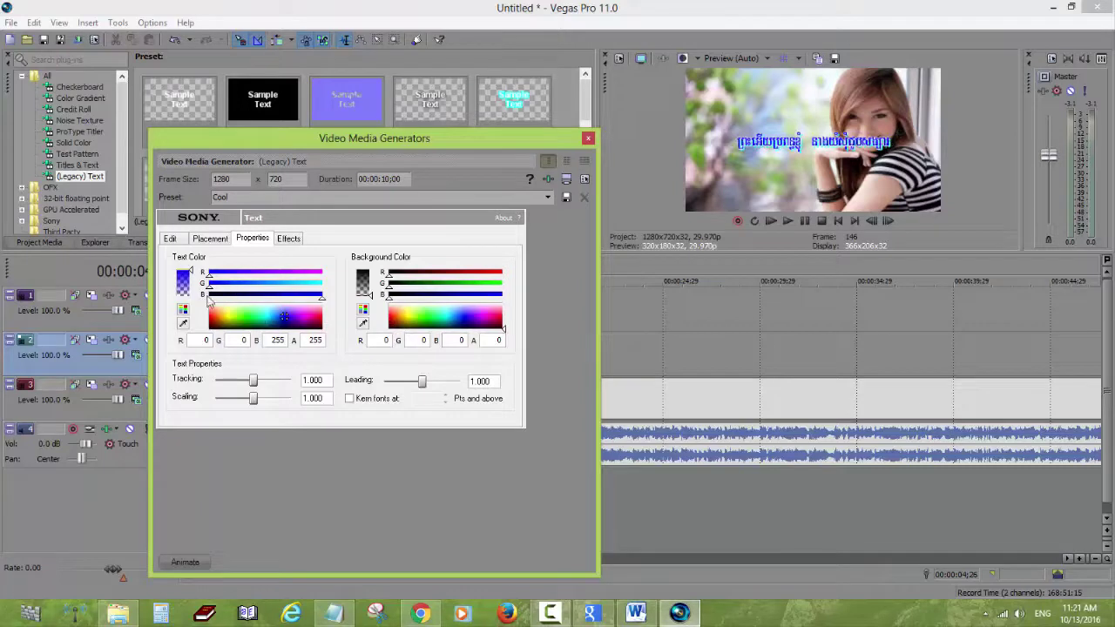
{"action": "left_click", "coordinate": [290, 241]}
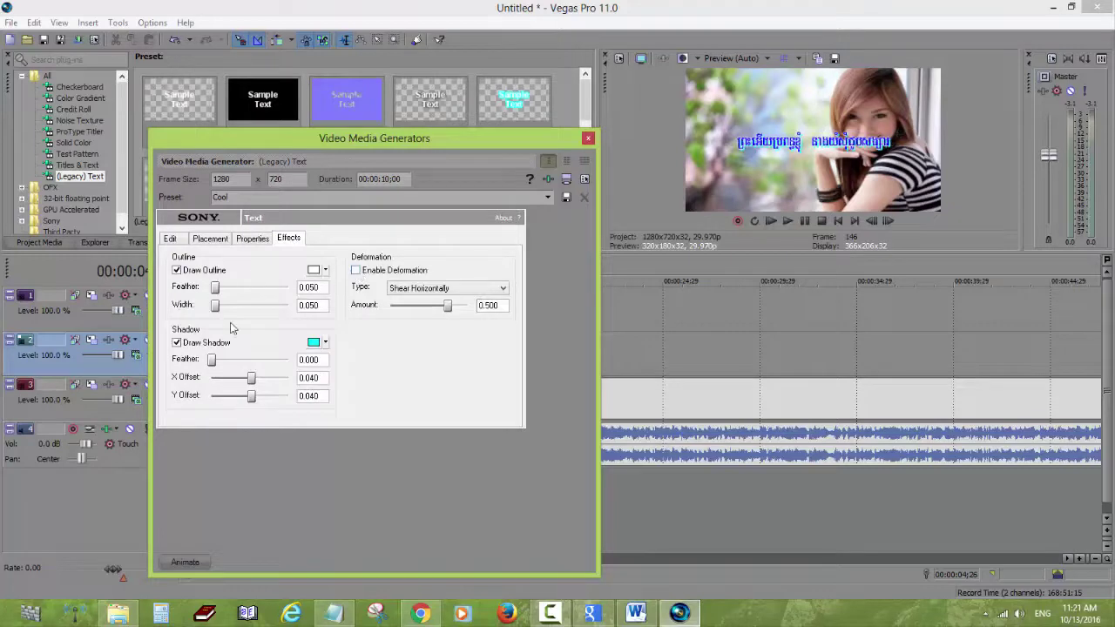
{"action": "left_click", "coordinate": [178, 344]}
{"action": "left_click", "coordinate": [315, 272]}
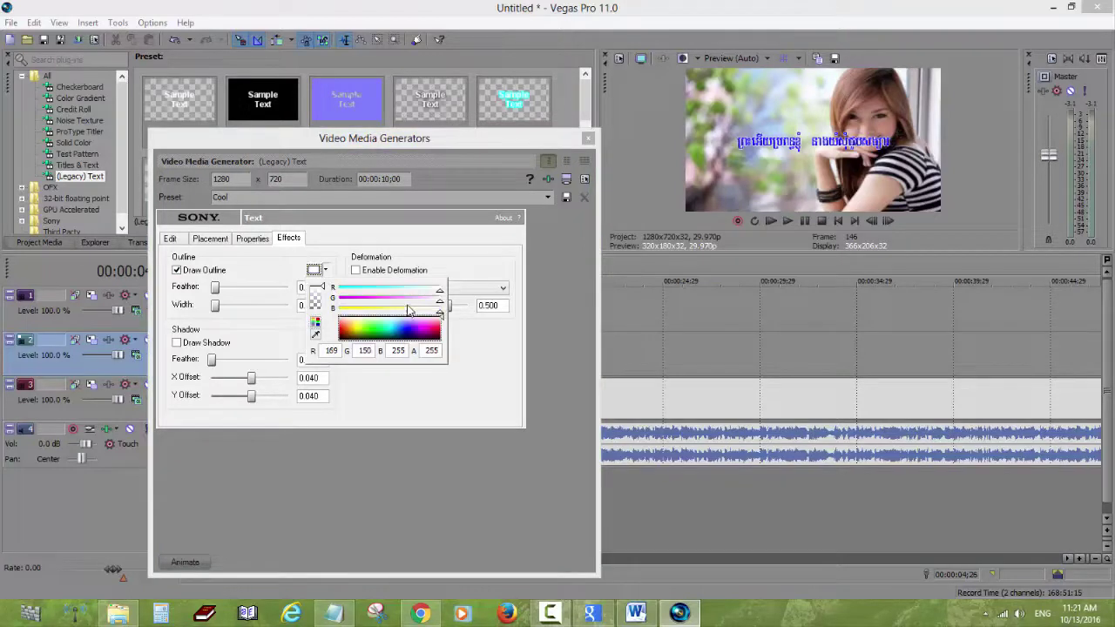
{"action": "left_click", "coordinate": [323, 274]}
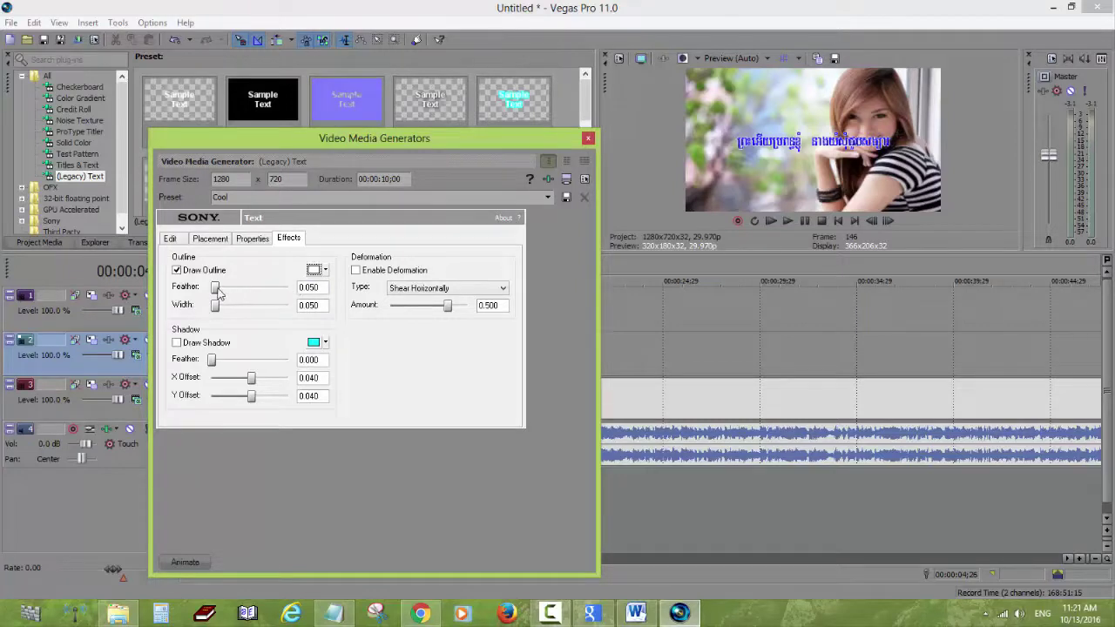
{"action": "mouse_move", "coordinate": [218, 294]}
{"action": "left_mouse_down"}
{"action": "mouse_move", "coordinate": [229, 290]}
{"action": "mouse_move", "coordinate": [202, 291]}
{"action": "left_mouse_up"}
{"action": "left_click", "coordinate": [292, 243]}
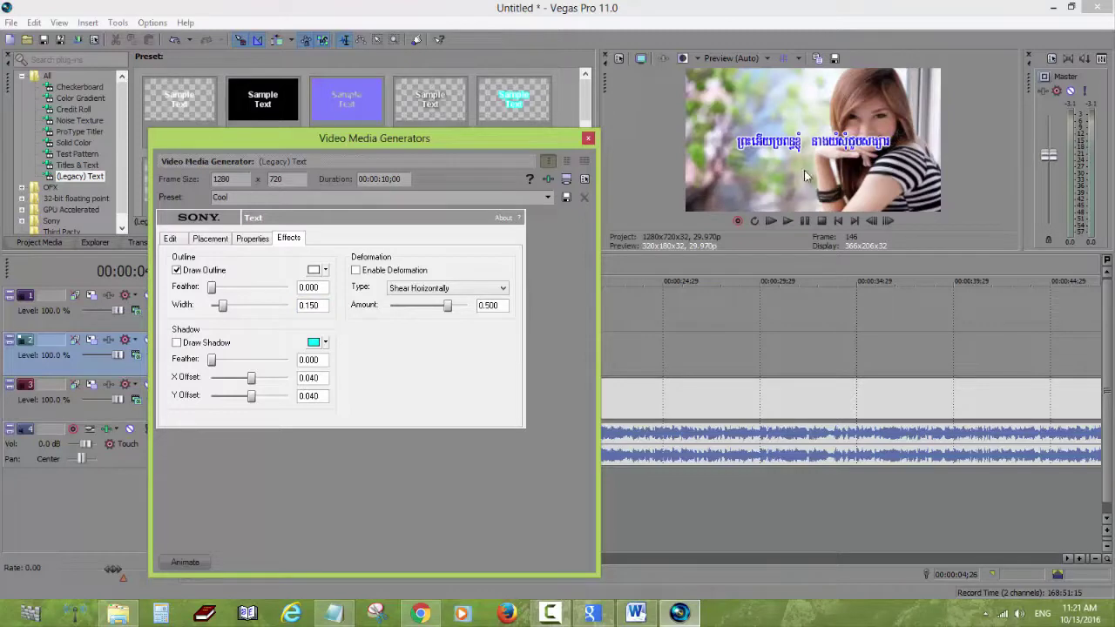
{"action": "left_click", "coordinate": [588, 140]}
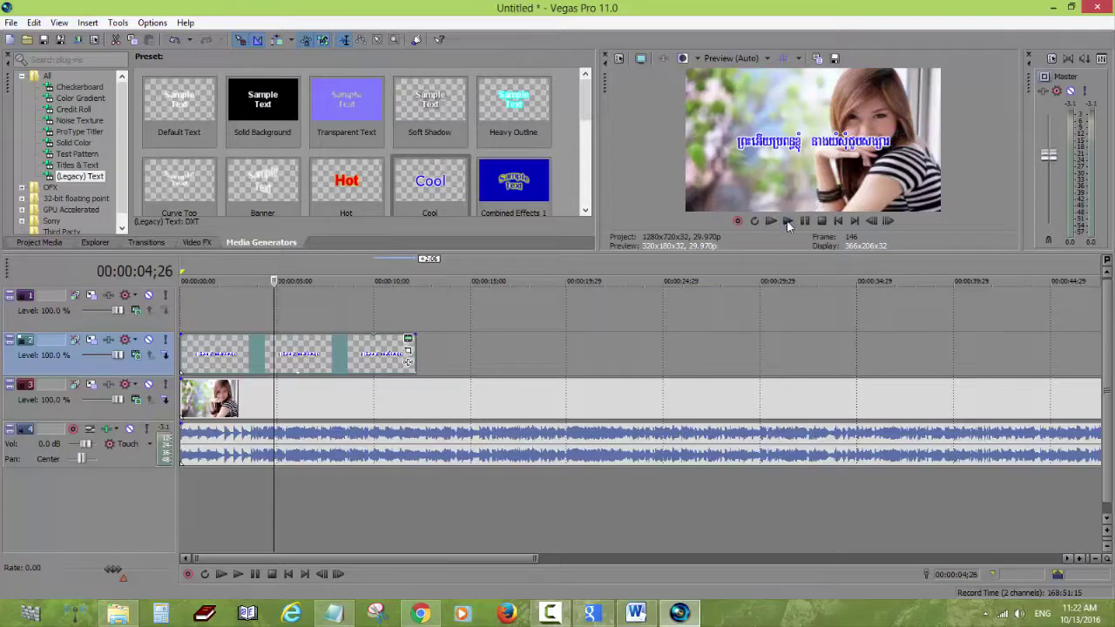
Reopen the text event's generated media and move the lyric low in the frame, at about X -0.009, Y 0.576.
{"action": "left_click", "coordinate": [408, 340]}
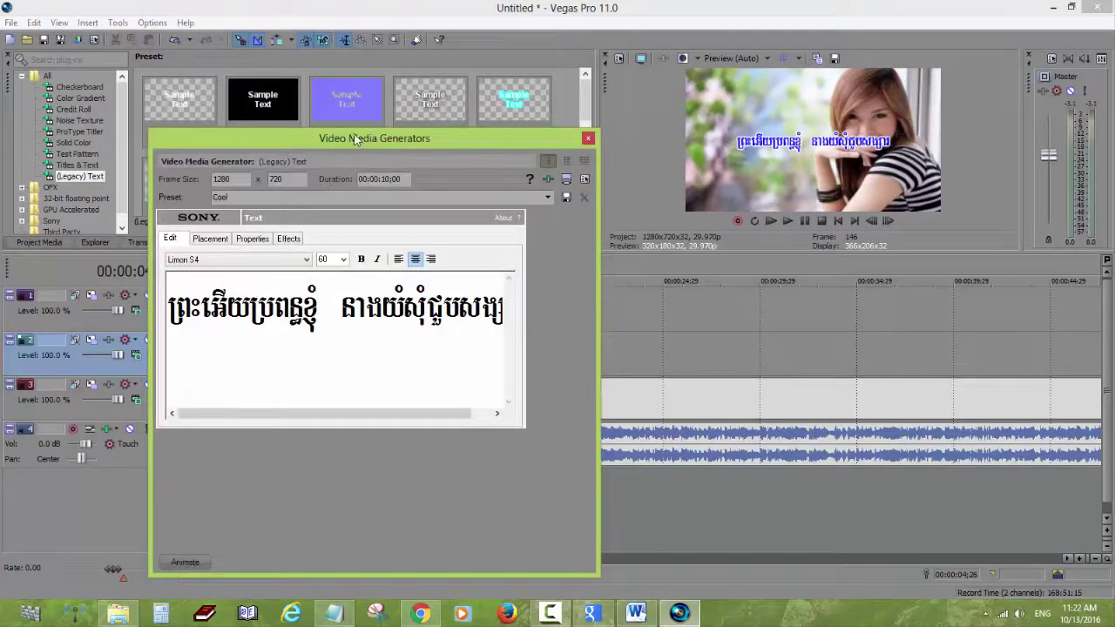
{"action": "left_click_drag", "start_coordinate": [355, 135], "coordinate": [320, 122]}
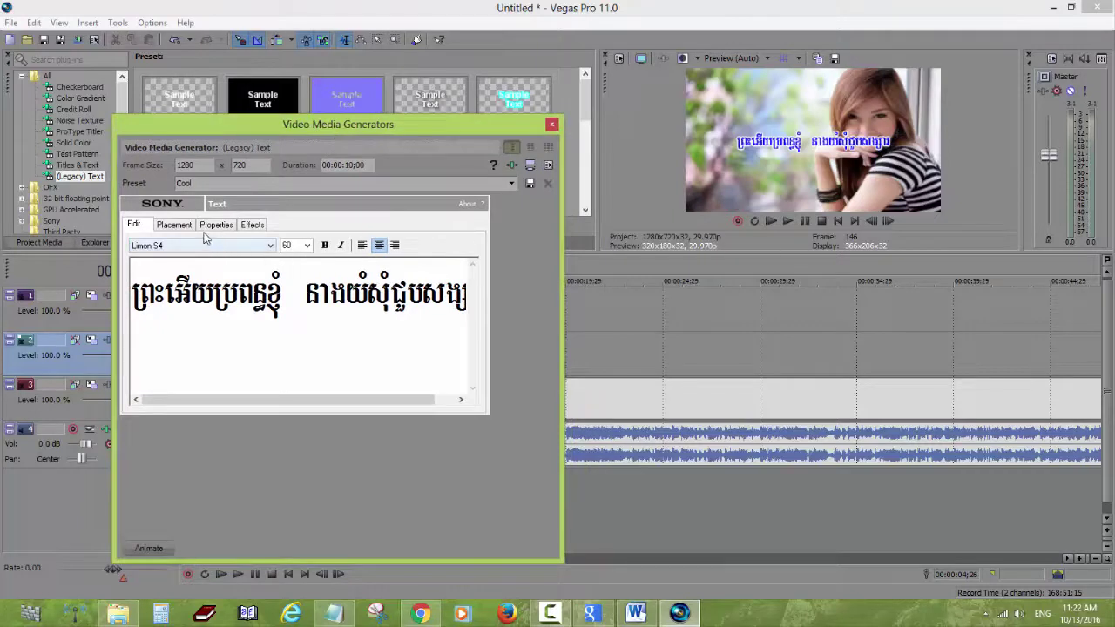
{"action": "left_click", "coordinate": [175, 226]}
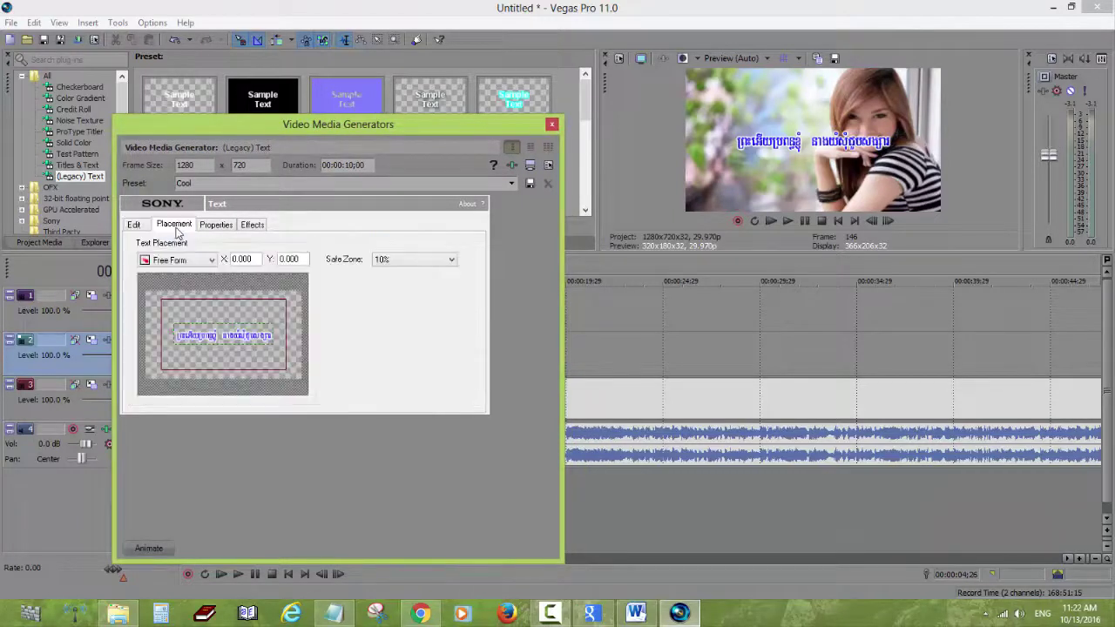
{"action": "left_click_drag", "start_coordinate": [234, 338], "coordinate": [233, 368]}
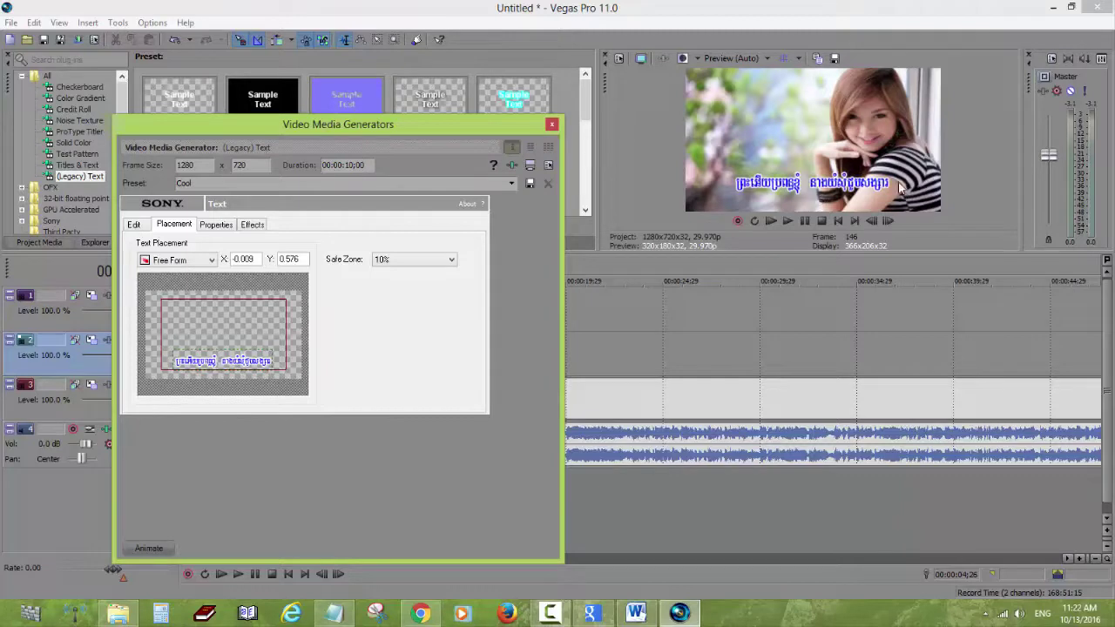
{"action": "left_click", "coordinate": [552, 124]}
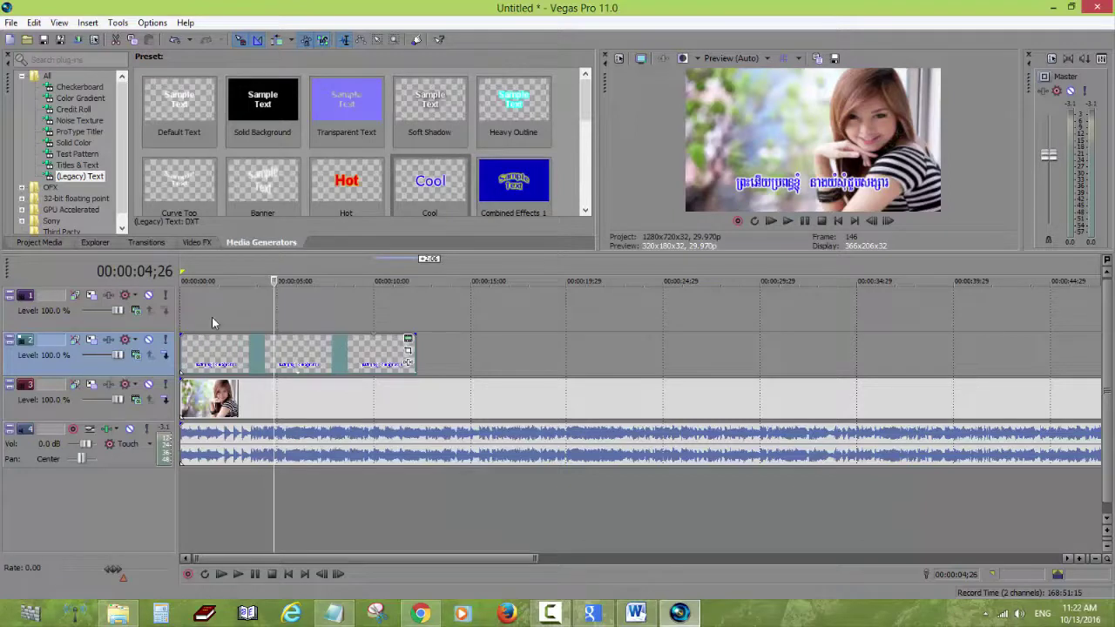
Play the song's opening to find the lyric's entry, trim the text event's start to 00:00:01;03, and give it a short fade-in.
{"action": "key", "text": "Home"}
{"action": "key", "text": "space"}
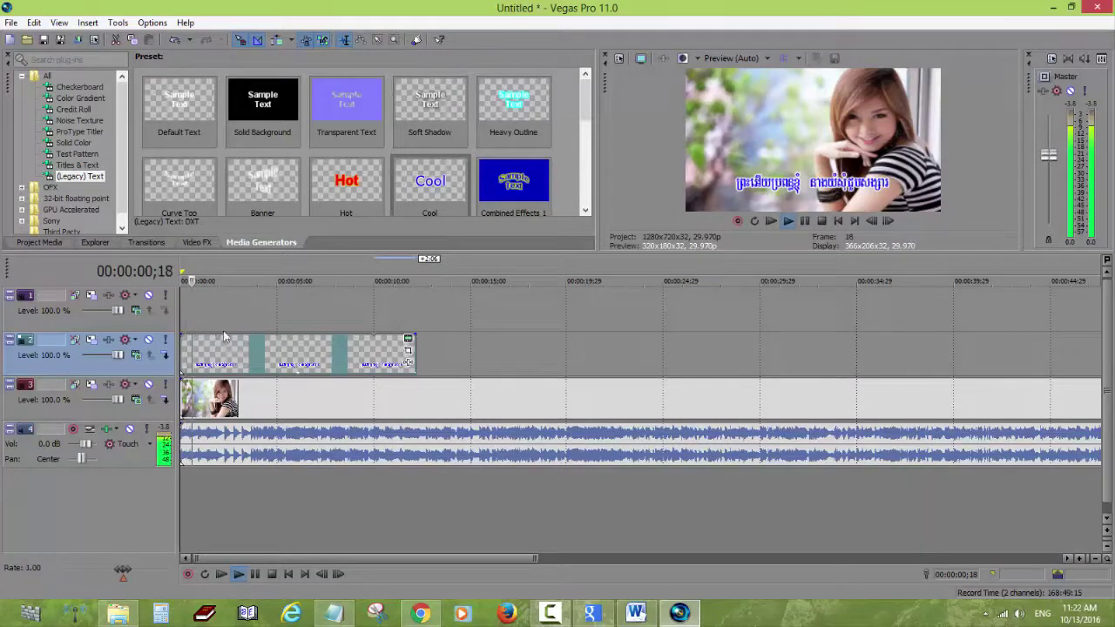
{"action": "key", "text": "space"}
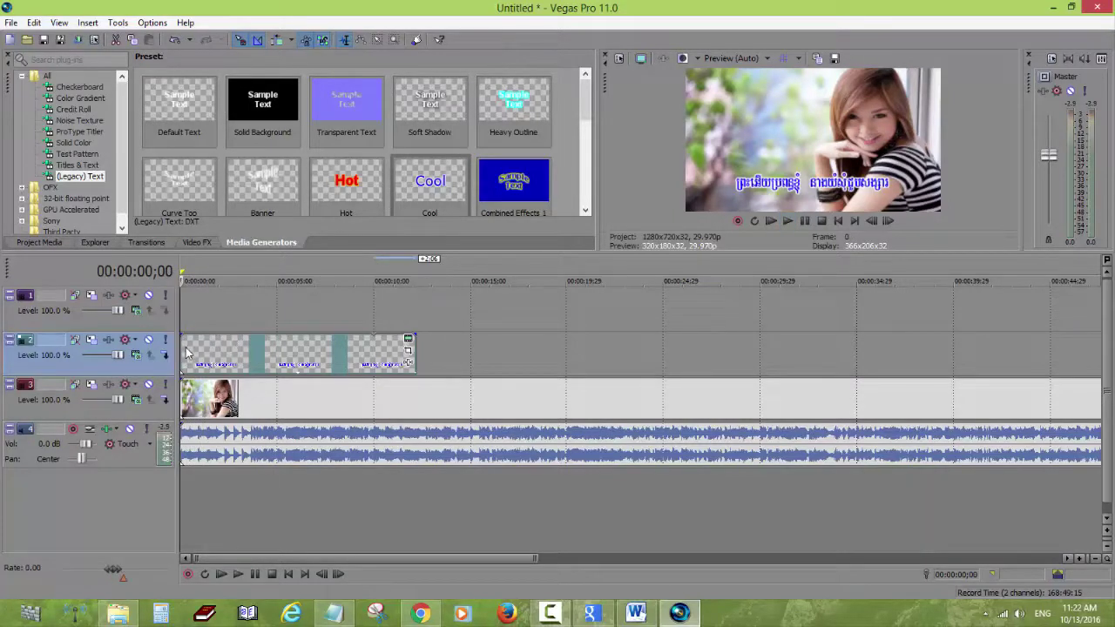
{"action": "mouse_move", "coordinate": [198, 347]}
{"action": "left_mouse_down"}
{"action": "mouse_move", "coordinate": [217, 335]}
{"action": "mouse_move", "coordinate": [201, 336]}
{"action": "left_mouse_up"}
{"action": "left_click", "coordinate": [201, 356]}
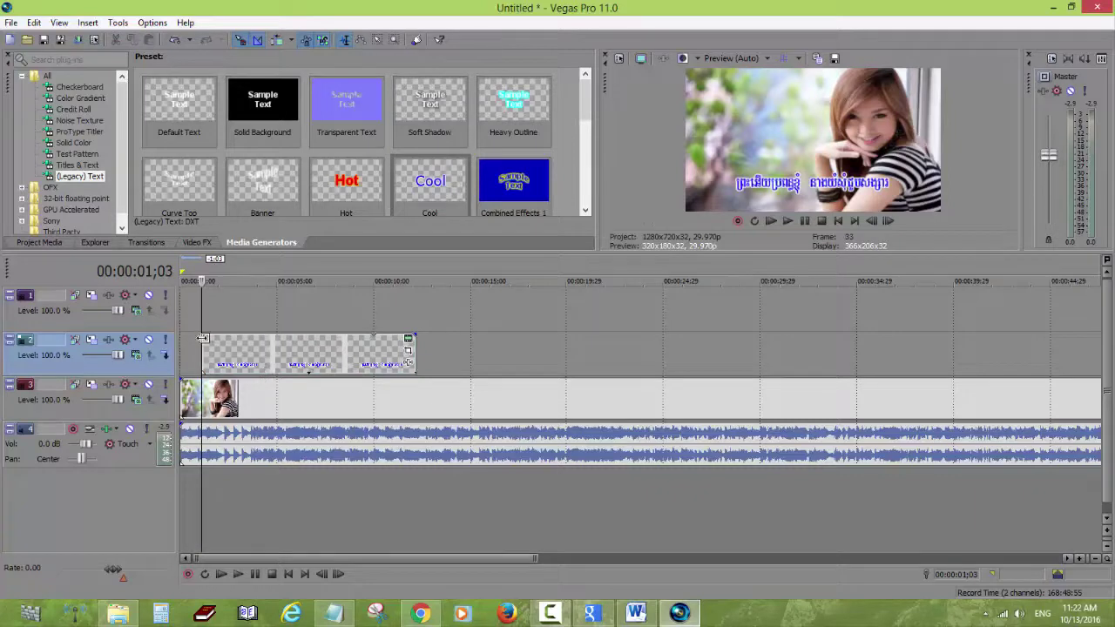
{"action": "left_click_drag", "start_coordinate": [203, 336], "coordinate": [210, 337]}
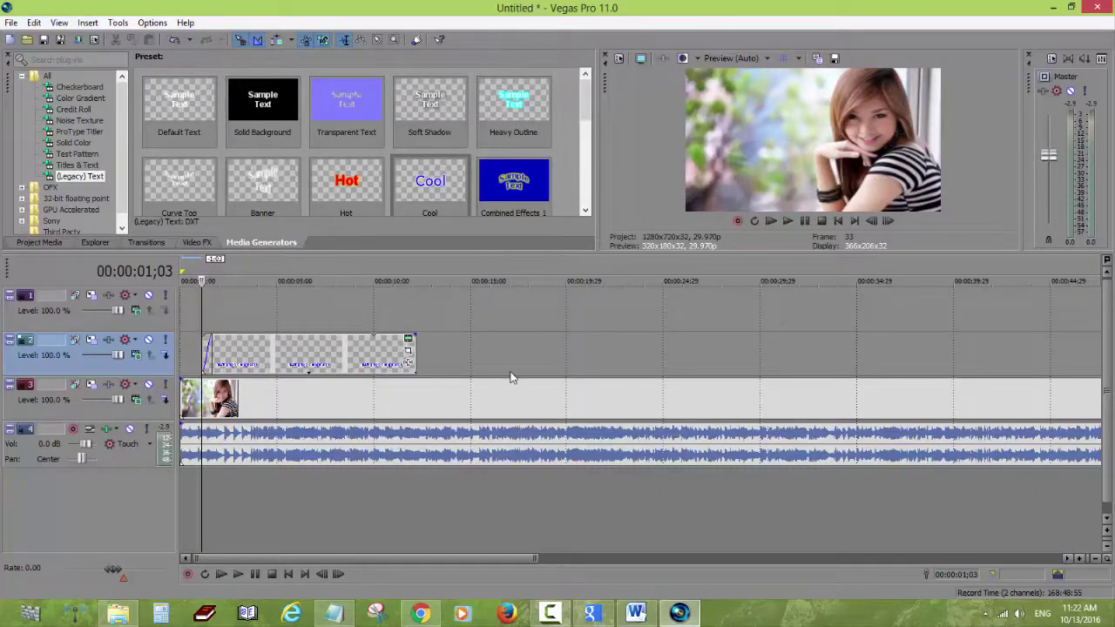
Play the song from the text event's start to check the first lyric's timing, and pause at 00:00:17;16.
{"action": "key", "text": "space"}
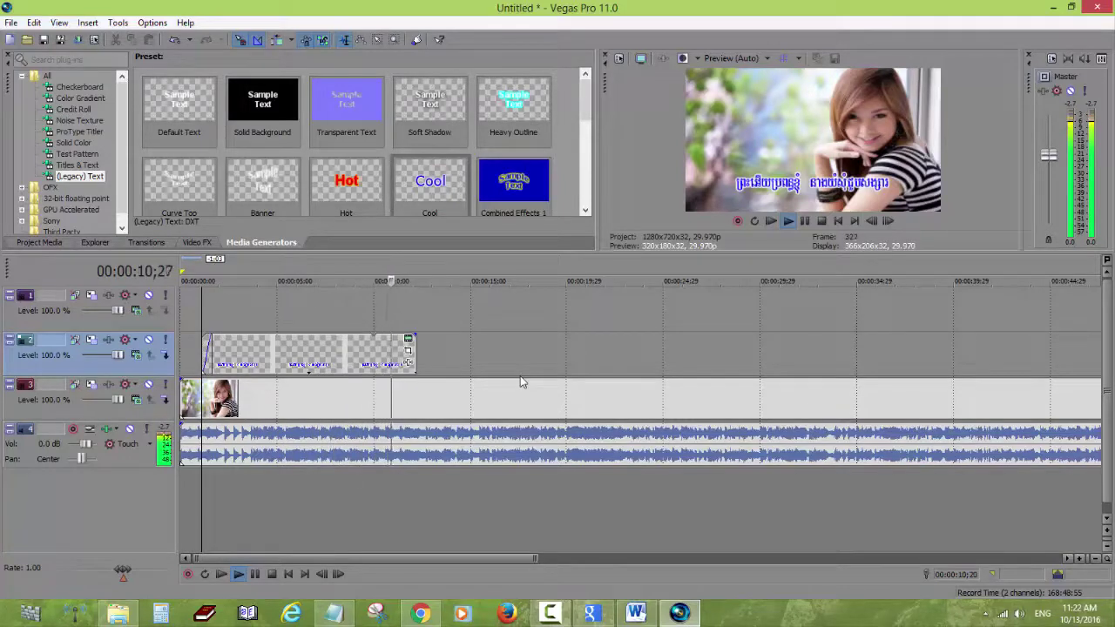
{"action": "key", "text": "Return"}
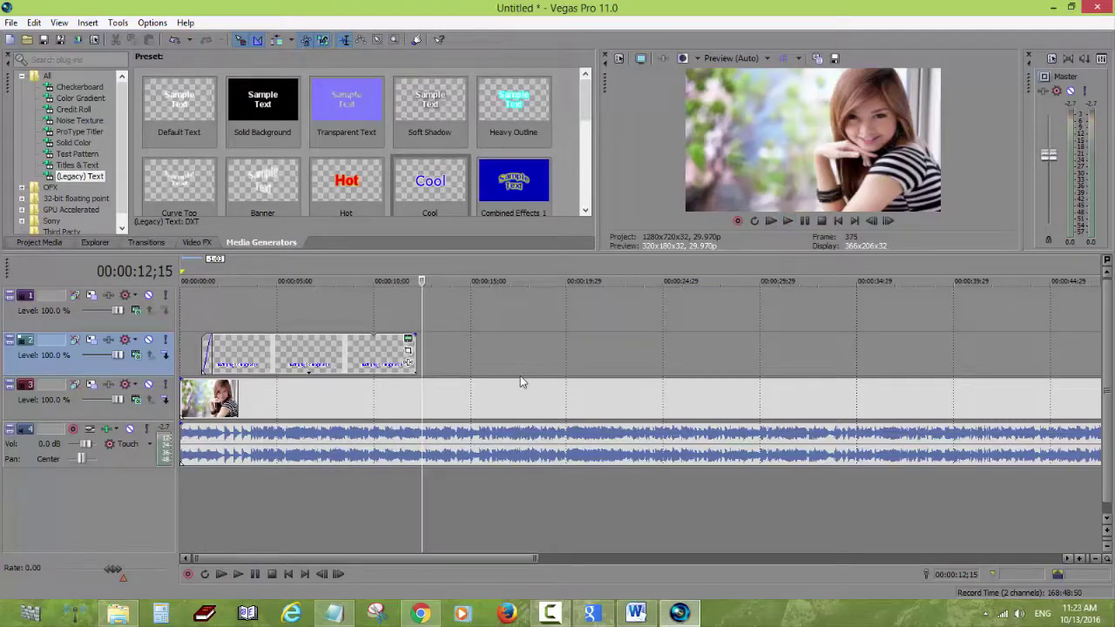
{"action": "key", "text": "Return"}
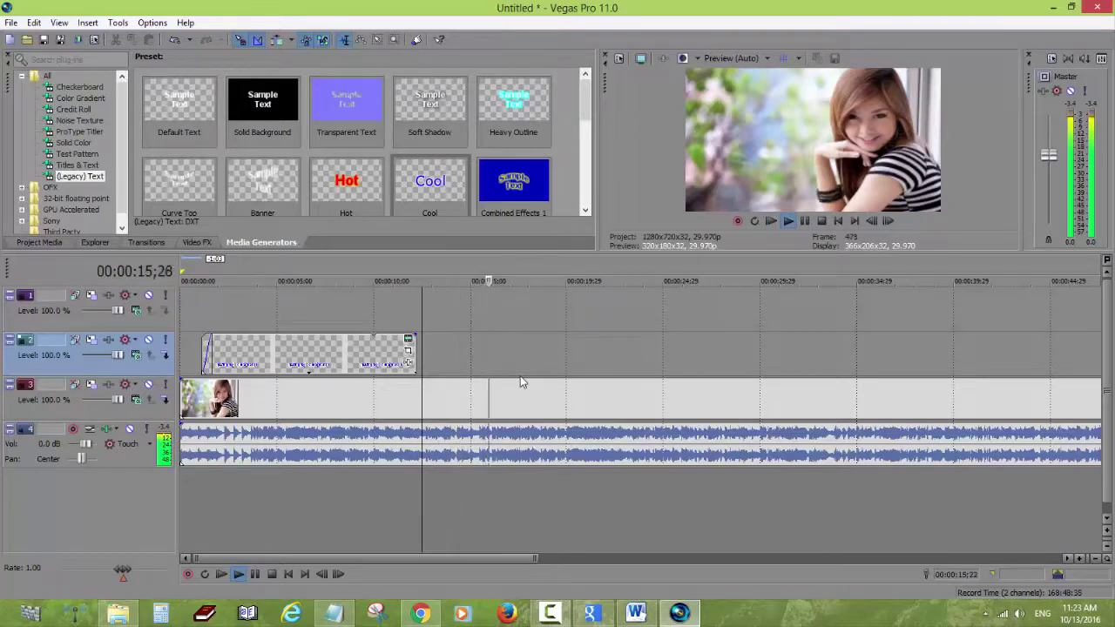
{"action": "key", "text": "Return"}
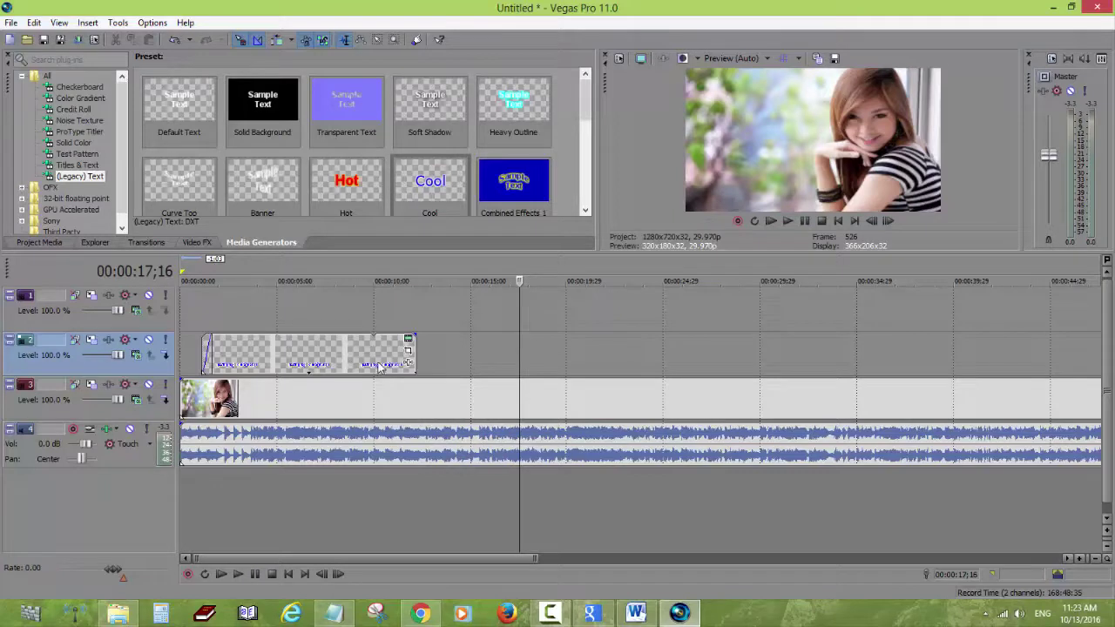
Copy the first lyric text event and paste it on track 2 at 00:00:12;06, directly after the original.
{"action": "right_click", "coordinate": [312, 361]}
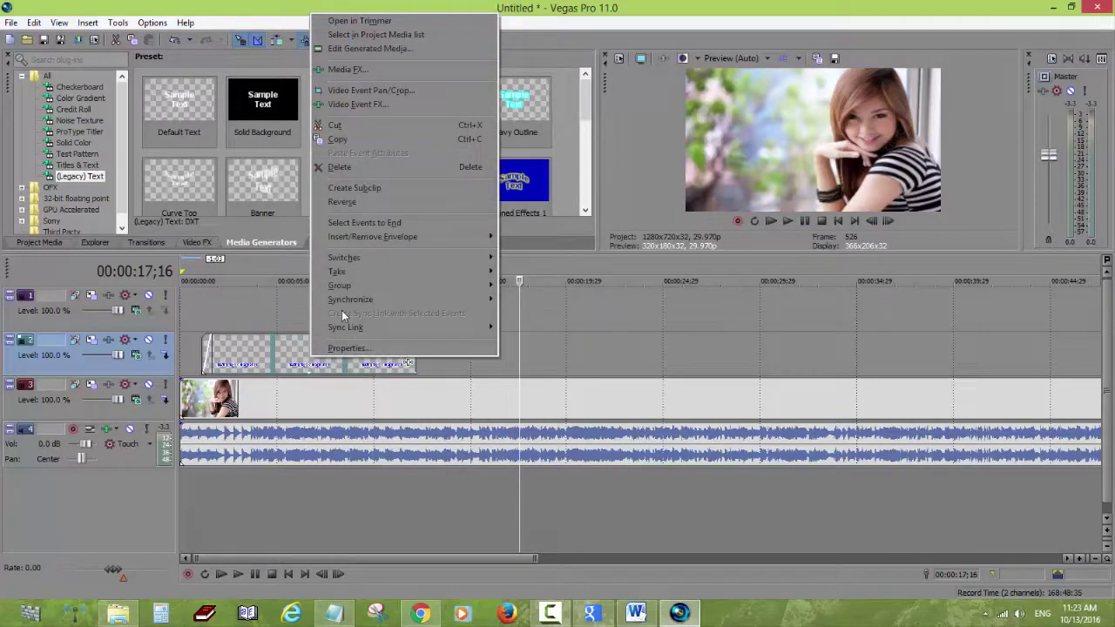
{"action": "left_click", "coordinate": [346, 141]}
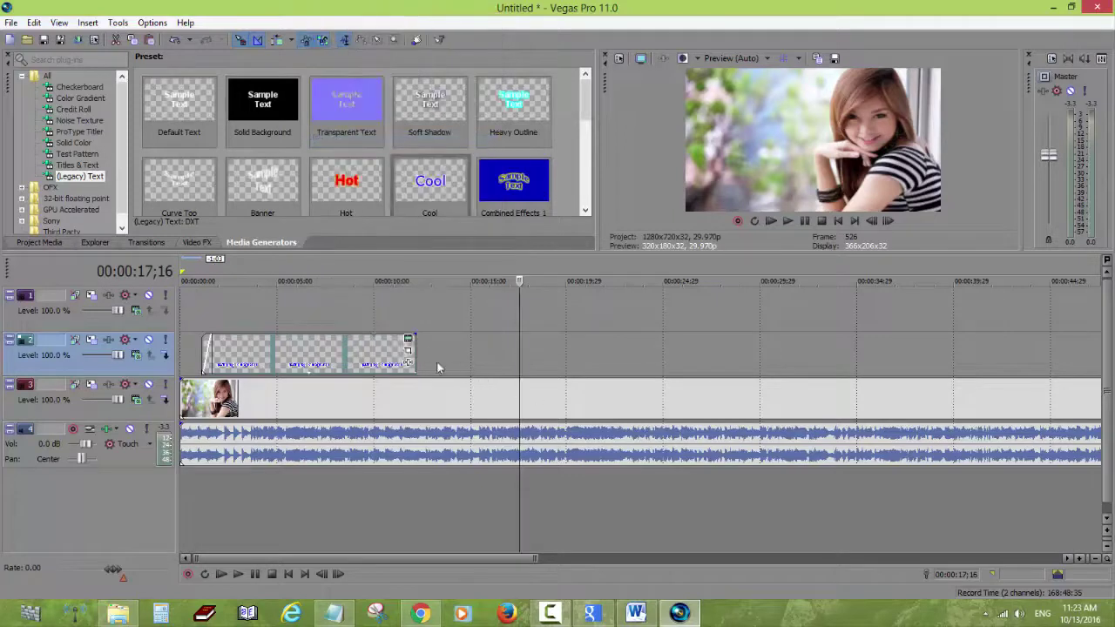
{"action": "left_click", "coordinate": [415, 347]}
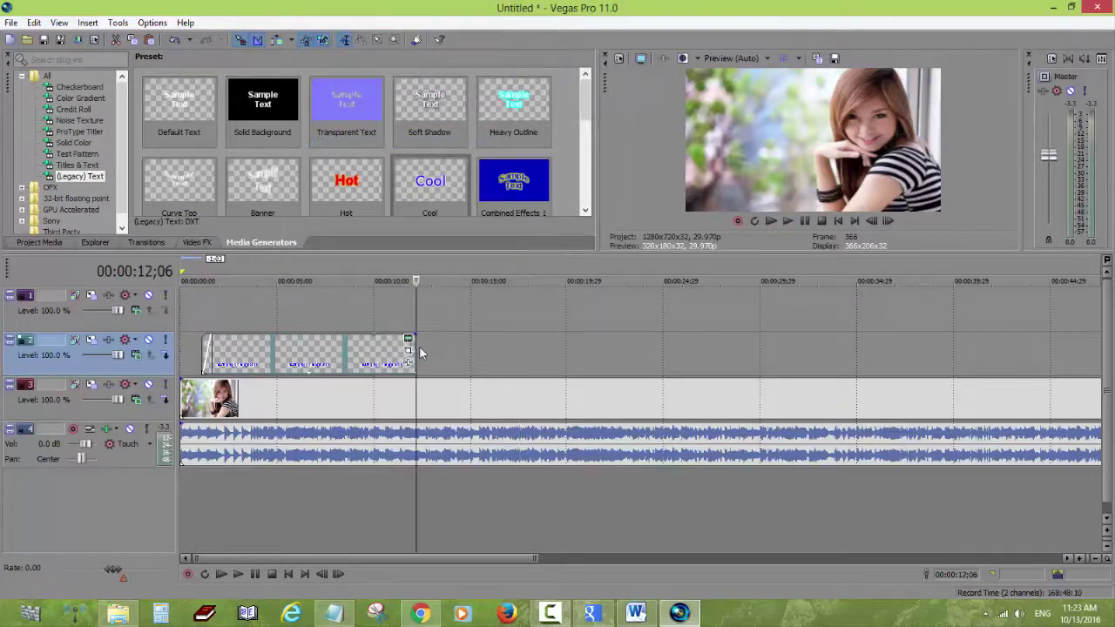
{"action": "right_click", "coordinate": [471, 344]}
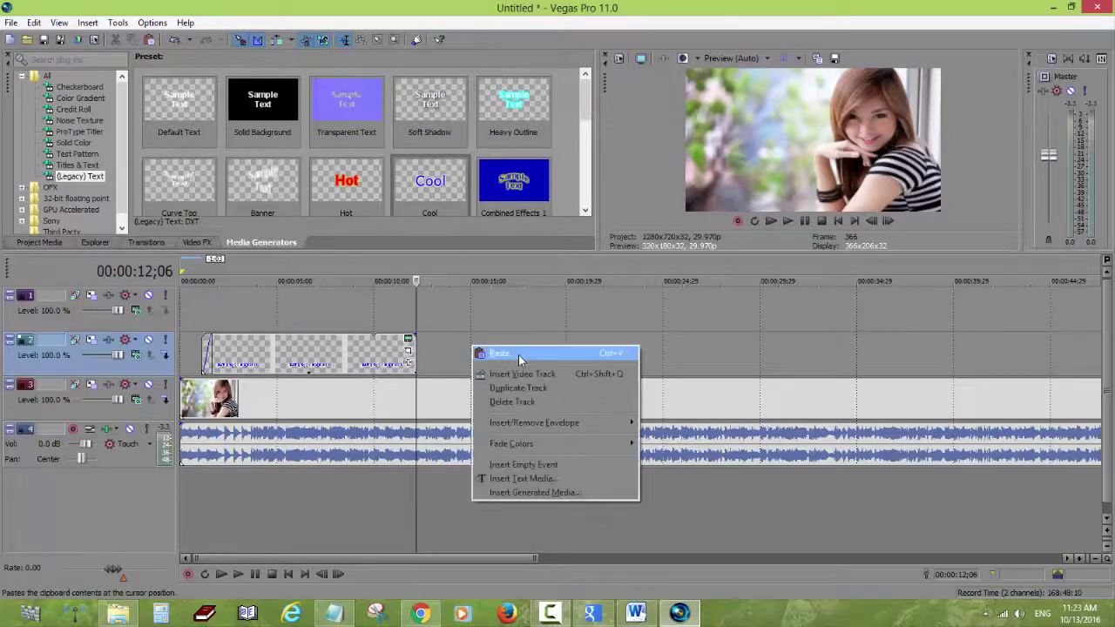
{"action": "left_click", "coordinate": [512, 354]}
{"action": "left_click", "coordinate": [654, 266]}
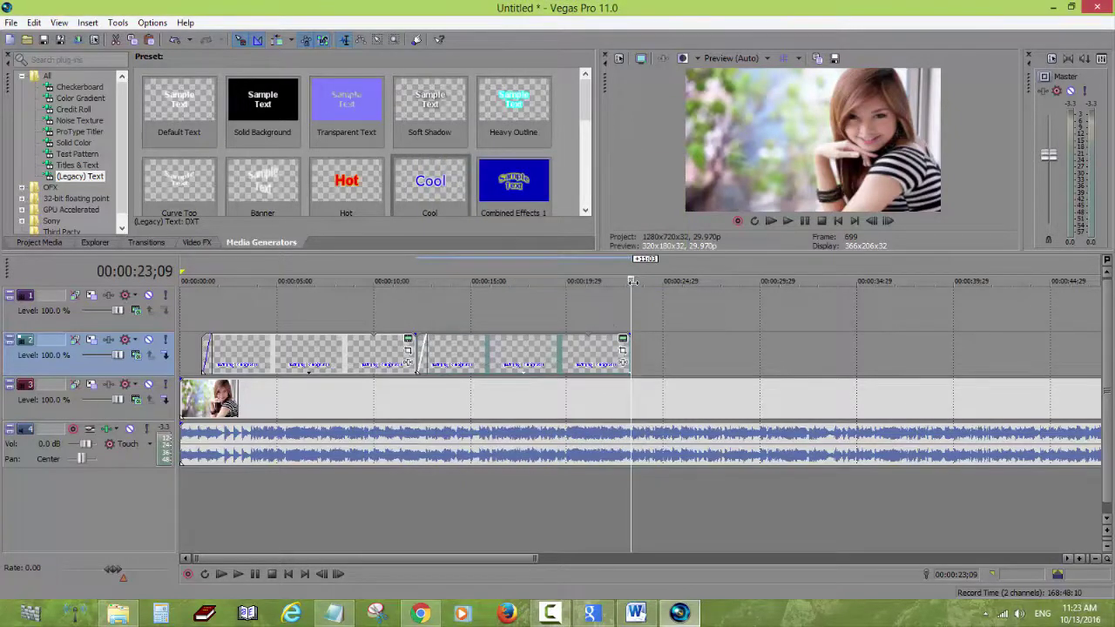
Remove the fade-in from the second lyric text event so its fade offset is 00:00:00;00.
{"action": "left_click", "coordinate": [419, 324]}
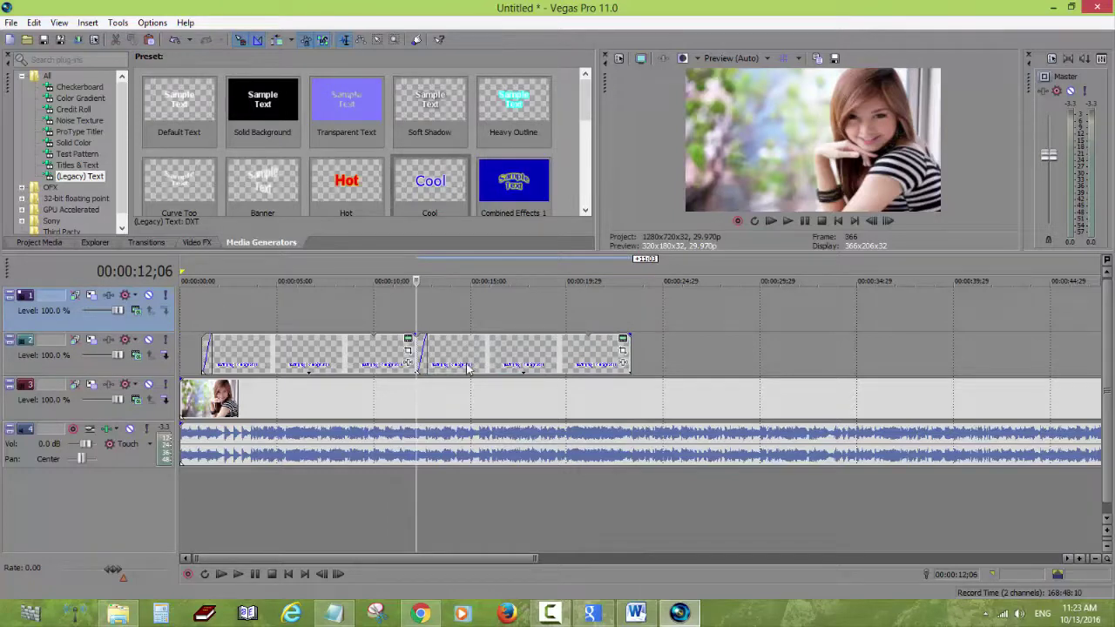
{"action": "left_click_drag", "start_coordinate": [424, 348], "coordinate": [416, 350]}
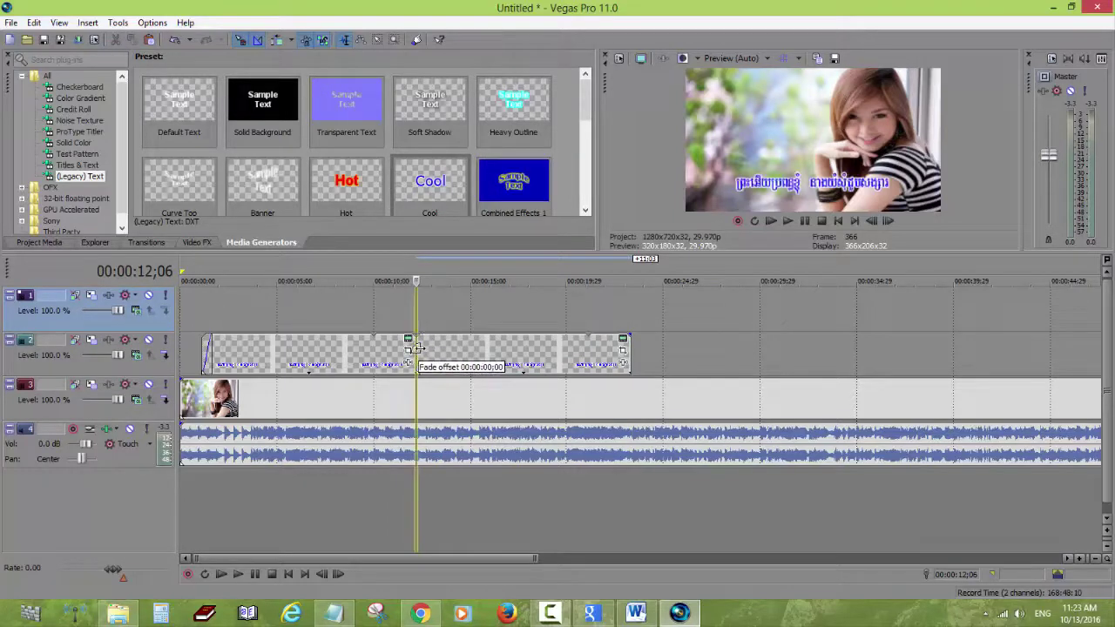
{"action": "left_click", "coordinate": [477, 357]}
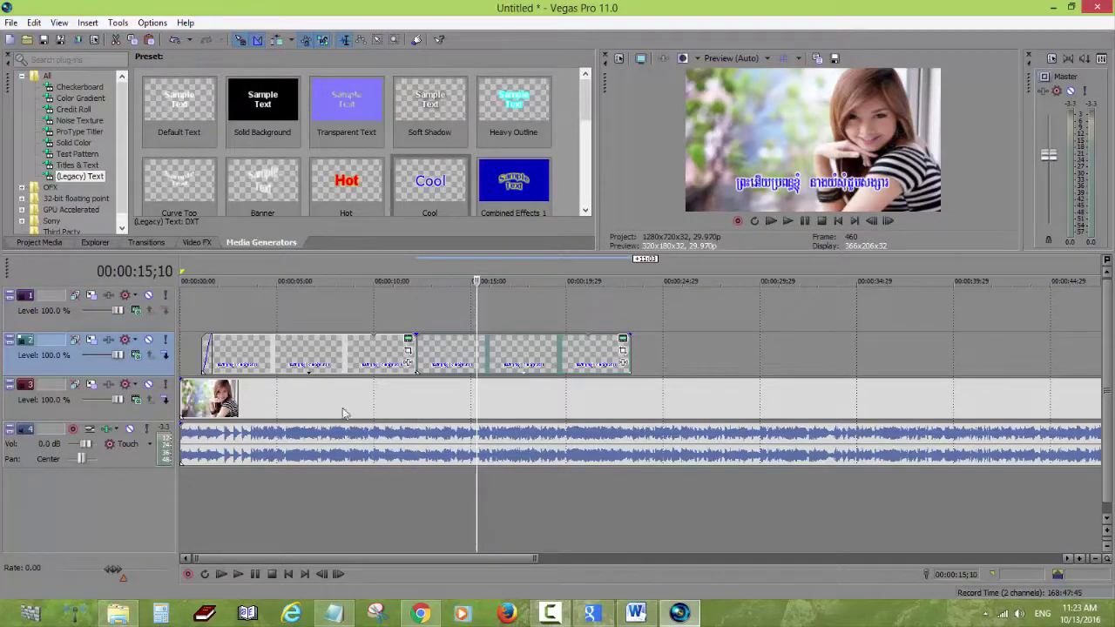
Open the second text event's generated media and delete the copied lyric from it.
{"action": "left_click", "coordinate": [348, 362]}
{"action": "left_click", "coordinate": [455, 362]}
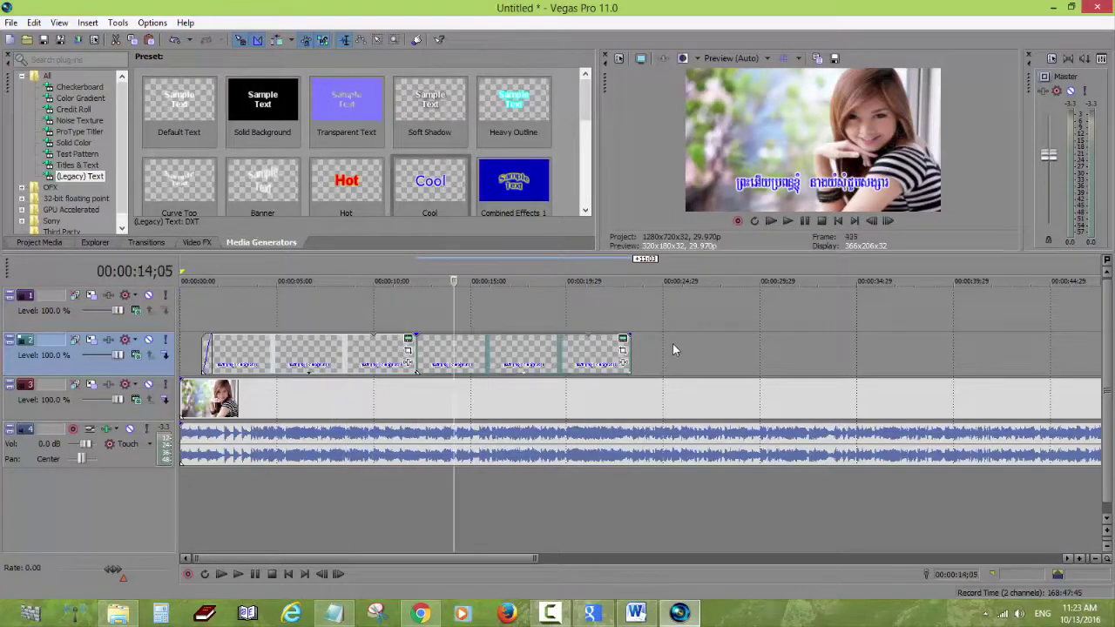
{"action": "left_click", "coordinate": [624, 342]}
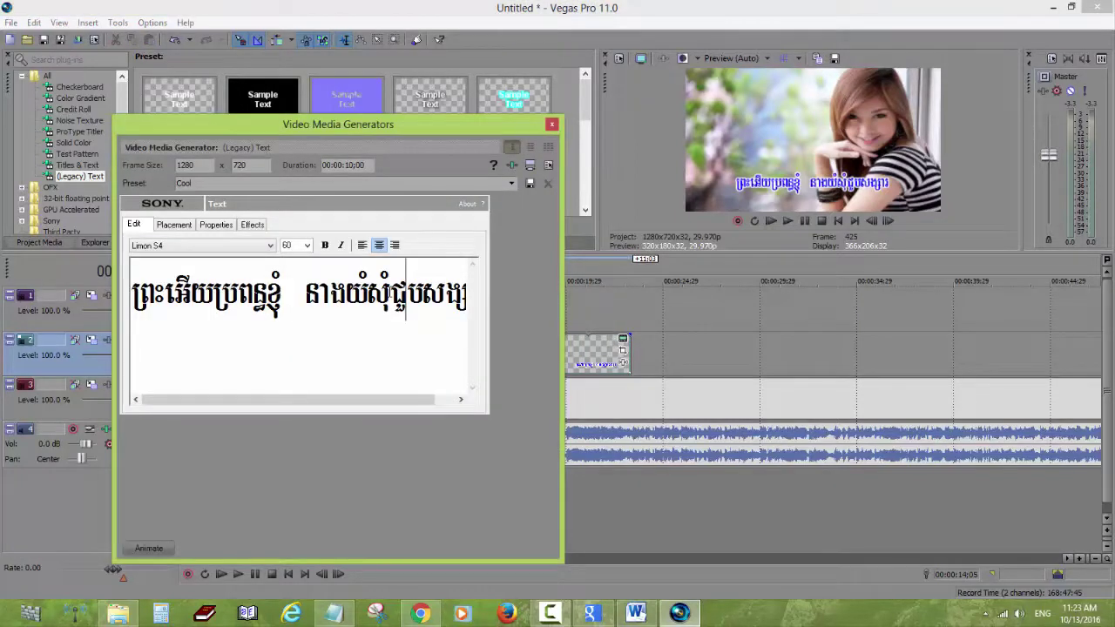
{"action": "key", "text": "ctrl+a"}
{"action": "key", "text": "Delete"}
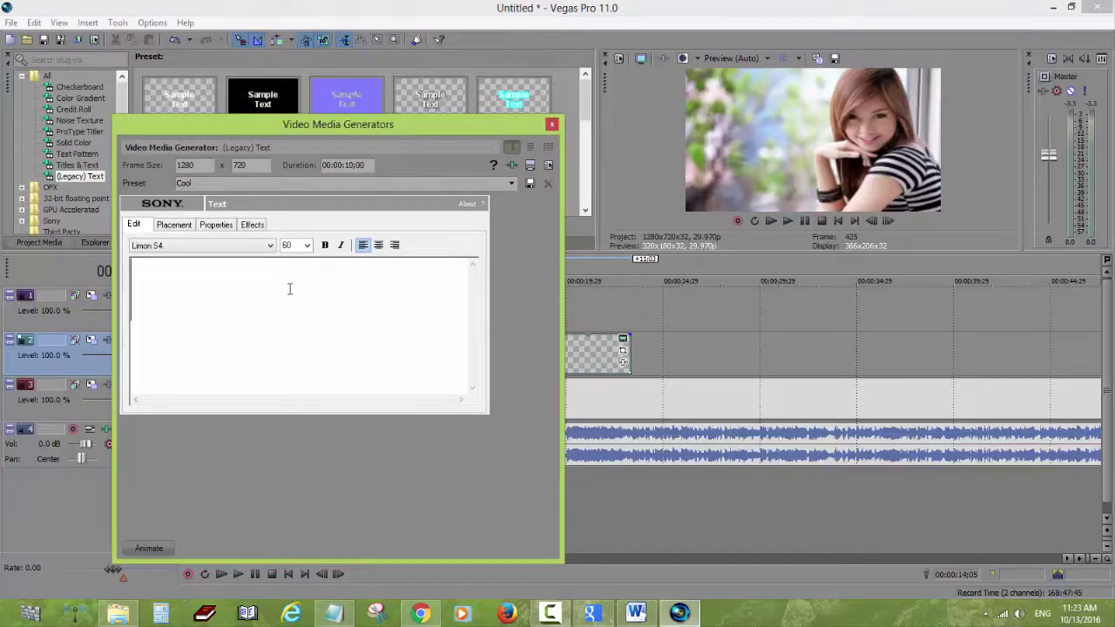
Switch to the Karaoke document in Word, copy the second lyric line, and paste it into the Vegas Pro text event without the trailing line break.
{"action": "left_click", "coordinate": [636, 613]}
{"action": "left_click_drag", "start_coordinate": [465, 328], "coordinate": [316, 339]}
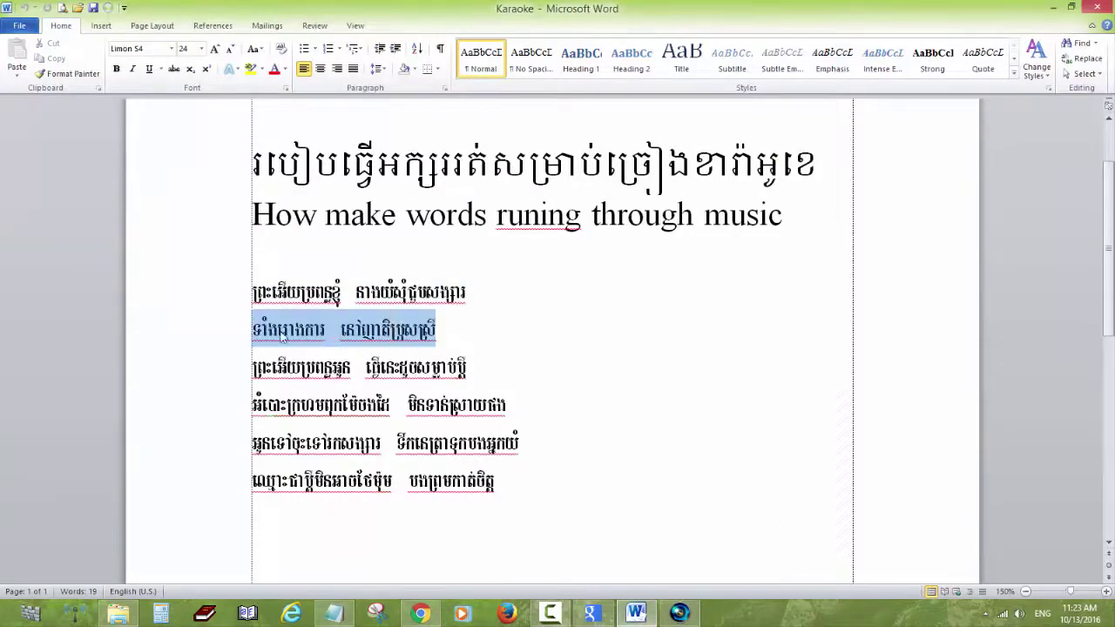
{"action": "right_click", "coordinate": [315, 338]}
{"action": "left_click", "coordinate": [348, 357]}
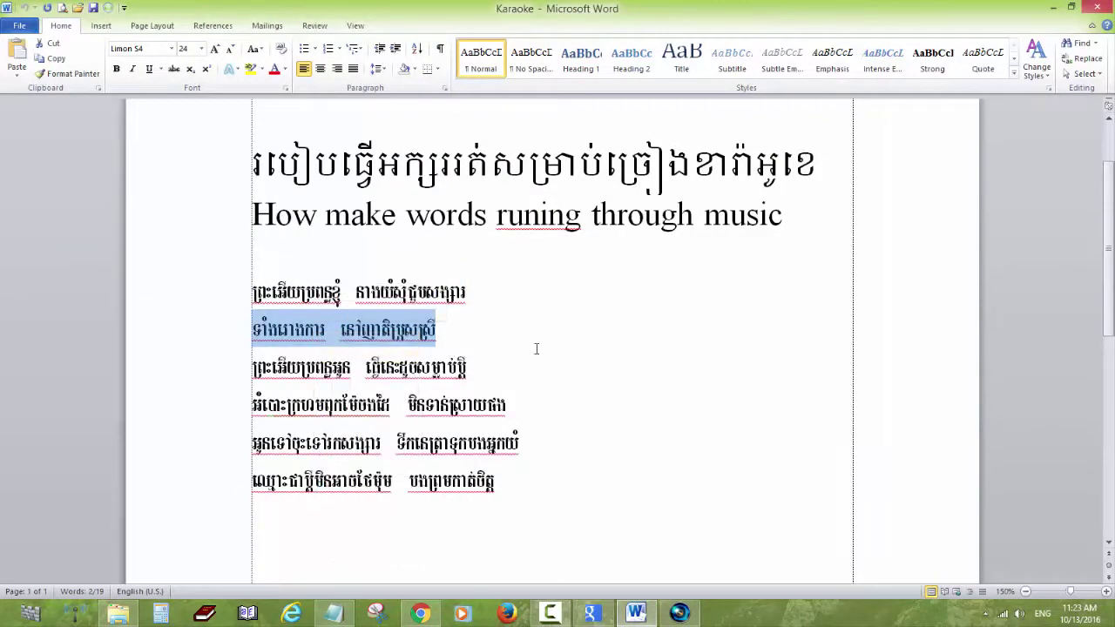
{"action": "key", "text": "alt+Tab"}
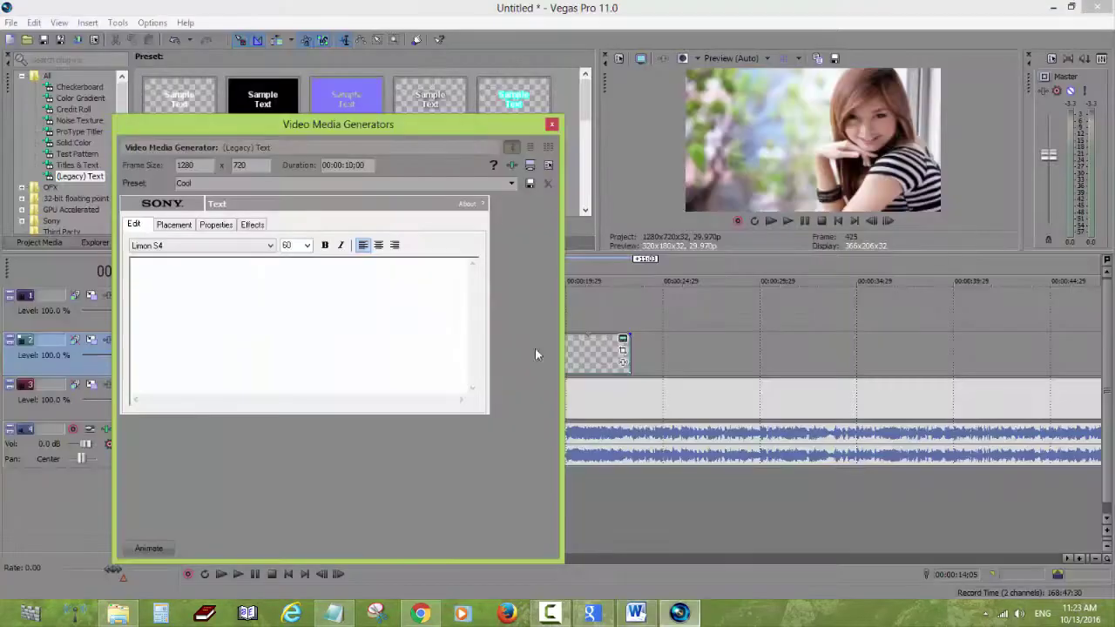
{"action": "right_click", "coordinate": [260, 293]}
{"action": "left_click", "coordinate": [298, 332]}
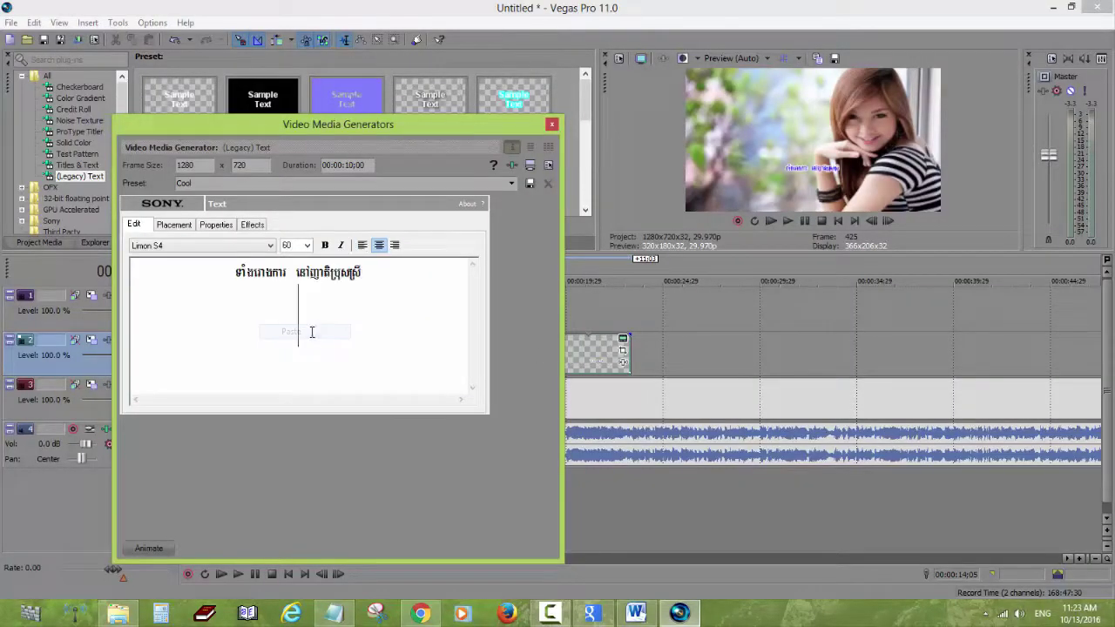
{"action": "key", "text": "BackSpace"}
Set the second lyric's font size to 60 and close the text generator.
{"action": "left_click_drag", "start_coordinate": [394, 277], "coordinate": [219, 274]}
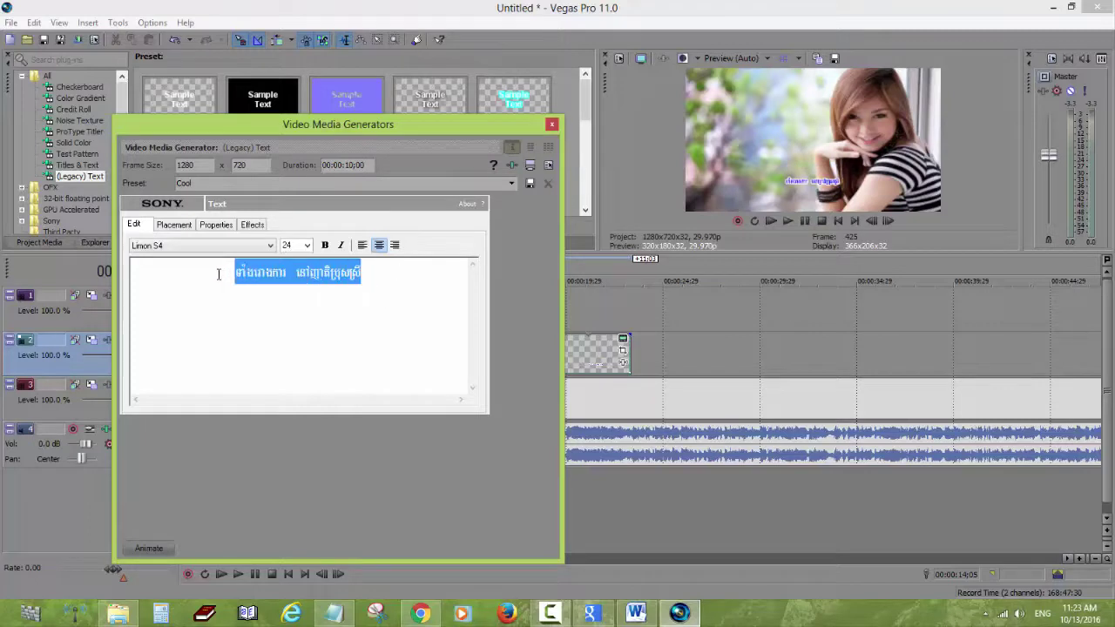
{"action": "left_click", "coordinate": [308, 246]}
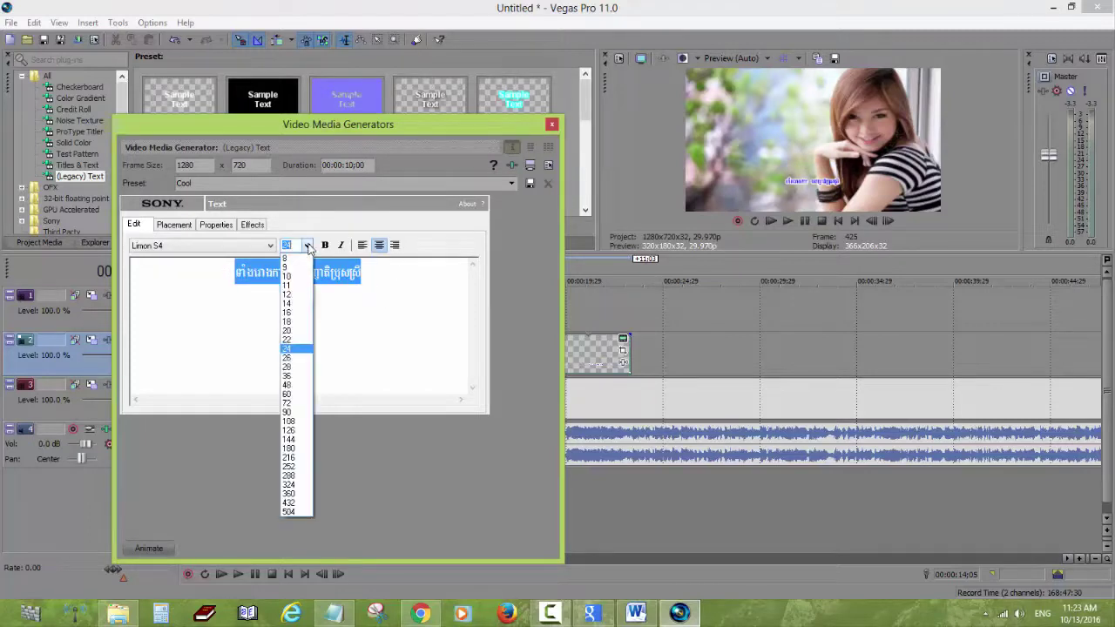
{"action": "left_click", "coordinate": [294, 394]}
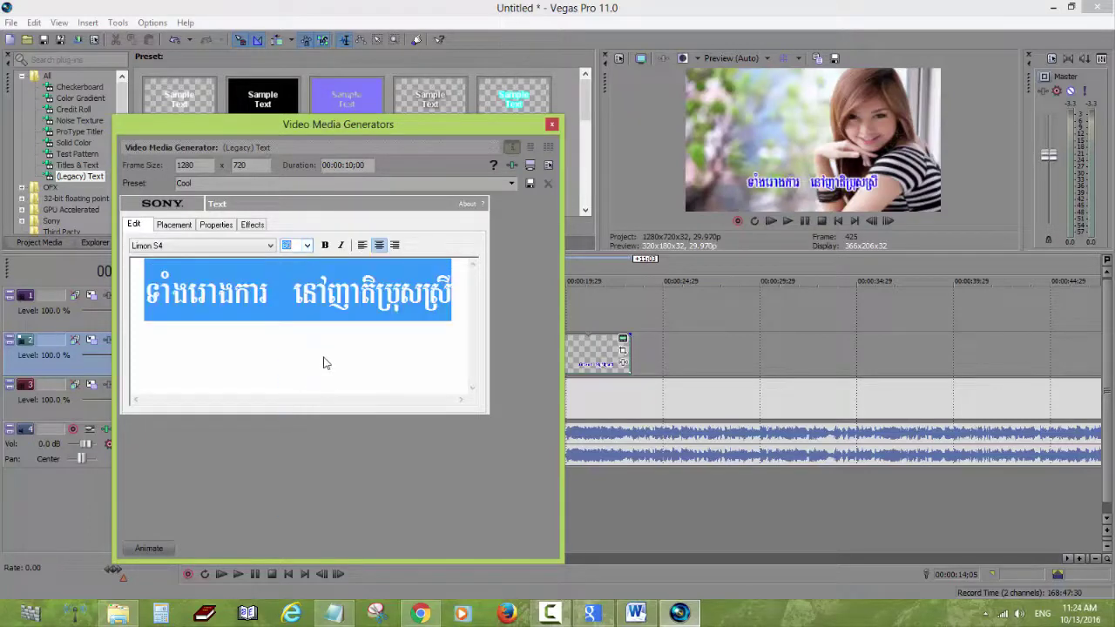
{"action": "left_click", "coordinate": [552, 127]}
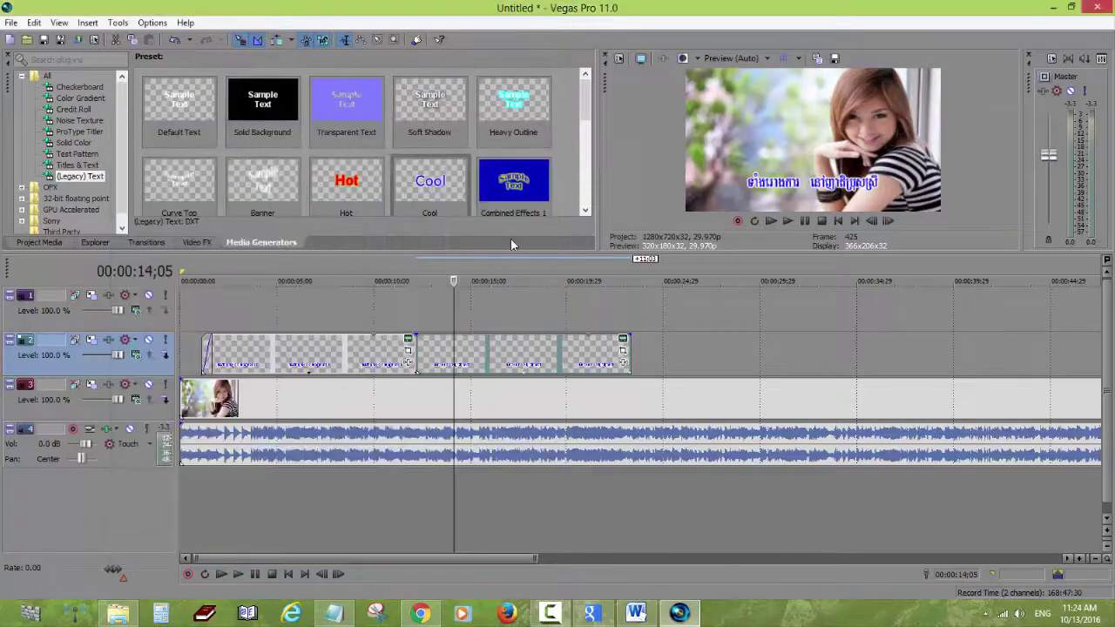
Play the song across the second lyric, pause at 00:00:18;04, and trim the second text event's end to that point.
{"action": "left_click", "coordinate": [414, 320]}
{"action": "left_click", "coordinate": [402, 336]}
{"action": "key", "text": "space"}
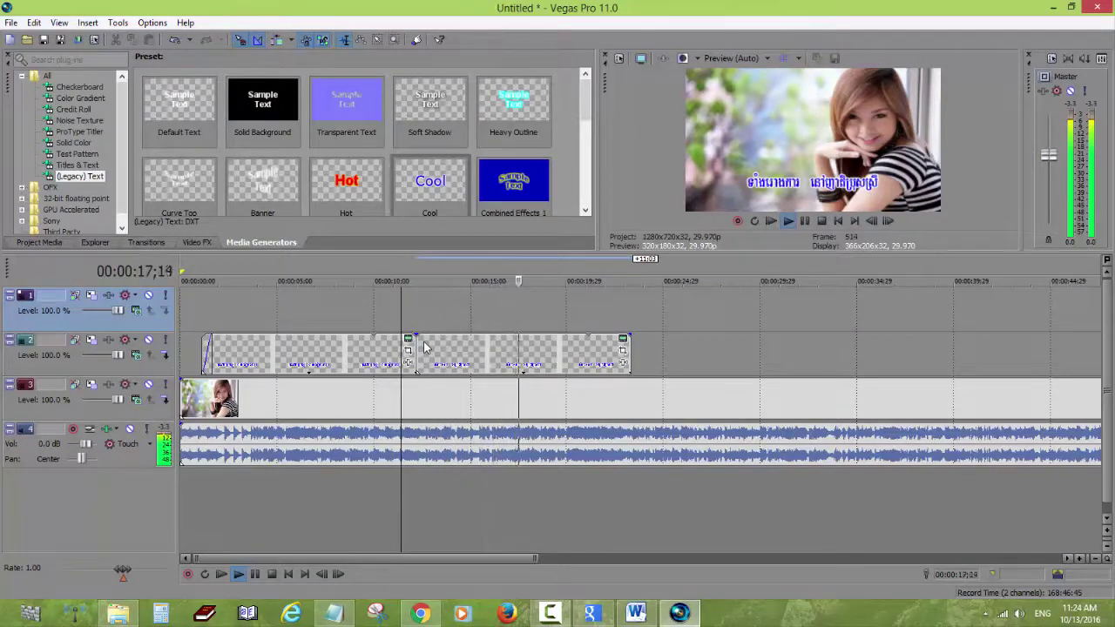
{"action": "key", "text": "Return"}
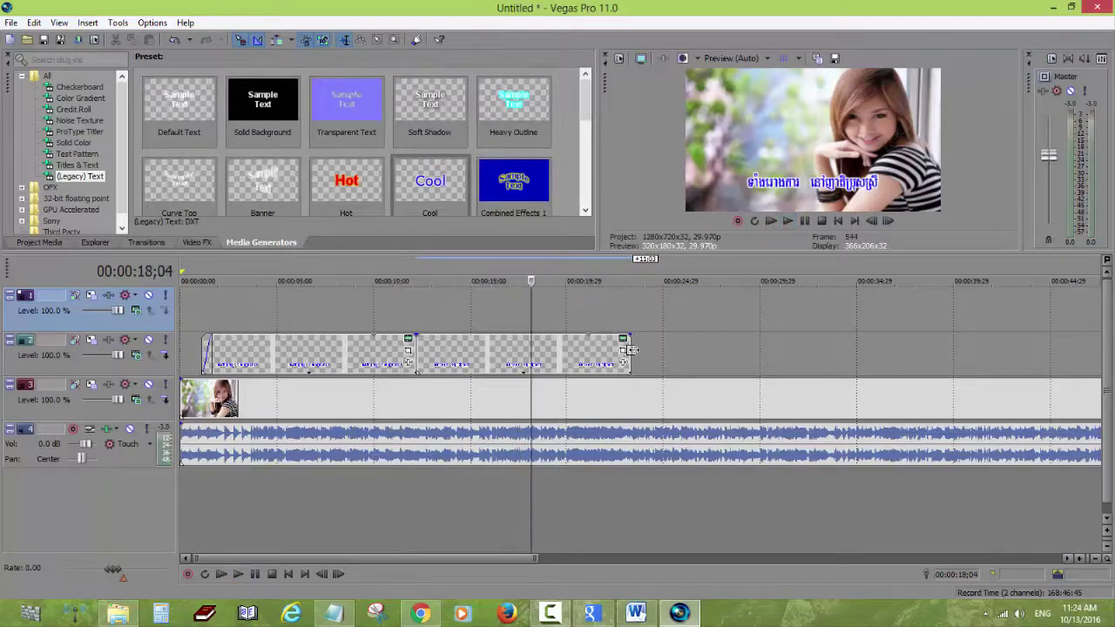
{"action": "left_click", "coordinate": [549, 352]}
{"action": "left_click_drag", "start_coordinate": [555, 351], "coordinate": [530, 351]}
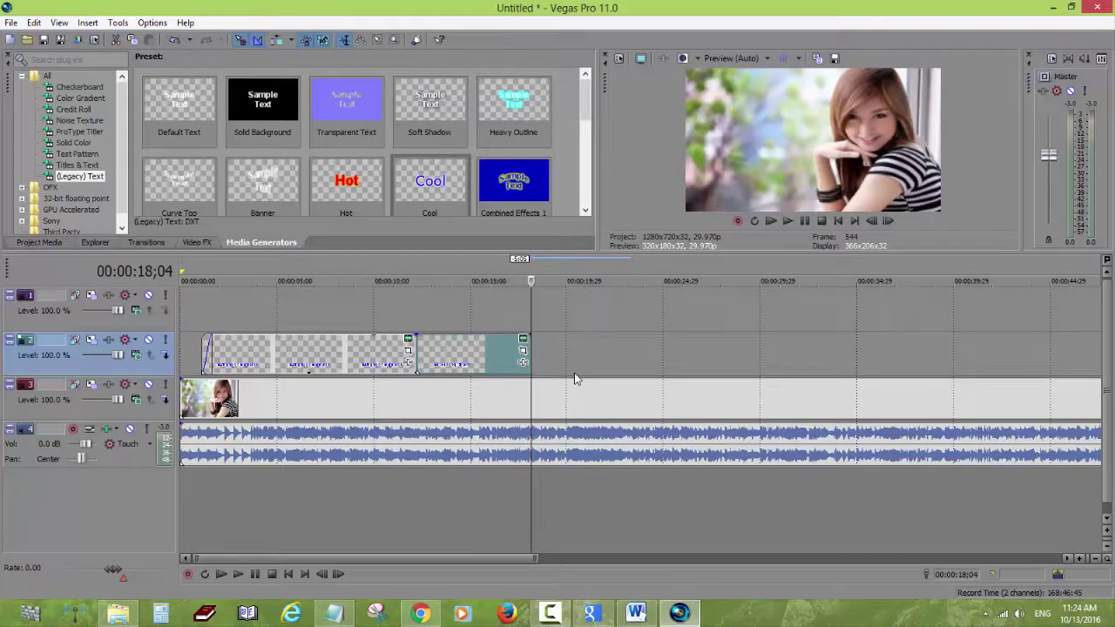
Play the song on from 00:00:18;04 for the third lyric, and paste a copy of the second text event on track 2 at 00:00:18;04.
{"action": "key", "text": "space"}
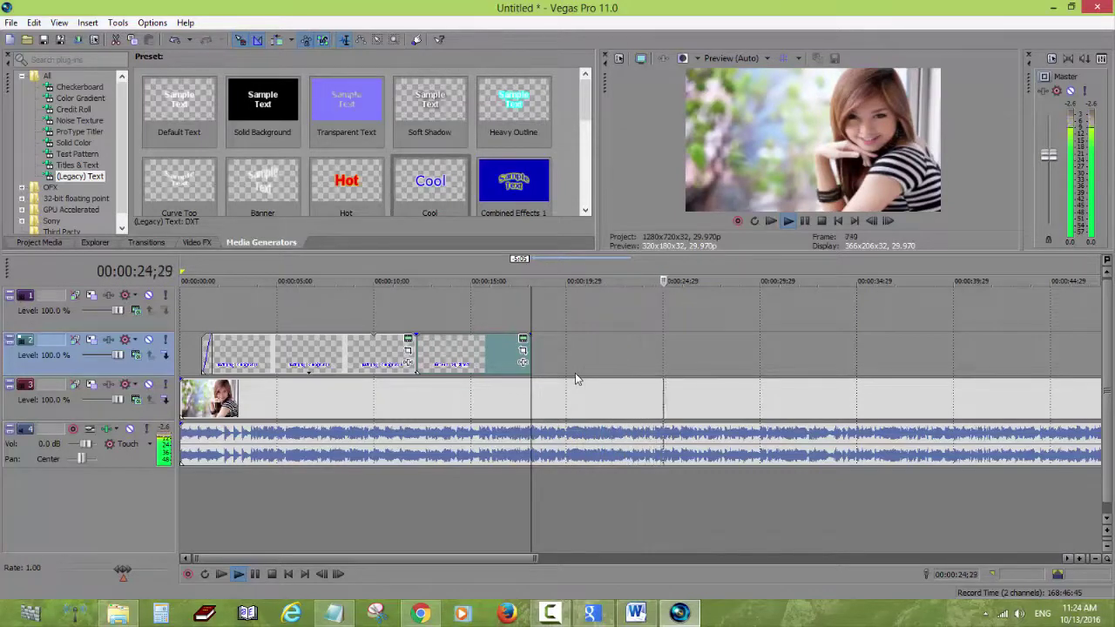
{"action": "key", "text": "space"}
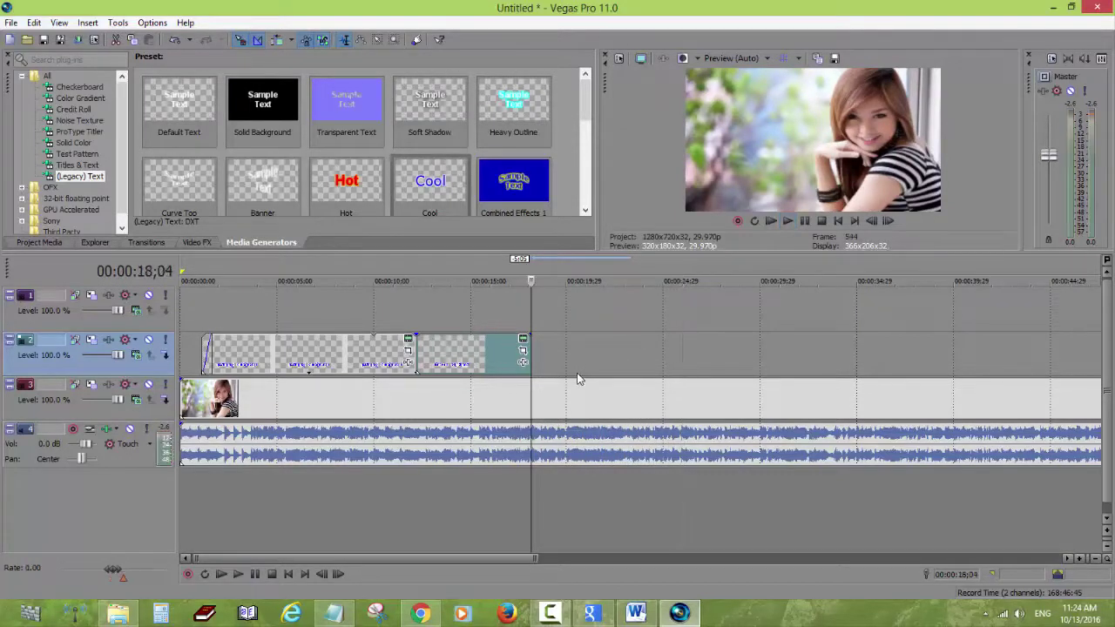
{"action": "right_click", "coordinate": [497, 376]}
{"action": "left_click", "coordinate": [523, 131]}
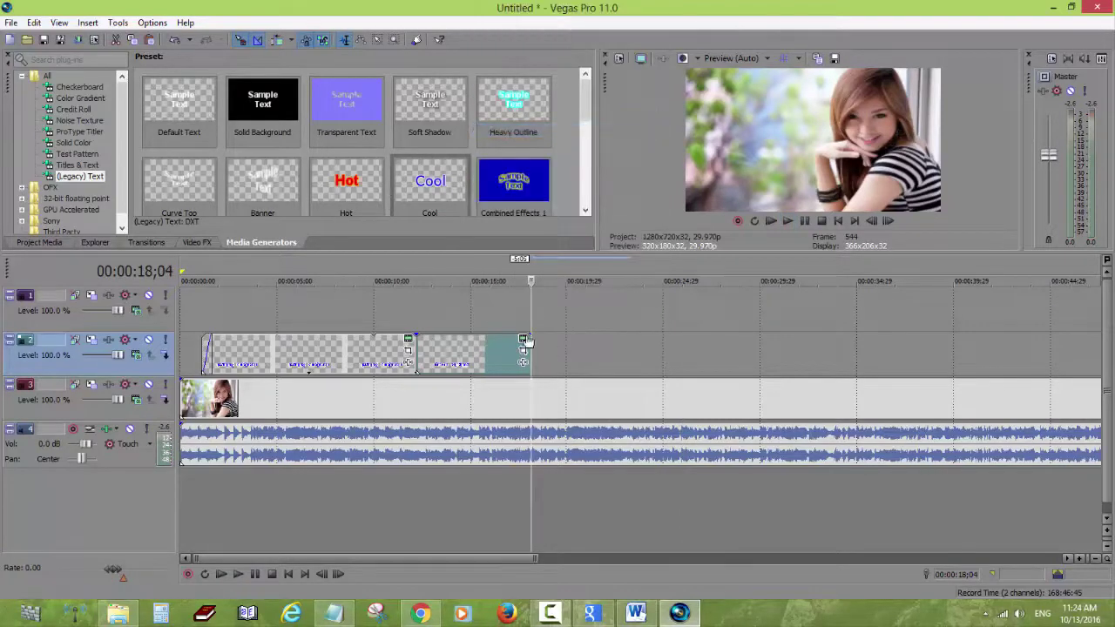
{"action": "right_click", "coordinate": [551, 345]}
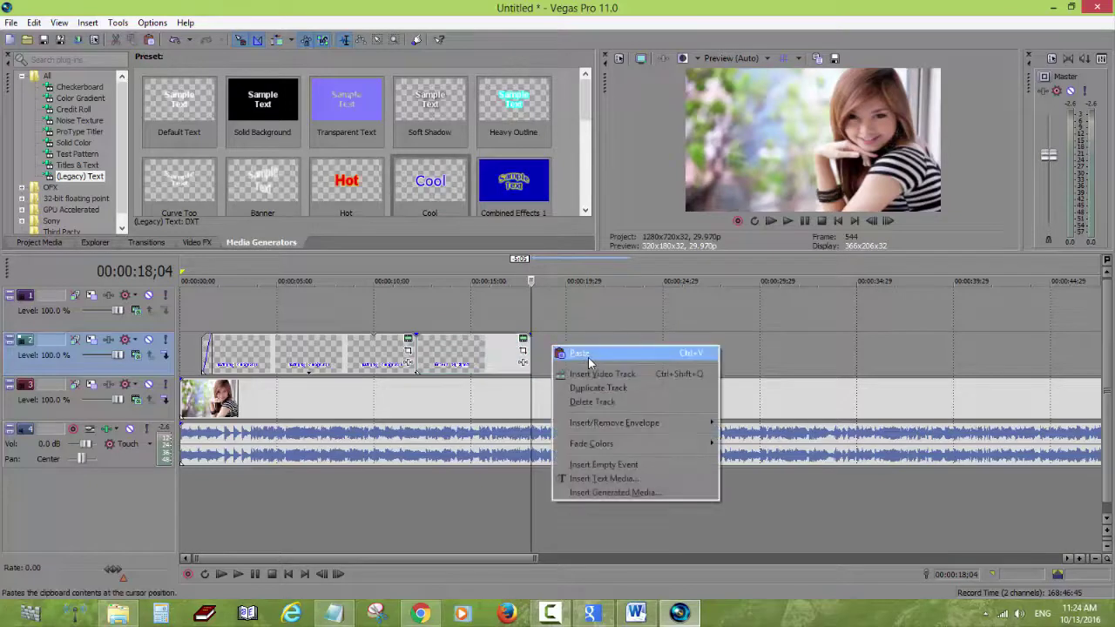
{"action": "left_click", "coordinate": [623, 349]}
{"action": "key", "text": "Return"}
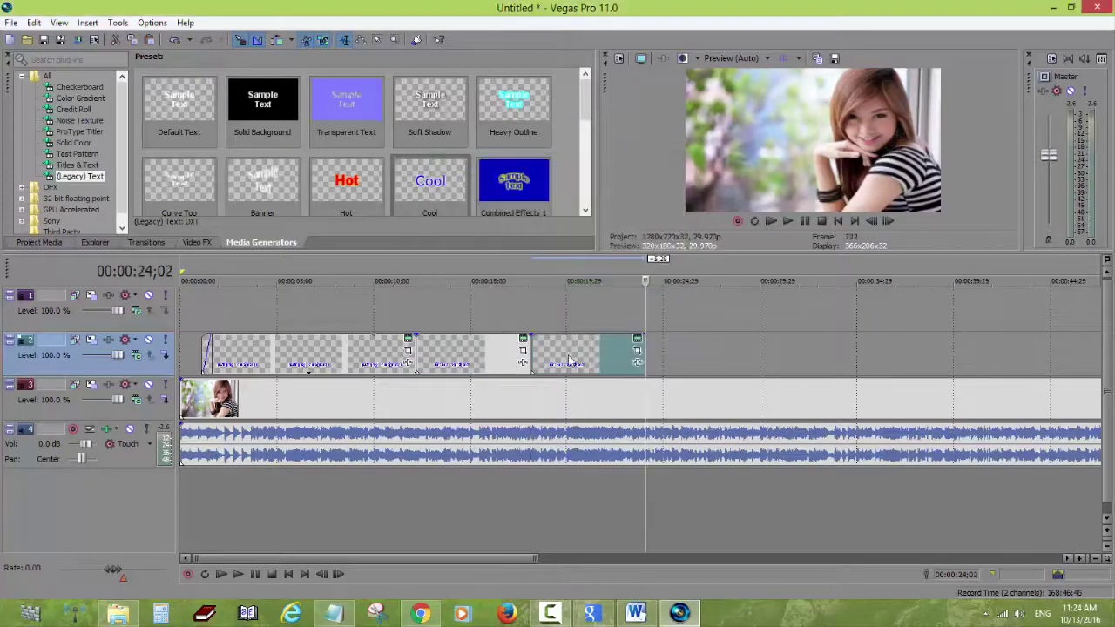
Replace the third text event's lyric with the third lyric line copied from the Karaoke document in Word.
{"action": "left_click", "coordinate": [532, 348]}
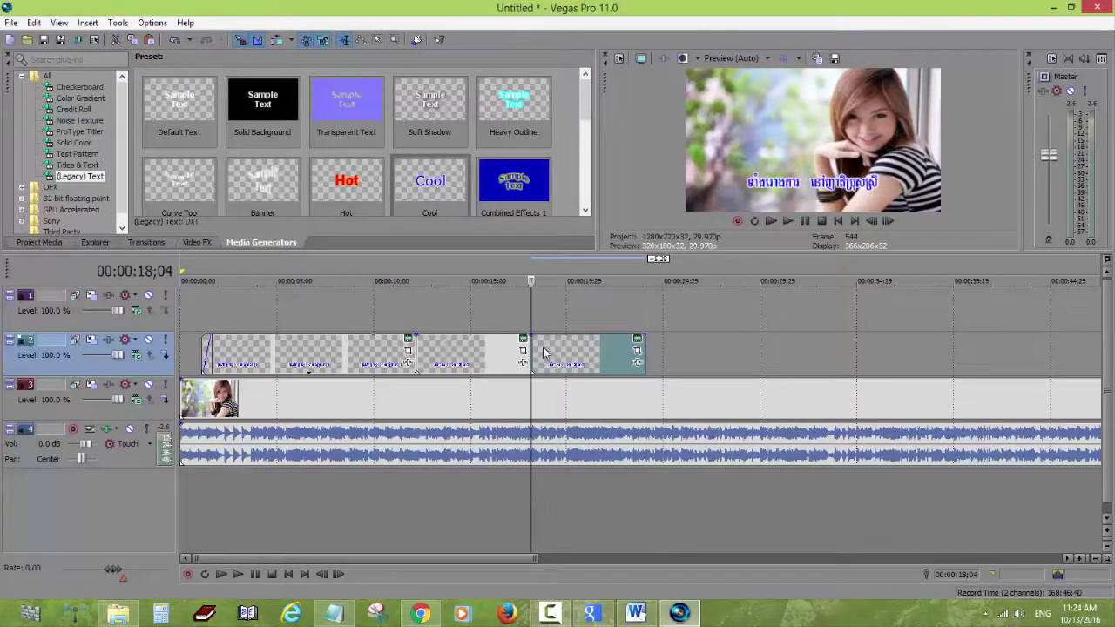
{"action": "left_click", "coordinate": [555, 353]}
{"action": "left_click", "coordinate": [636, 341]}
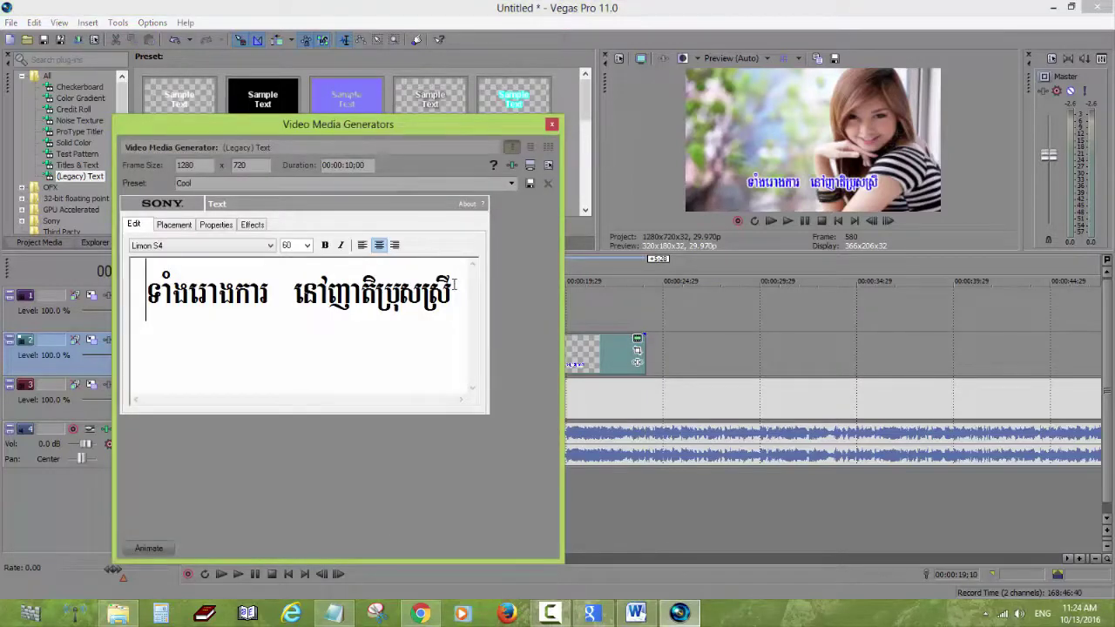
{"action": "key", "text": "ctrl+a"}
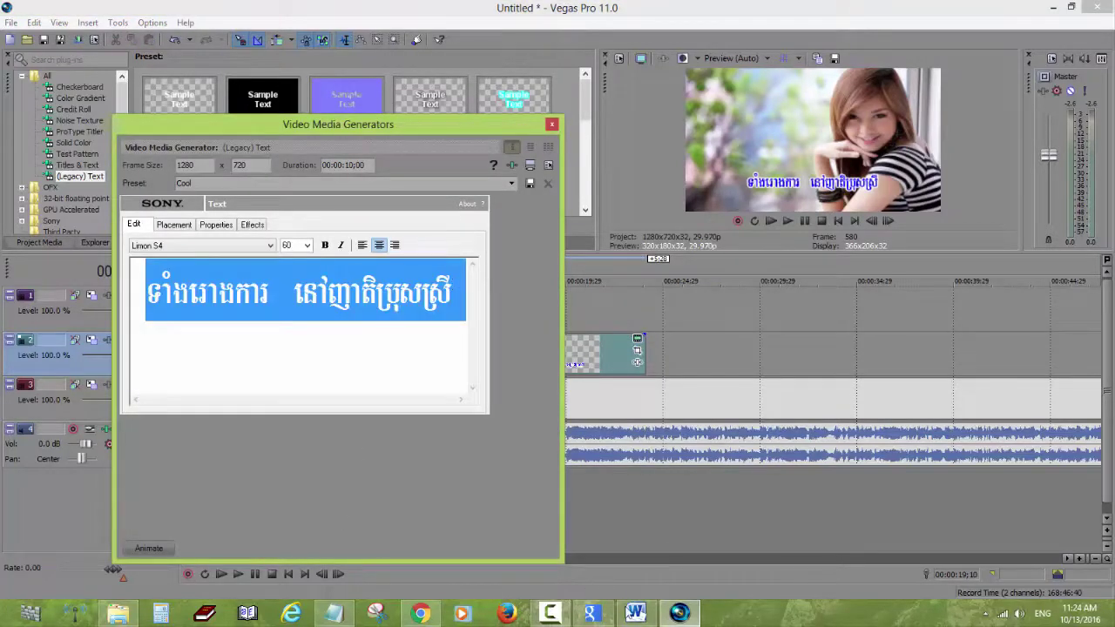
{"action": "key", "text": "alt+Tab"}
{"action": "left_click_drag", "start_coordinate": [472, 375], "coordinate": [291, 369]}
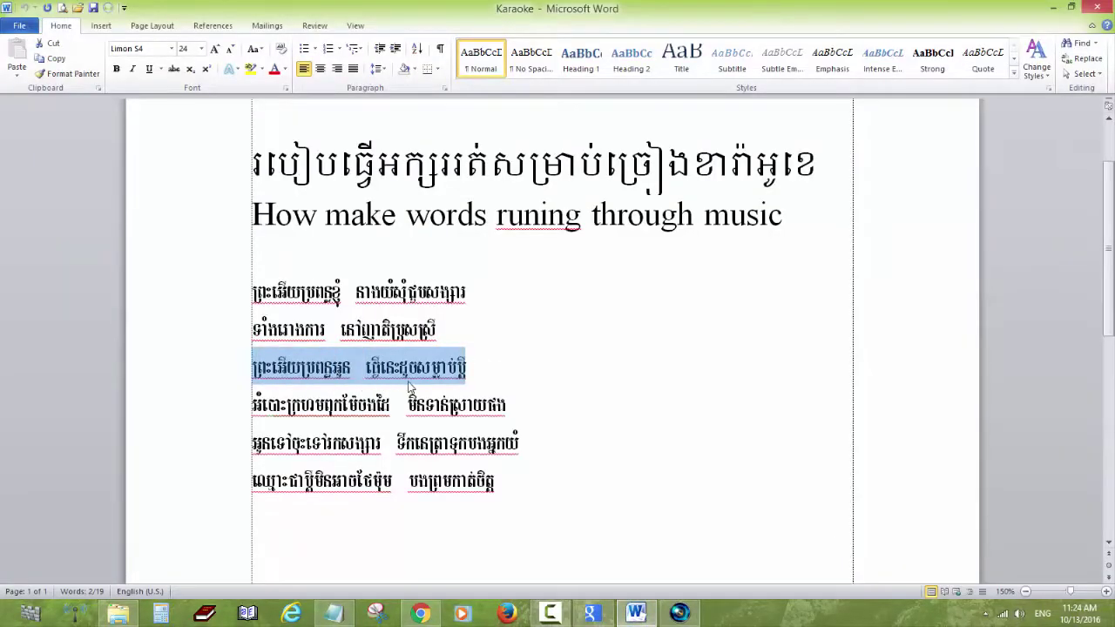
{"action": "key", "text": "alt+Tab"}
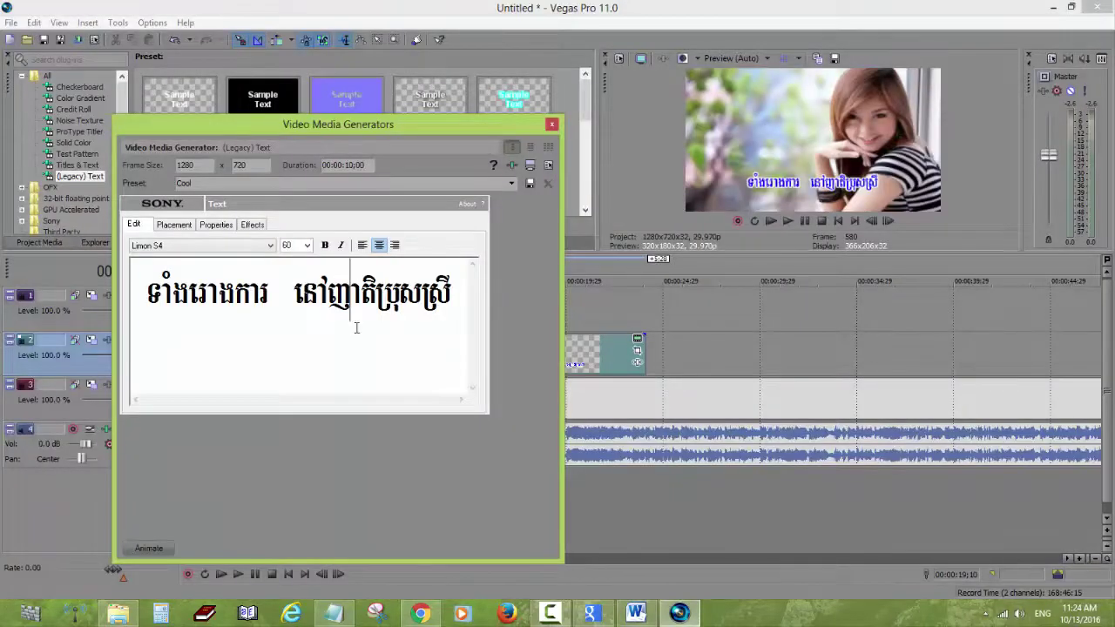
{"action": "key", "text": "ctrl+a"}
{"action": "key", "text": "ctrl+v"}
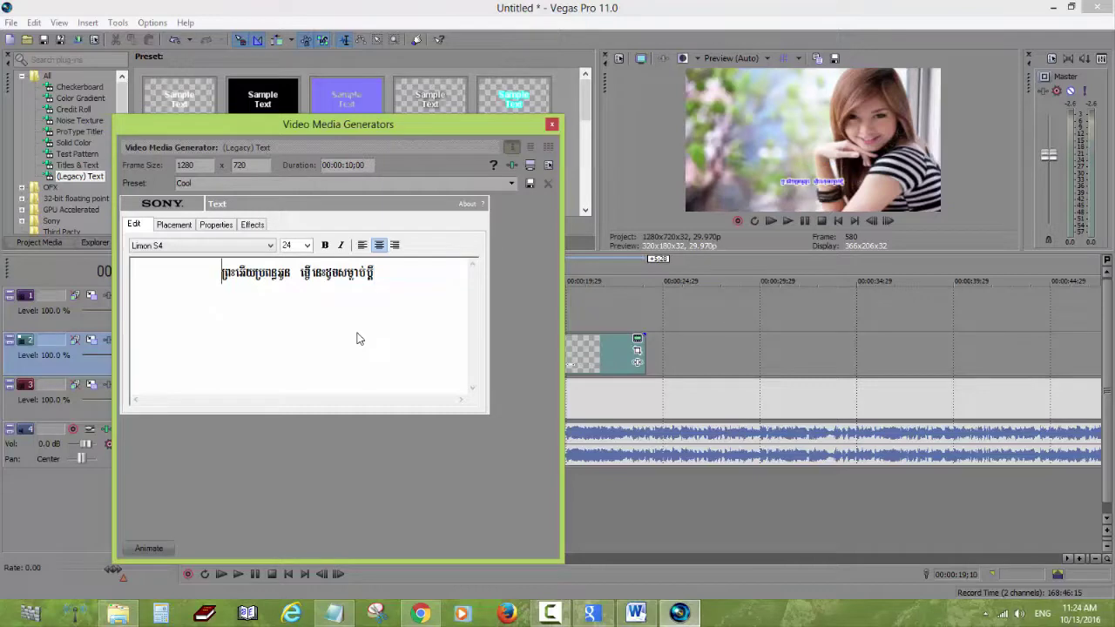
Set the third lyric's font size to 60 and close the text generator.
{"action": "key", "text": "ctrl+a"}
{"action": "left_click", "coordinate": [307, 244]}
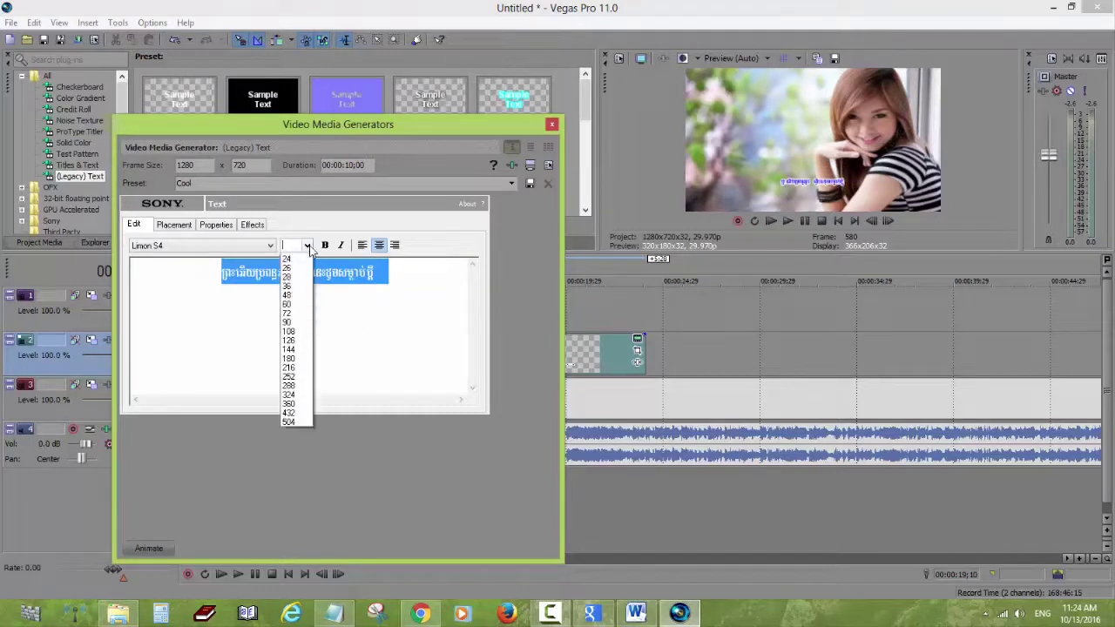
{"action": "left_click", "coordinate": [299, 394]}
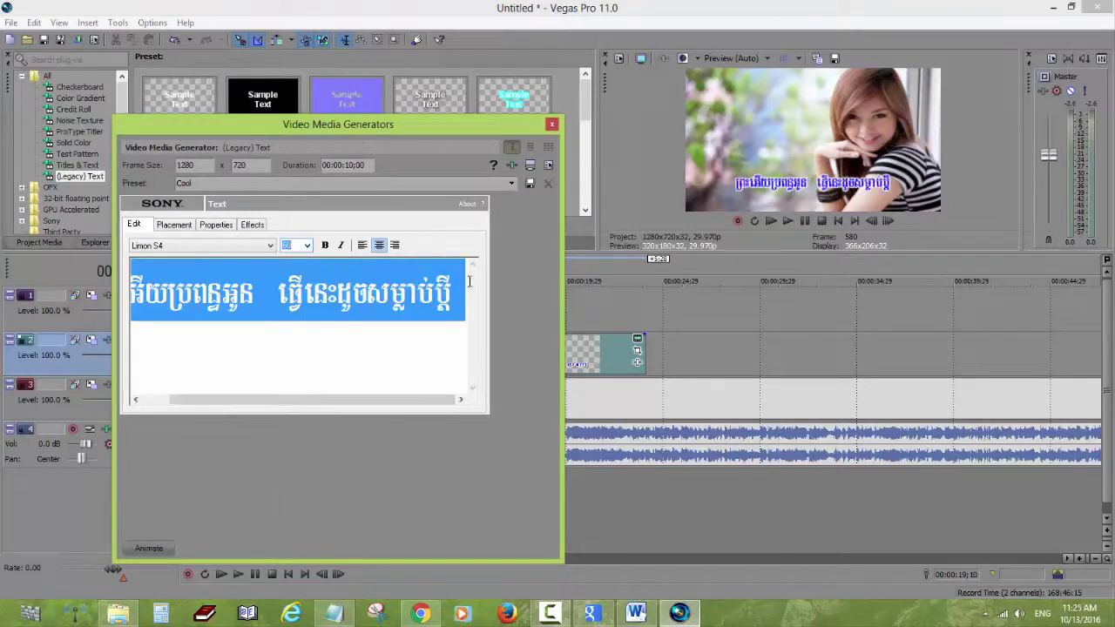
{"action": "left_click", "coordinate": [553, 124]}
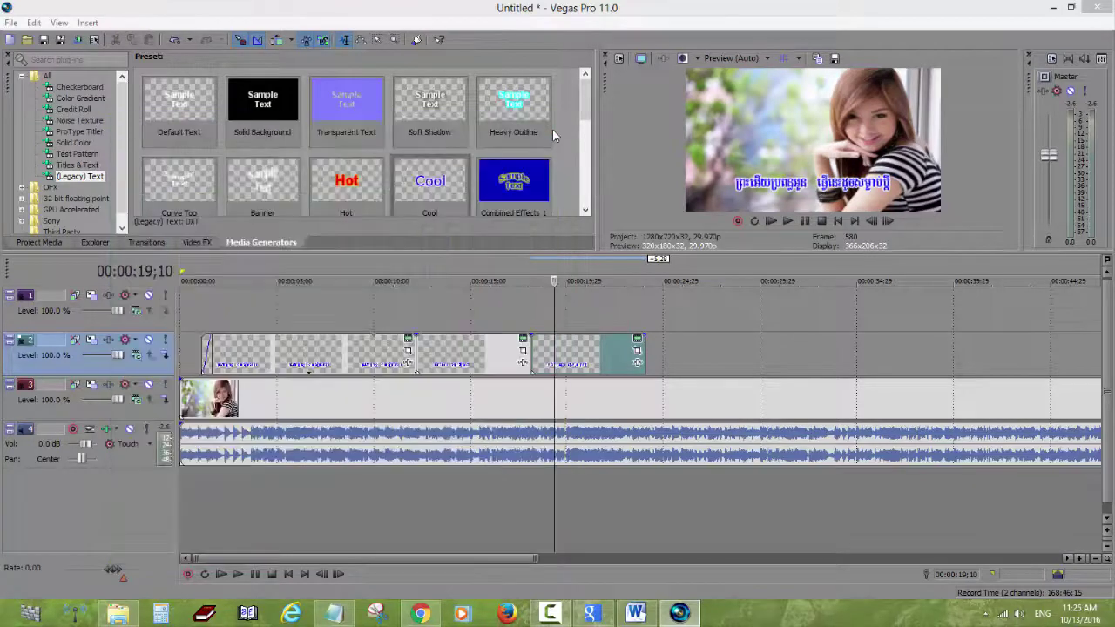
Check the preview at points within each of the three lyric events and past the last one, and return to the project start.
{"action": "left_click", "coordinate": [488, 320]}
{"action": "left_click", "coordinate": [318, 320]}
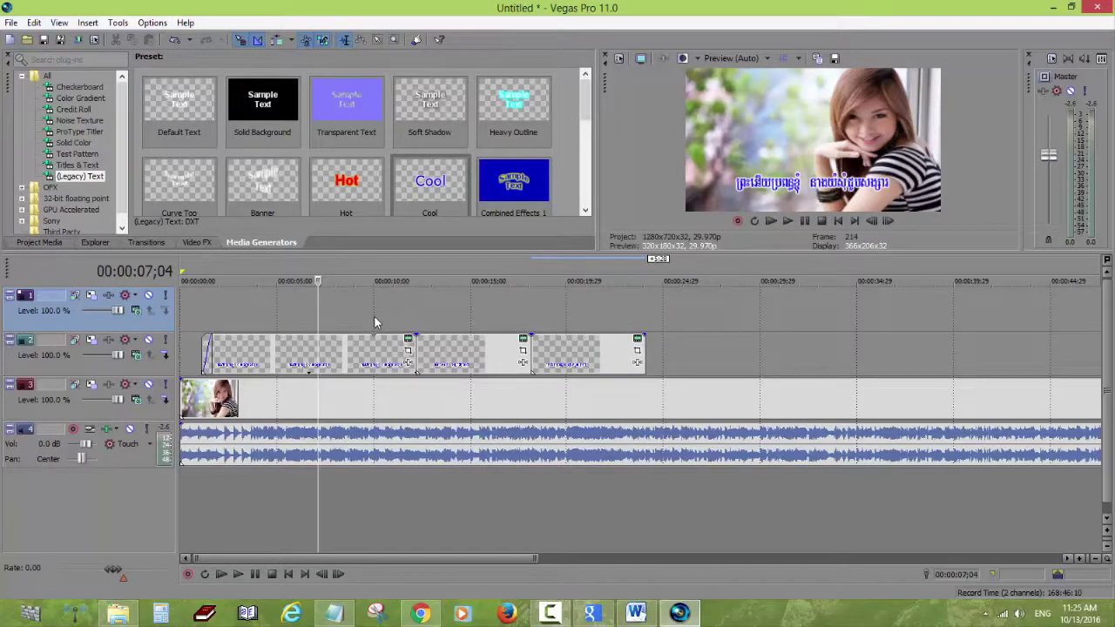
{"action": "left_click", "coordinate": [466, 313]}
{"action": "left_click", "coordinate": [584, 309]}
{"action": "left_click", "coordinate": [338, 315]}
{"action": "left_click", "coordinate": [484, 323]}
{"action": "left_click", "coordinate": [593, 318]}
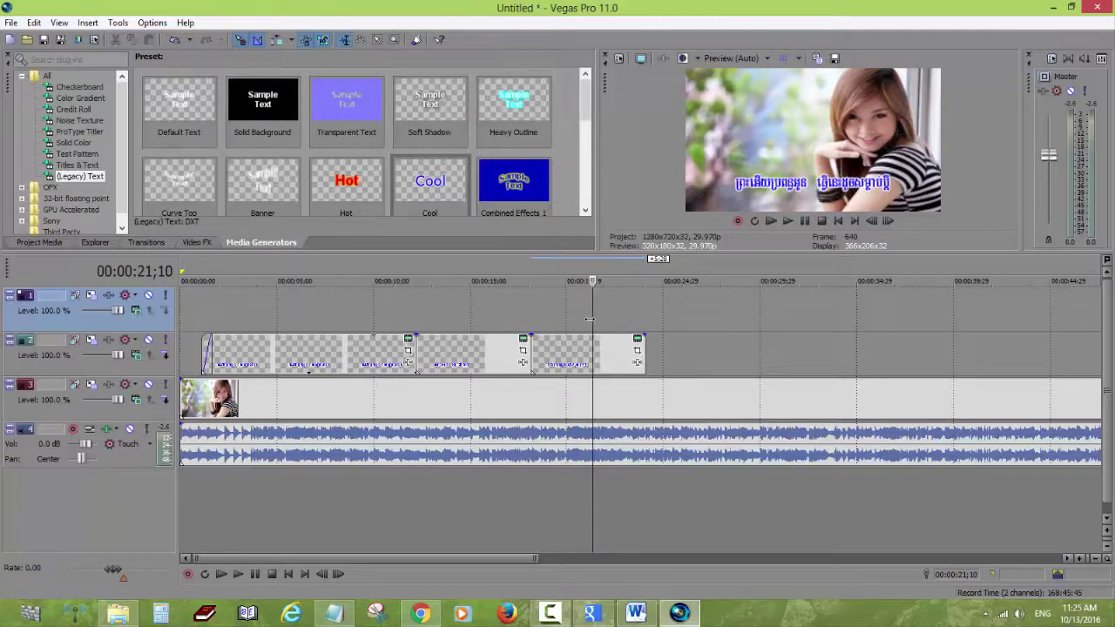
{"action": "left_click", "coordinate": [674, 330]}
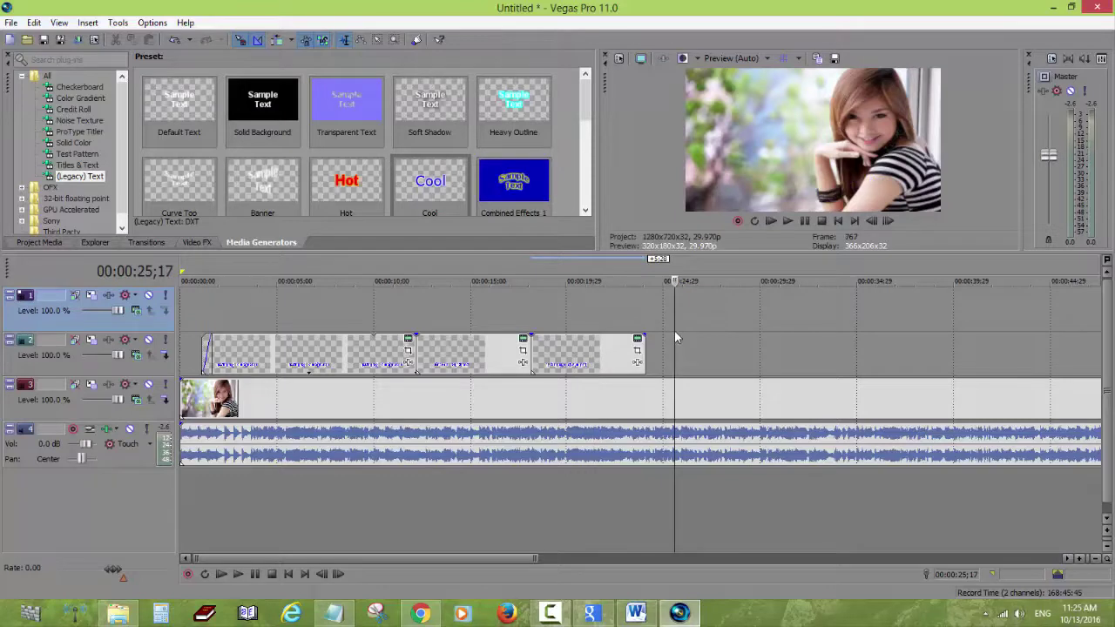
{"action": "key", "text": "Home"}
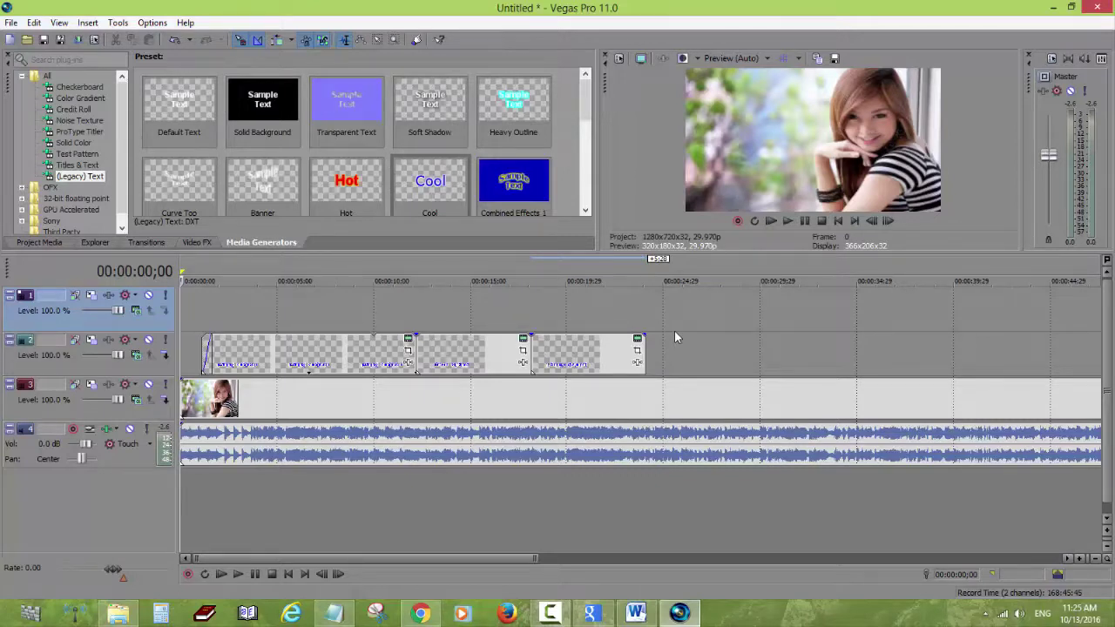
Play the song from the start to 00:00:26;12 and extend the third text event on track 2 to end there.
{"action": "key", "text": "space"}
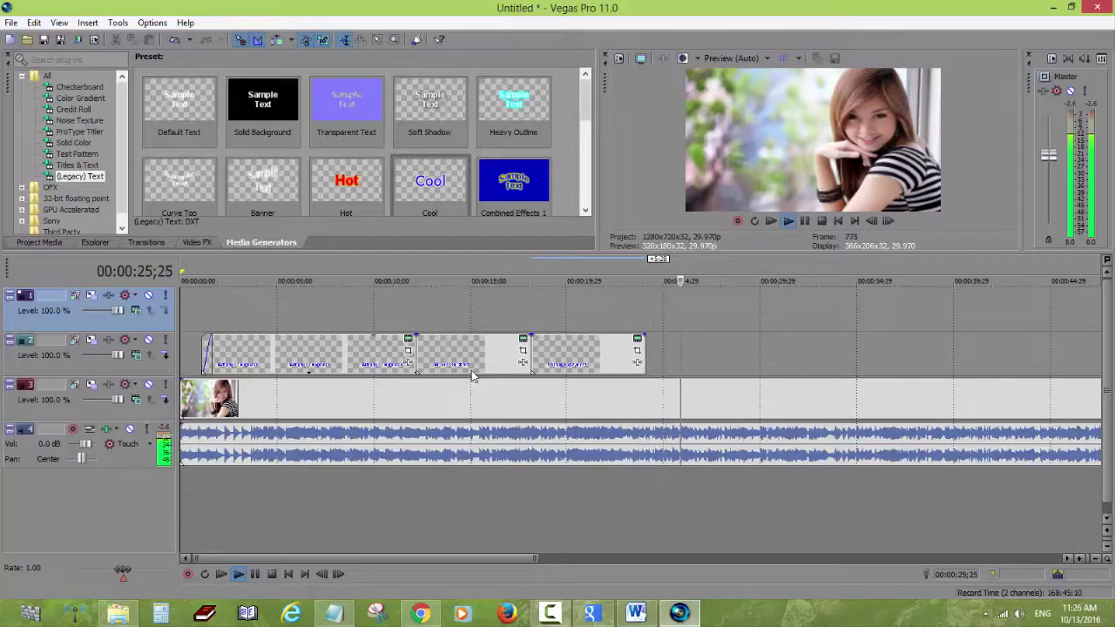
{"action": "key", "text": "Return"}
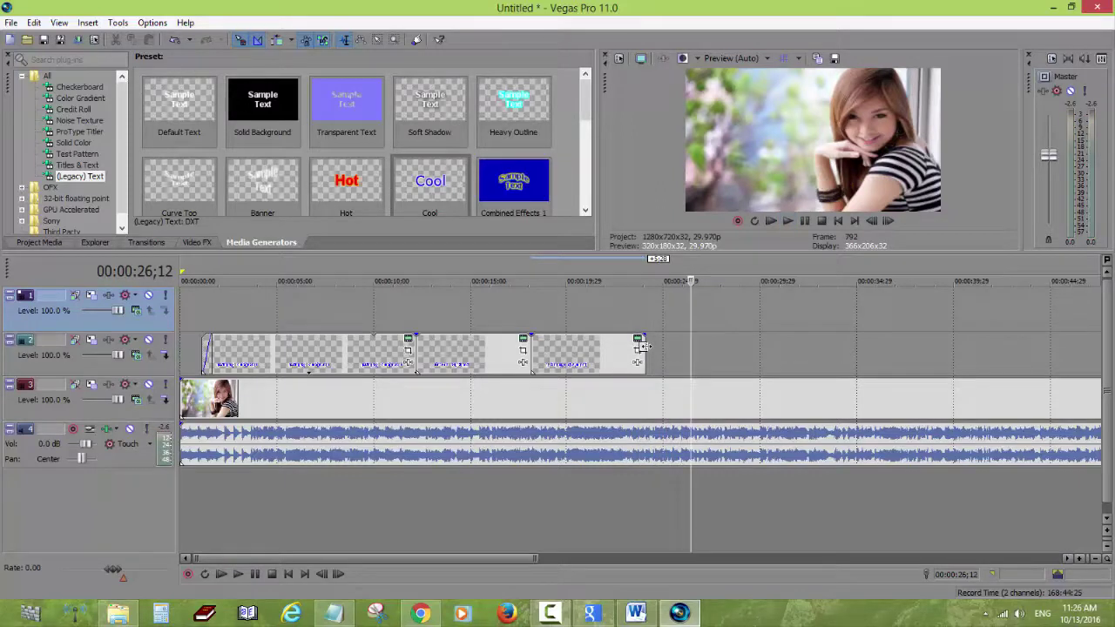
{"action": "left_click_drag", "start_coordinate": [642, 346], "coordinate": [688, 351]}
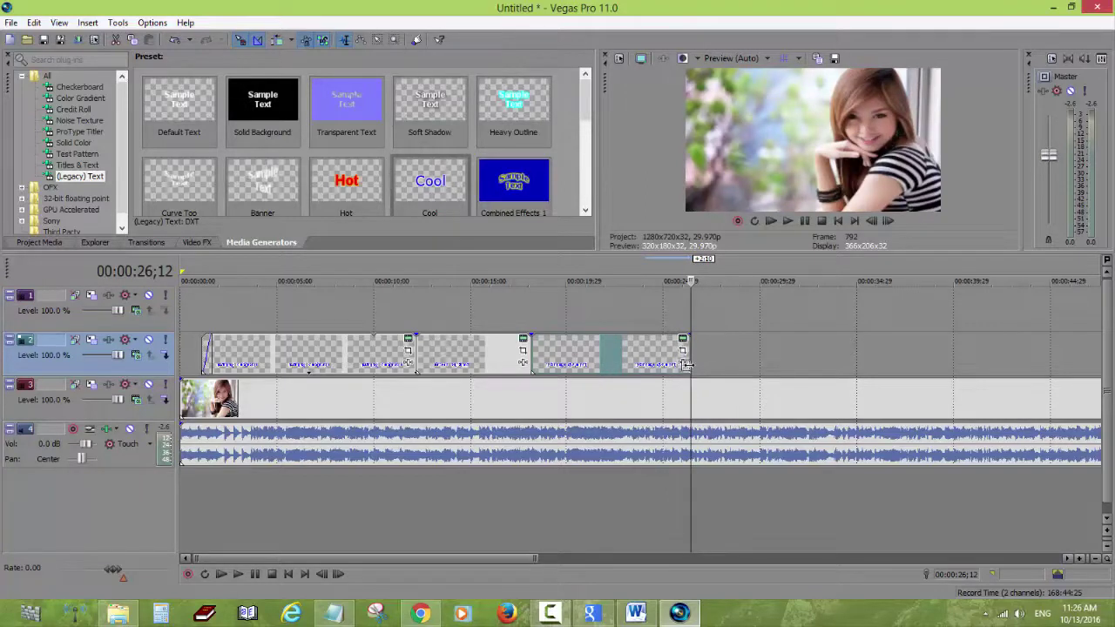
Check the preview before the first lyric and at several points within the three lyric events.
{"action": "left_click", "coordinate": [199, 319]}
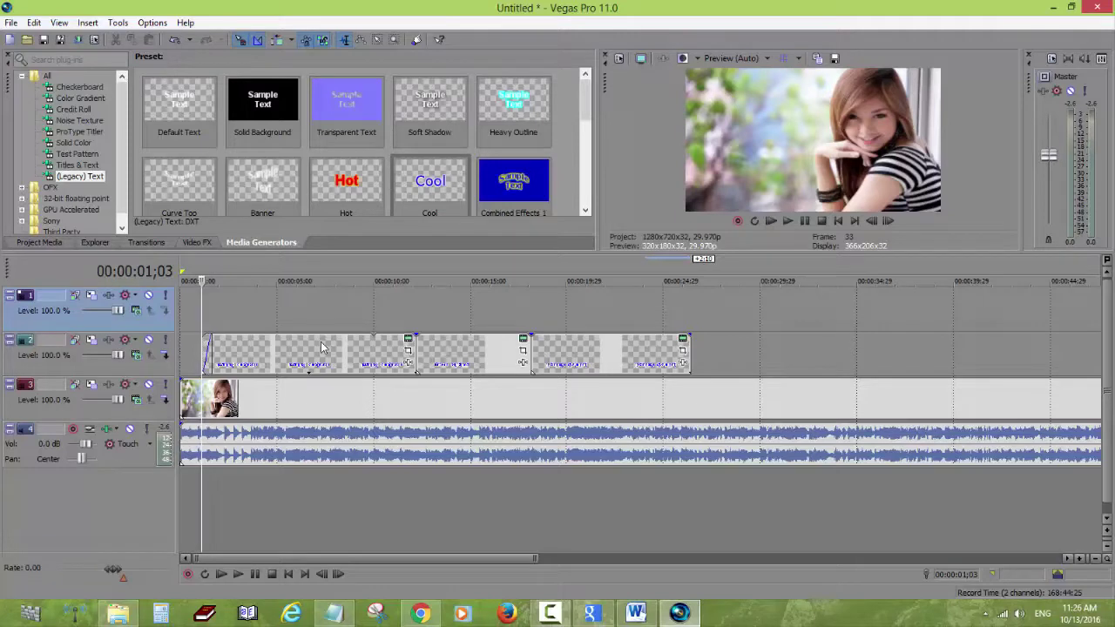
{"action": "left_click", "coordinate": [330, 313]}
{"action": "left_click", "coordinate": [459, 317]}
{"action": "left_click", "coordinate": [590, 314]}
{"action": "left_click", "coordinate": [635, 307]}
{"action": "left_click", "coordinate": [325, 311]}
{"action": "left_click", "coordinate": [470, 310]}
{"action": "left_click", "coordinate": [608, 314]}
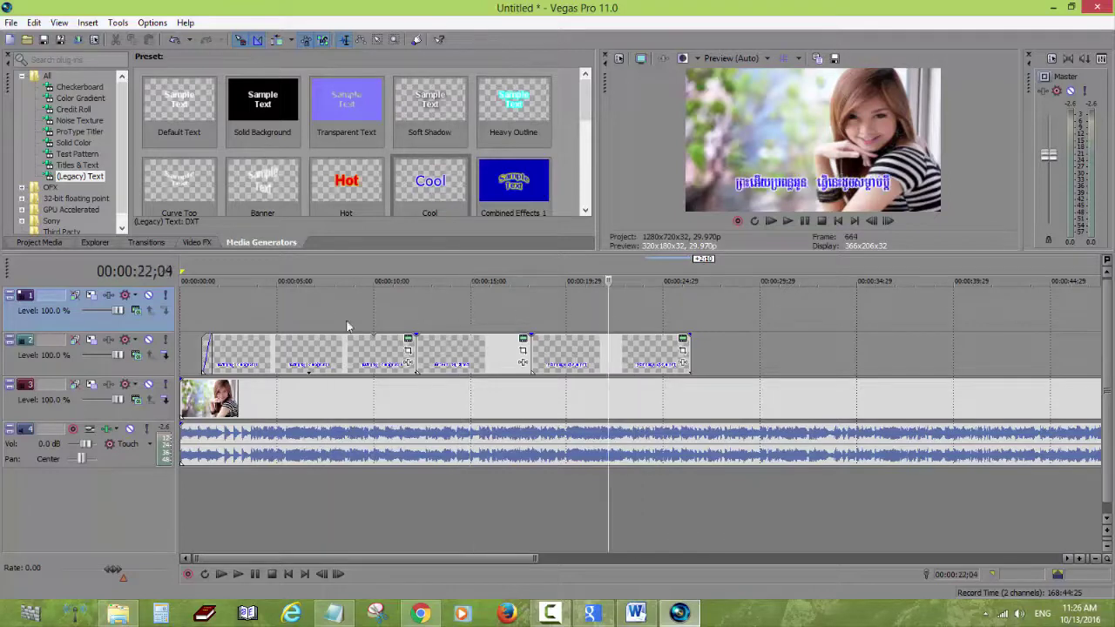
Play the song from 00:00:00;23 to 00:00:04;03 and split the first text event on track 2 at that point.
{"action": "left_click", "coordinate": [195, 318]}
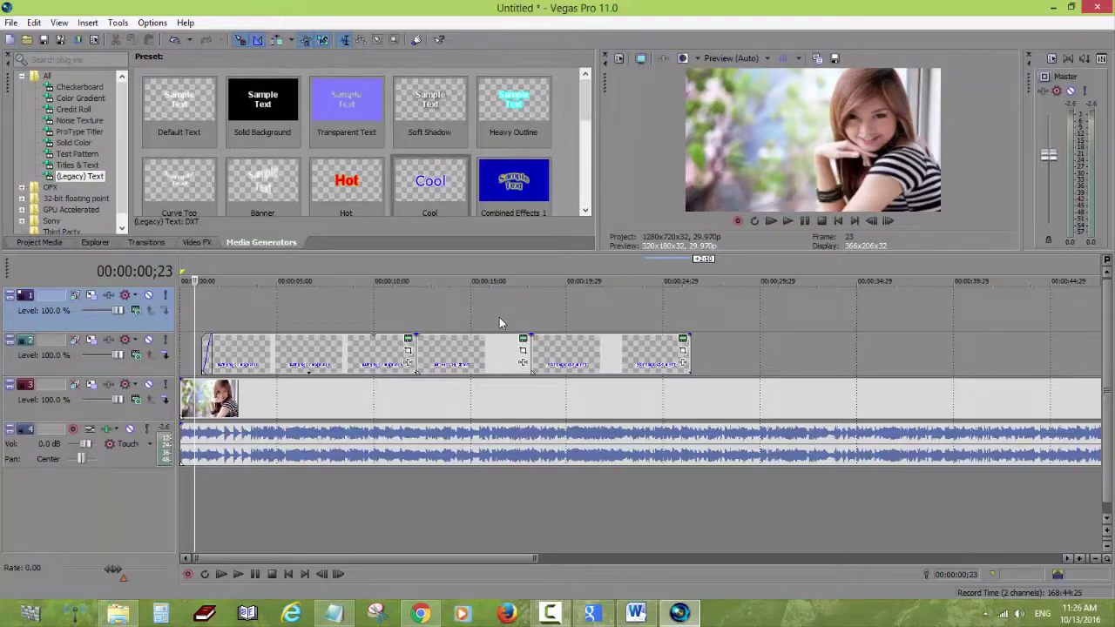
{"action": "key", "text": "space"}
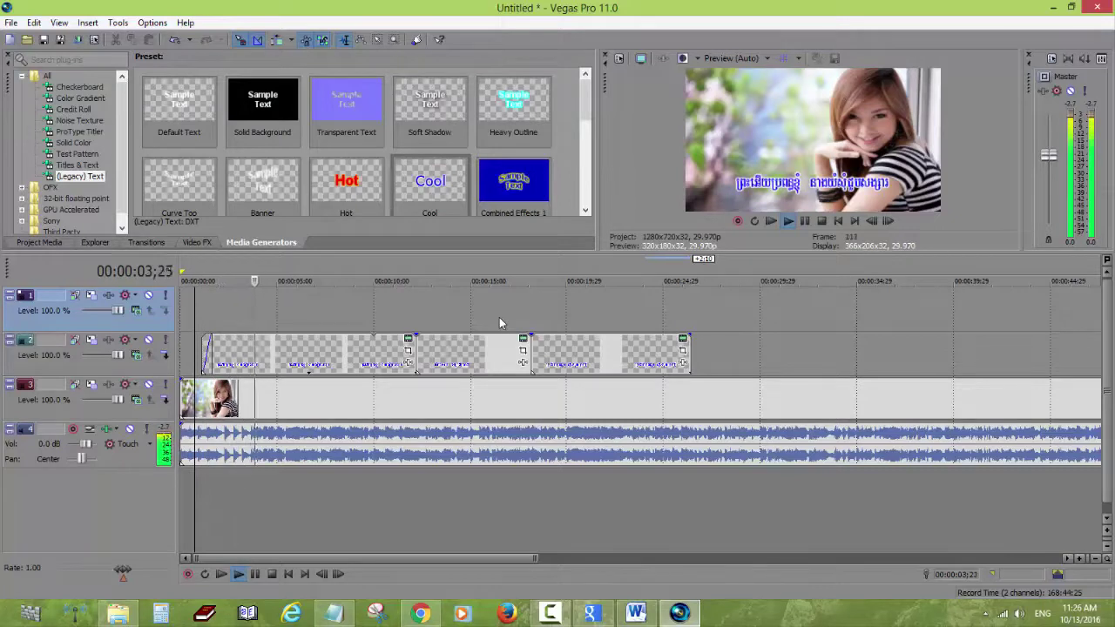
{"action": "key", "text": "Return"}
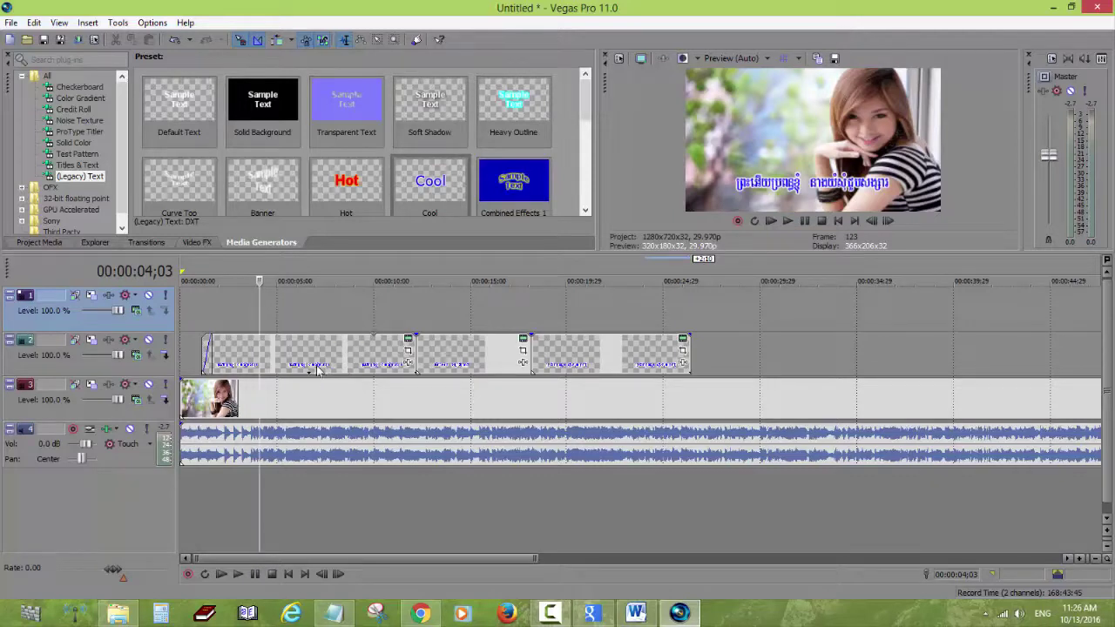
{"action": "right_click", "coordinate": [294, 349]}
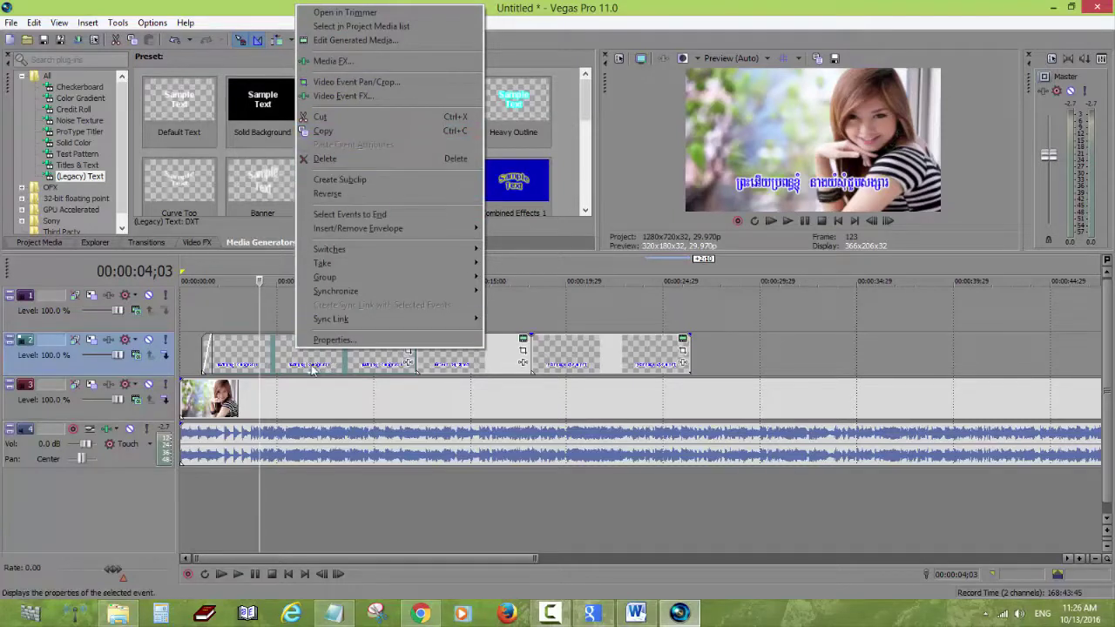
{"action": "left_click", "coordinate": [307, 352]}
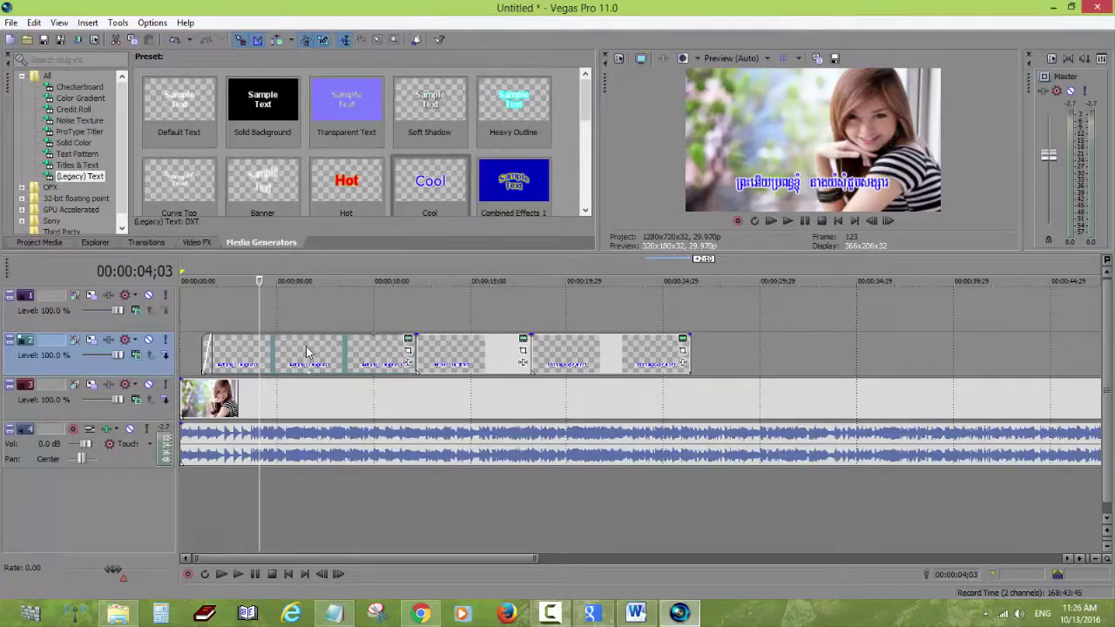
{"action": "key", "text": "ctrl+v"}
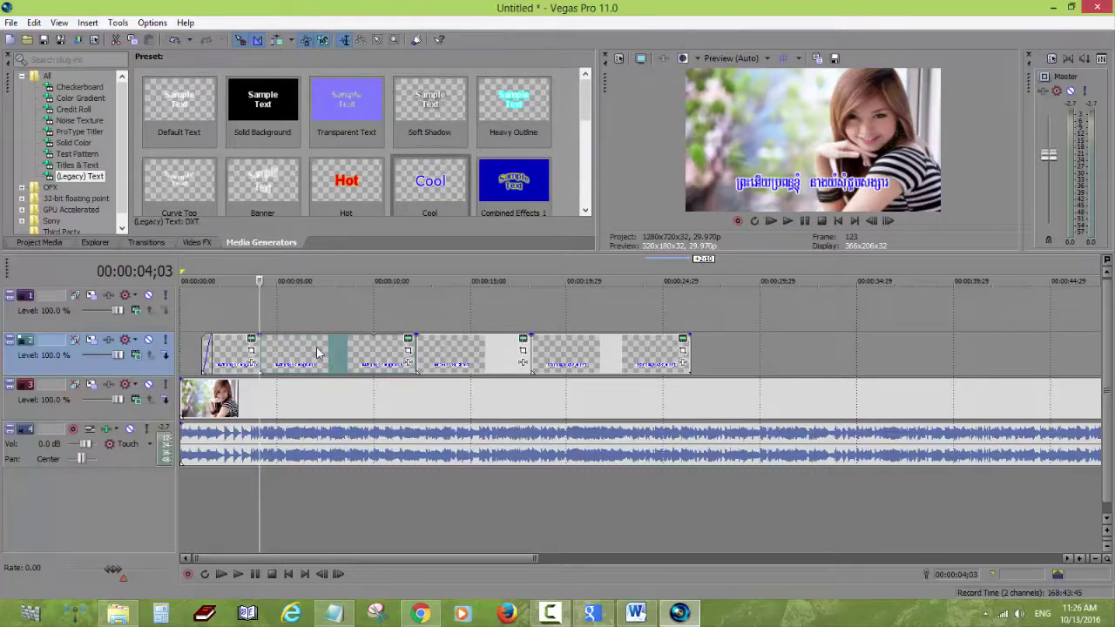
Copy the second part of the split text event and paste it on track 1 at 00:00:04;03 as a new copy of the source media.
{"action": "right_click", "coordinate": [287, 350]}
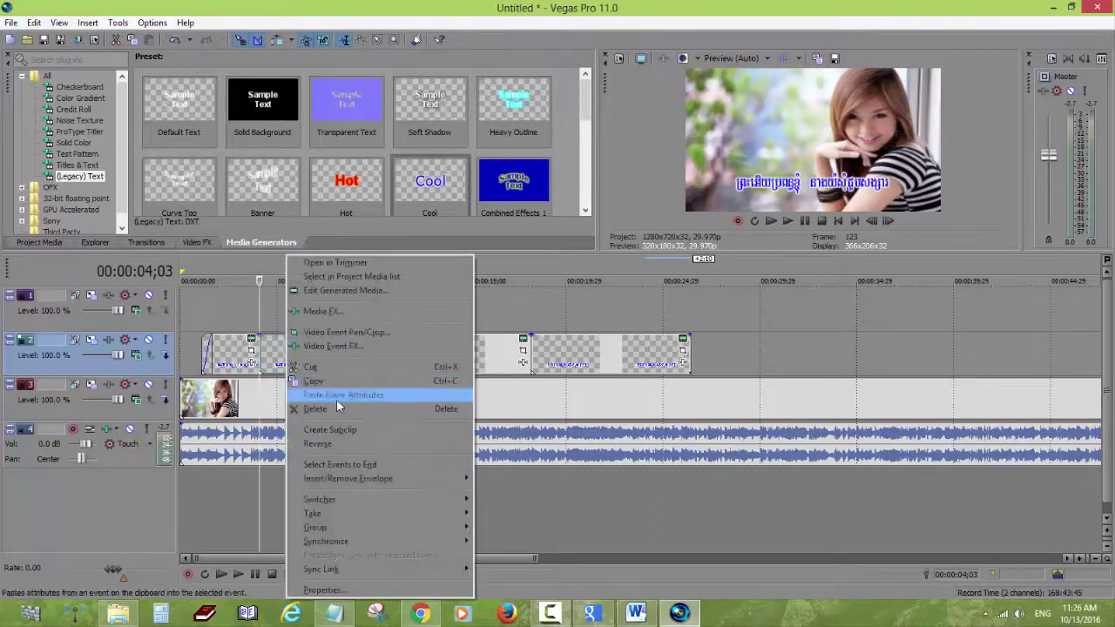
{"action": "left_click", "coordinate": [320, 381]}
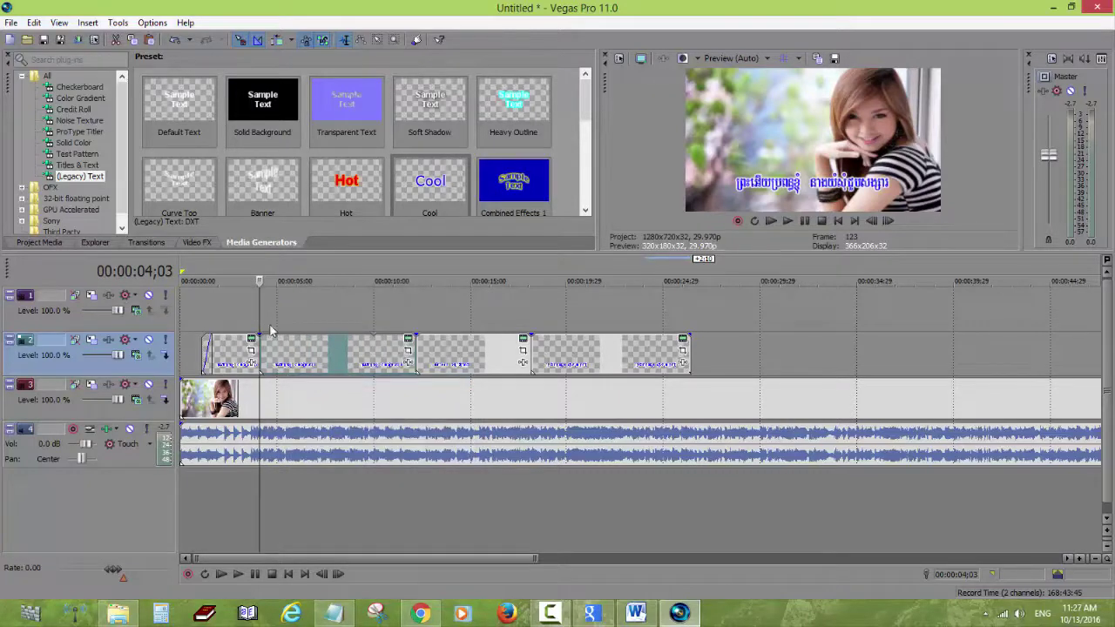
{"action": "right_click", "coordinate": [291, 295]}
{"action": "left_click", "coordinate": [326, 310]}
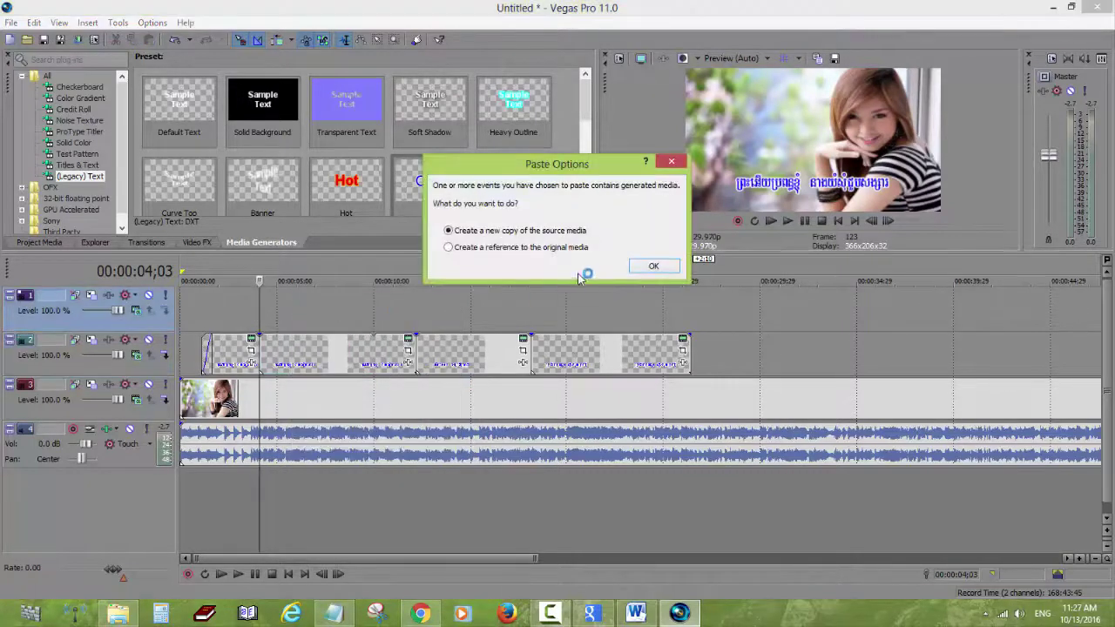
{"action": "left_click", "coordinate": [645, 267]}
{"action": "left_click", "coordinate": [261, 310]}
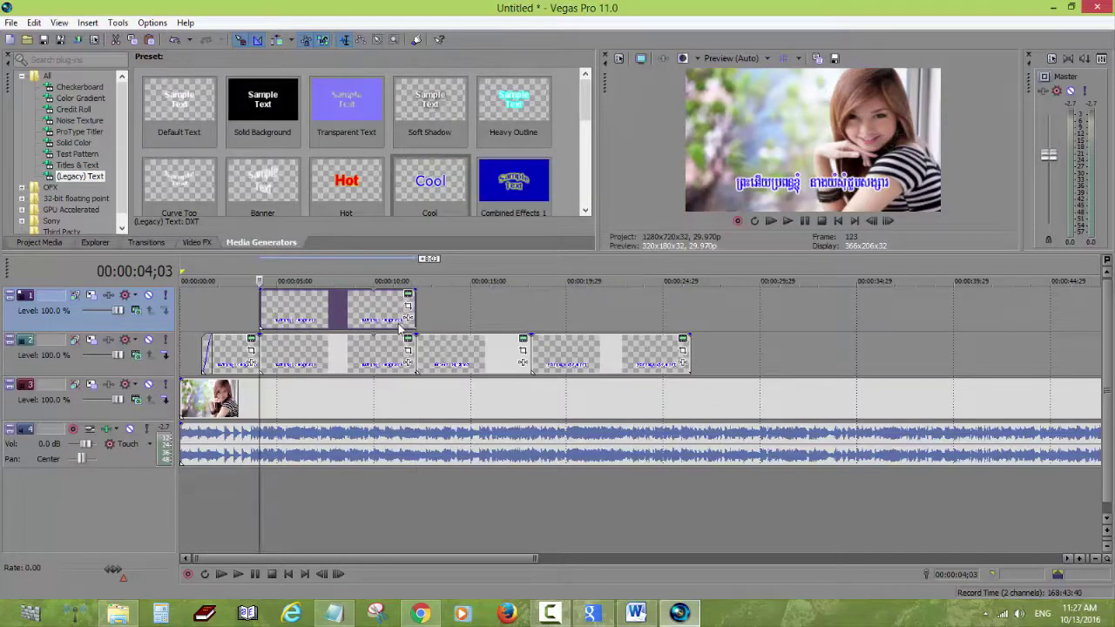
Open the generated text of the track 1 event and set its text color to white (255, 255, 255).
{"action": "left_click", "coordinate": [320, 322]}
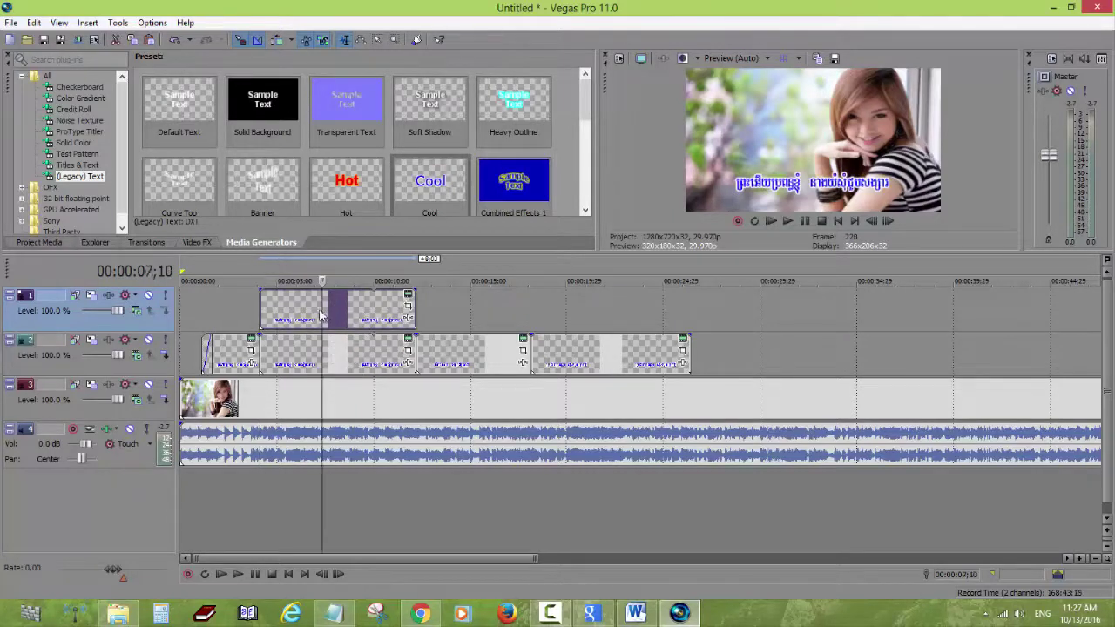
{"action": "left_click", "coordinate": [409, 299]}
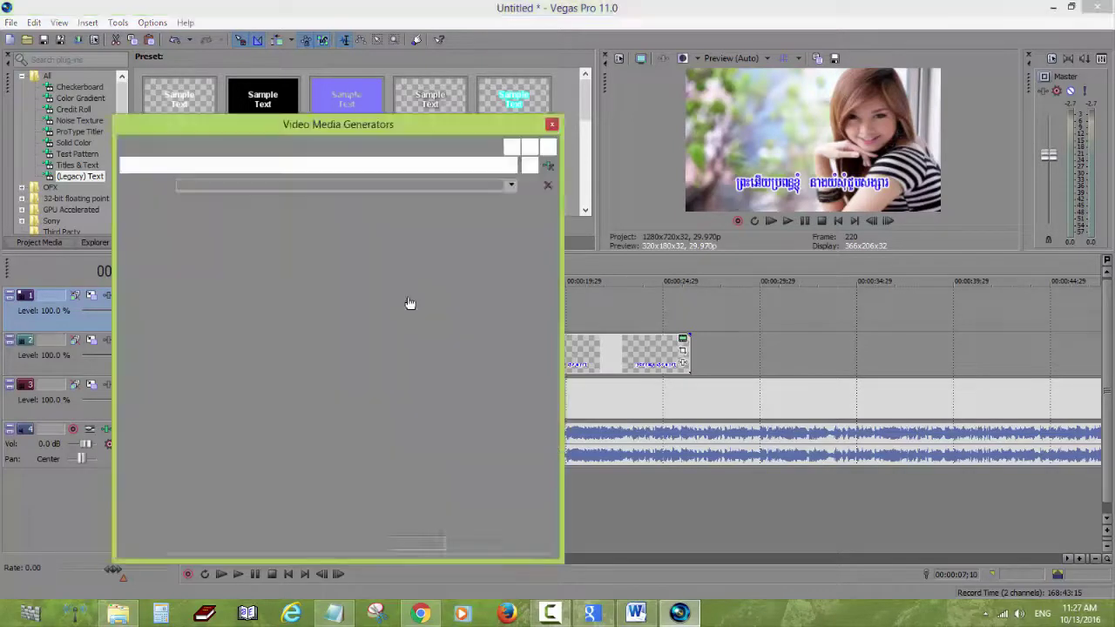
{"action": "left_click", "coordinate": [216, 226]}
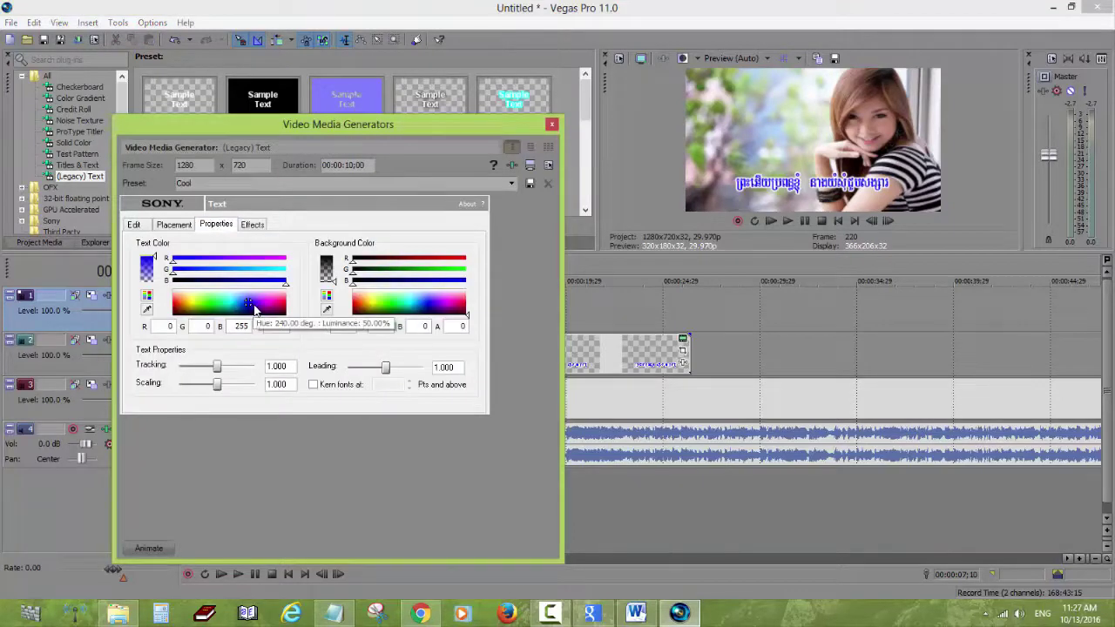
{"action": "left_click_drag", "start_coordinate": [249, 305], "coordinate": [250, 294]}
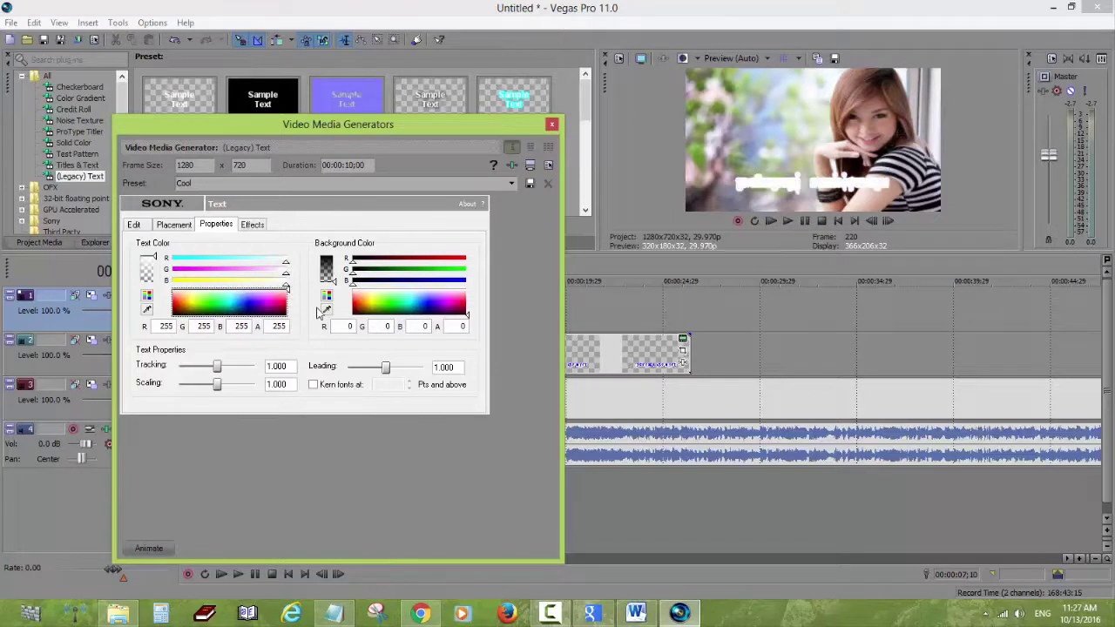
Set the track 1 text's outline color to black with a width of 0.170, and close the text generator.
{"action": "left_click", "coordinate": [252, 225]}
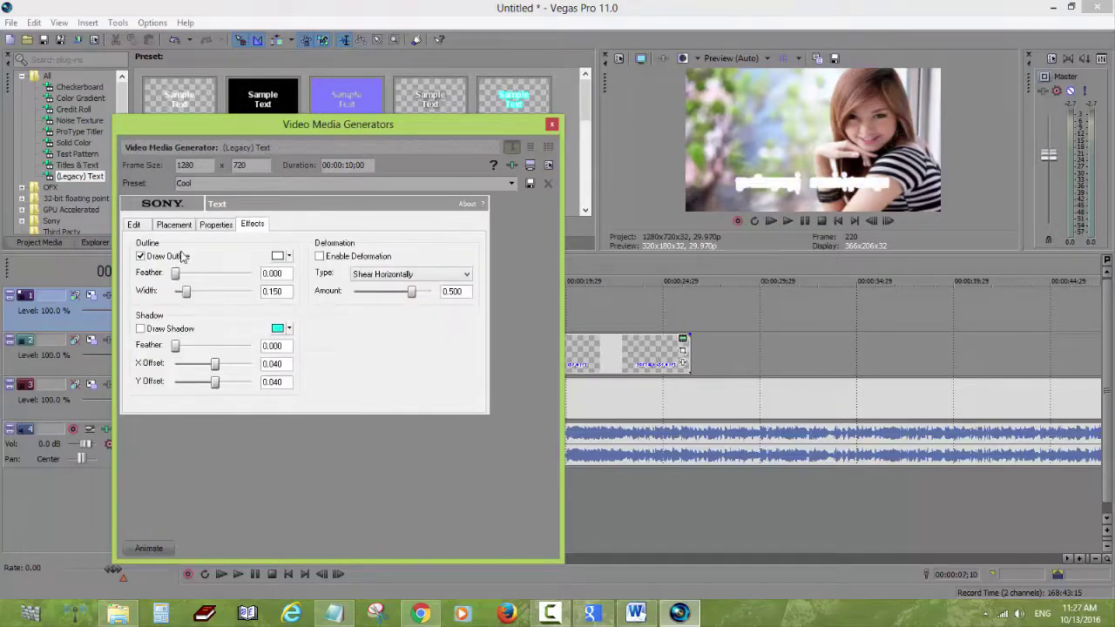
{"action": "left_click", "coordinate": [291, 257]}
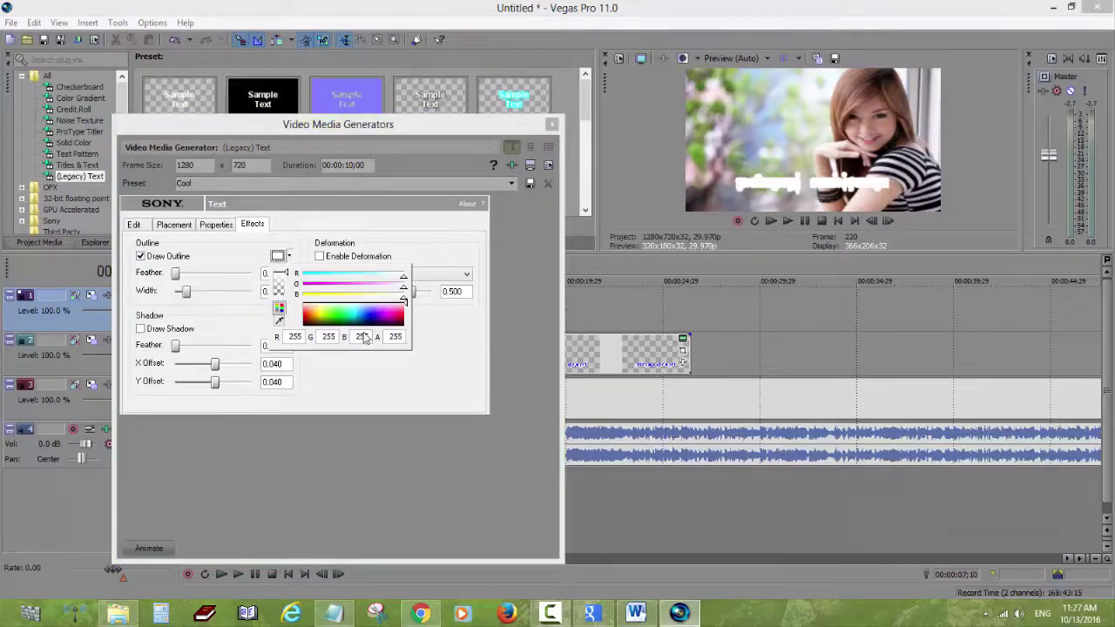
{"action": "left_click", "coordinate": [364, 325]}
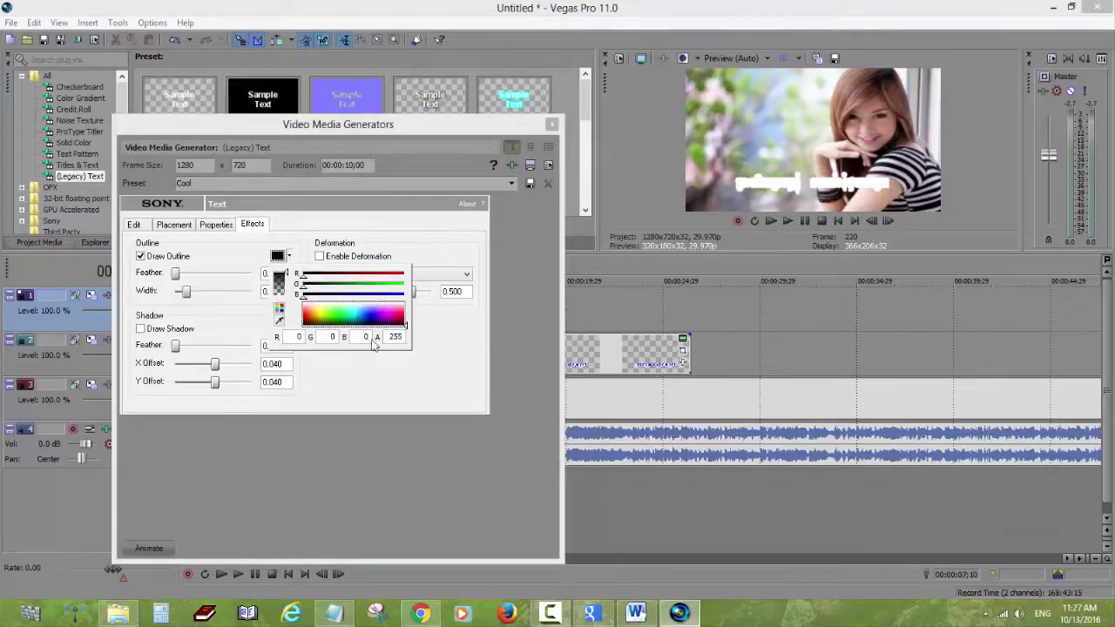
{"action": "left_click", "coordinate": [291, 257]}
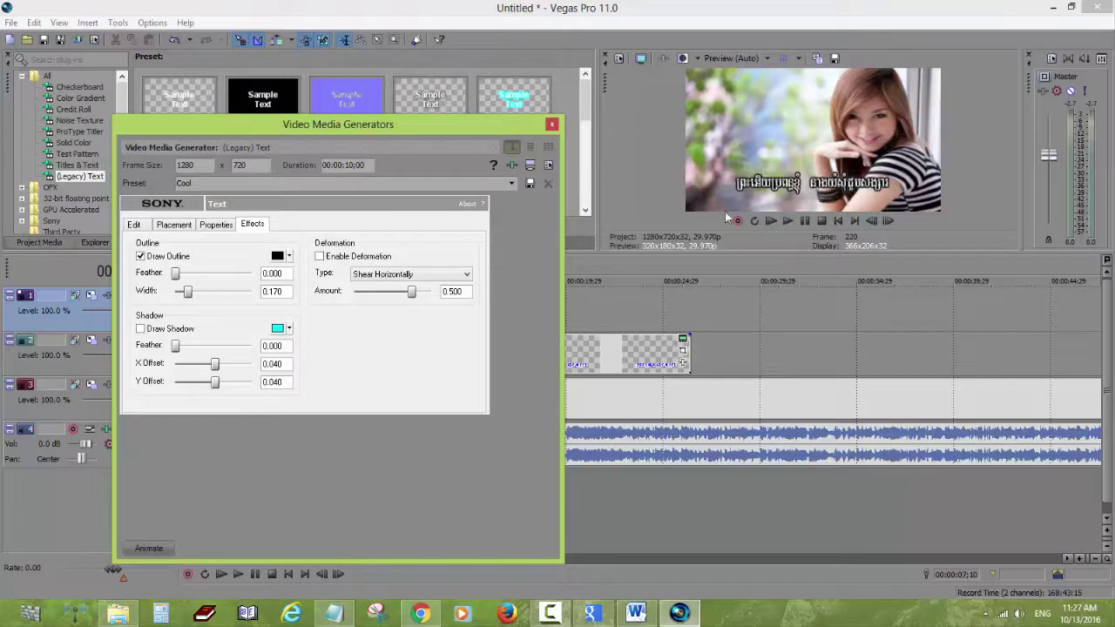
{"action": "left_click", "coordinate": [552, 125]}
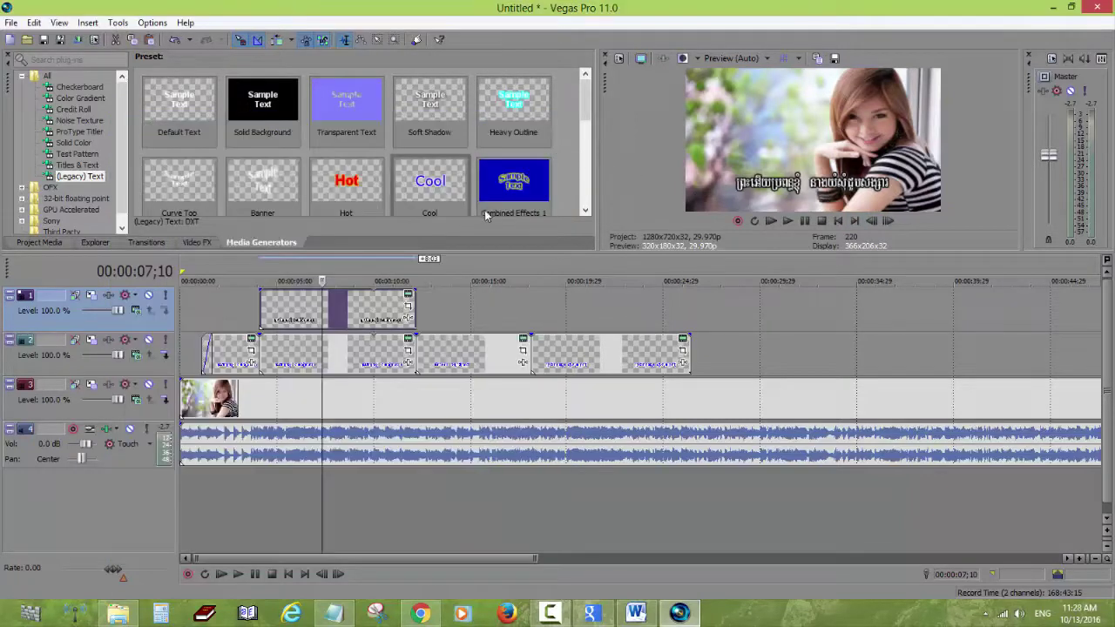
Play the project from 00:00:03;25 to 00:00:11;29 to check the change from blue to white lyric text.
{"action": "left_click", "coordinate": [255, 317]}
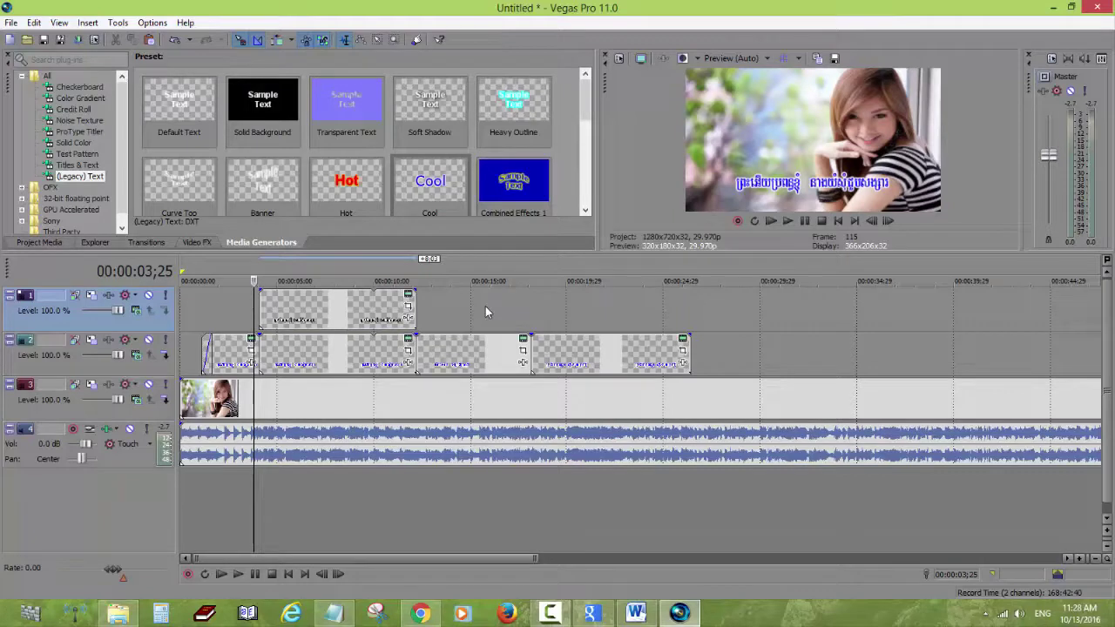
{"action": "key", "text": "space"}
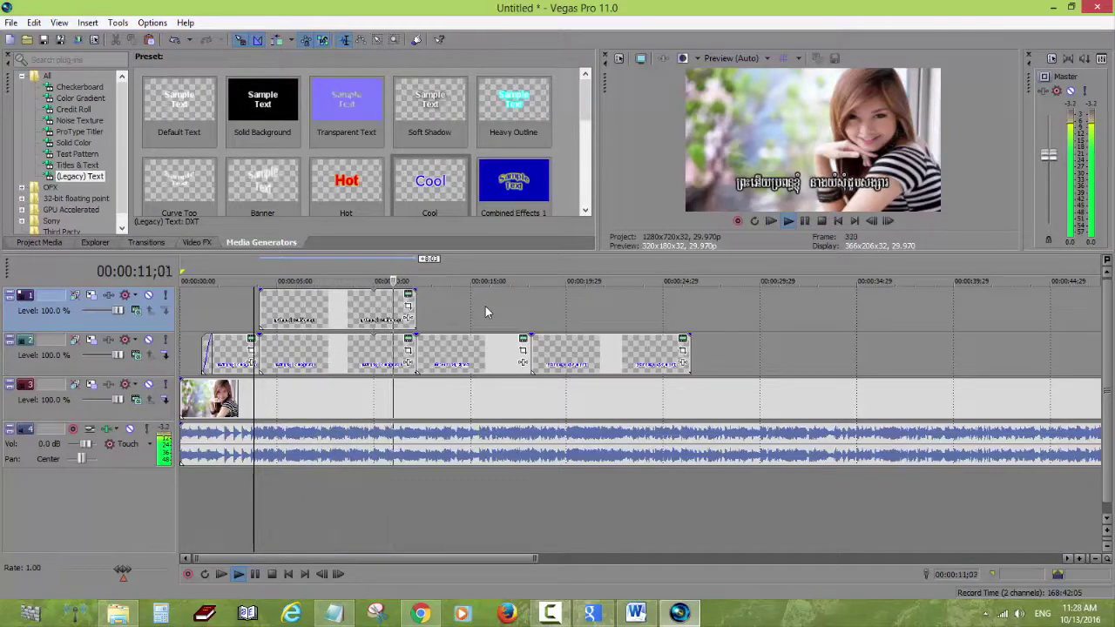
{"action": "key", "text": "Return"}
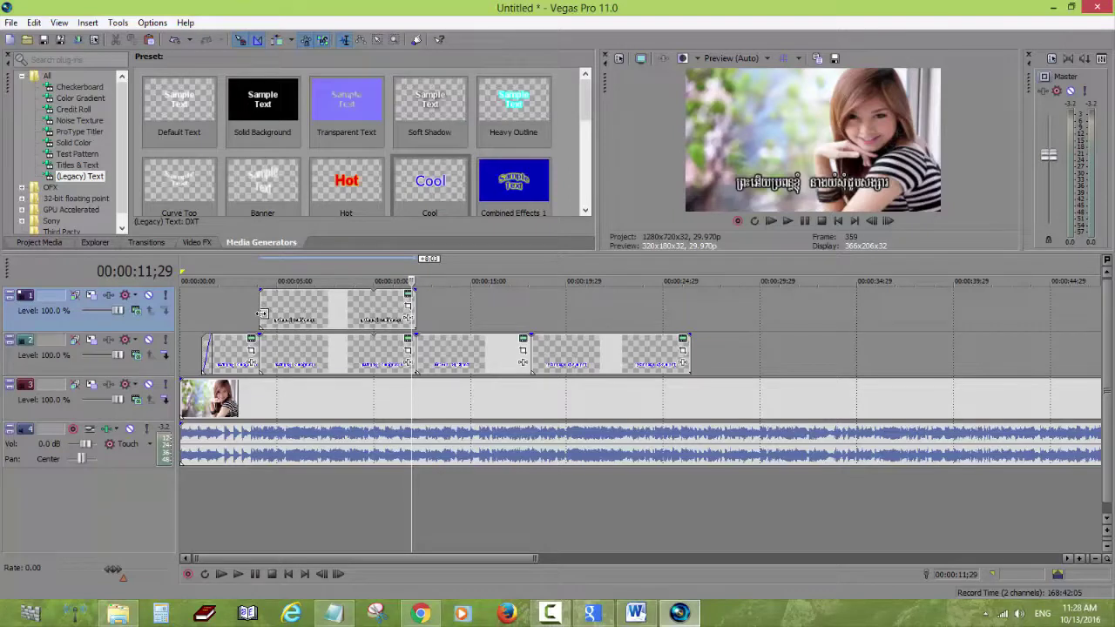
Select the white text event on track 1 and display the presets of the Cookie Cutter video effect.
{"action": "double_click", "coordinate": [291, 314]}
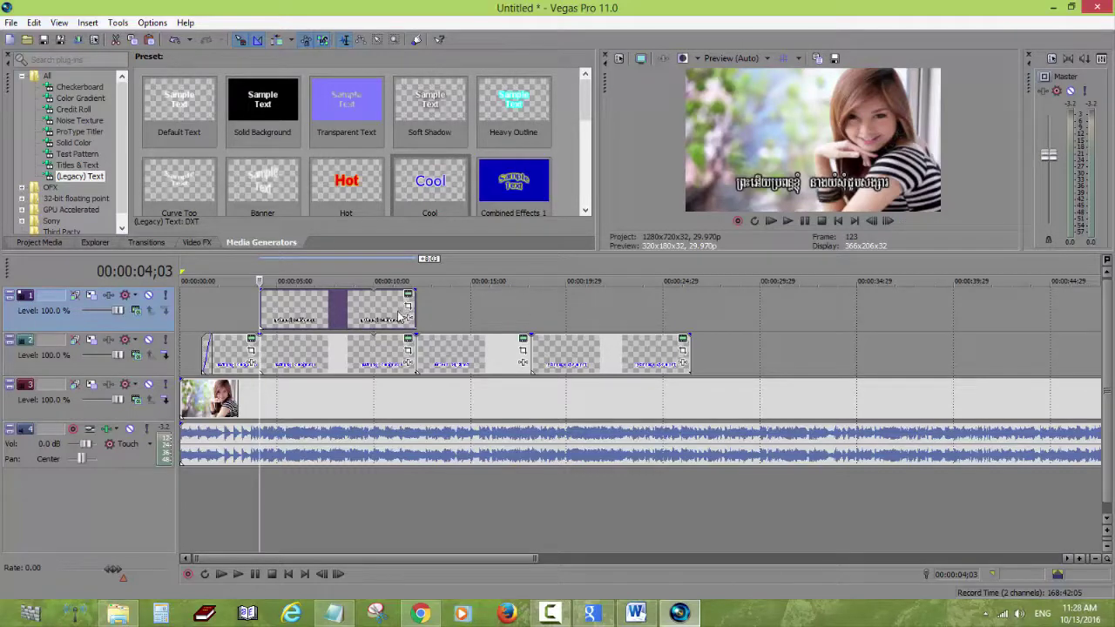
{"action": "left_click", "coordinate": [196, 244]}
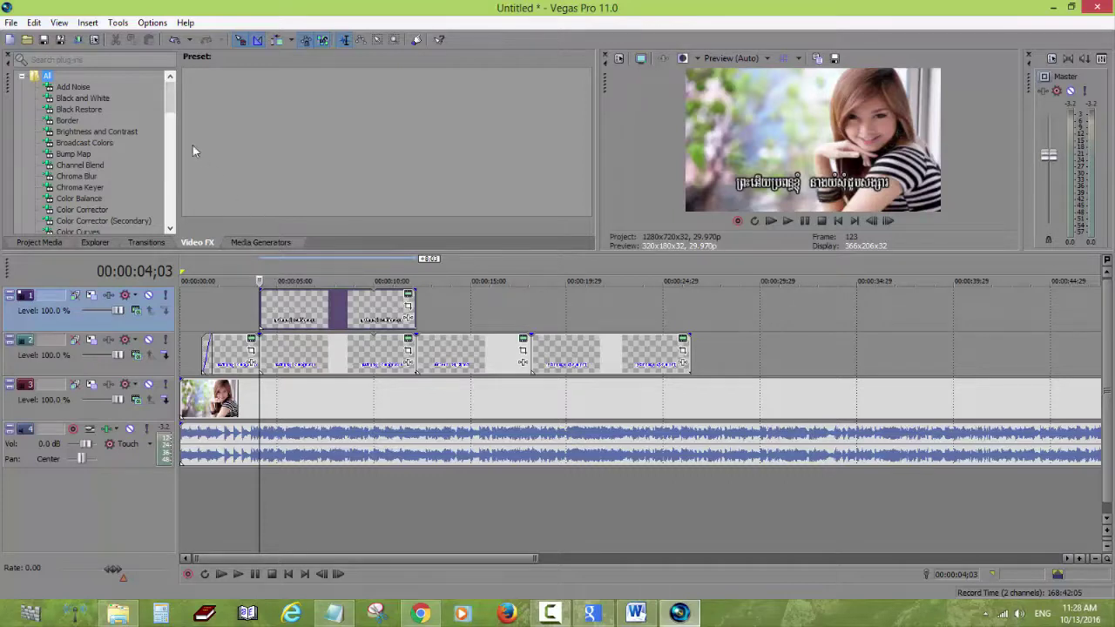
{"action": "left_click_drag", "start_coordinate": [172, 98], "coordinate": [185, 126]}
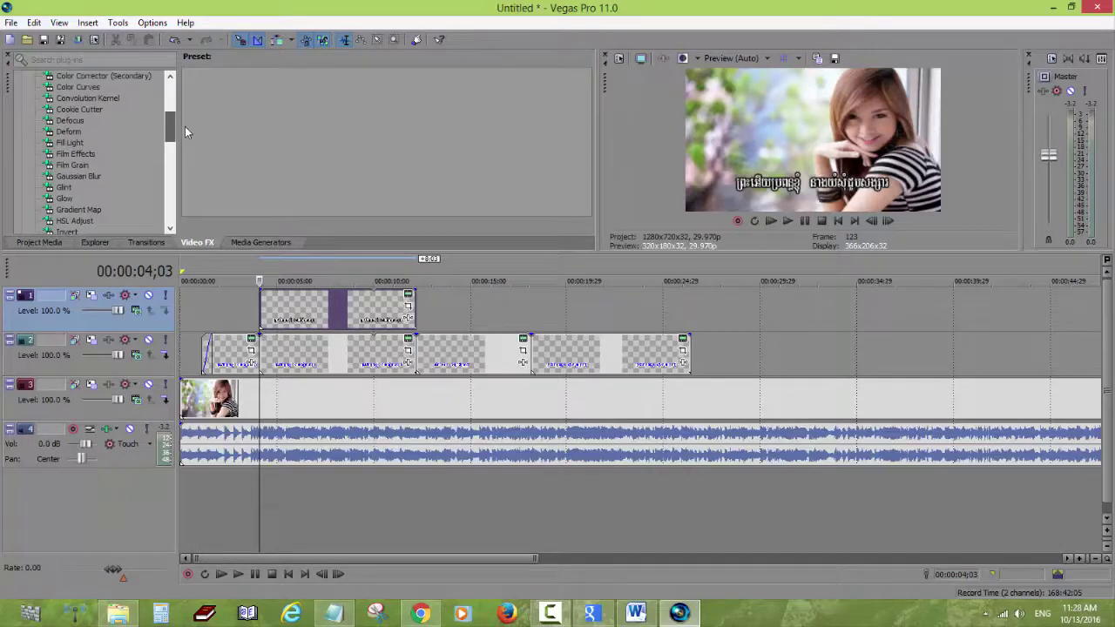
{"action": "left_click", "coordinate": [92, 110]}
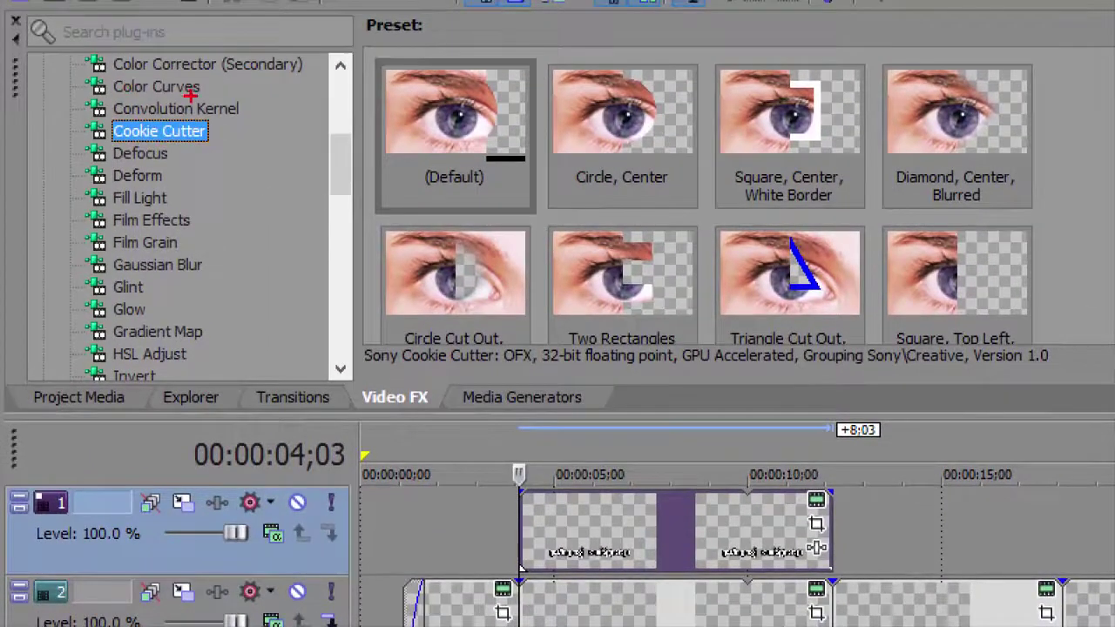
{"action": "mouse_move", "coordinate": [101, 110]}
{"action": "left_mouse_down"}
{"action": "mouse_move", "coordinate": [144, 171]}
{"action": "mouse_move", "coordinate": [232, 108]}
{"action": "mouse_move", "coordinate": [106, 103]}
{"action": "left_mouse_up"}
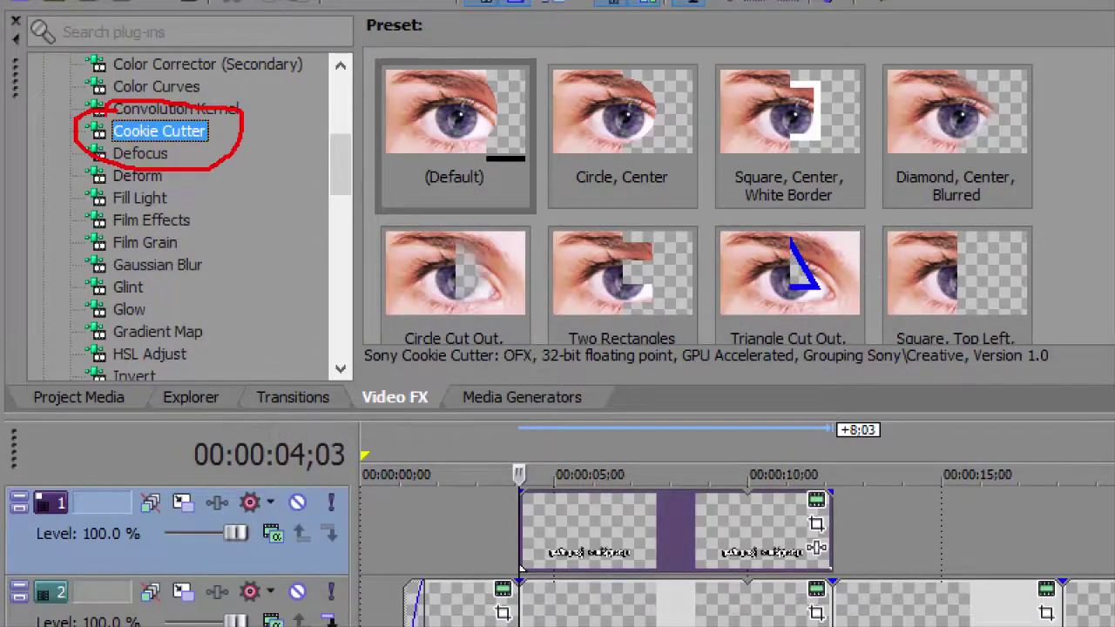
{"action": "mouse_move", "coordinate": [380, 369]}
{"action": "left_mouse_down"}
{"action": "mouse_move", "coordinate": [354, 394]}
{"action": "mouse_move", "coordinate": [327, 386]}
{"action": "mouse_move", "coordinate": [387, 444]}
{"action": "mouse_move", "coordinate": [474, 412]}
{"action": "mouse_move", "coordinate": [366, 357]}
{"action": "left_mouse_up"}
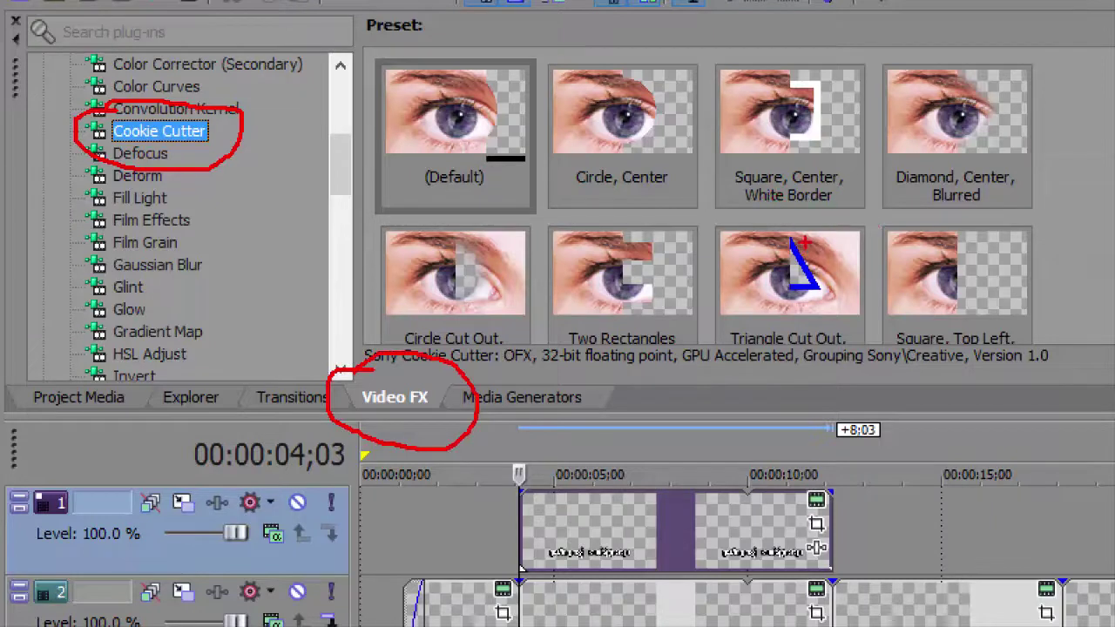
{"action": "mouse_move", "coordinate": [528, 224]}
{"action": "left_mouse_down"}
{"action": "mouse_move", "coordinate": [374, 225]}
{"action": "mouse_move", "coordinate": [361, 276]}
{"action": "mouse_move", "coordinate": [395, 337]}
{"action": "mouse_move", "coordinate": [439, 356]}
{"action": "mouse_move", "coordinate": [510, 358]}
{"action": "mouse_move", "coordinate": [542, 341]}
{"action": "mouse_move", "coordinate": [531, 225]}
{"action": "left_mouse_up"}
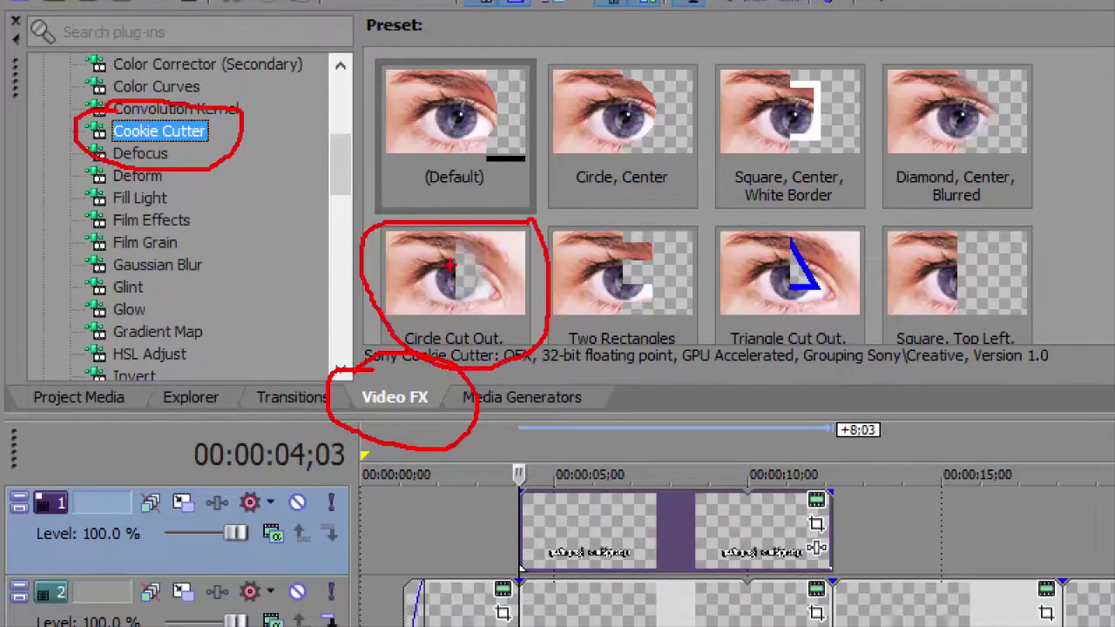
{"action": "mouse_move", "coordinate": [725, 475]}
{"action": "left_mouse_down"}
{"action": "mouse_move", "coordinate": [496, 471]}
{"action": "mouse_move", "coordinate": [462, 540]}
{"action": "mouse_move", "coordinate": [652, 606]}
{"action": "mouse_move", "coordinate": [824, 591]}
{"action": "mouse_move", "coordinate": [891, 556]}
{"action": "mouse_move", "coordinate": [830, 498]}
{"action": "mouse_move", "coordinate": [706, 476]}
{"action": "left_mouse_up"}
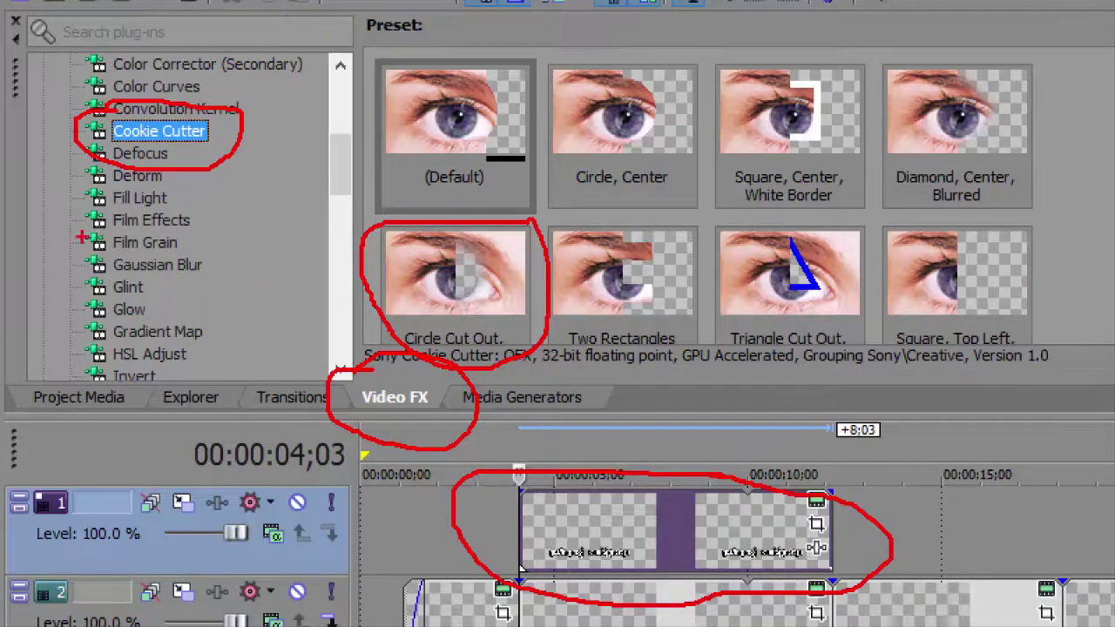
Apply the Cookie Cutter preset Circle Cut Out, Center, Blurred to the white text event on track 1.
{"action": "key", "text": "Escape"}
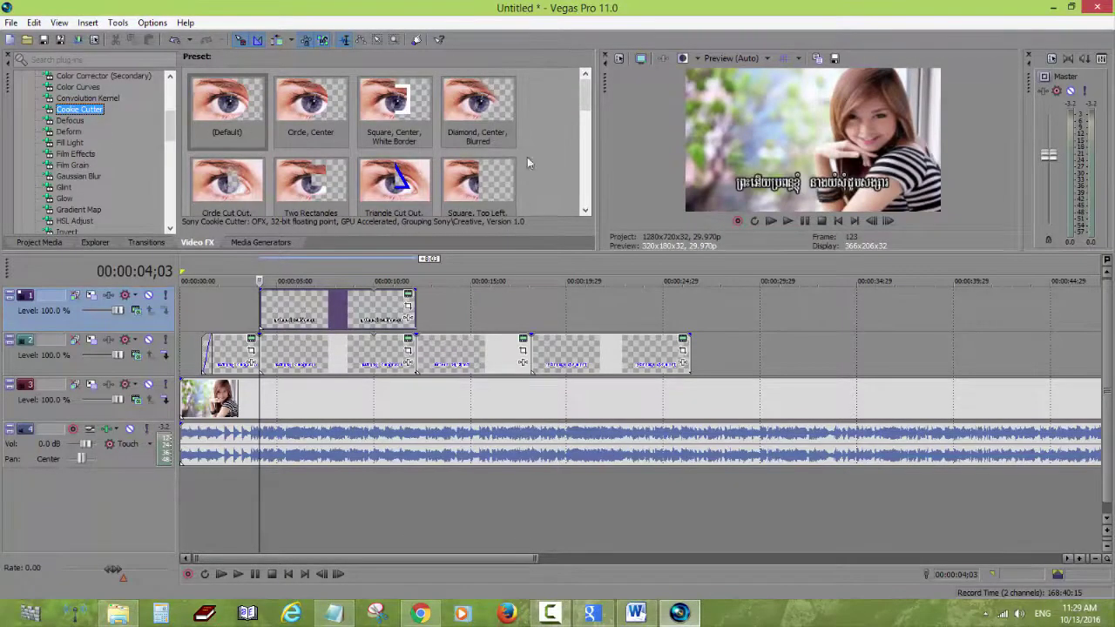
{"action": "left_click_drag", "start_coordinate": [589, 102], "coordinate": [588, 139]}
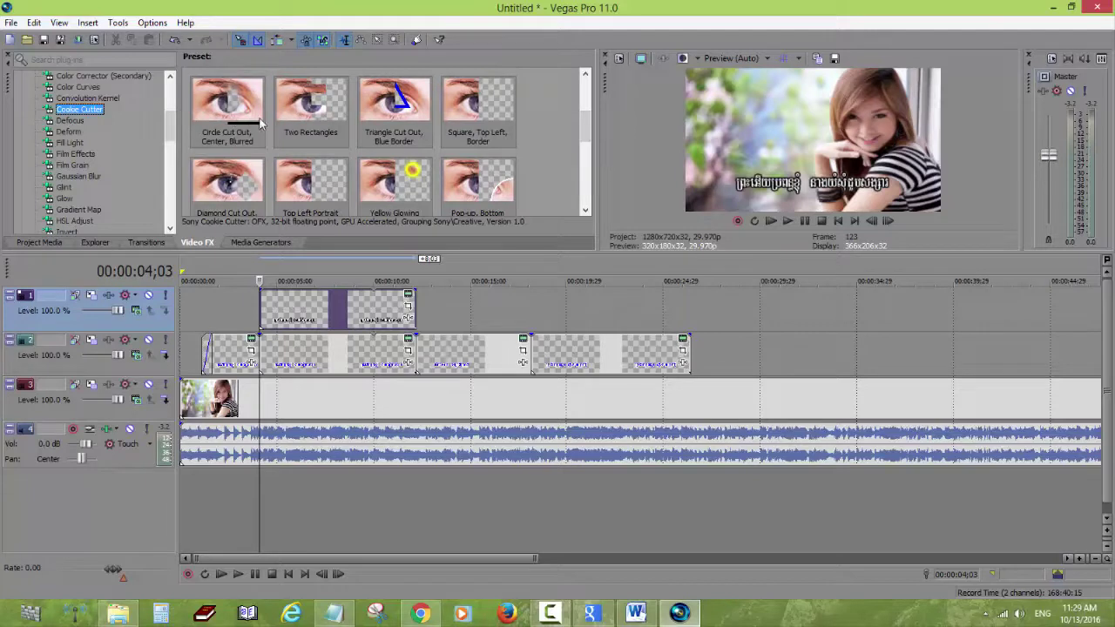
{"action": "left_click_drag", "start_coordinate": [231, 118], "coordinate": [293, 315]}
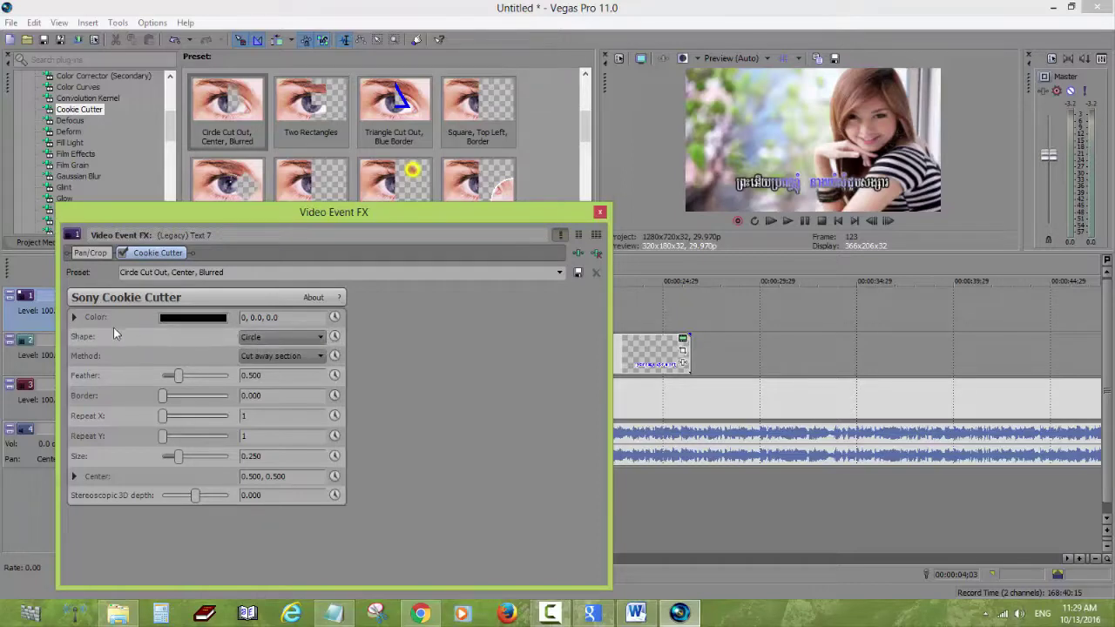
Set the Cookie Cutter shape to Rectangle, its method to Cut away all but section, and its feather to 0.000.
{"action": "left_click", "coordinate": [280, 337]}
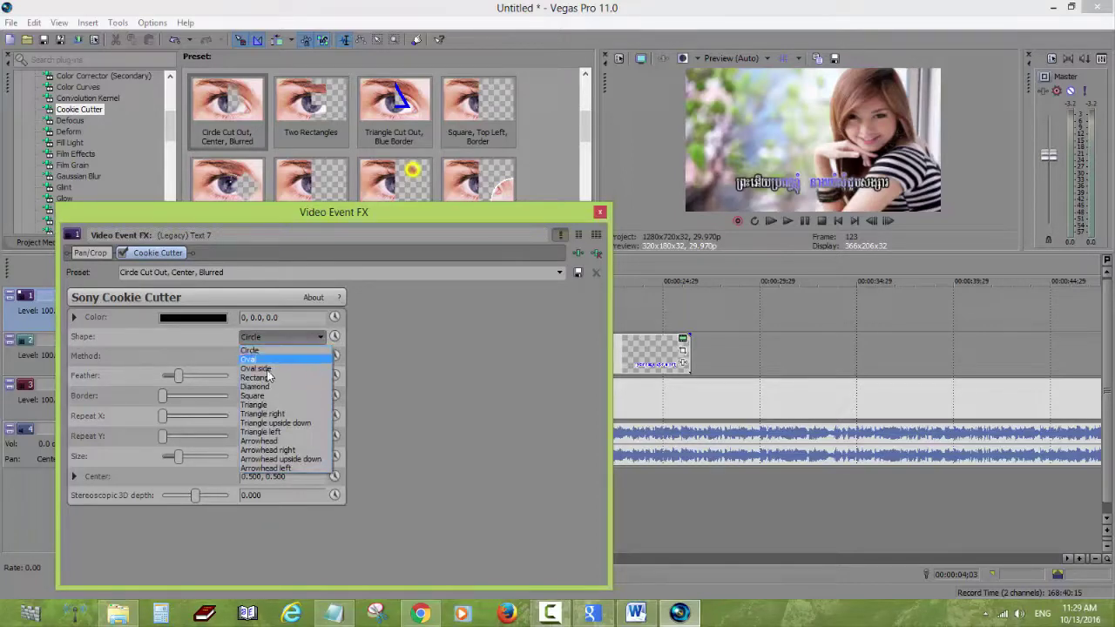
{"action": "left_click", "coordinate": [265, 379]}
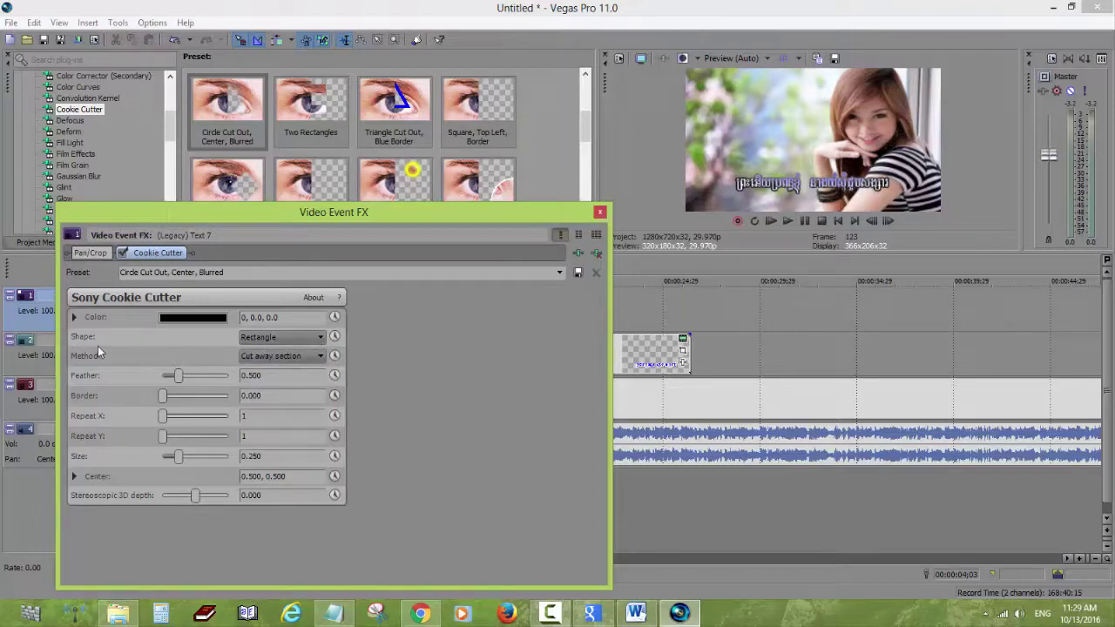
{"action": "left_click", "coordinate": [296, 358]}
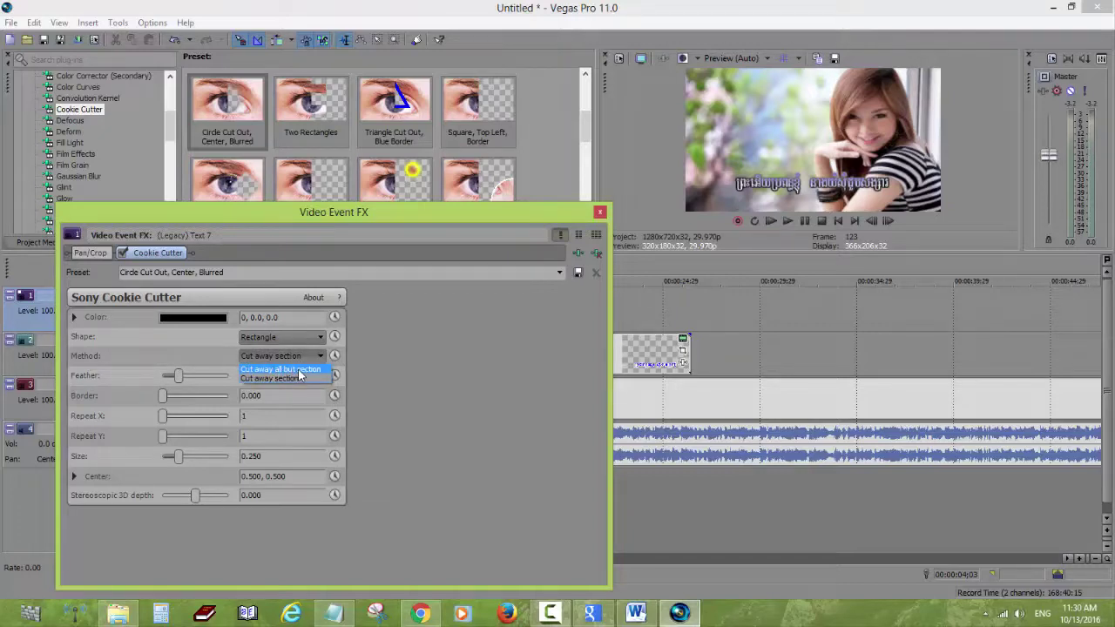
{"action": "left_click", "coordinate": [299, 370]}
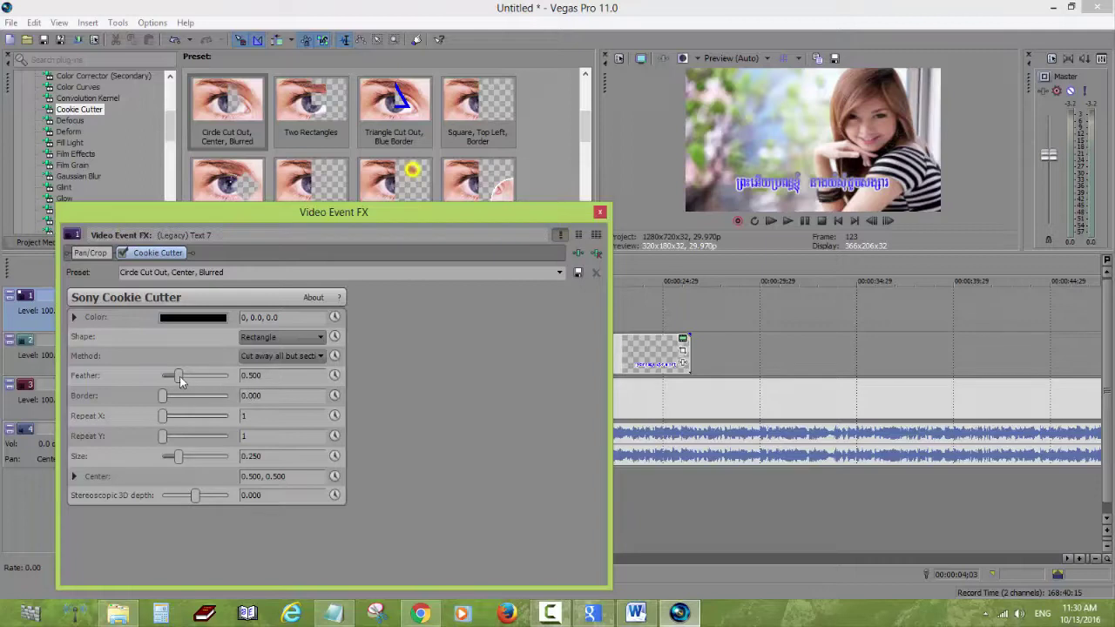
{"action": "left_click_drag", "start_coordinate": [179, 377], "coordinate": [145, 376]}
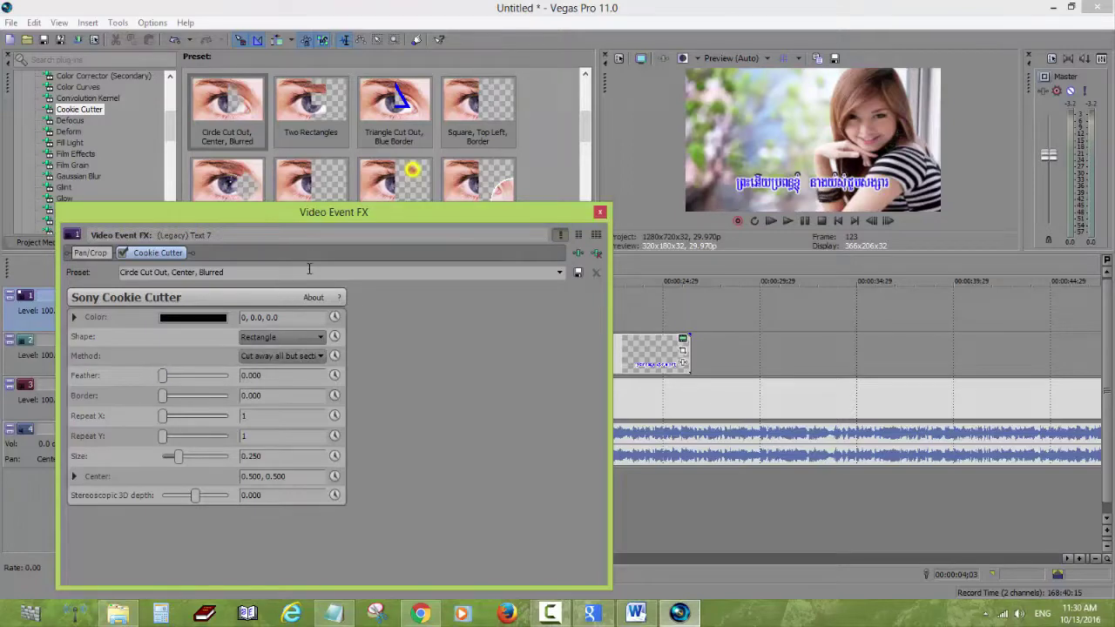
Move the Cookie Cutter center to 0.000, 0.261 and set its size to 0.126.
{"action": "left_click", "coordinate": [74, 478]}
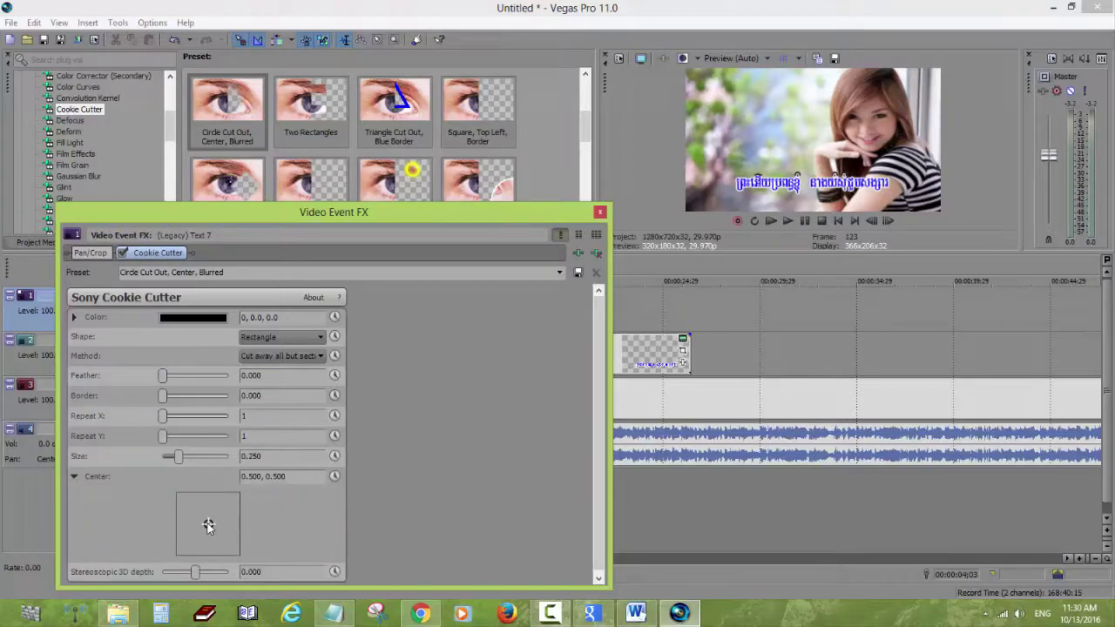
{"action": "left_click_drag", "start_coordinate": [210, 526], "coordinate": [199, 522]}
{"action": "left_click_drag", "start_coordinate": [179, 519], "coordinate": [174, 542]}
{"action": "mouse_move", "coordinate": [176, 463]}
{"action": "left_mouse_down"}
{"action": "mouse_move", "coordinate": [189, 463]}
{"action": "mouse_move", "coordinate": [164, 465]}
{"action": "mouse_move", "coordinate": [192, 466]}
{"action": "mouse_move", "coordinate": [172, 465]}
{"action": "left_mouse_up"}
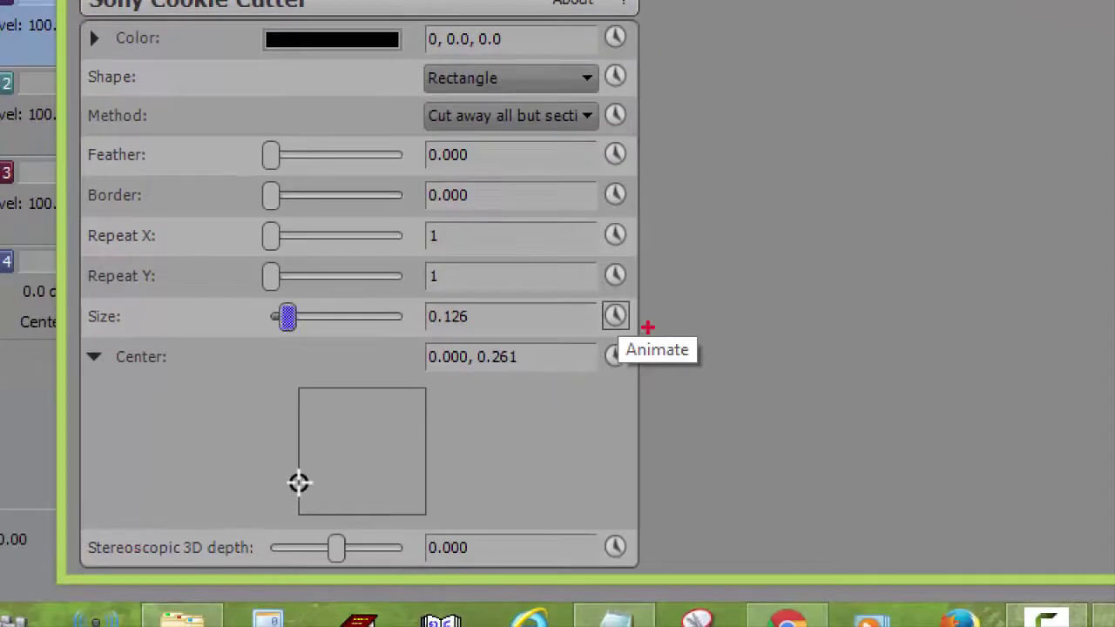
{"action": "mouse_move", "coordinate": [612, 297]}
{"action": "left_mouse_down"}
{"action": "mouse_move", "coordinate": [580, 332]}
{"action": "mouse_move", "coordinate": [714, 369]}
{"action": "mouse_move", "coordinate": [706, 328]}
{"action": "mouse_move", "coordinate": [611, 290]}
{"action": "left_mouse_up"}
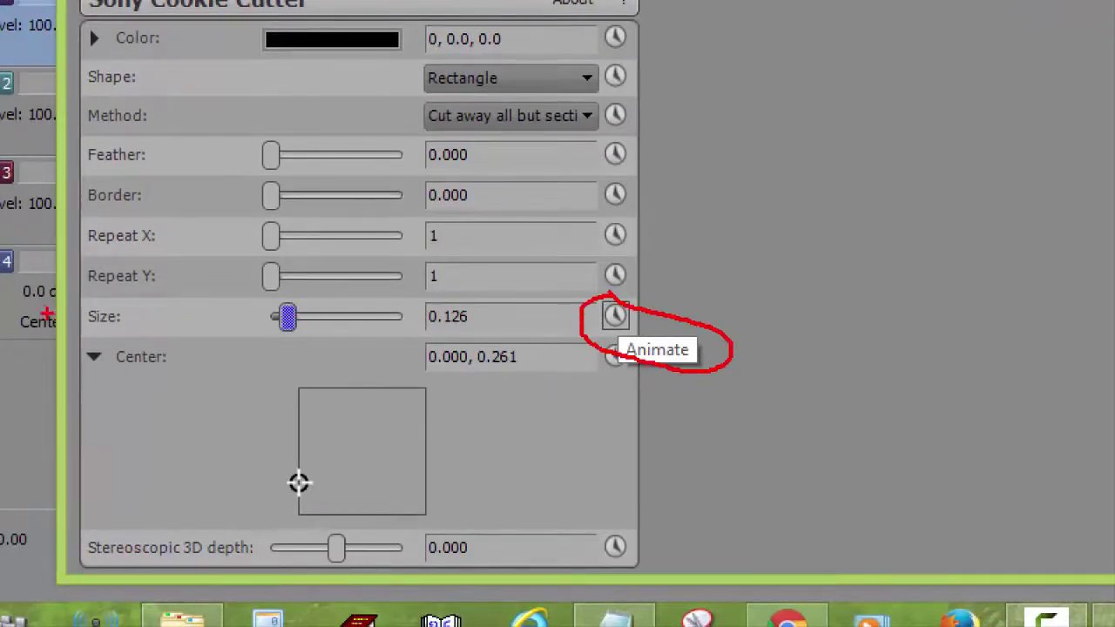
{"action": "mouse_move", "coordinate": [110, 302]}
{"action": "left_mouse_down"}
{"action": "mouse_move", "coordinate": [83, 338]}
{"action": "mouse_move", "coordinate": [575, 330]}
{"action": "left_mouse_up"}
{"action": "left_click_drag", "start_coordinate": [118, 300], "coordinate": [583, 297]}
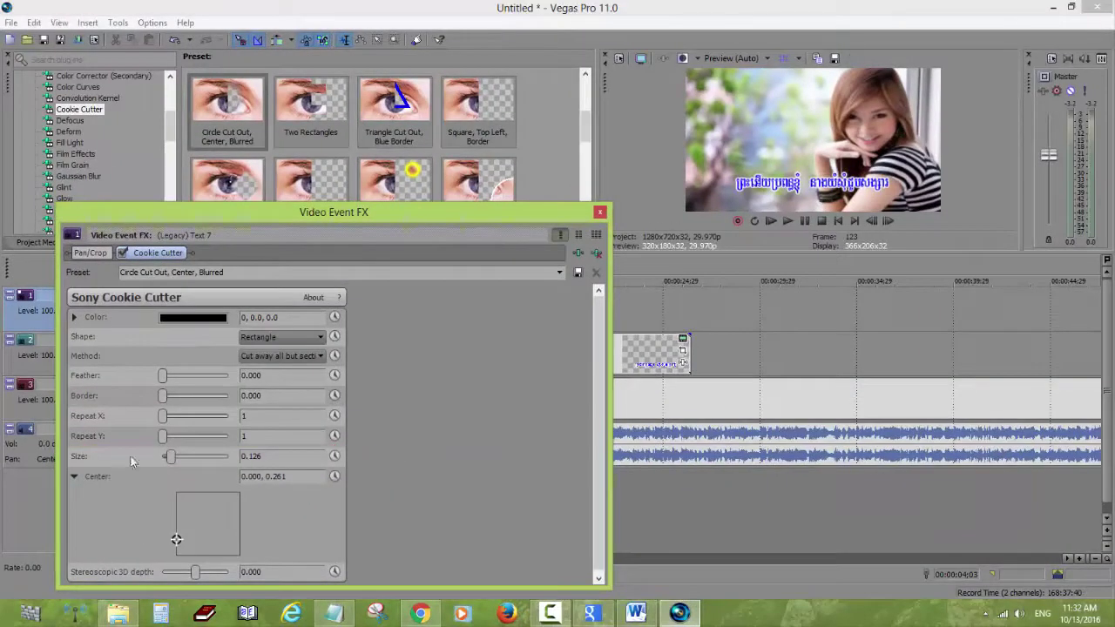
Turn on animation for the Cookie Cutter size and reposition the effect window so its keyframe timeline is fully visible.
{"action": "left_click", "coordinate": [334, 458]}
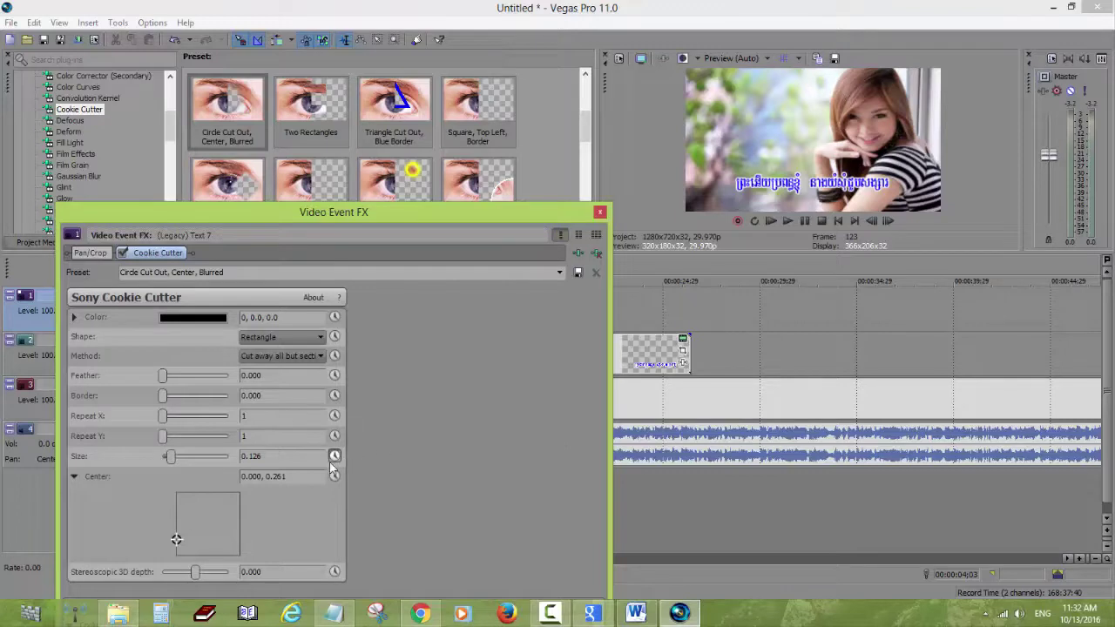
{"action": "left_click_drag", "start_coordinate": [425, 222], "coordinate": [429, 97]}
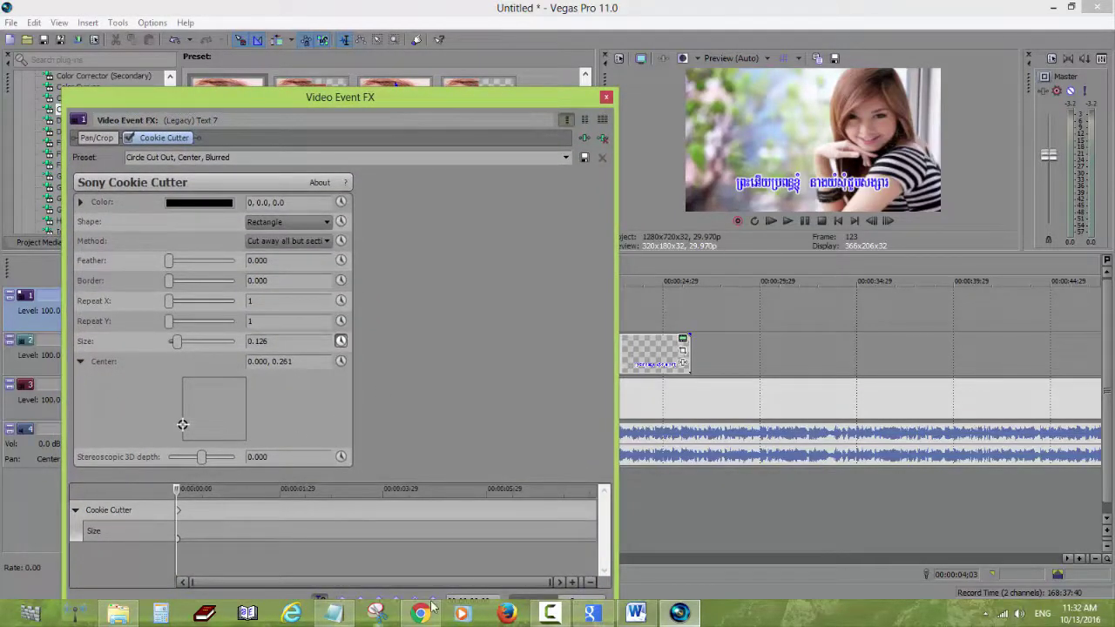
{"action": "left_click", "coordinate": [341, 342]}
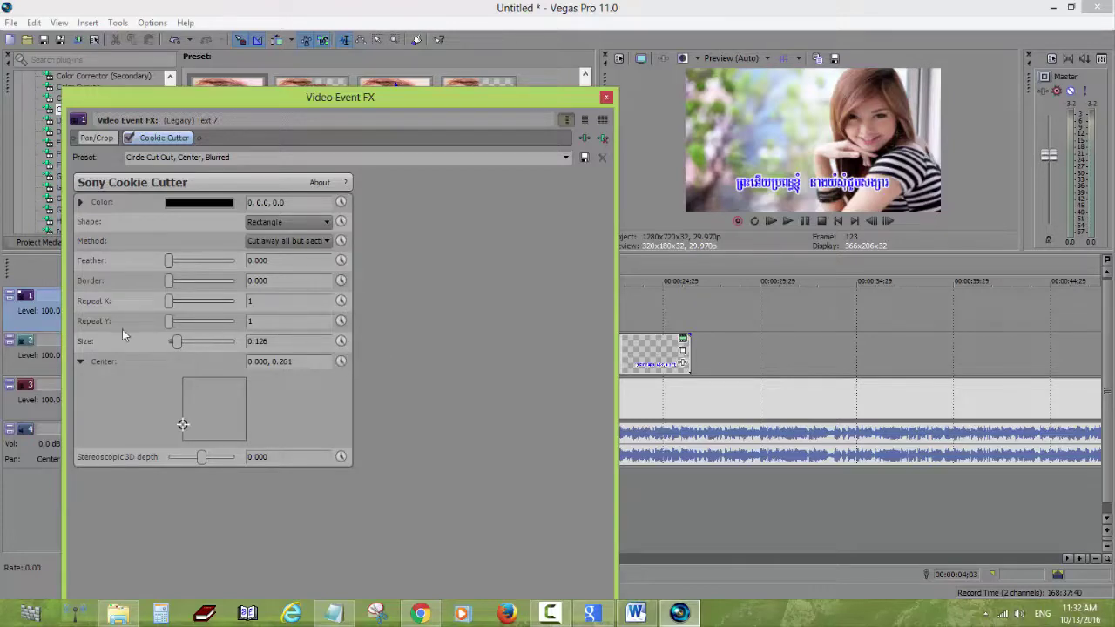
{"action": "left_click", "coordinate": [341, 341]}
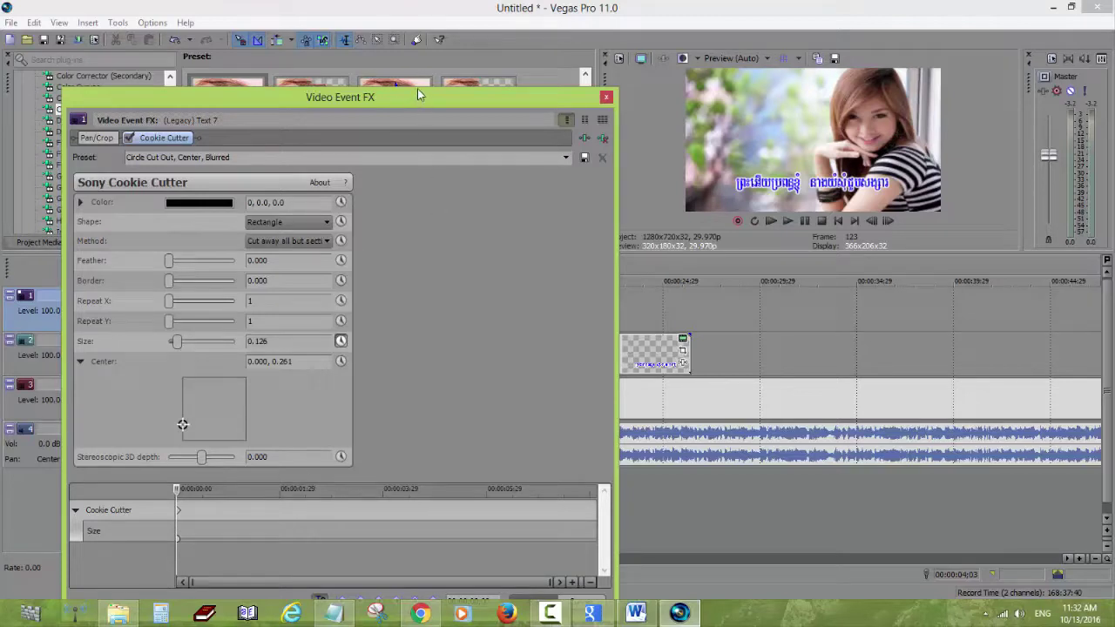
{"action": "left_click_drag", "start_coordinate": [417, 94], "coordinate": [427, 179]}
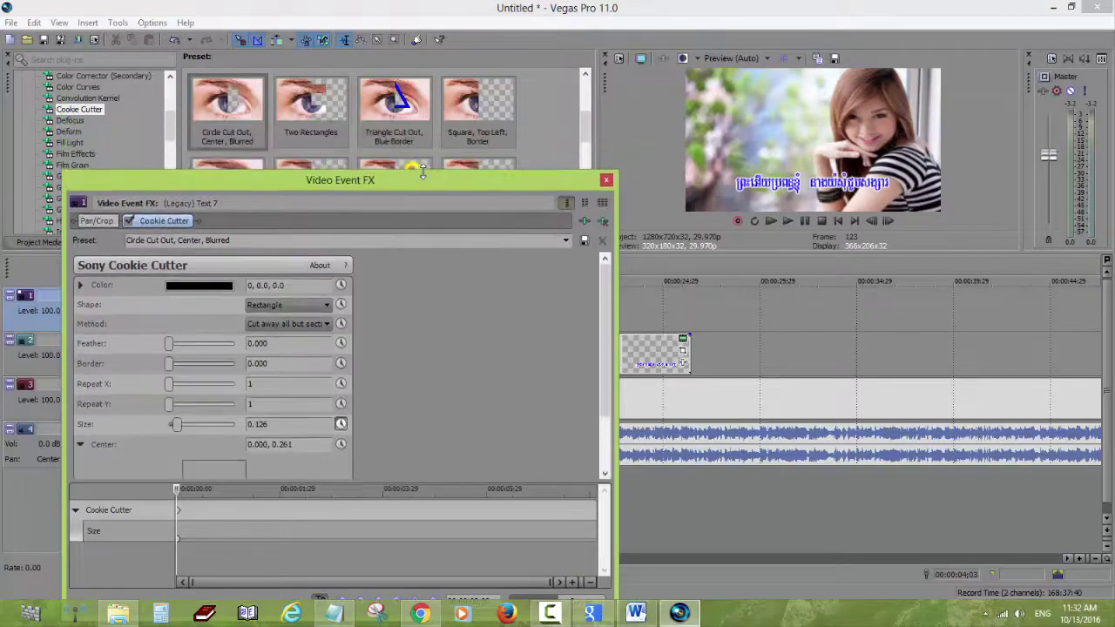
{"action": "left_click_drag", "start_coordinate": [603, 316], "coordinate": [604, 370]}
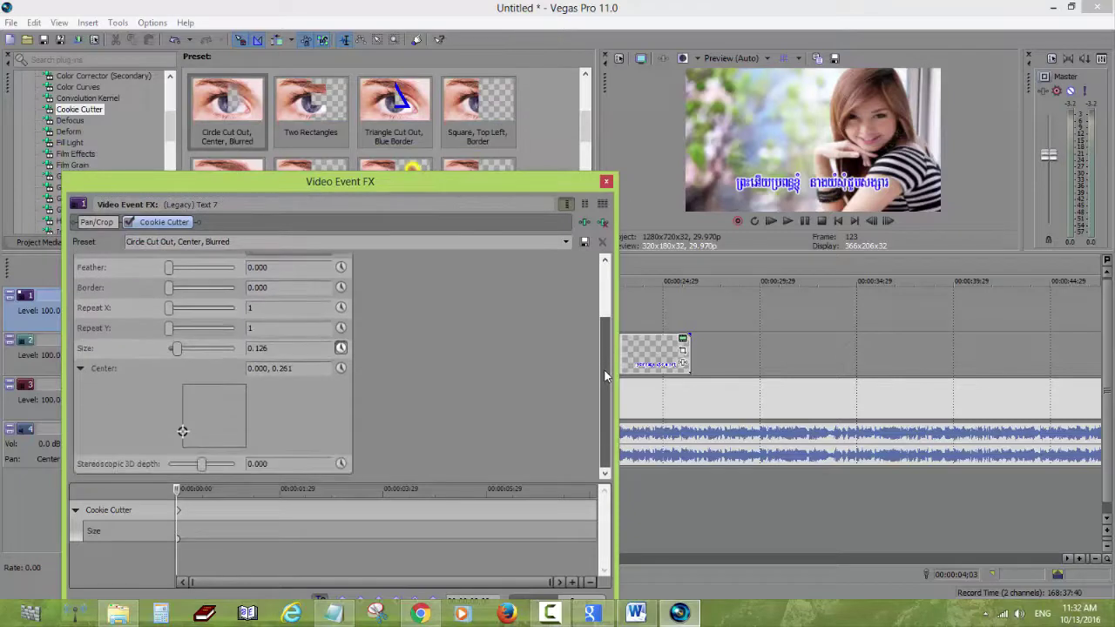
{"action": "left_click_drag", "start_coordinate": [372, 178], "coordinate": [376, 132]}
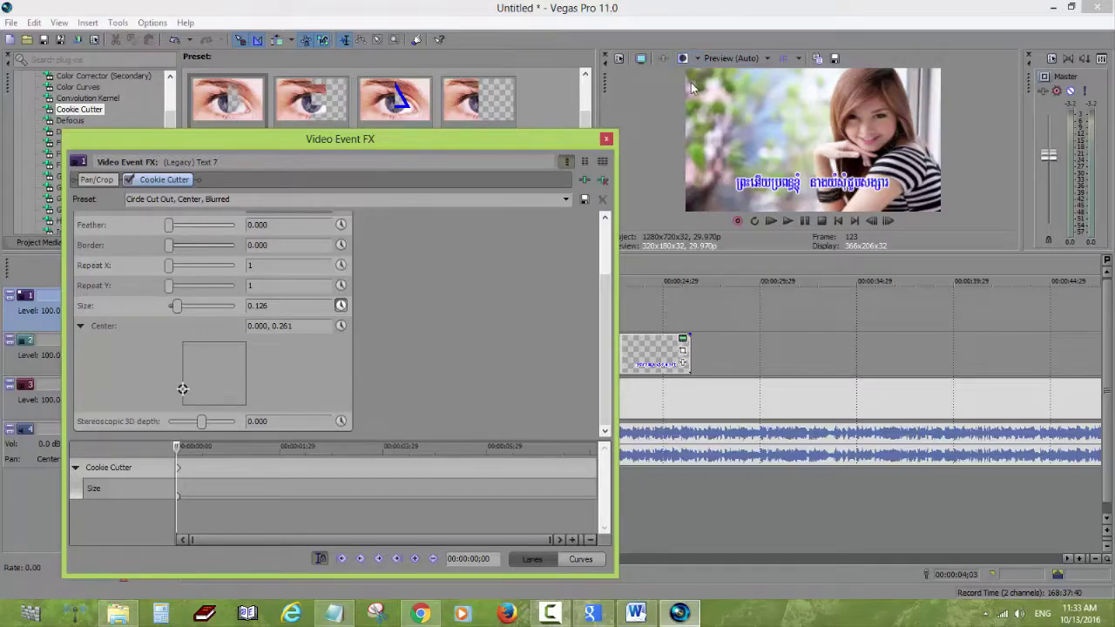
Play to the end of the white text event, step to 00:00:12;05, and set the Cookie Cutter size there to 0.800.
{"action": "left_click", "coordinate": [682, 14]}
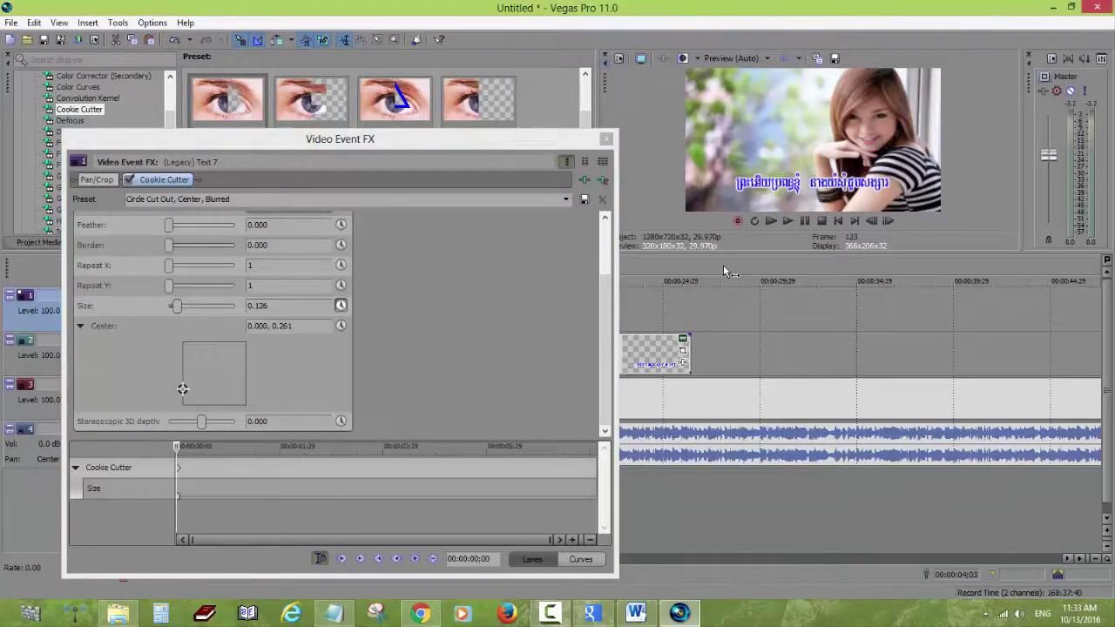
{"action": "key", "text": "space"}
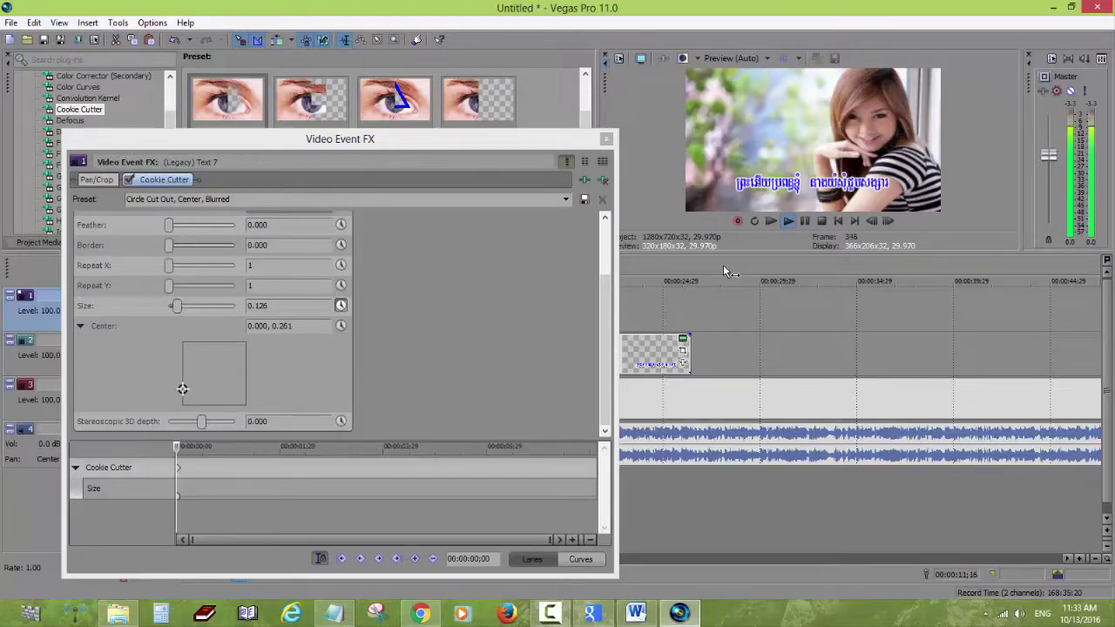
{"action": "key", "text": "Return"}
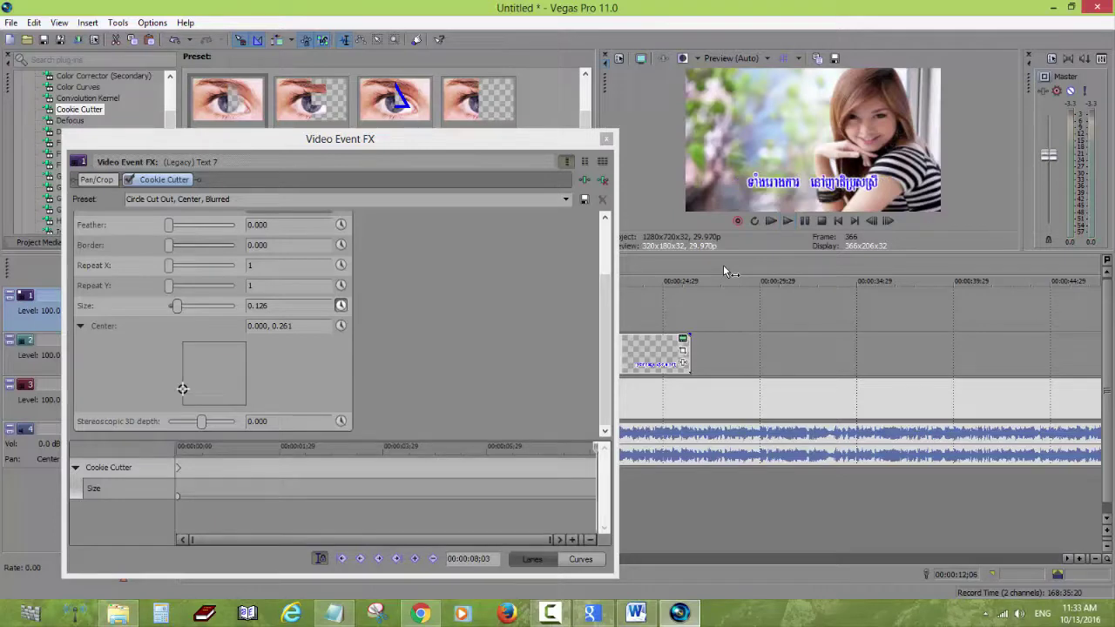
{"action": "key", "text": "Left"}
{"action": "key", "text": "Right"}
{"action": "key", "text": "Left"}
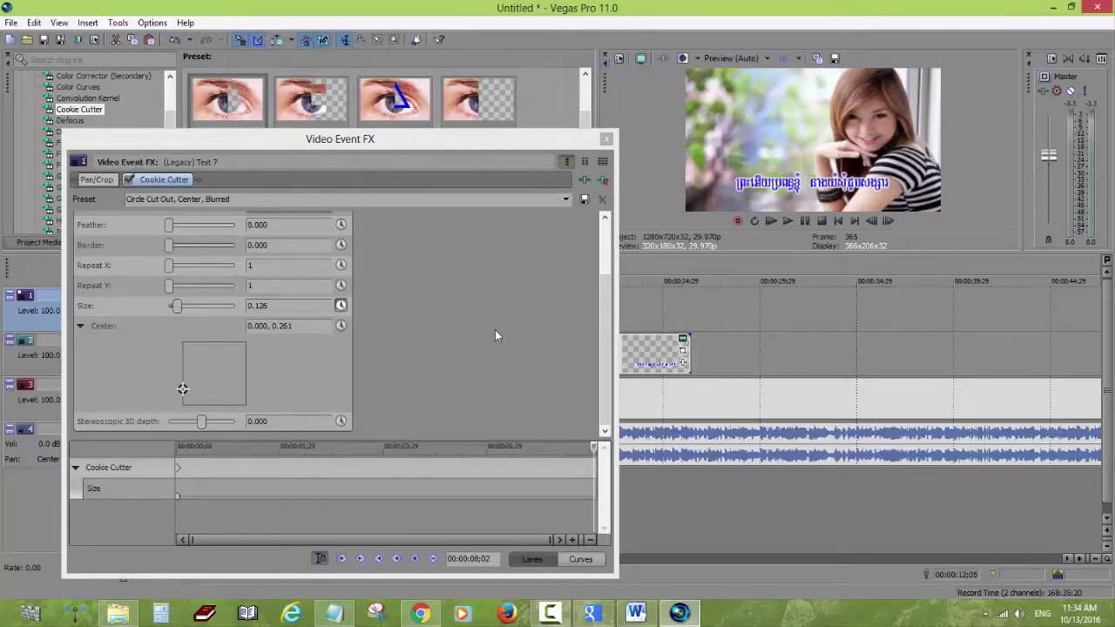
{"action": "left_click", "coordinate": [178, 310]}
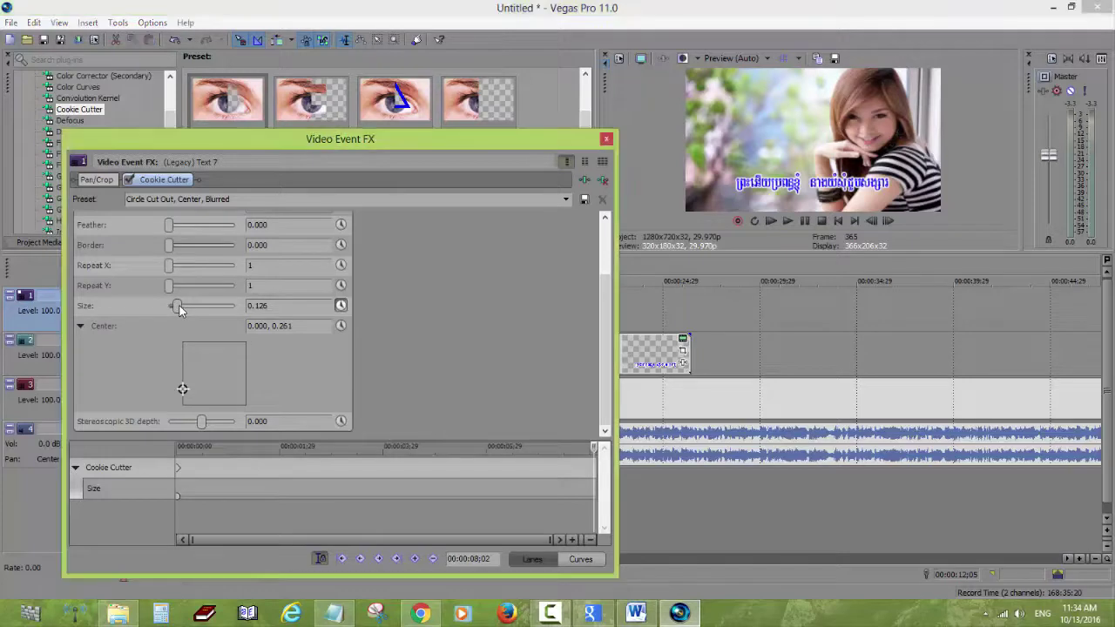
{"action": "left_click_drag", "start_coordinate": [182, 305], "coordinate": [227, 306]}
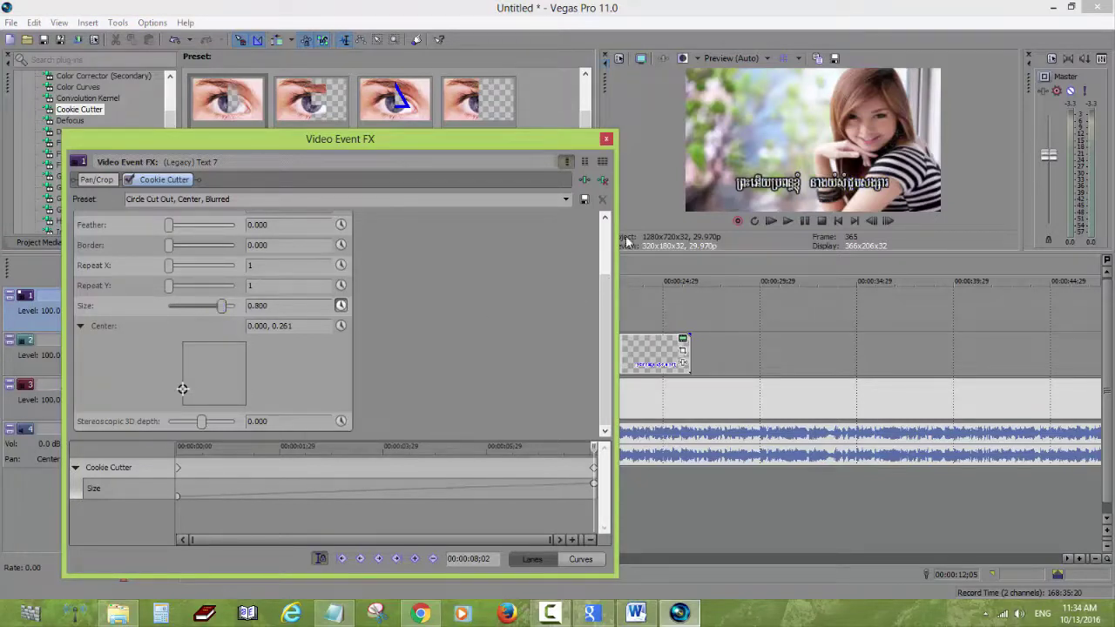
{"action": "left_click", "coordinate": [607, 139]}
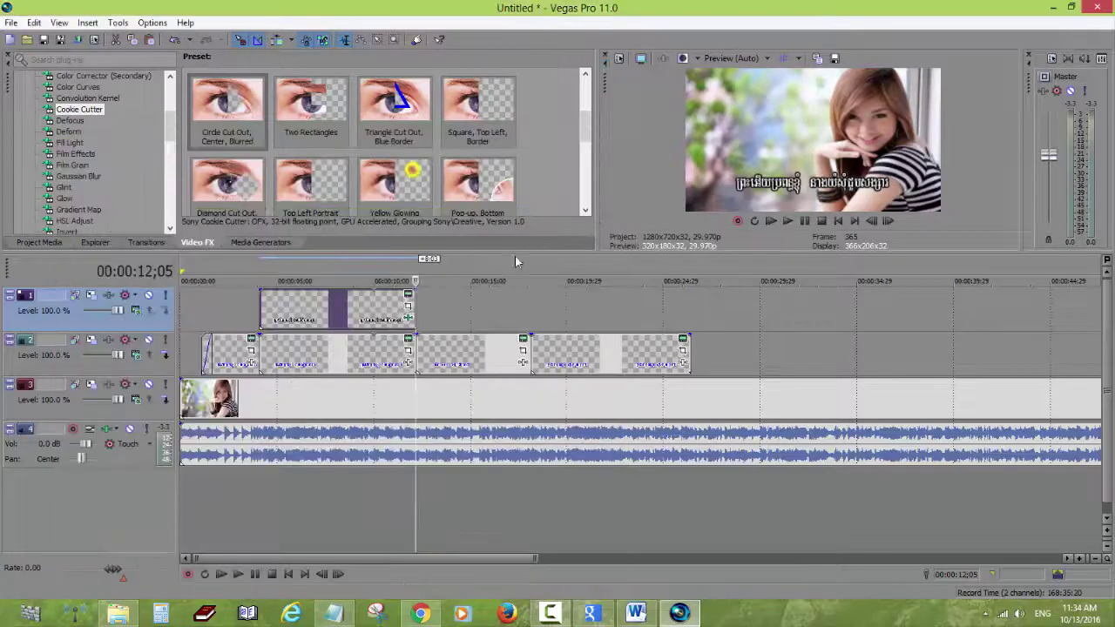
Play the lyric line from just before its start, stop at 00:00:05;02, and set the Cookie Cutter size there to 0.347.
{"action": "left_click", "coordinate": [253, 316]}
{"action": "key", "text": "space"}
{"action": "key", "text": "space"}
{"action": "key", "text": "space"}
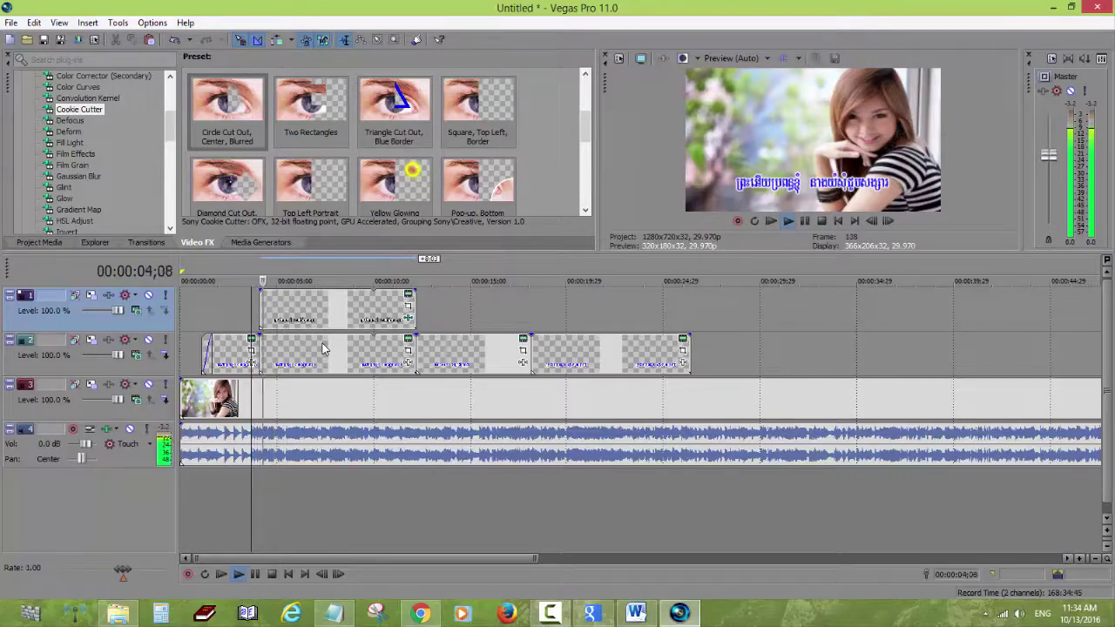
{"action": "key", "text": "Return"}
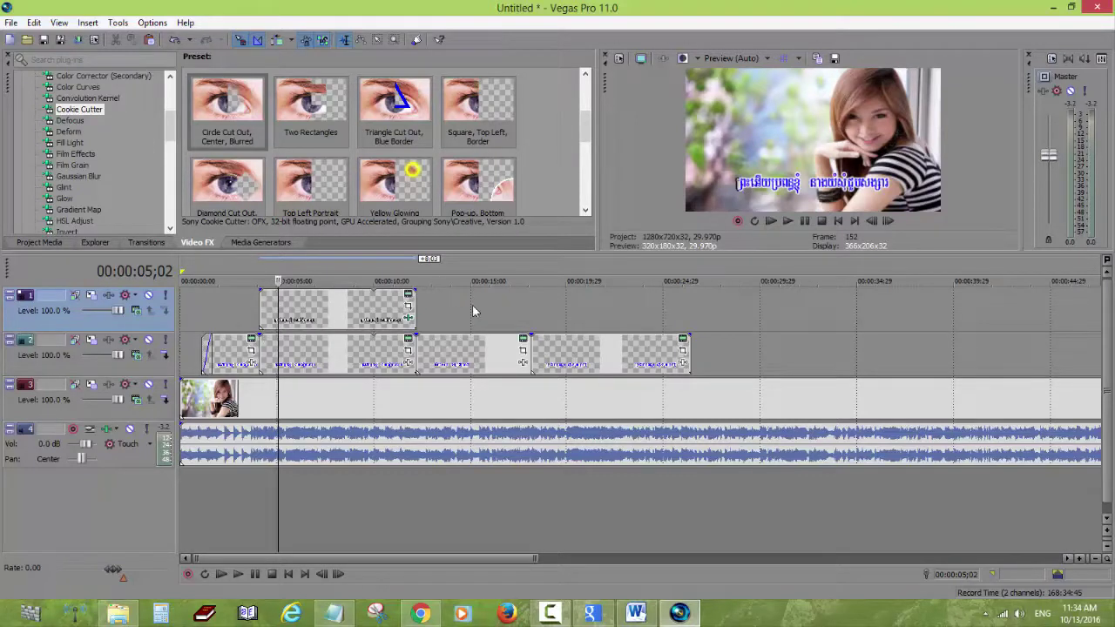
{"action": "left_click", "coordinate": [409, 322]}
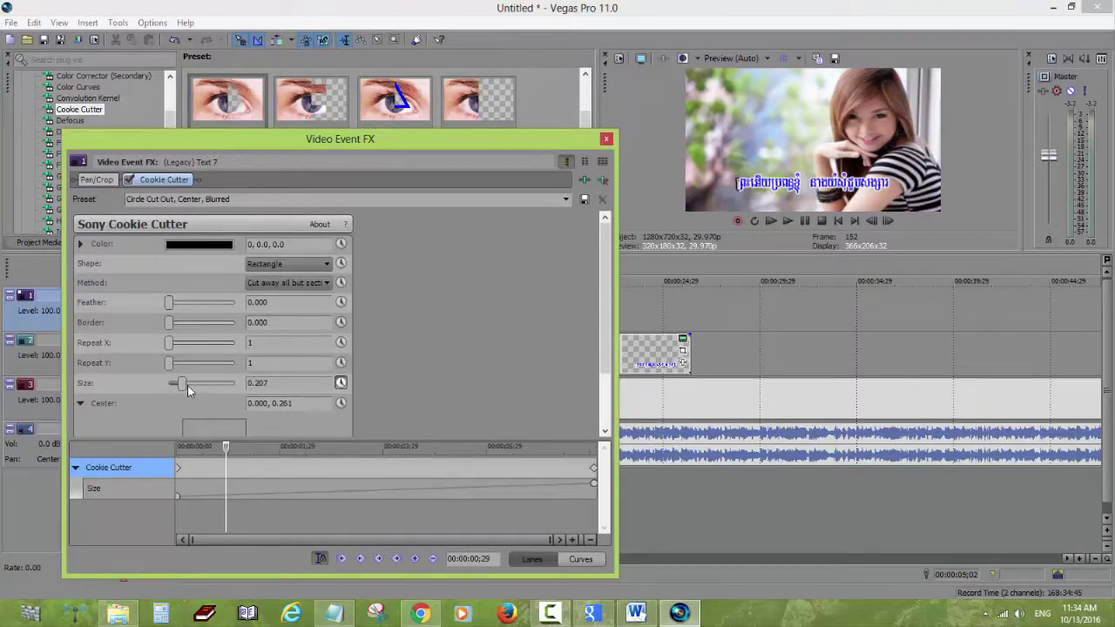
{"action": "left_click_drag", "start_coordinate": [183, 384], "coordinate": [195, 386]}
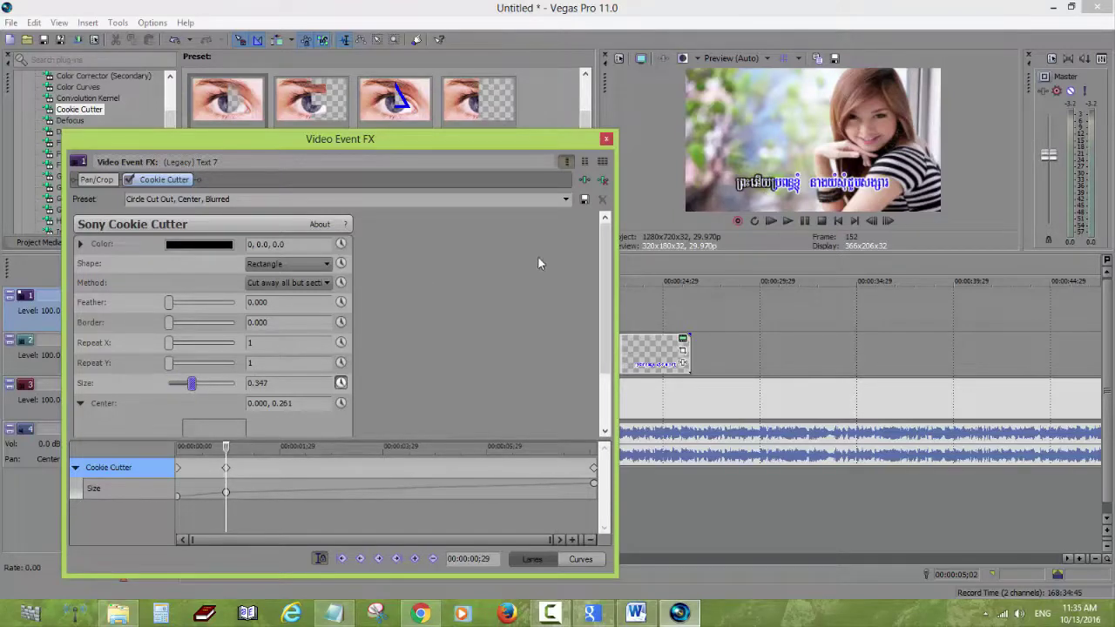
{"action": "left_click", "coordinate": [607, 140]}
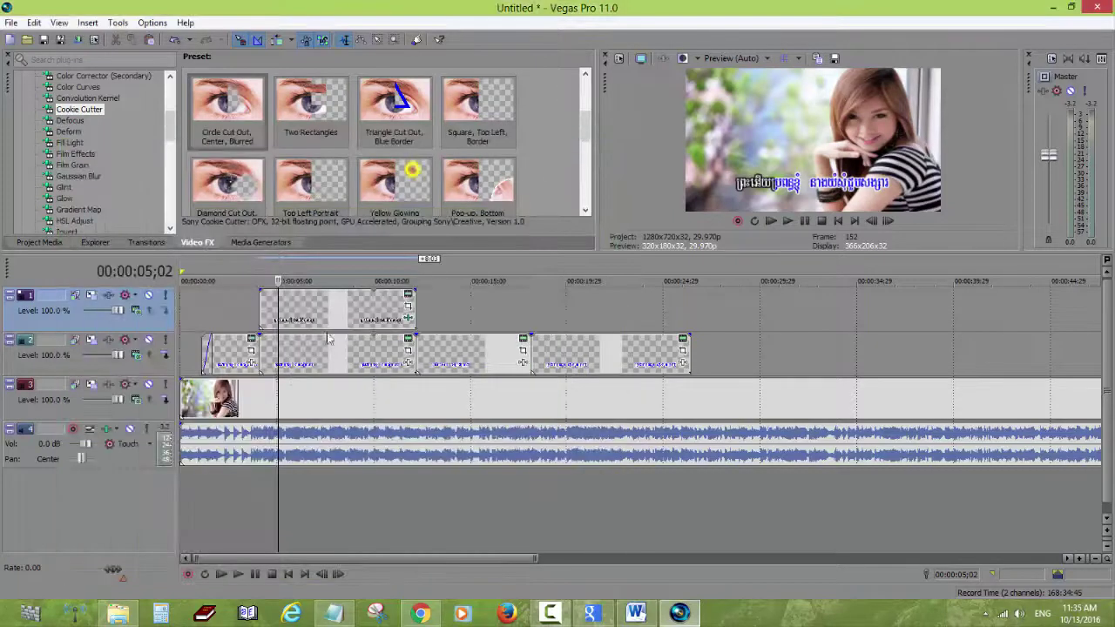
Replay the lyric line from just before its start, stop at 00:00:08;14, and set the Cookie Cutter size there to 0.484.
{"action": "left_click", "coordinate": [250, 321]}
{"action": "key", "text": "space"}
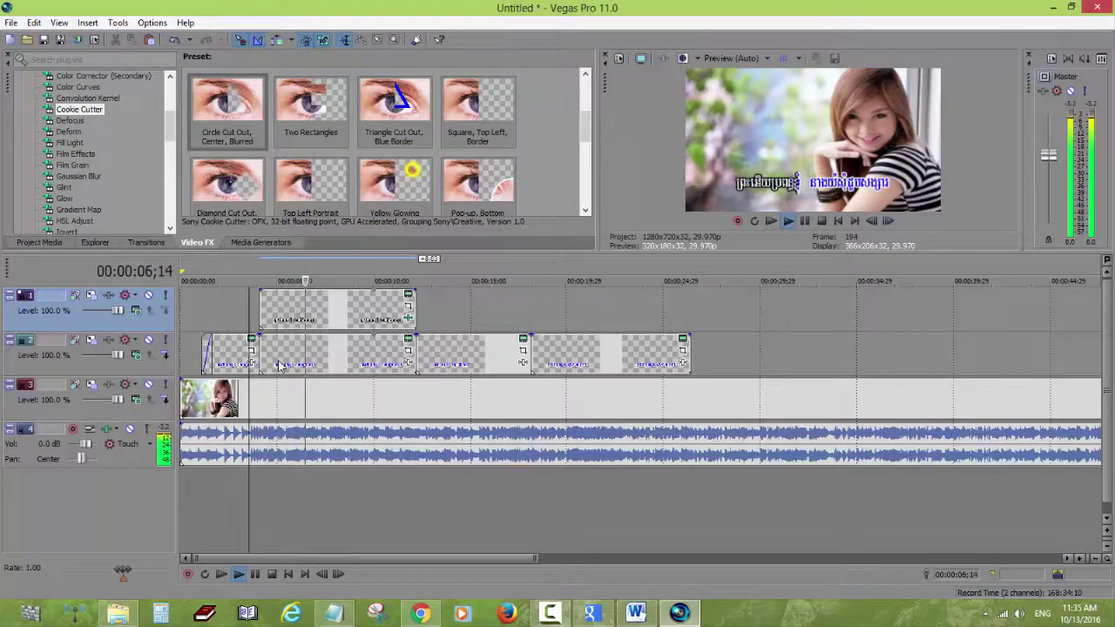
{"action": "key", "text": "Return"}
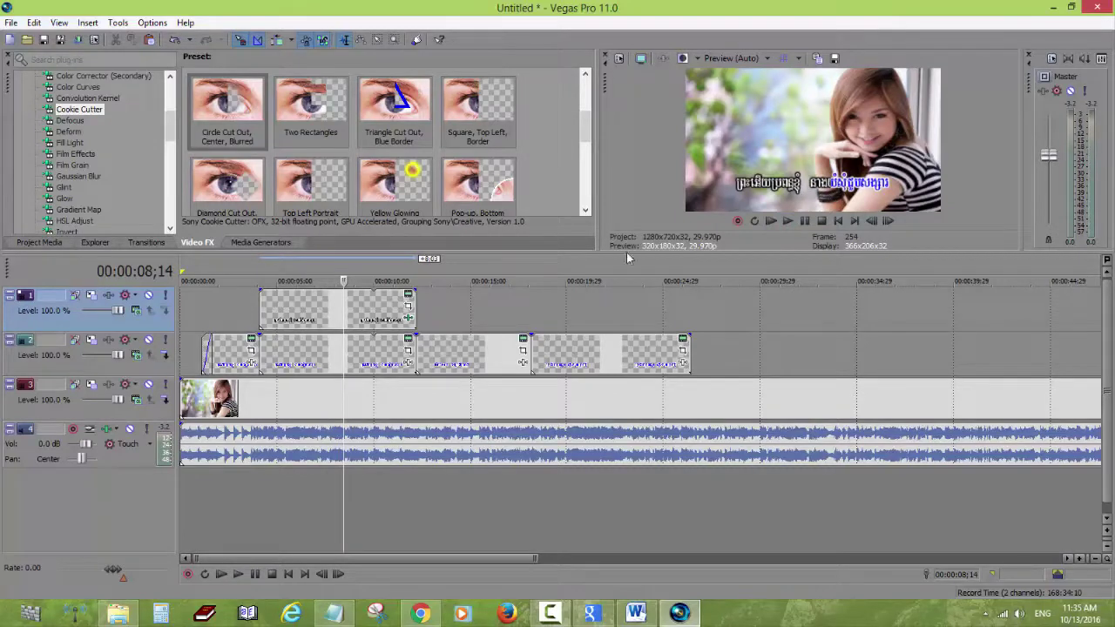
{"action": "left_click", "coordinate": [411, 321]}
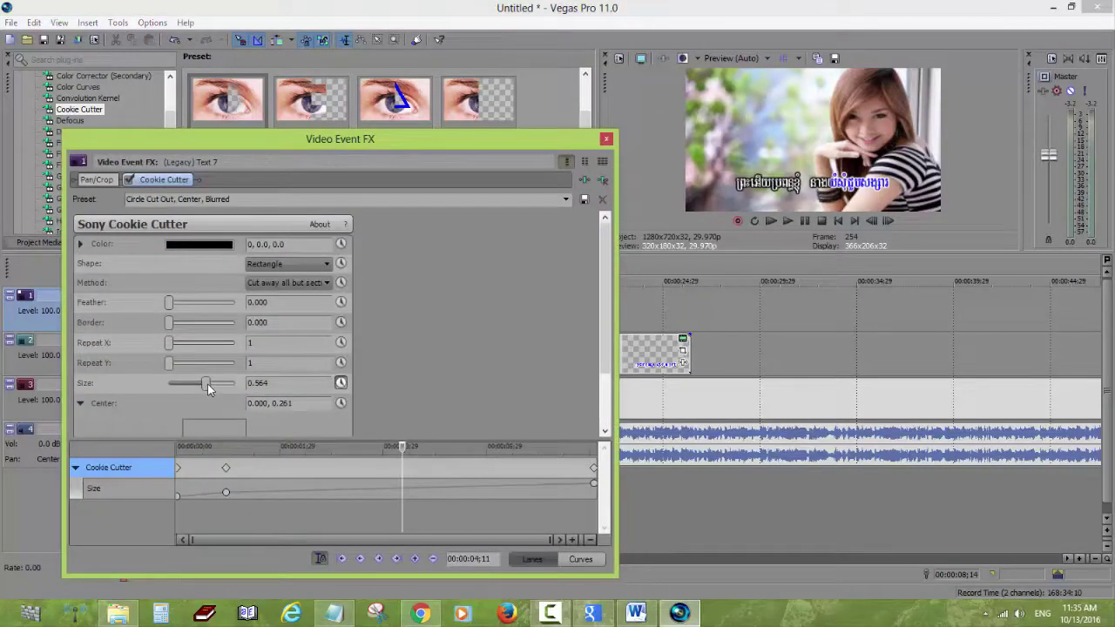
{"action": "left_click_drag", "start_coordinate": [207, 383], "coordinate": [201, 383]}
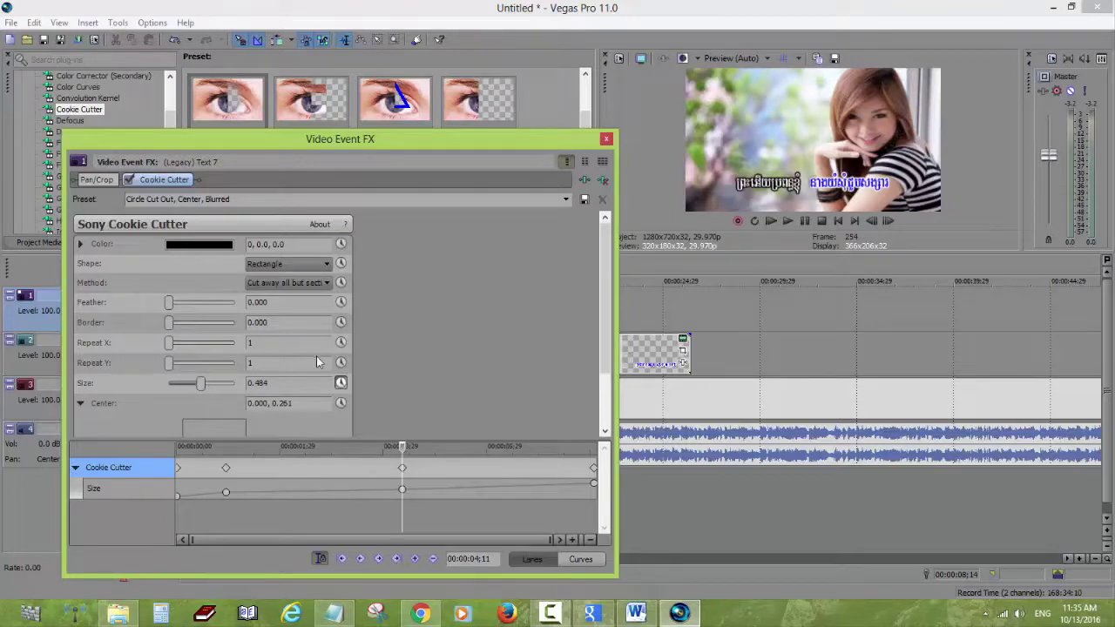
Close the effect settings and play the white lyric line from just before its start through to 00:00:12;16 to check its reveal.
{"action": "left_click", "coordinate": [607, 140]}
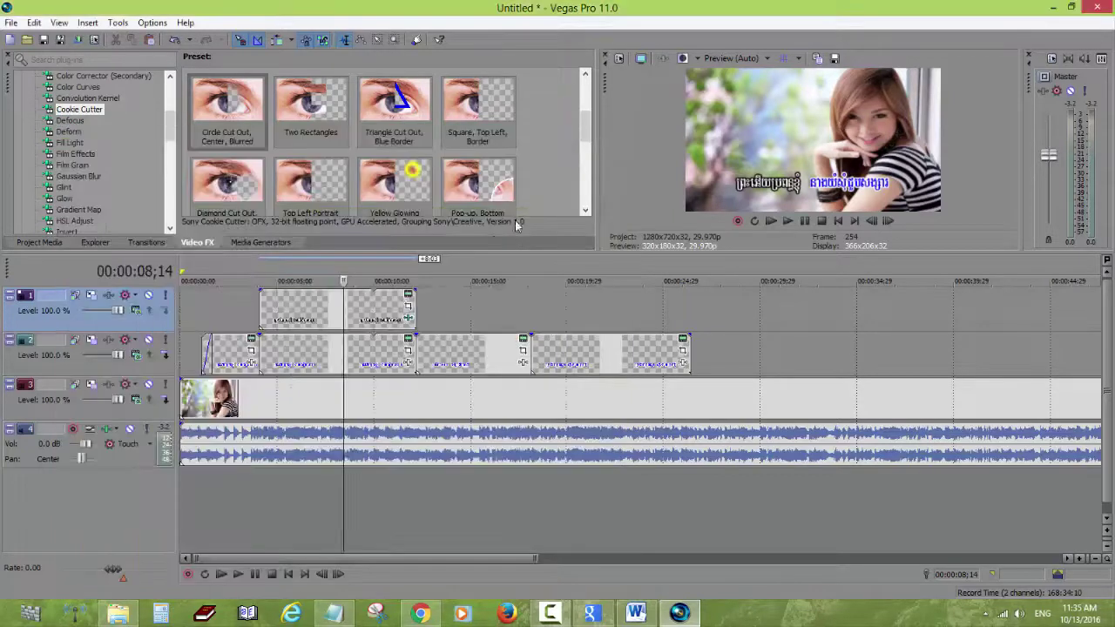
{"action": "left_click", "coordinate": [254, 309]}
{"action": "key", "text": "space"}
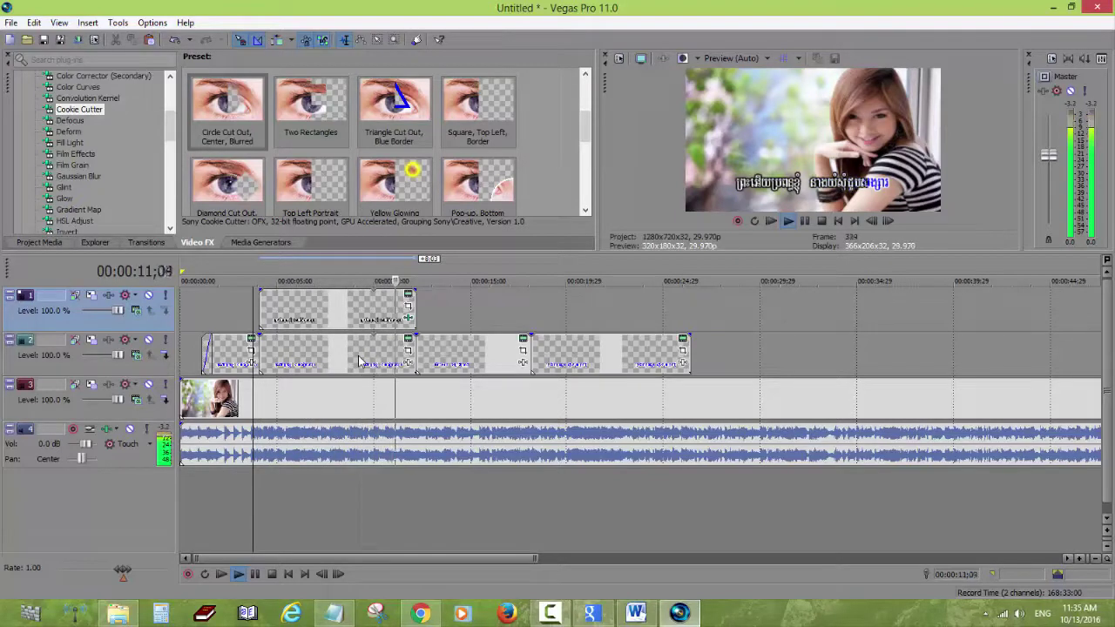
{"action": "key", "text": "Return"}
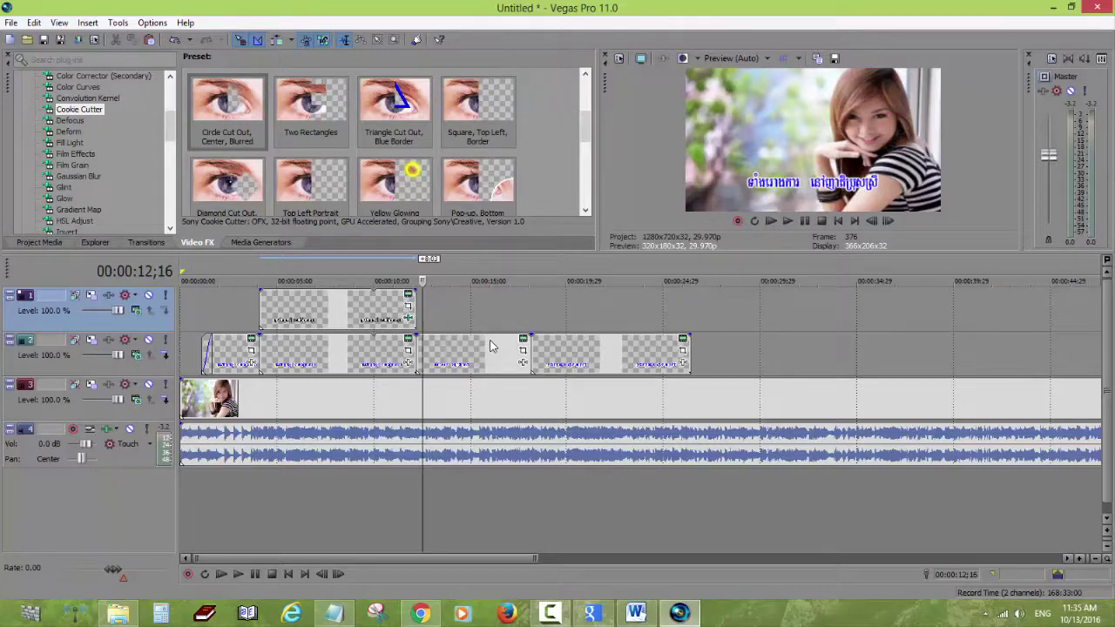
Listen to where the third blue lyric line begins and trim the start of its event to 00:00:12;16.
{"action": "key", "text": "space"}
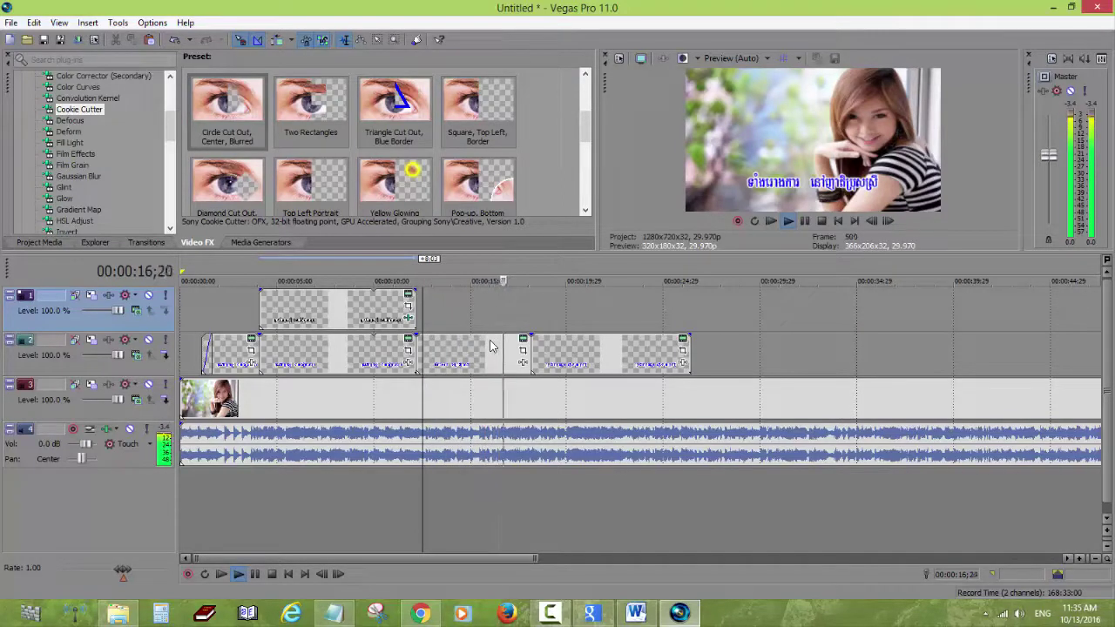
{"action": "key", "text": "space"}
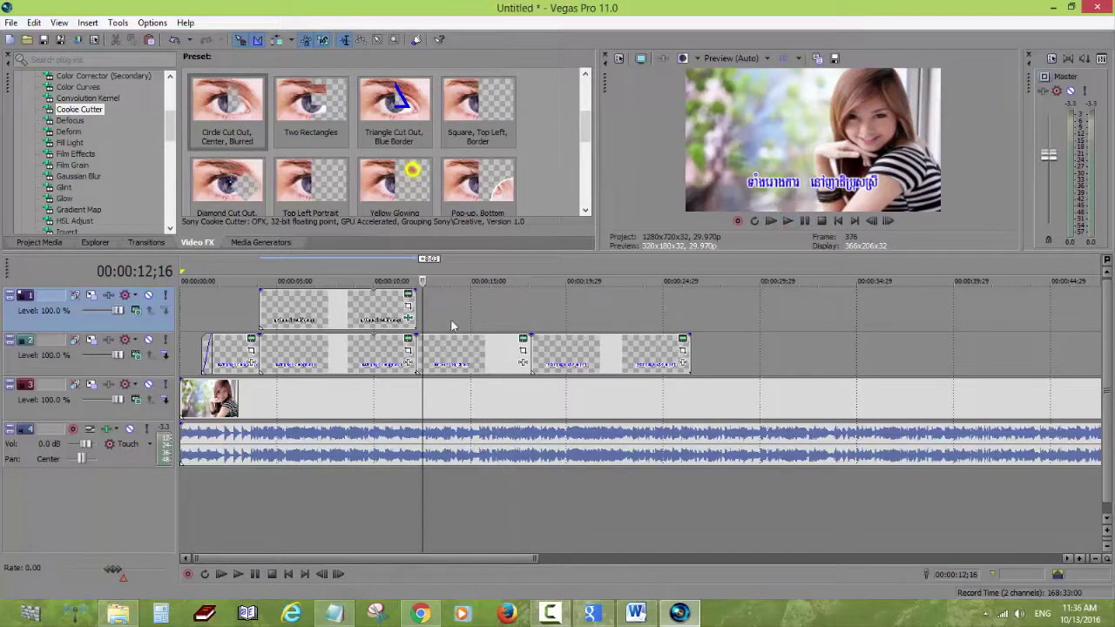
{"action": "key", "text": "space"}
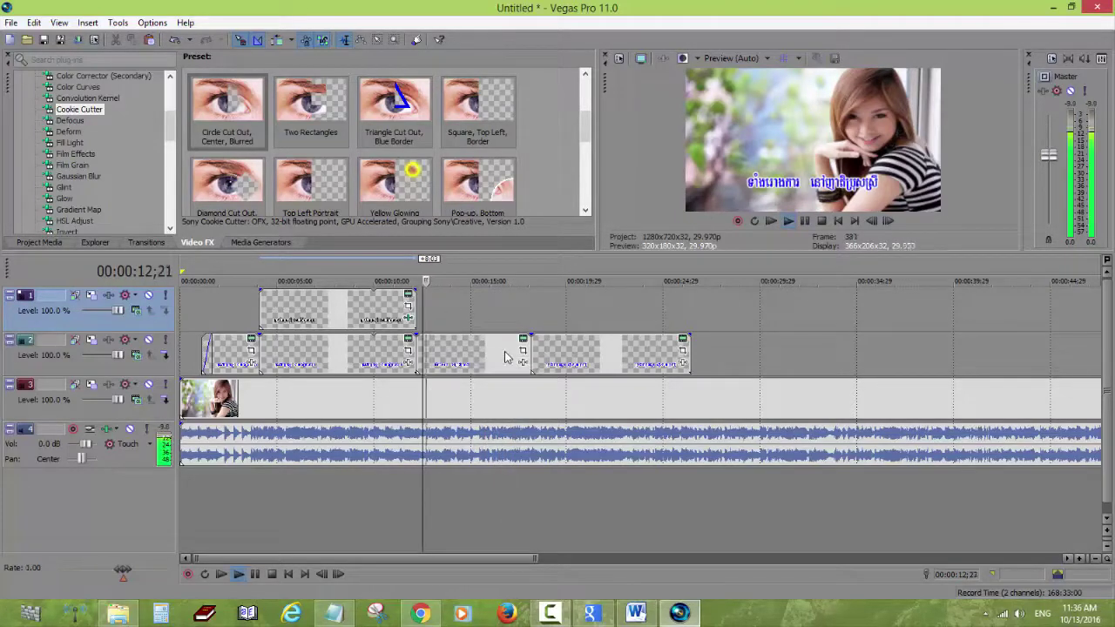
{"action": "key", "text": "space"}
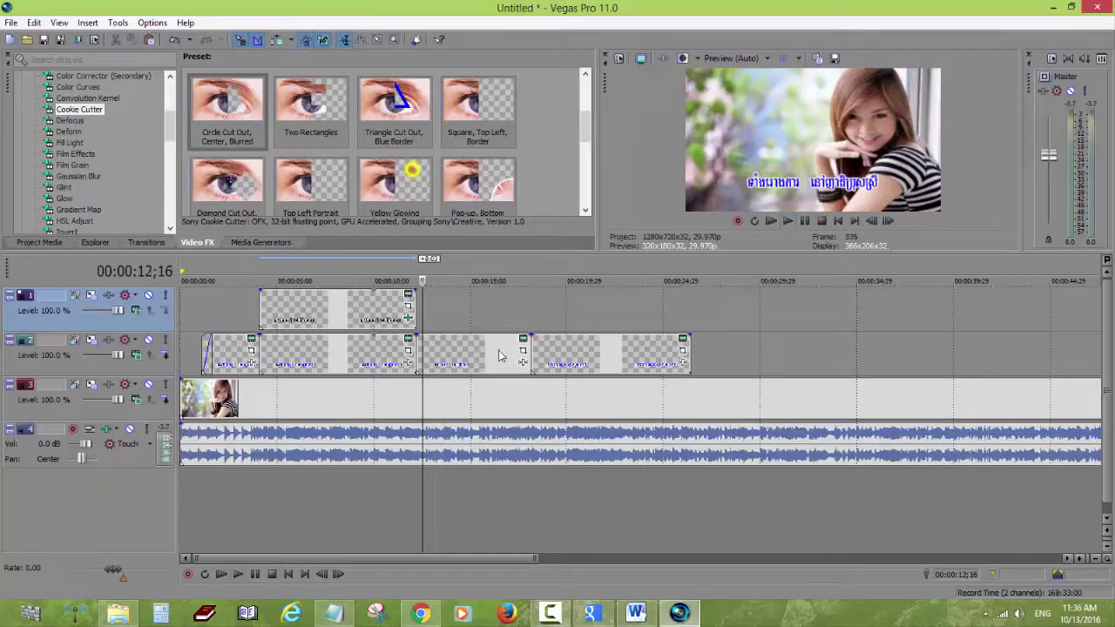
{"action": "right_click", "coordinate": [448, 356]}
{"action": "key", "text": "Escape"}
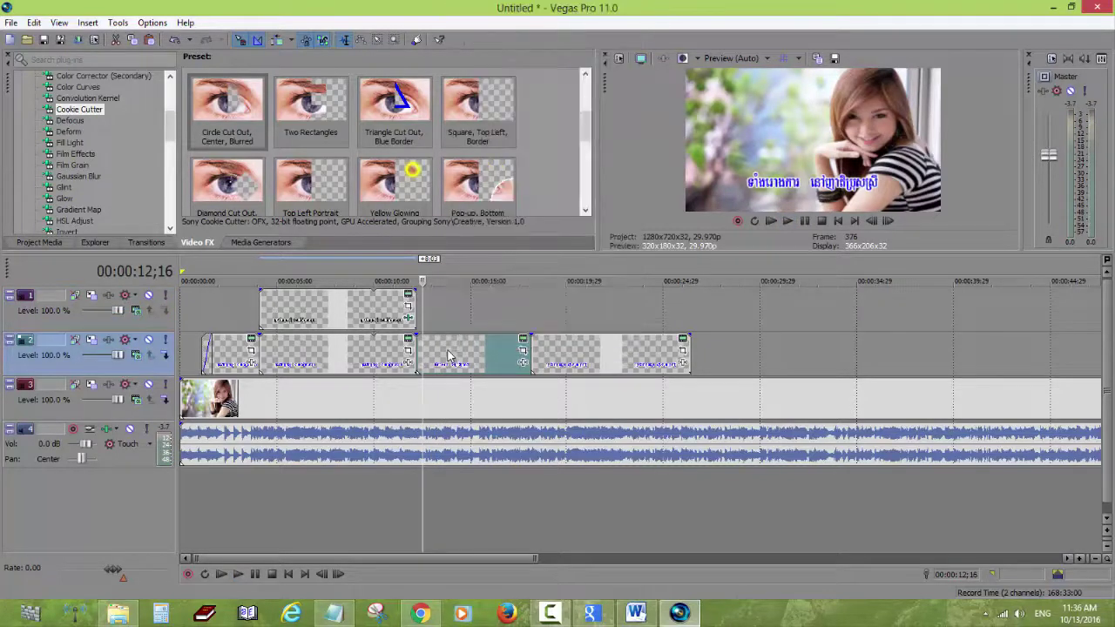
{"action": "key", "text": "ctrl+z"}
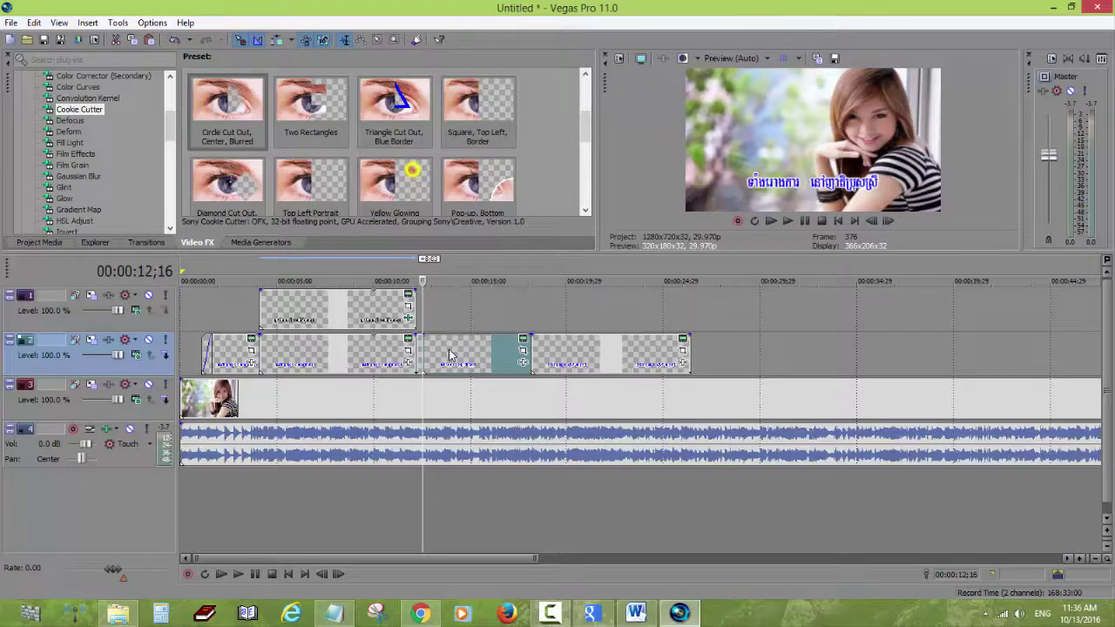
Copy the trimmed blue lyric event and paste it at 00:00:12;16 on track 1 as a new copy of the source media.
{"action": "right_click", "coordinate": [450, 354]}
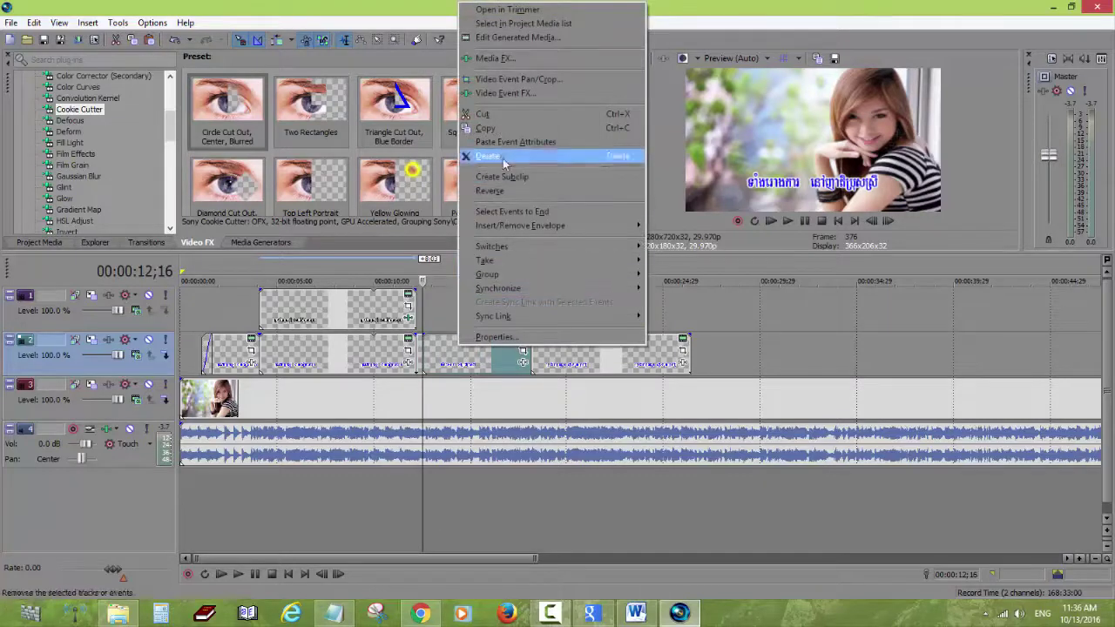
{"action": "left_click", "coordinate": [497, 129]}
{"action": "right_click", "coordinate": [460, 299]}
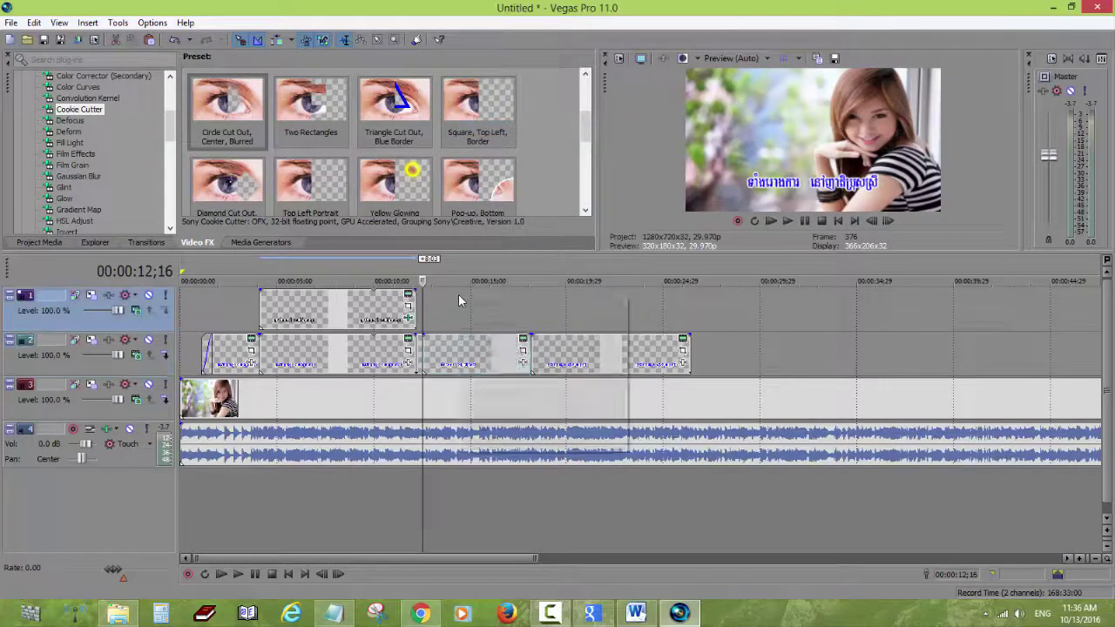
{"action": "left_click", "coordinate": [503, 303]}
{"action": "left_click", "coordinate": [652, 266]}
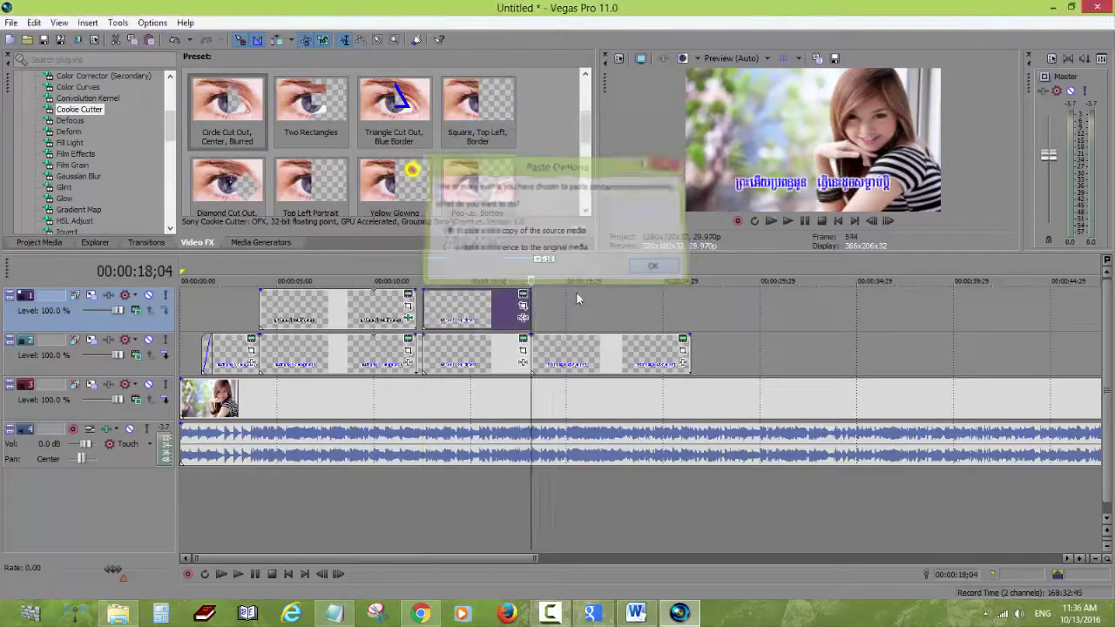
Recolor the pasted lyric text white and give it a black outline with a width of 0.17.
{"action": "left_click", "coordinate": [424, 307]}
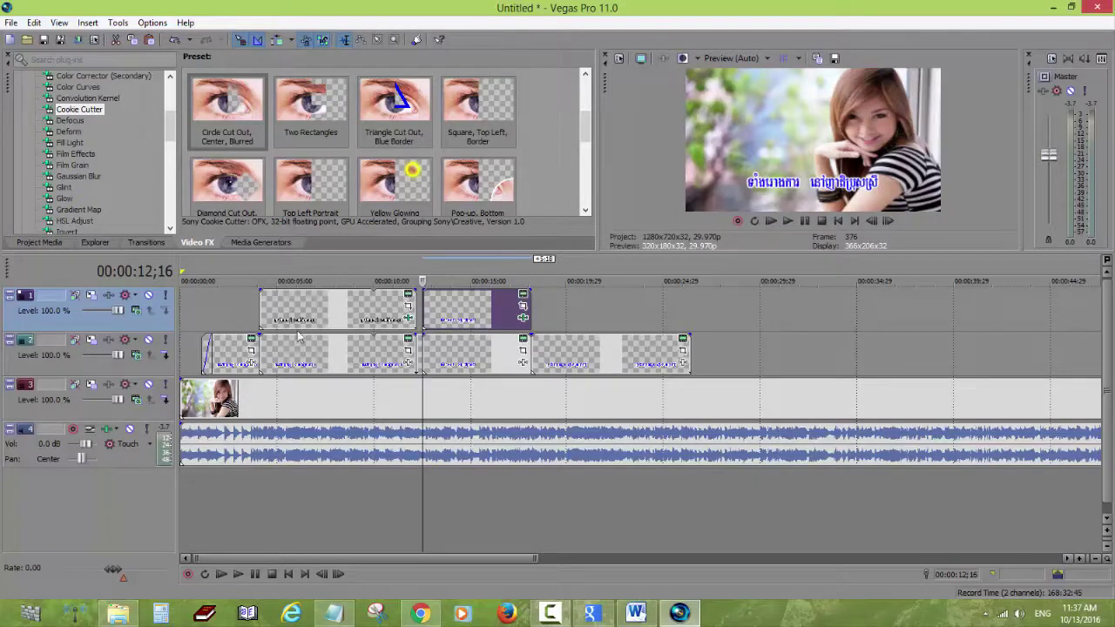
{"action": "left_click", "coordinate": [522, 307]}
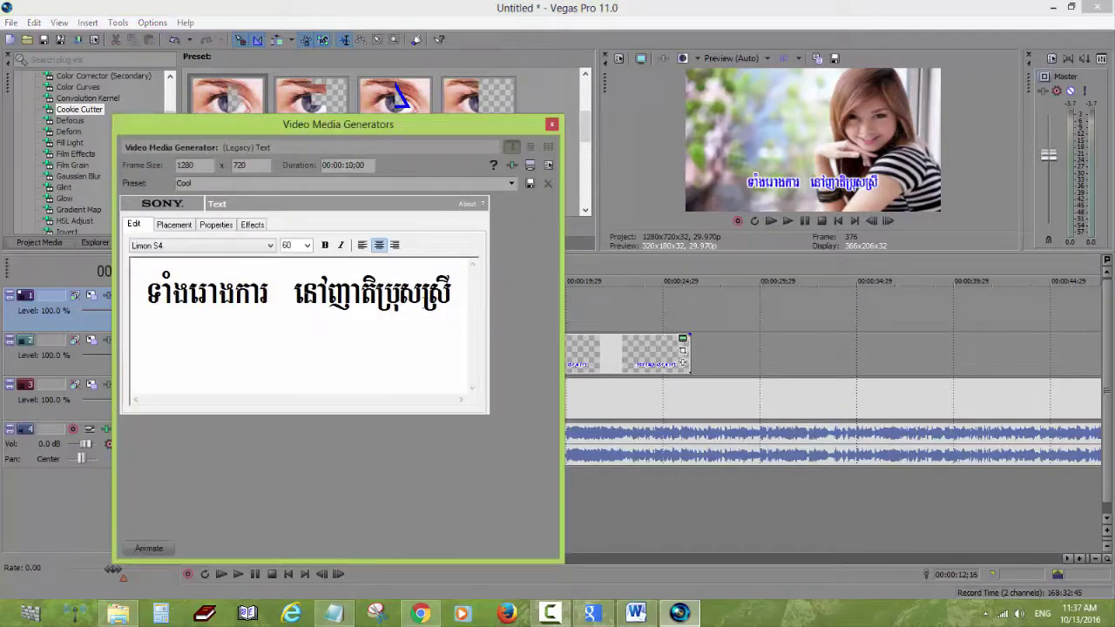
{"action": "left_click", "coordinate": [215, 225]}
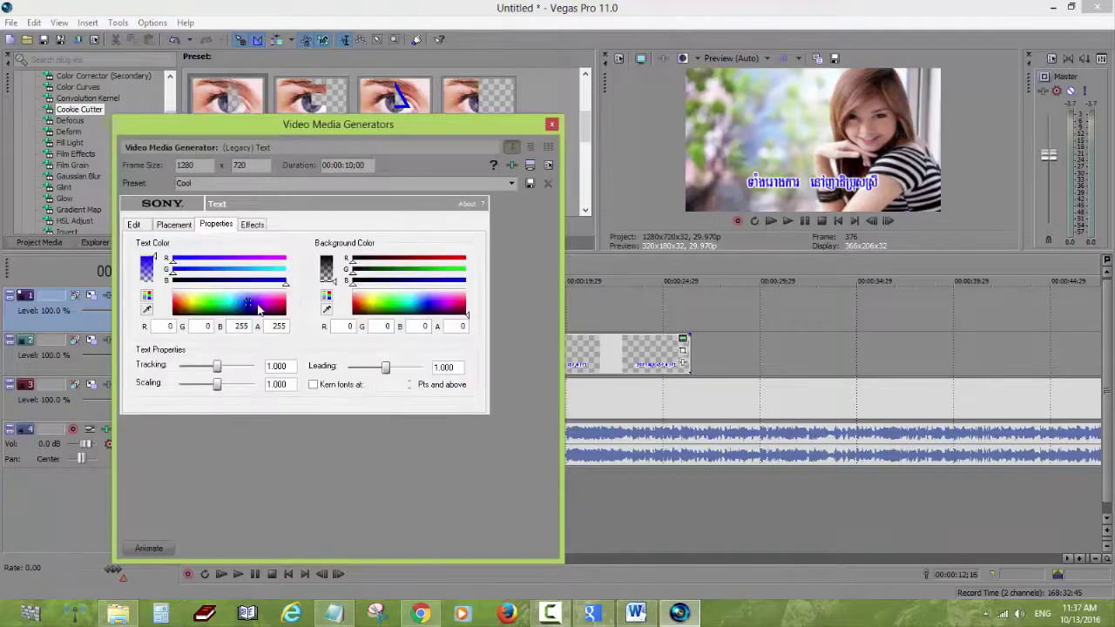
{"action": "left_click", "coordinate": [253, 225]}
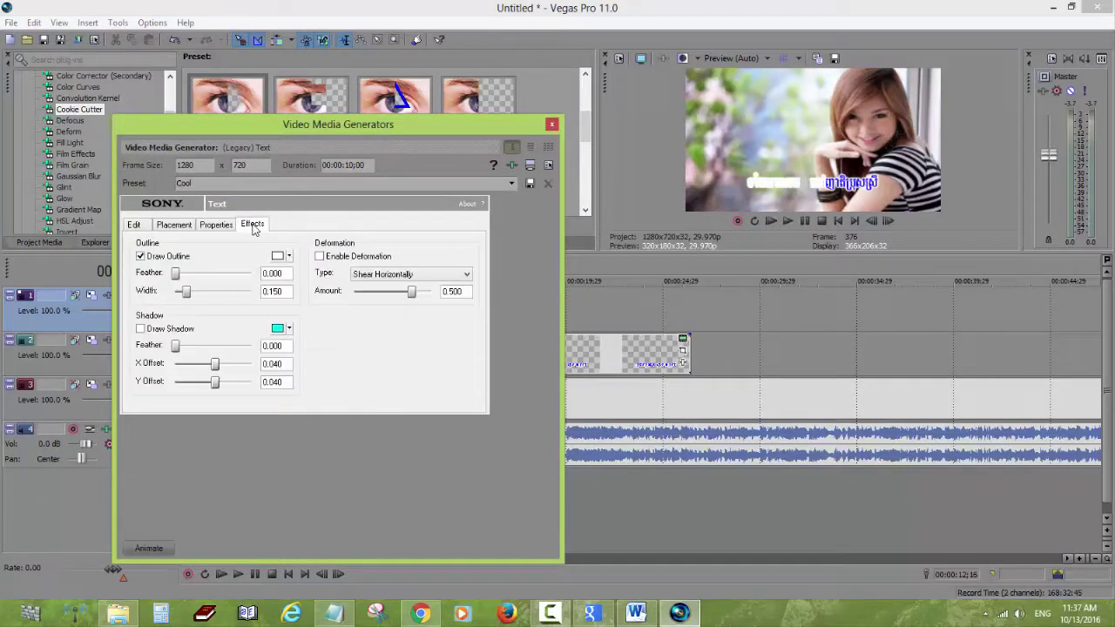
{"action": "left_click", "coordinate": [281, 259]}
{"action": "left_click", "coordinate": [351, 322]}
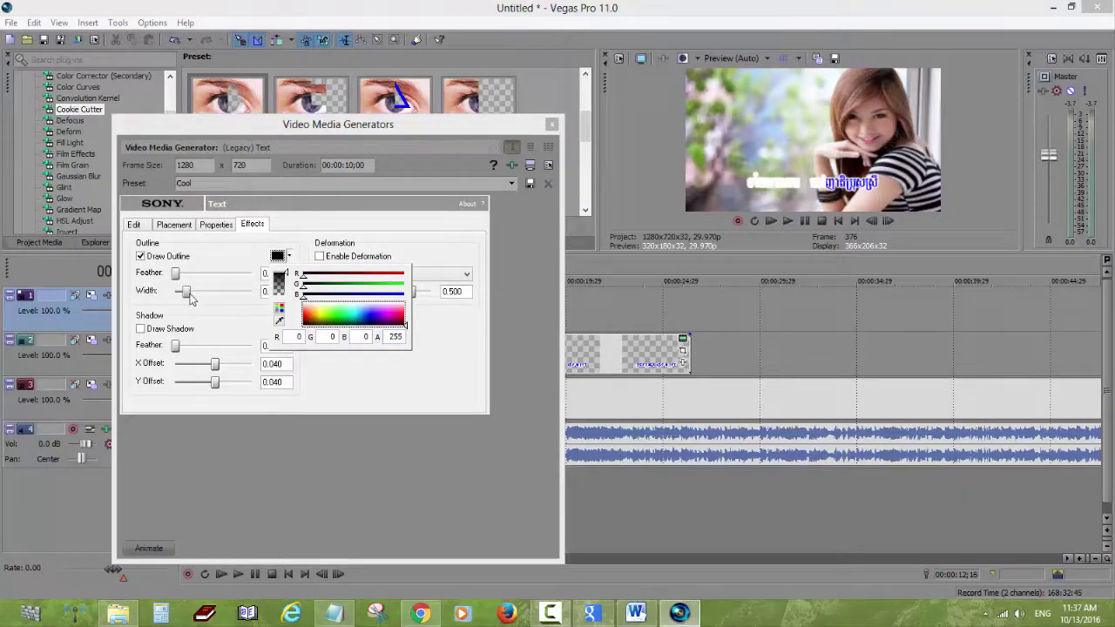
{"action": "left_click", "coordinate": [251, 298]}
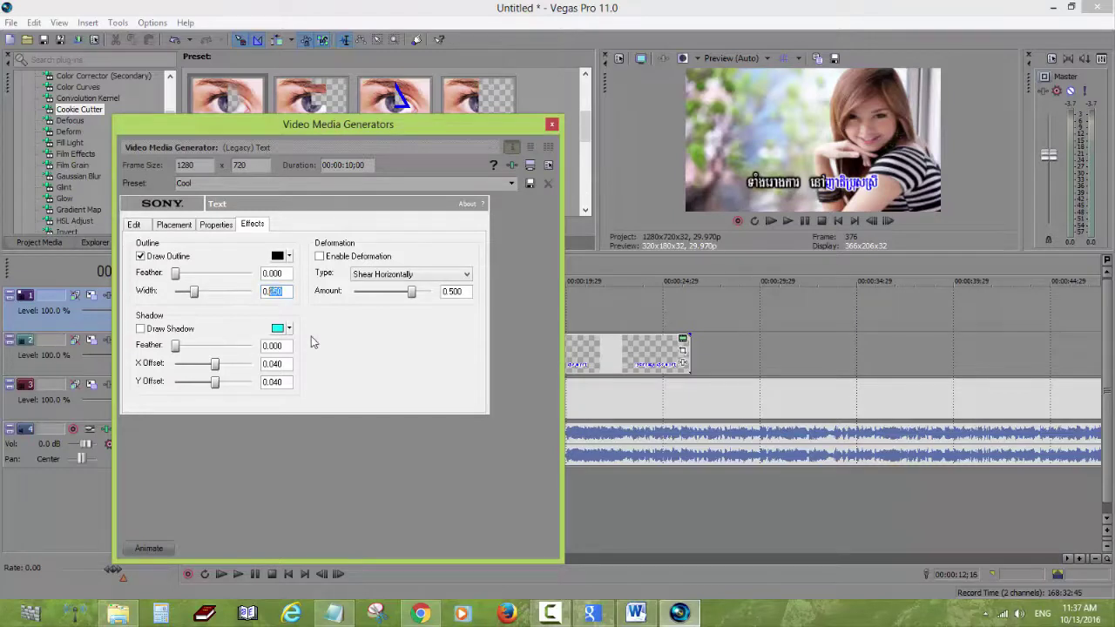
{"action": "type", "text": "0.17"}
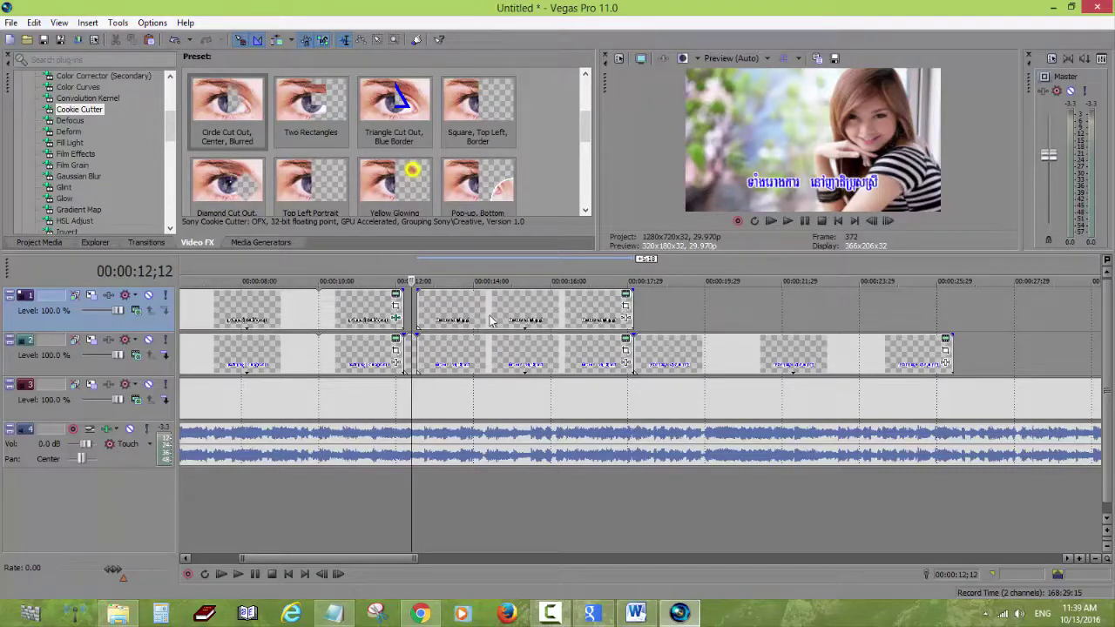
Apply Cookie Cutter to the new white lyric event with a Rectangle shape, the cut-away-all-but-section method and feather 0.000.
{"action": "left_click", "coordinate": [421, 315]}
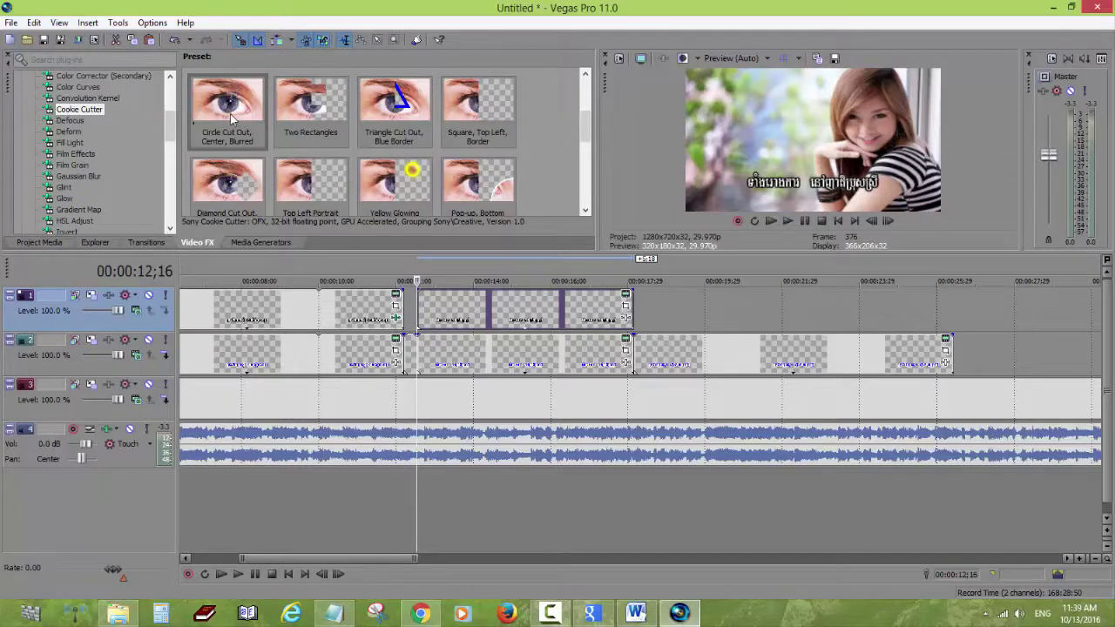
{"action": "left_click_drag", "start_coordinate": [226, 109], "coordinate": [516, 319]}
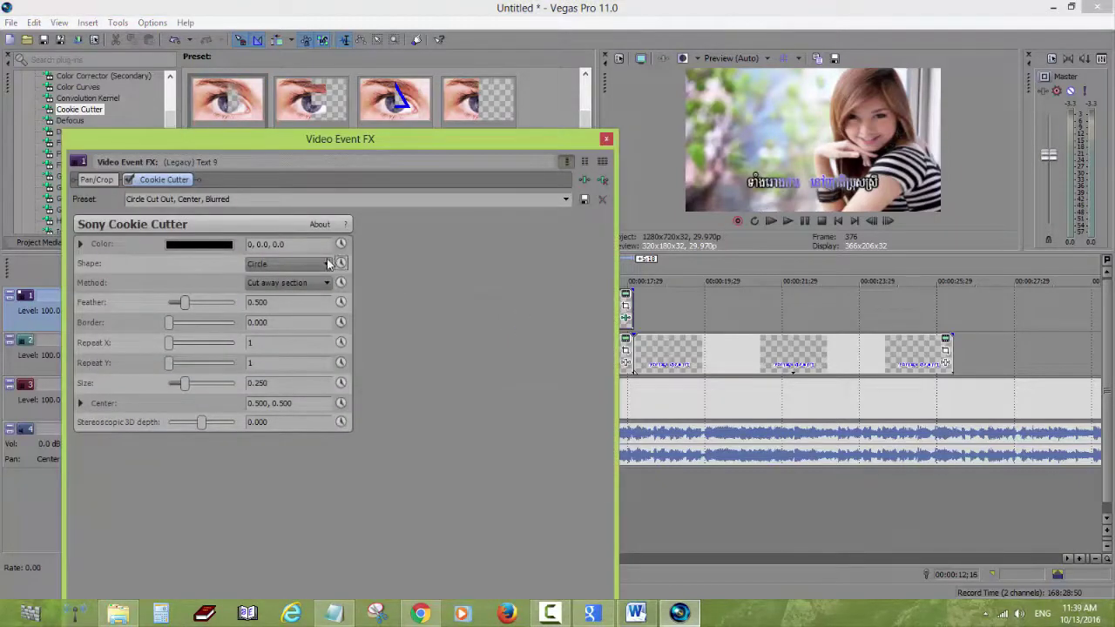
{"action": "left_click", "coordinate": [291, 264]}
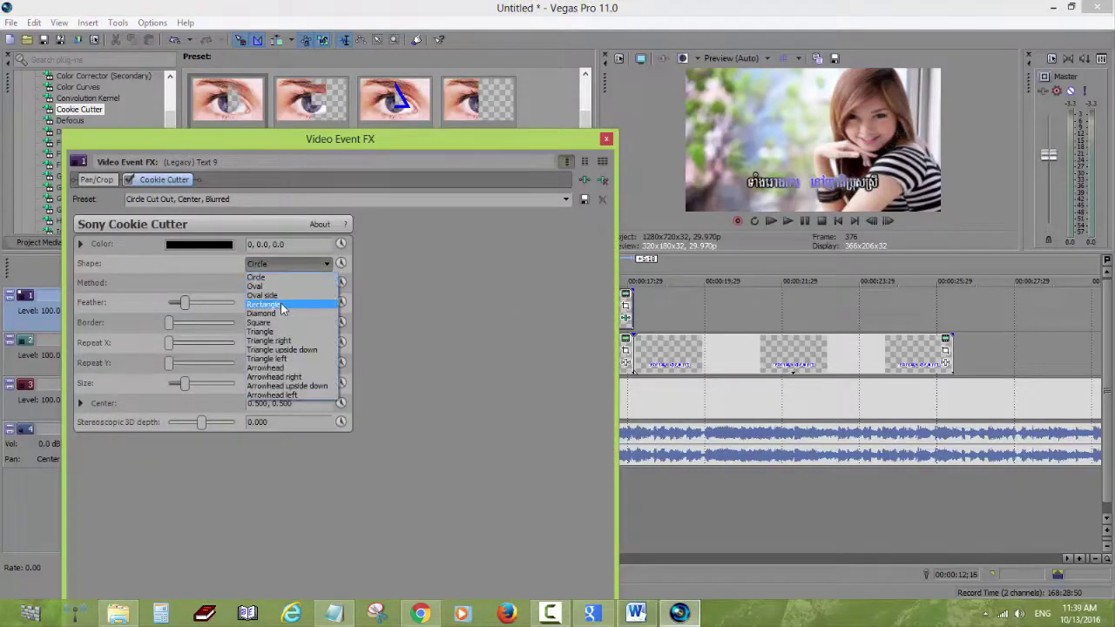
{"action": "left_click", "coordinate": [280, 304]}
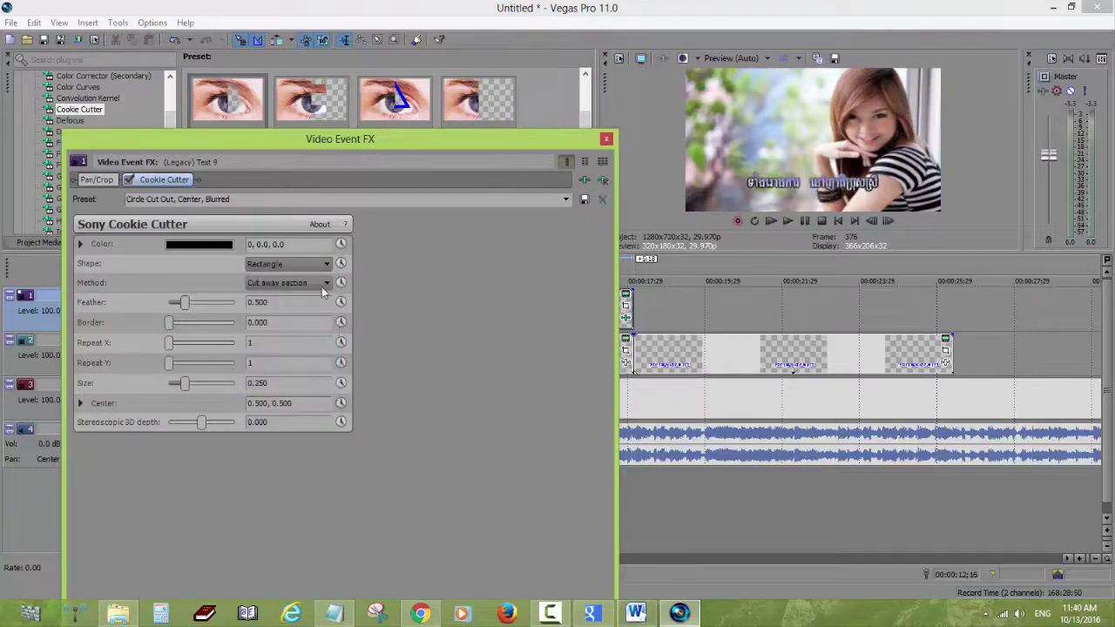
{"action": "left_click", "coordinate": [278, 284]}
{"action": "left_click", "coordinate": [305, 297]}
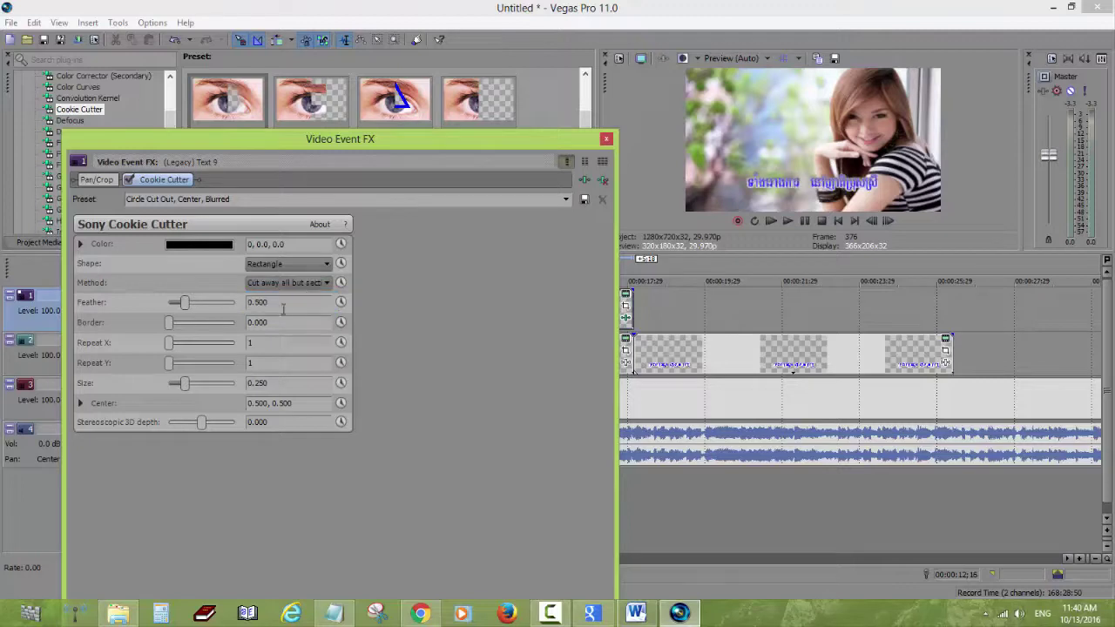
{"action": "left_click_drag", "start_coordinate": [175, 309], "coordinate": [158, 308]}
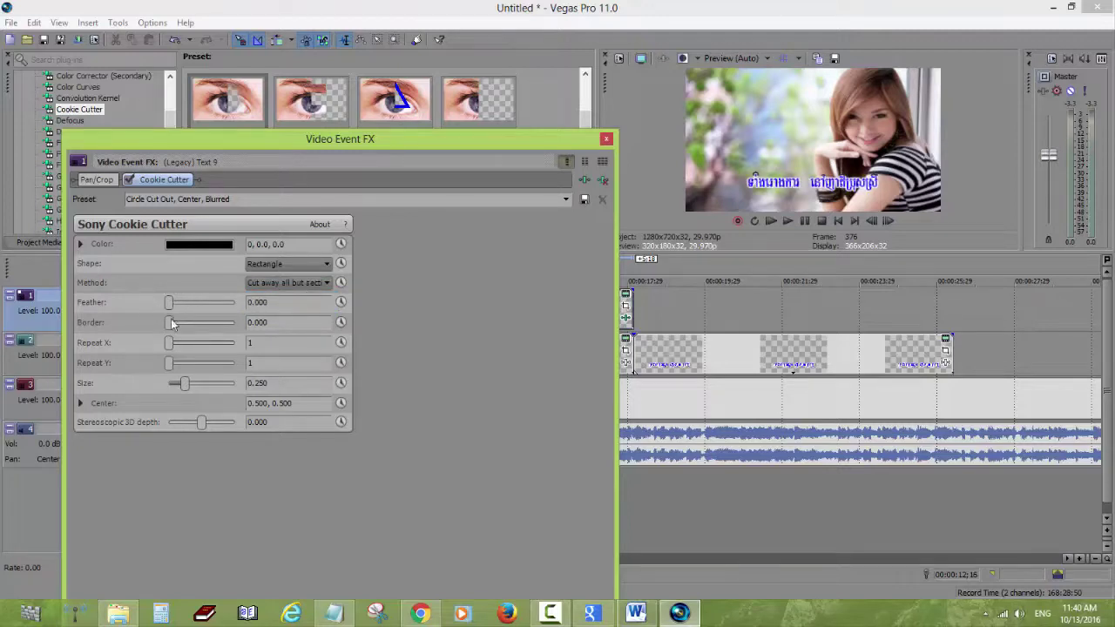
Set the Cookie Cutter center to 0.000, 0.304 and size to 0.221, and turn on animation for the size.
{"action": "left_click", "coordinate": [80, 404]}
{"action": "left_click_drag", "start_coordinate": [215, 453], "coordinate": [182, 462]}
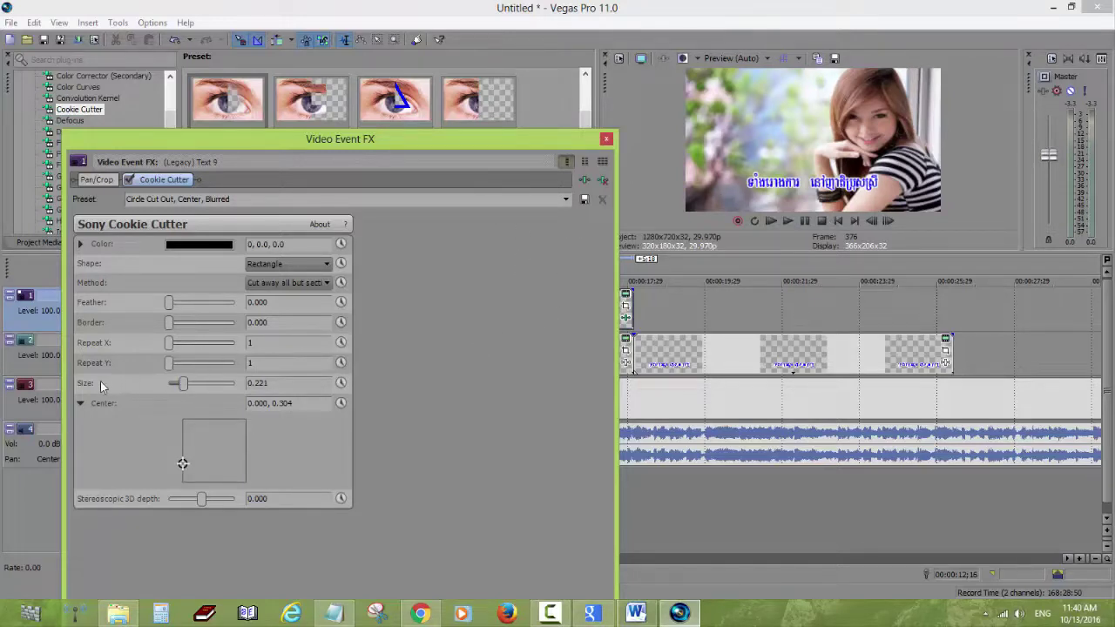
{"action": "left_click", "coordinate": [341, 383]}
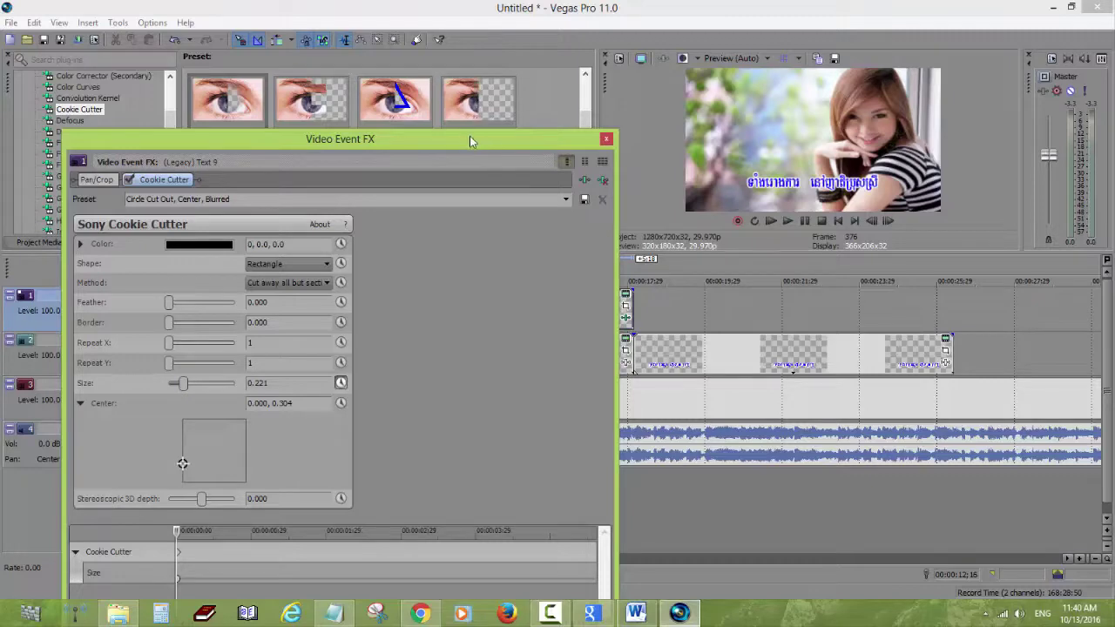
{"action": "left_click_drag", "start_coordinate": [469, 136], "coordinate": [465, 164]}
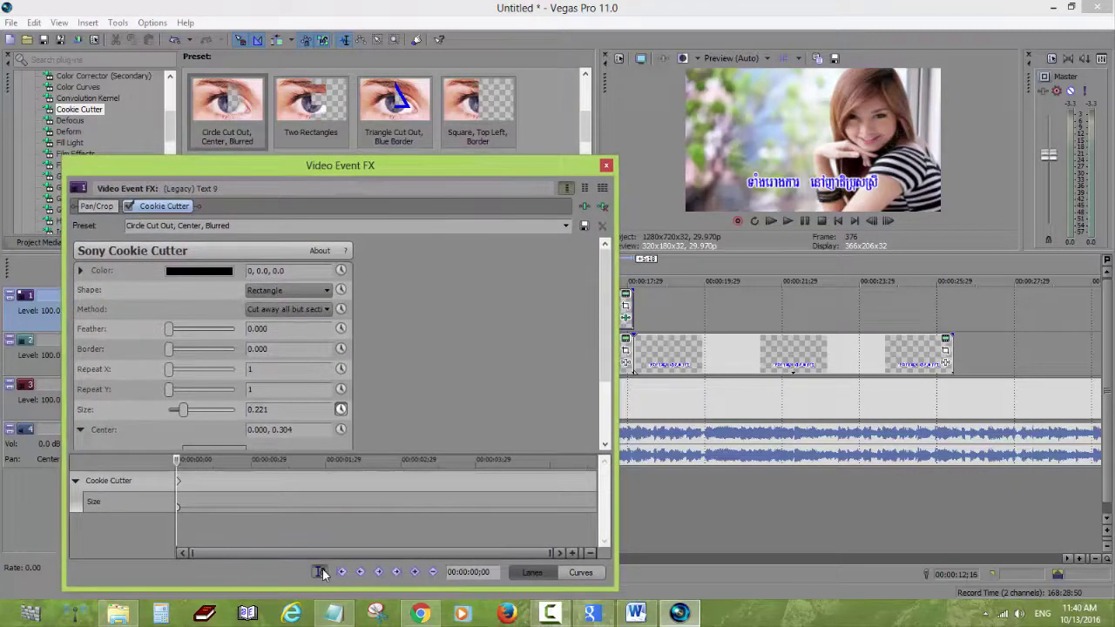
{"action": "left_click_drag", "start_coordinate": [606, 314], "coordinate": [607, 371]}
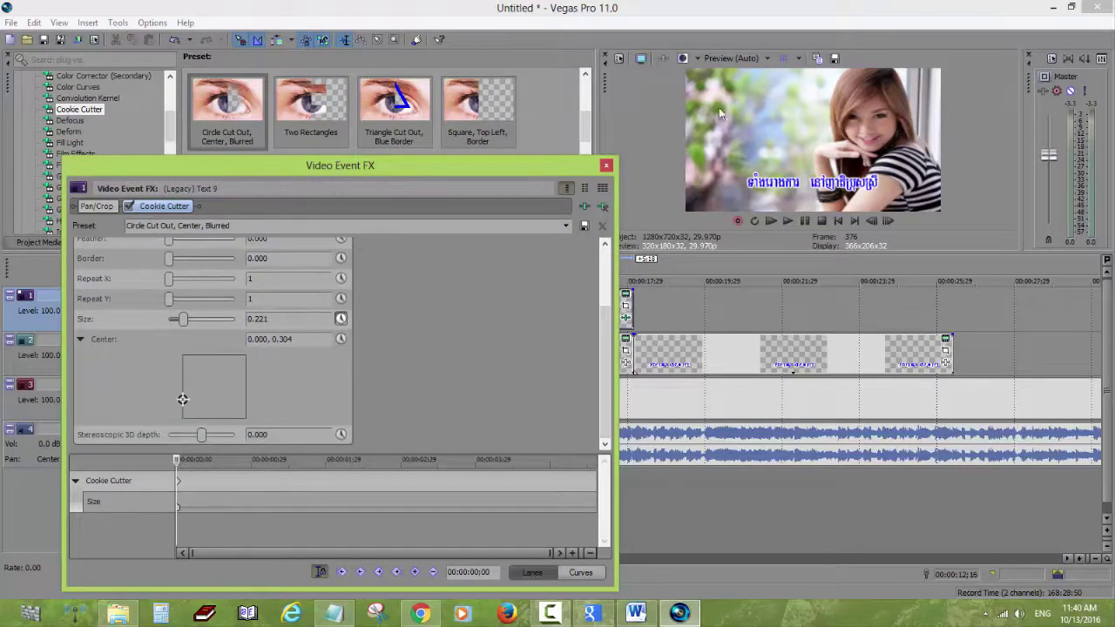
Play the lyric line, stop near its end at 00:00:17;29, and set the Cookie Cutter size there to 0.789.
{"action": "left_click", "coordinate": [757, 74]}
{"action": "key", "text": "space"}
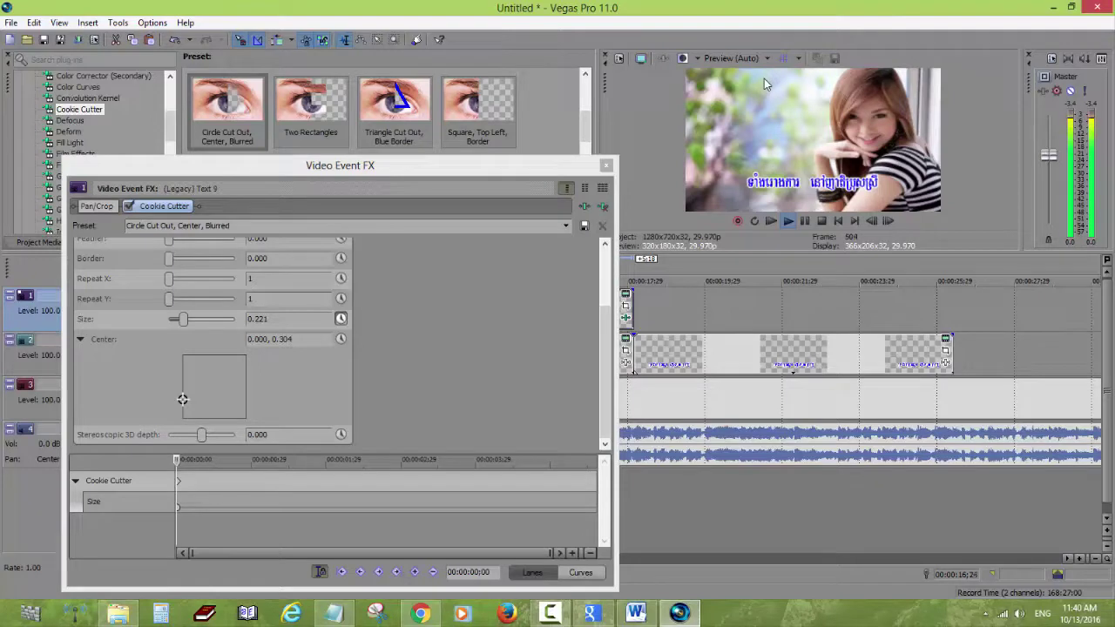
{"action": "key", "text": "Return"}
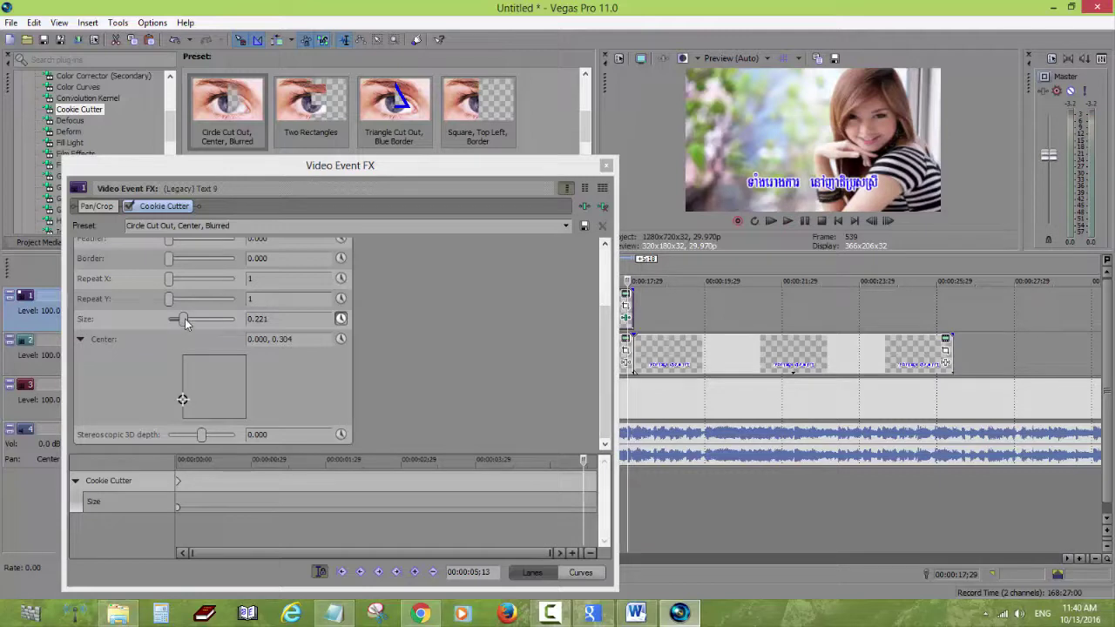
{"action": "left_click_drag", "start_coordinate": [185, 322], "coordinate": [221, 320]}
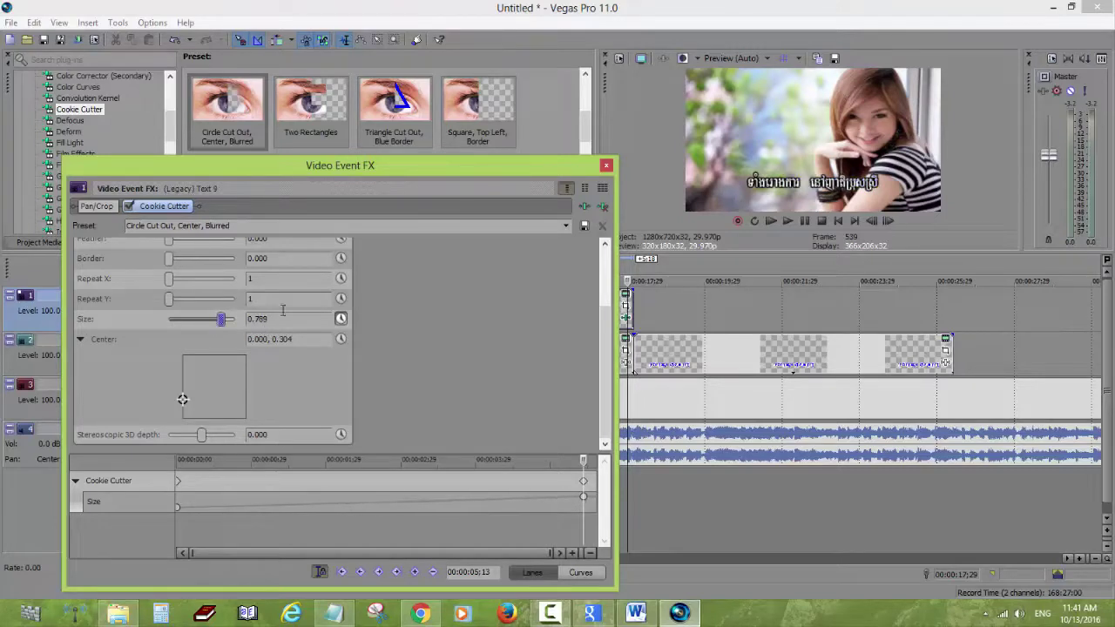
Close the effect settings and replay the second white lyric line from just before its start to check its reveal timing.
{"action": "left_click", "coordinate": [607, 167]}
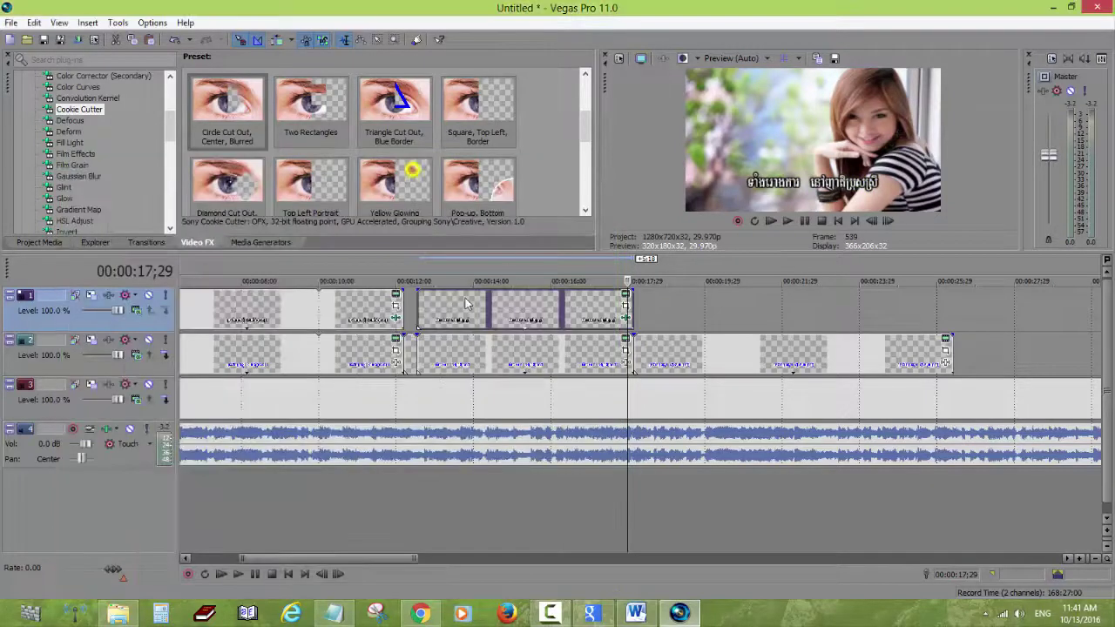
{"action": "left_click", "coordinate": [413, 312]}
{"action": "key", "text": "space"}
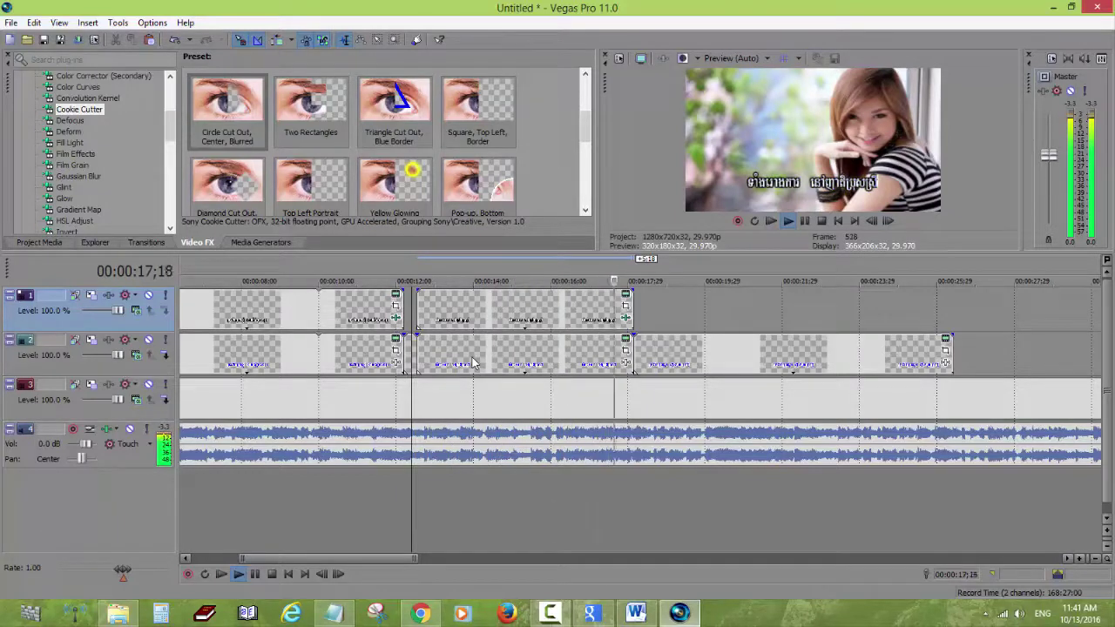
{"action": "key", "text": "Return"}
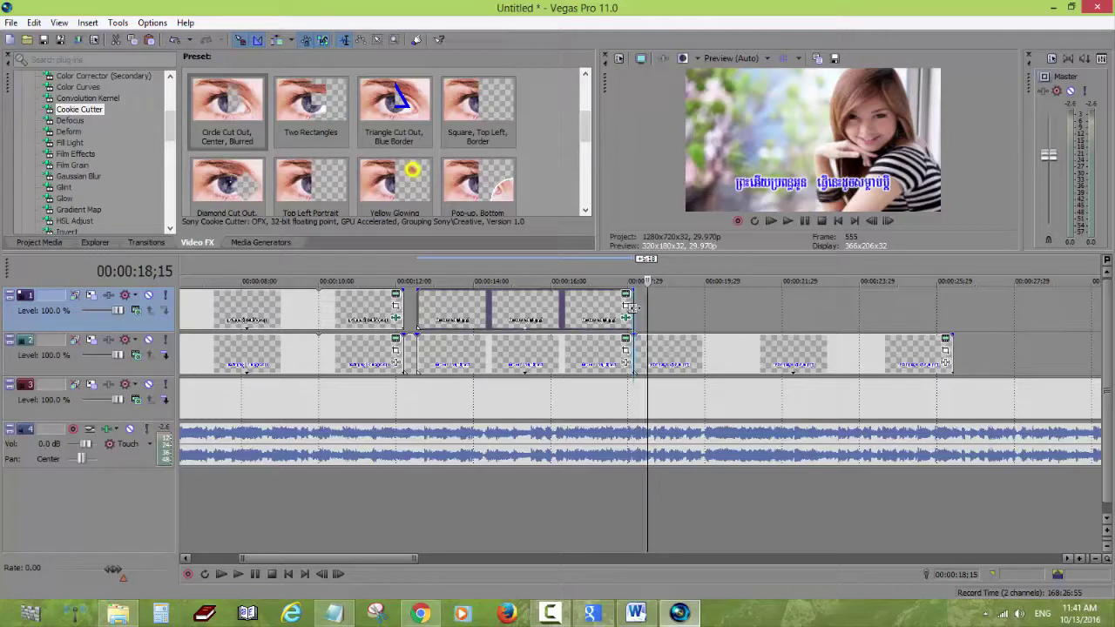
Extend the second white lyric event's end to 00:00:18;15 and trim the third blue lyric event's start to the same point.
{"action": "left_click", "coordinate": [639, 305]}
{"action": "left_click_drag", "start_coordinate": [638, 305], "coordinate": [647, 307]}
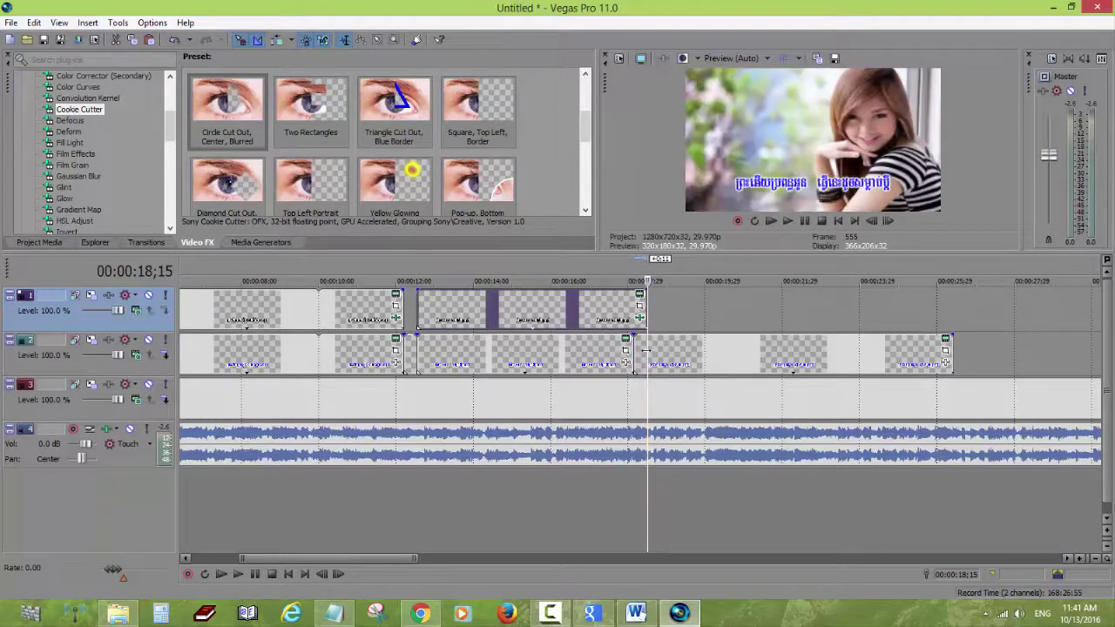
{"action": "left_click", "coordinate": [645, 348]}
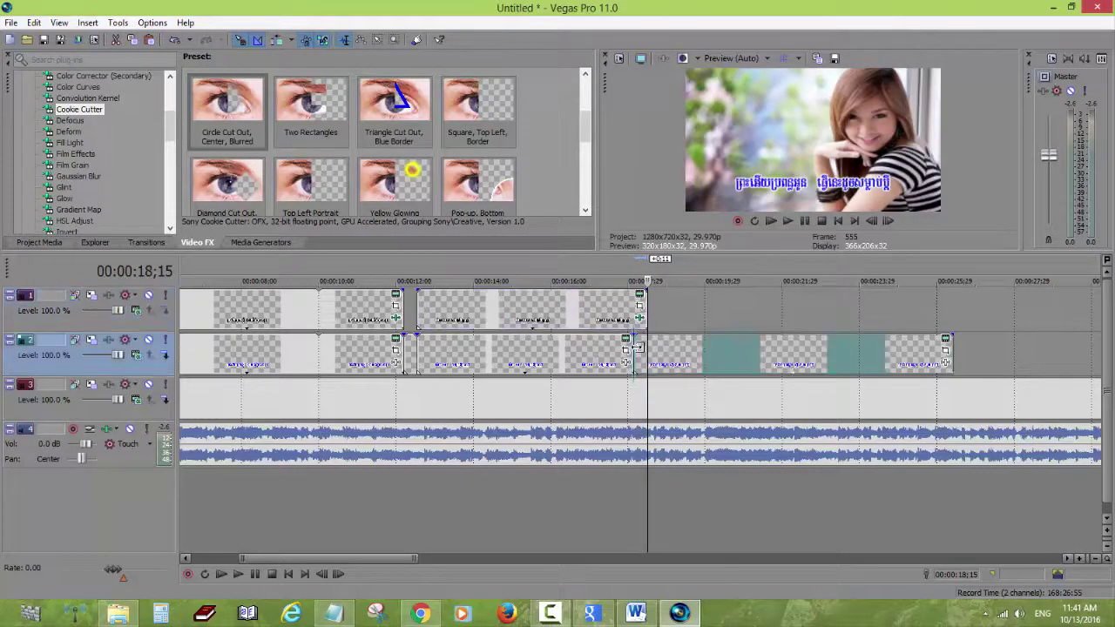
{"action": "left_click_drag", "start_coordinate": [647, 346], "coordinate": [650, 346]}
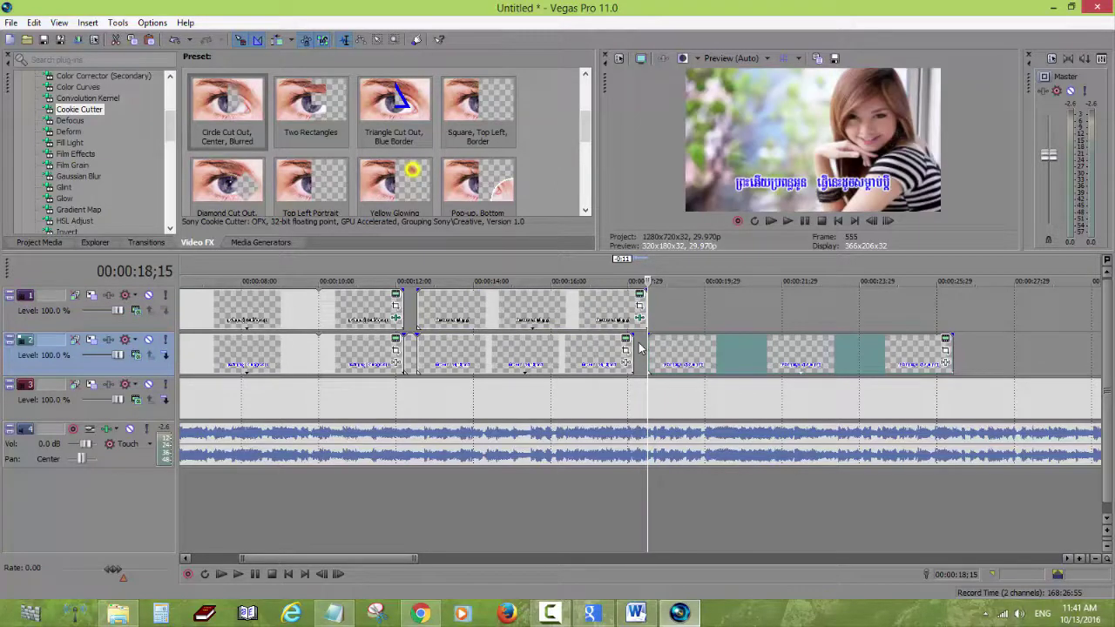
Replay the second lyric line and its transition into the third line to check the reveal timing.
{"action": "left_click", "coordinate": [641, 348]}
{"action": "key", "text": "space"}
{"action": "key", "text": "space"}
{"action": "key", "text": "space"}
{"action": "key", "text": "space"}
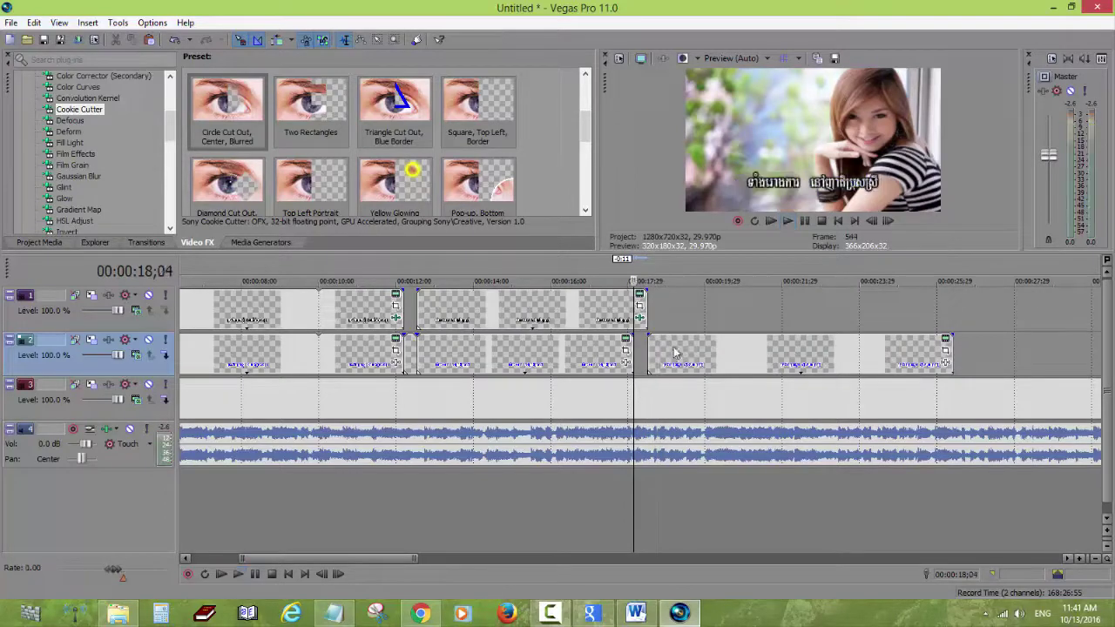
{"action": "left_click", "coordinate": [591, 317]}
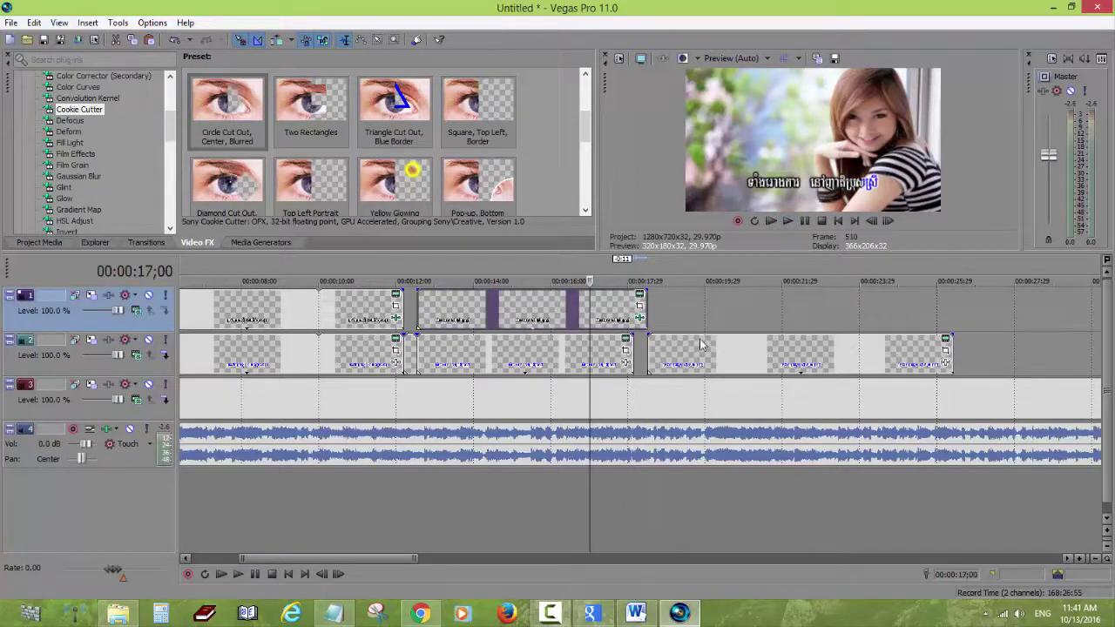
{"action": "key", "text": "space"}
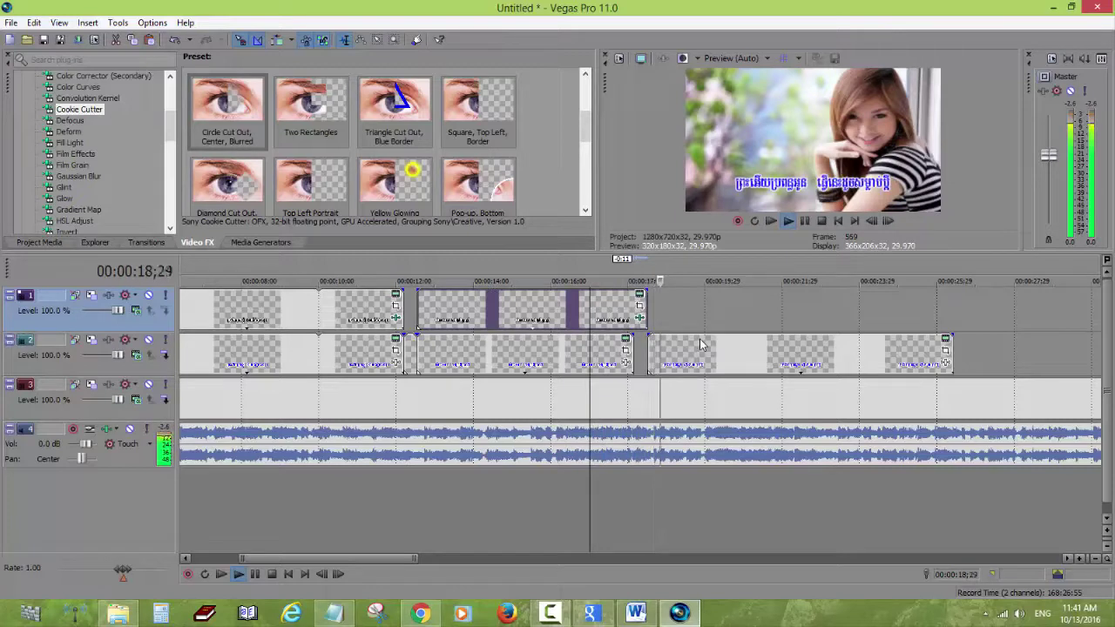
{"action": "key", "text": "space"}
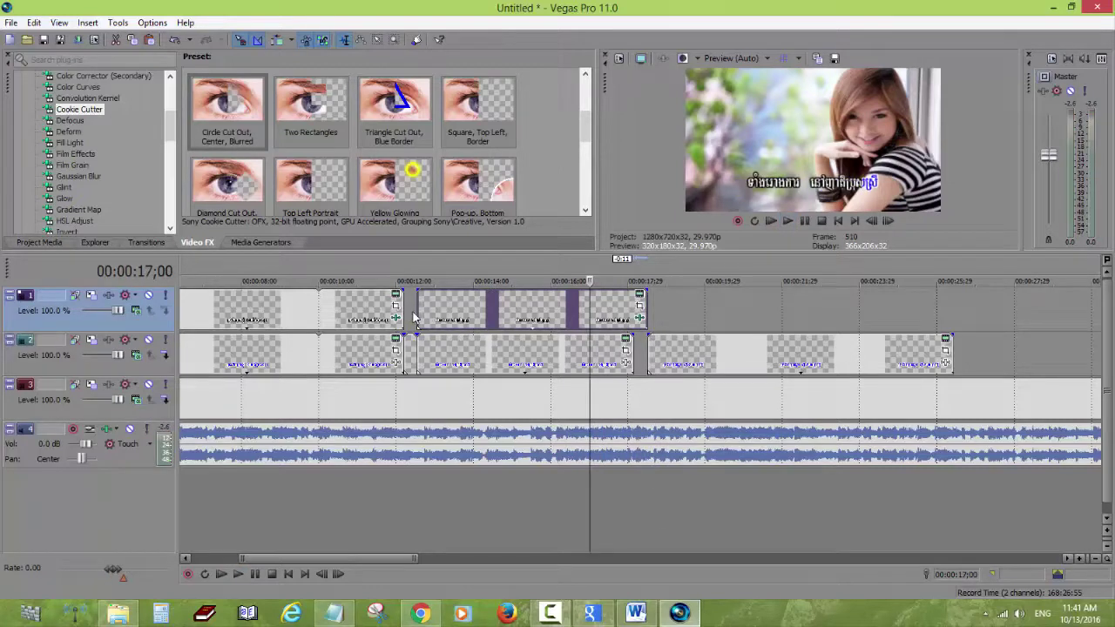
{"action": "left_click", "coordinate": [417, 317]}
{"action": "key", "text": "space"}
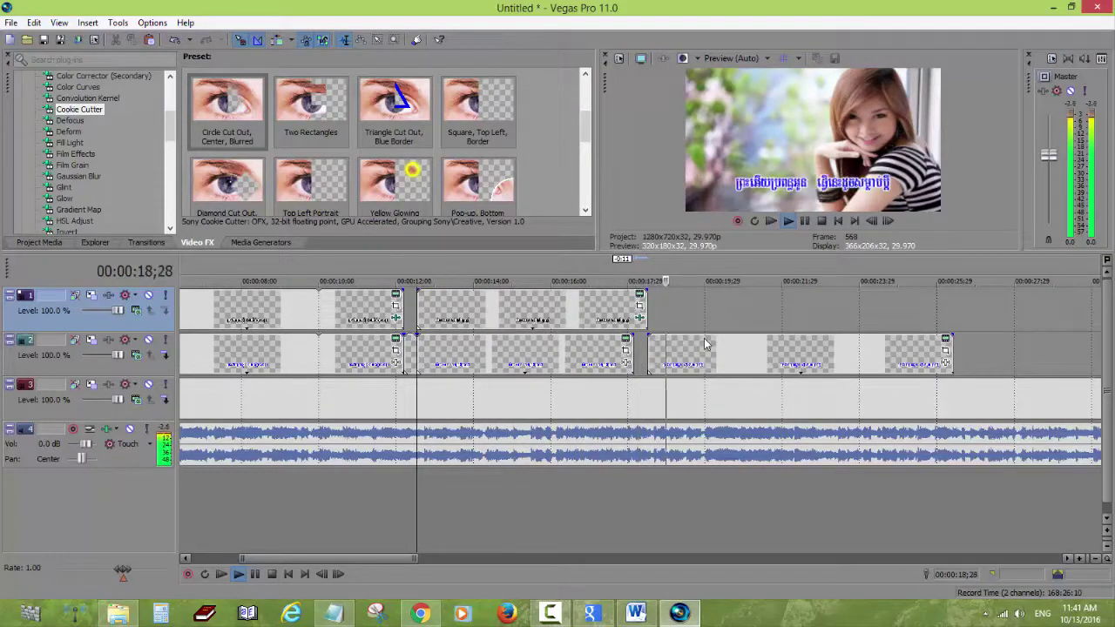
{"action": "key", "text": "space"}
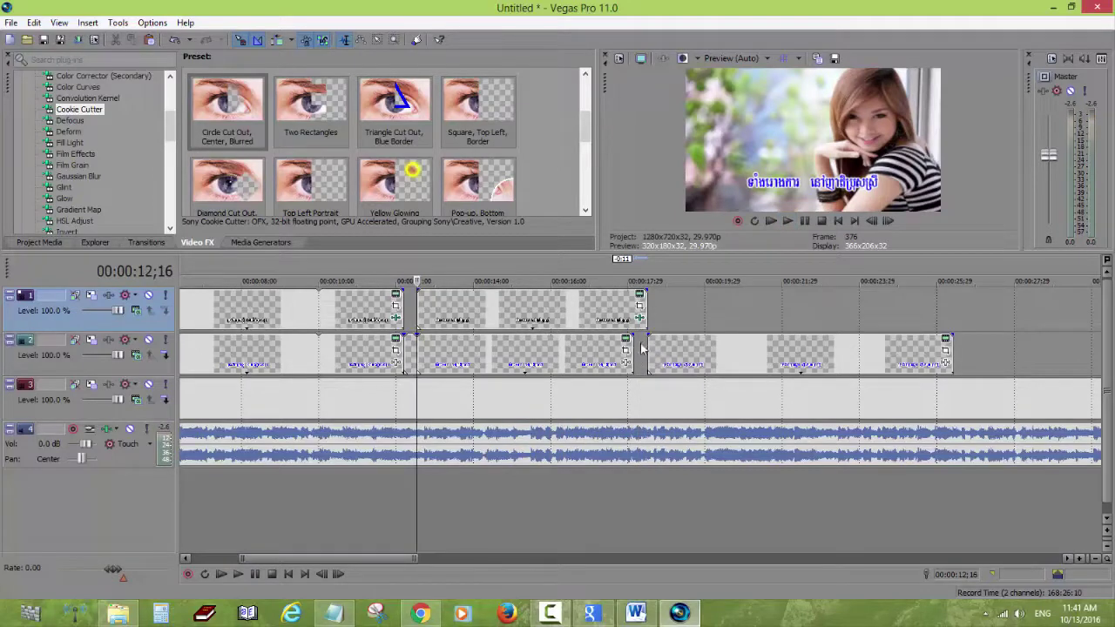
Extend the second blue lyric event's end to the start of the third blue event, and replay the line to check it.
{"action": "left_click_drag", "start_coordinate": [638, 355], "coordinate": [648, 354]}
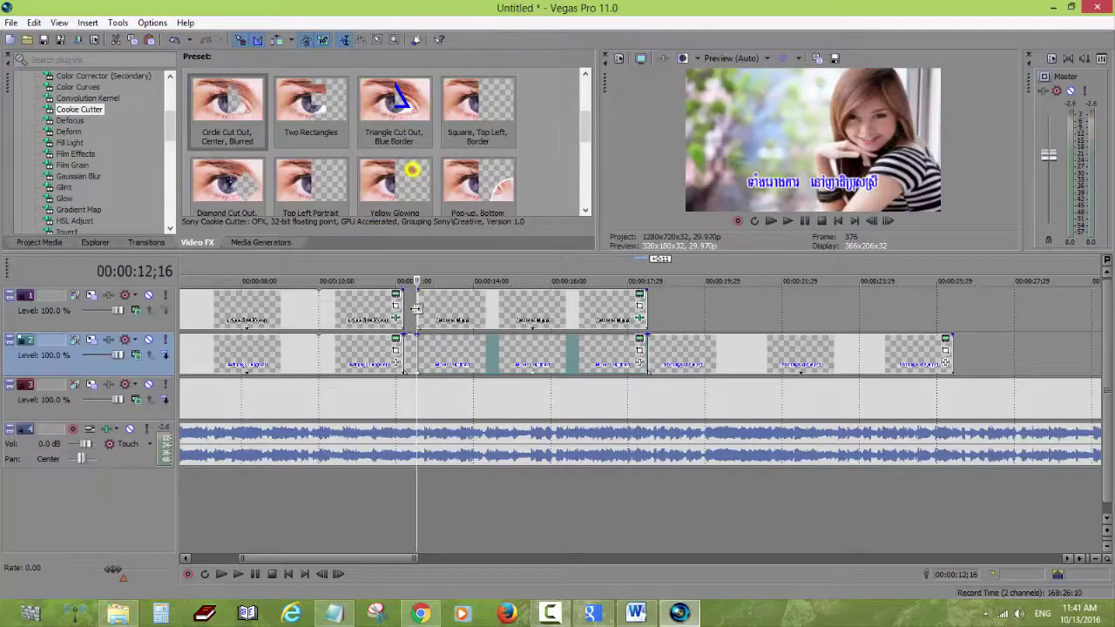
{"action": "key", "text": "space"}
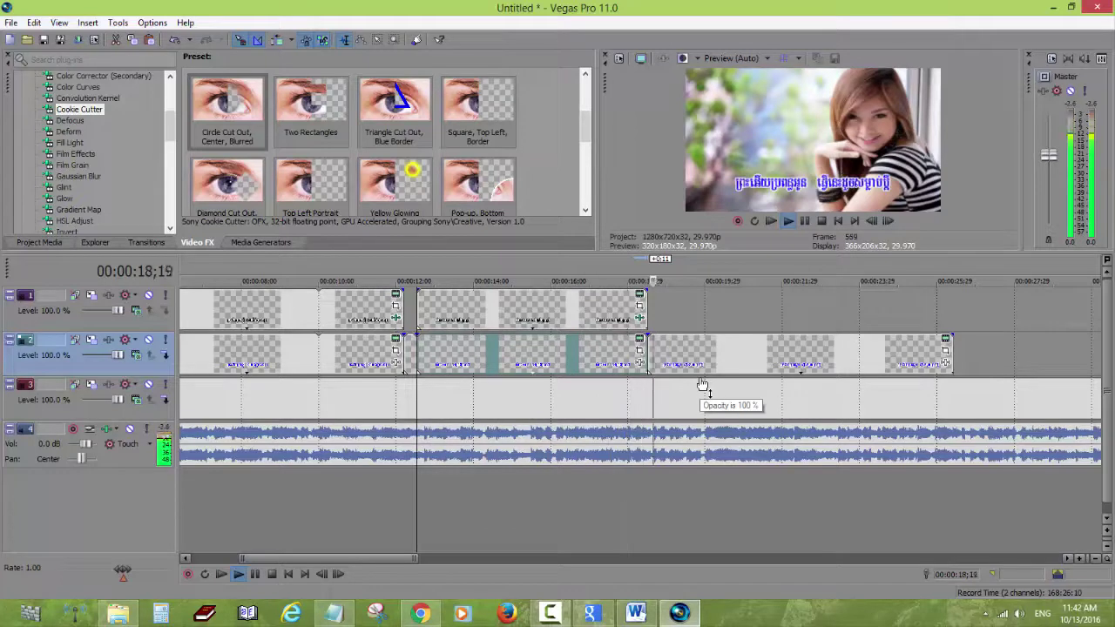
{"action": "key", "text": "space"}
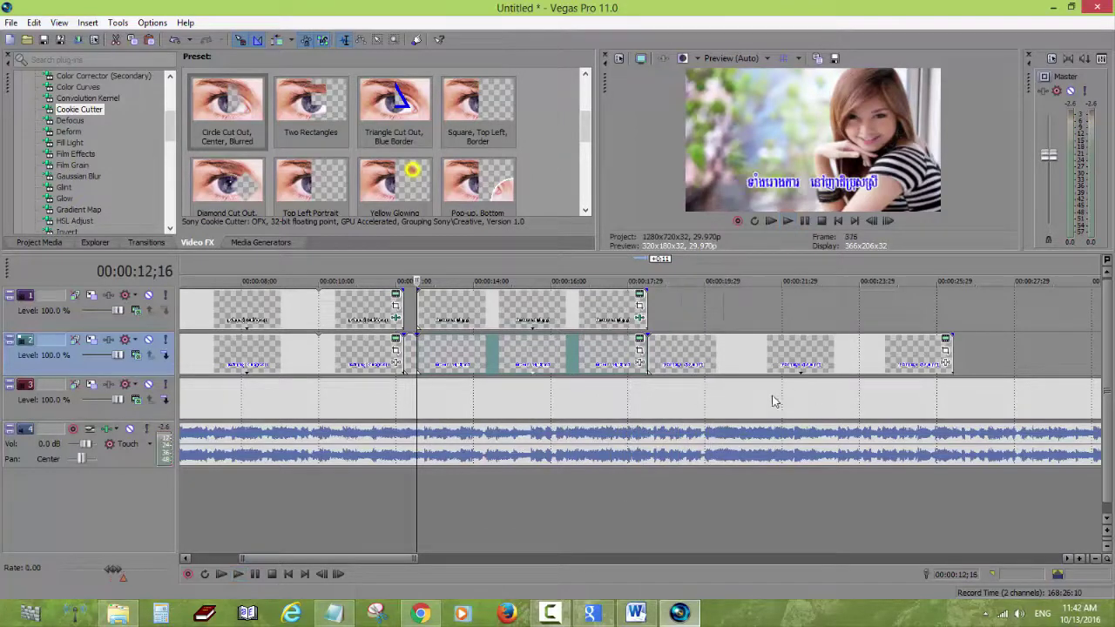
Find where the third lyric line starts being sung and split its blue event at 00:00:18;21.
{"action": "left_click", "coordinate": [658, 357]}
{"action": "key", "text": "space"}
{"action": "key", "text": "space"}
{"action": "key", "text": "space"}
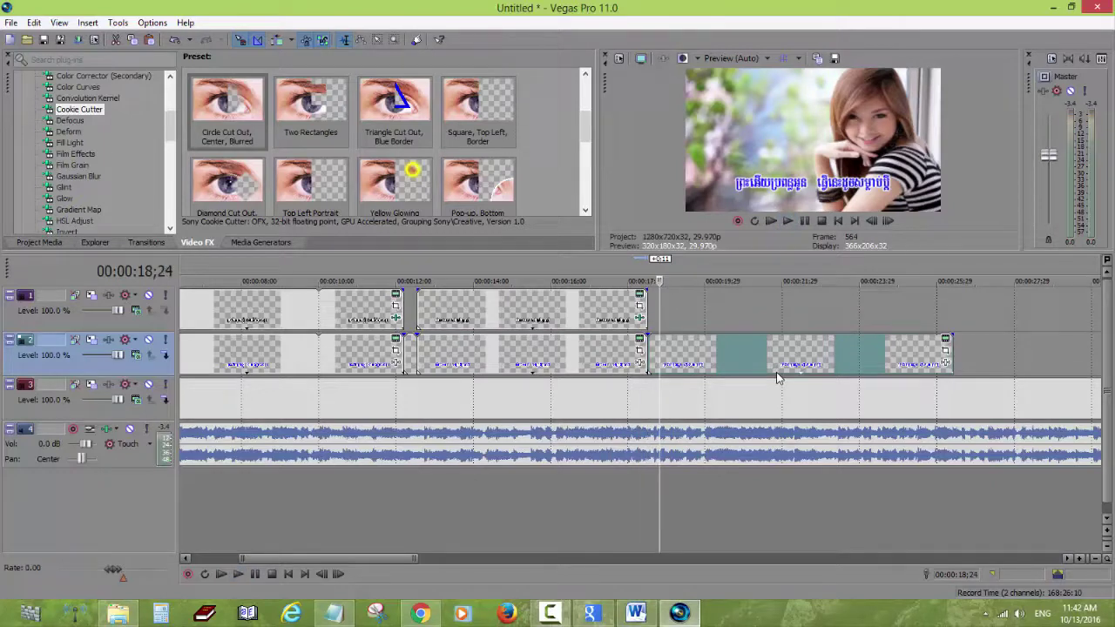
{"action": "key", "text": "space"}
{"action": "key", "text": "Left"}
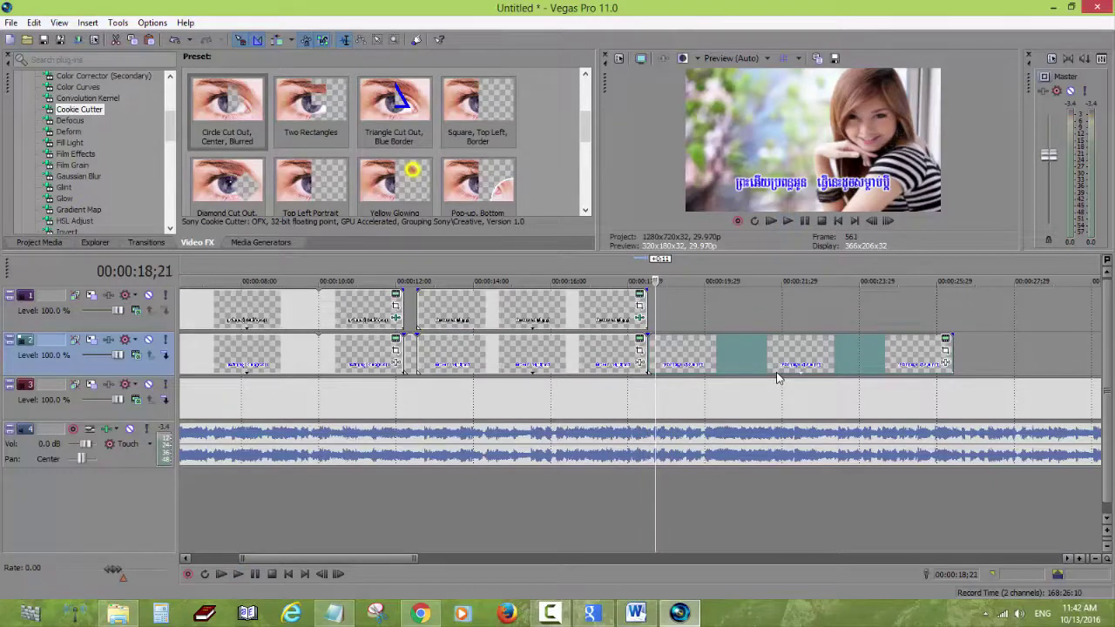
{"action": "right_click", "coordinate": [707, 354]}
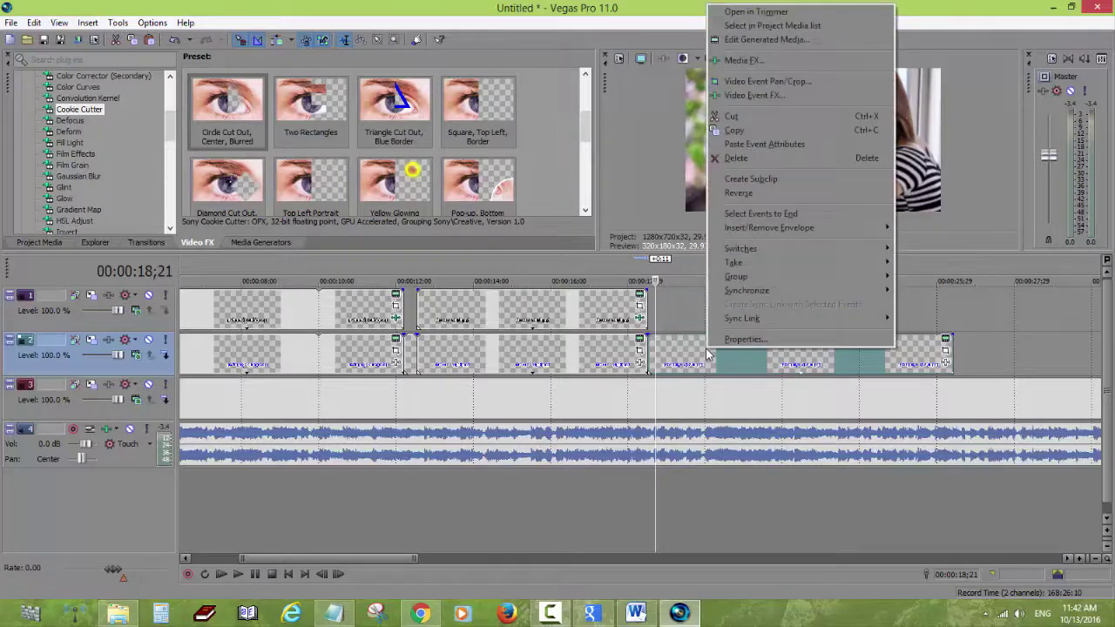
{"action": "key", "text": "Escape"}
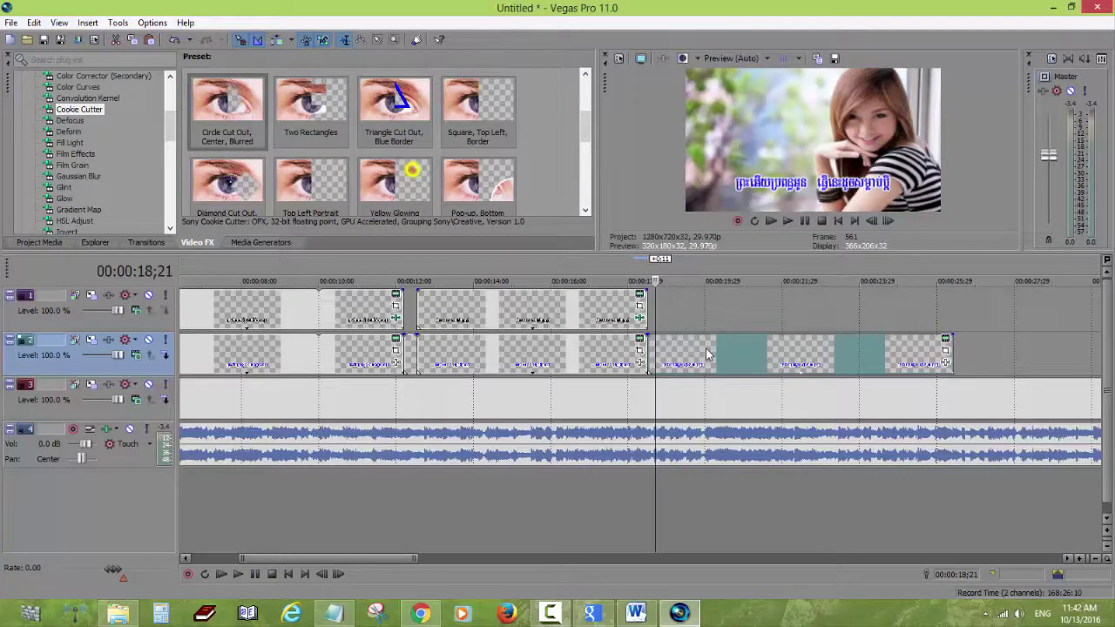
{"action": "key", "text": "s"}
Copy the longer part of the split blue lyric event and paste it on track 1 at 00:00:18;21 as a new copy of the source media.
{"action": "right_click", "coordinate": [706, 354]}
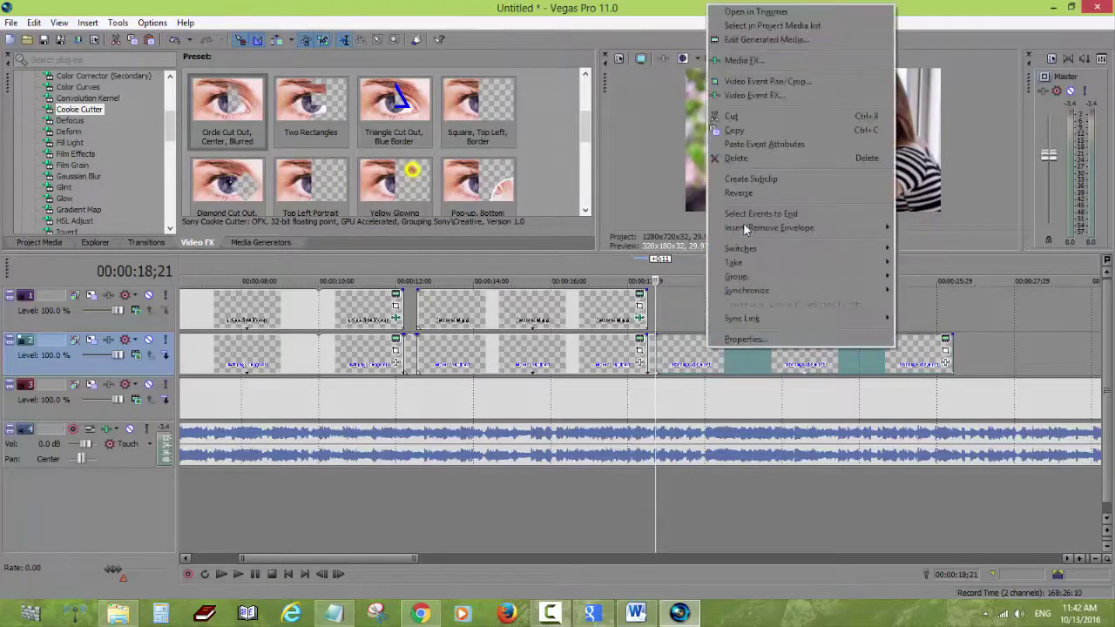
{"action": "key", "text": "Escape"}
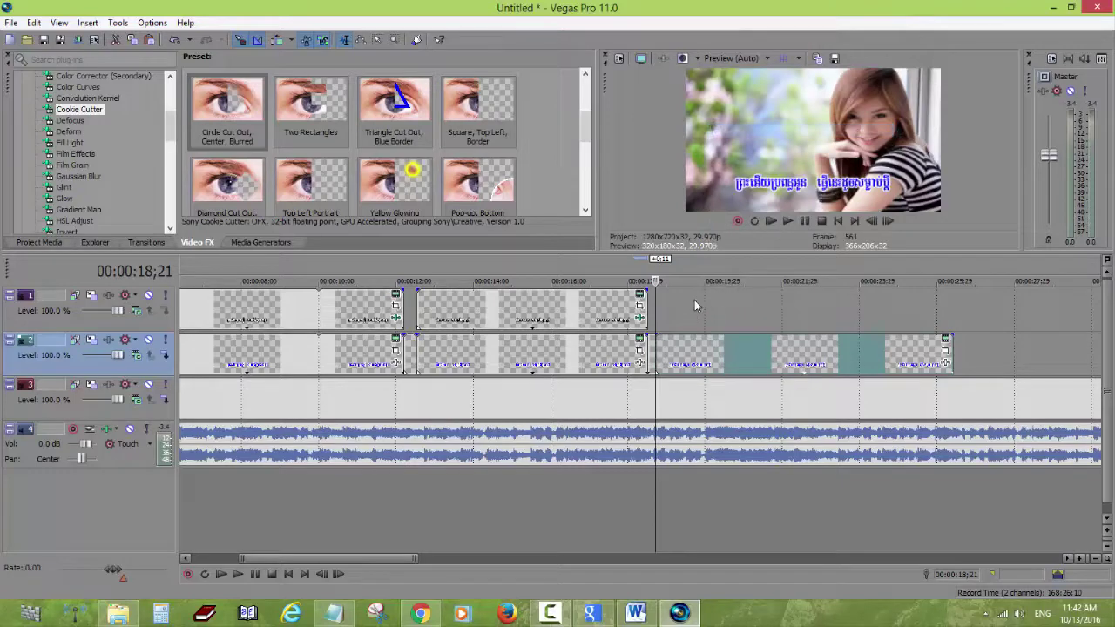
{"action": "right_click", "coordinate": [694, 300]}
{"action": "left_click", "coordinate": [736, 309]}
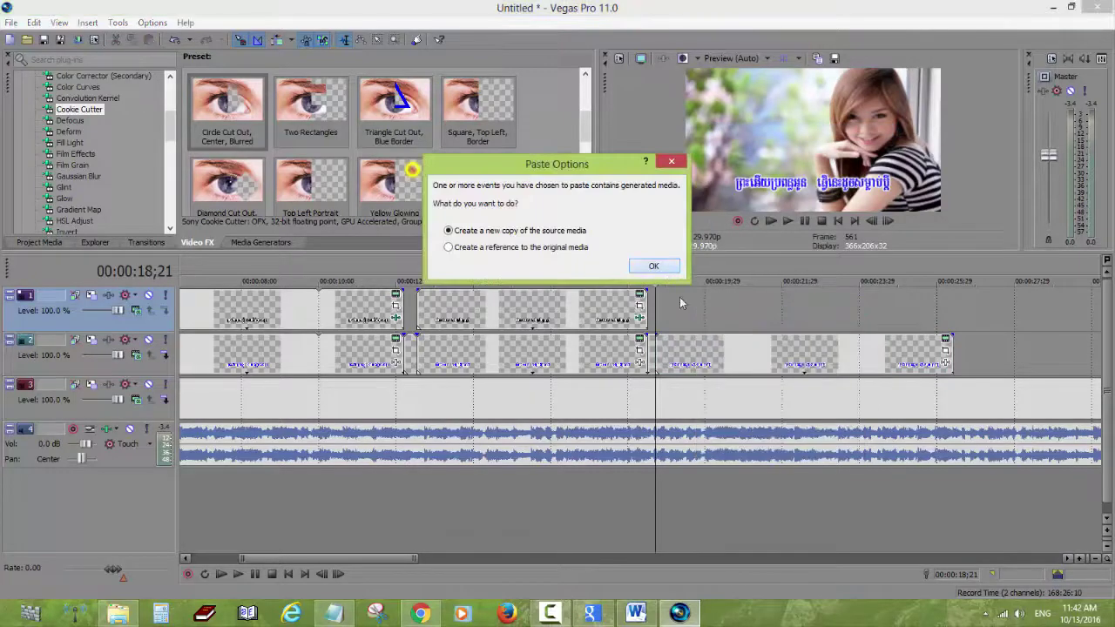
{"action": "left_click", "coordinate": [654, 266]}
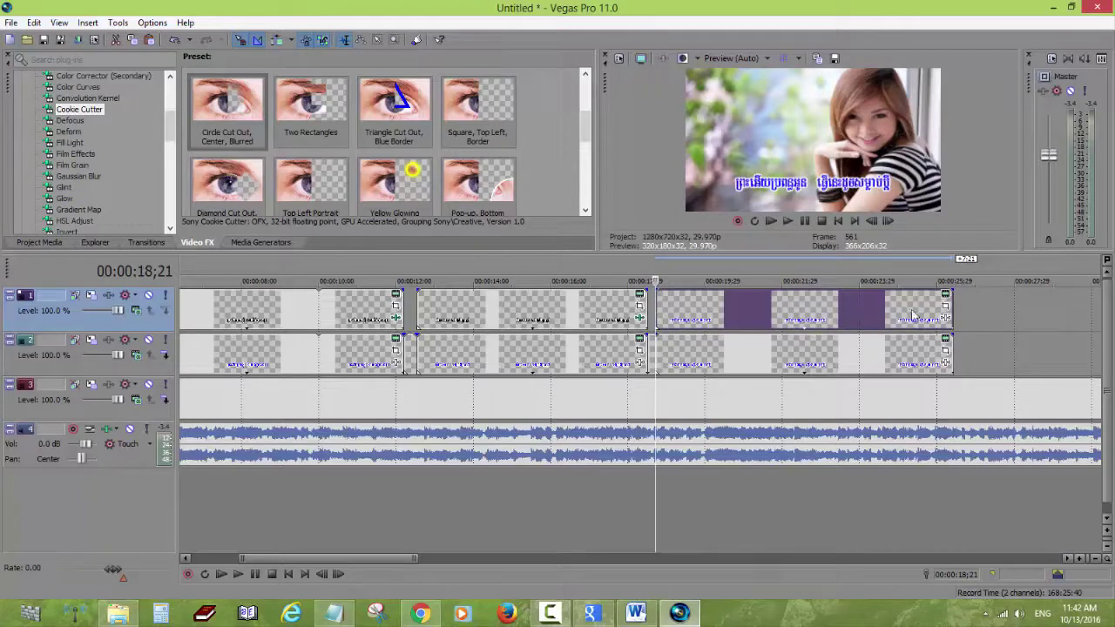
Give the pasted lyric text a white fill, a black outline and an adjusted outline width, and play the third line through.
{"action": "left_click", "coordinate": [946, 306]}
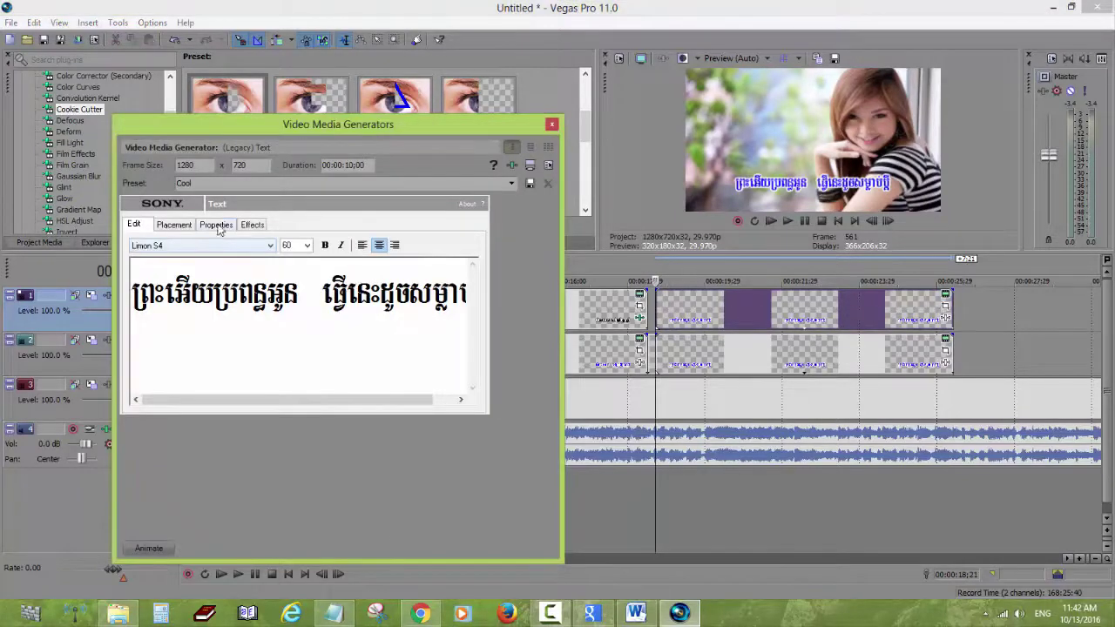
{"action": "left_click", "coordinate": [217, 225]}
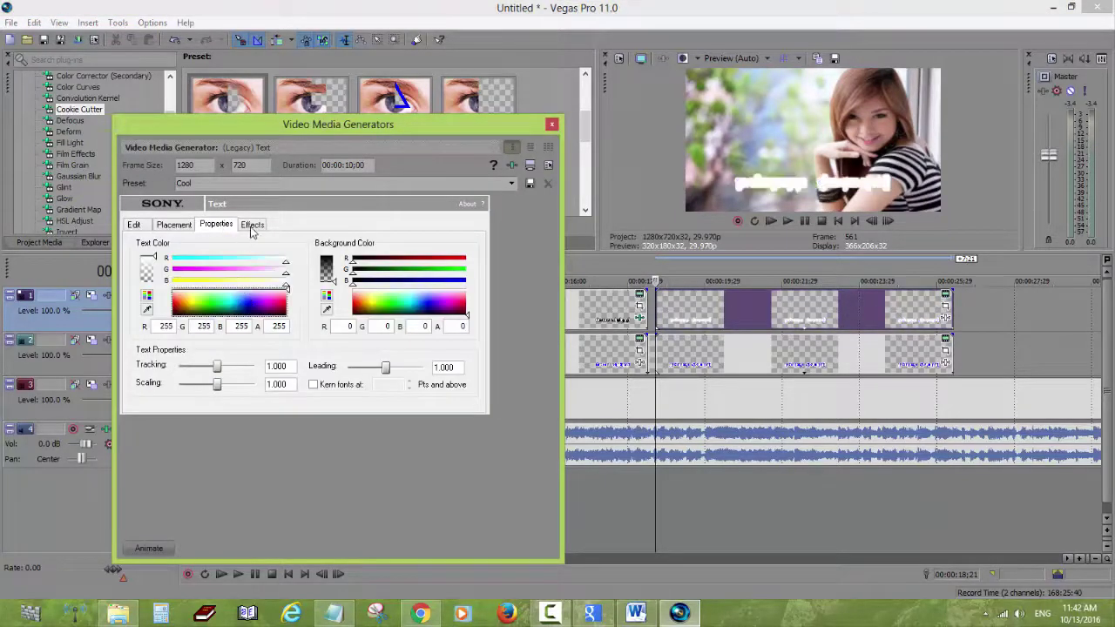
{"action": "left_click", "coordinate": [252, 225]}
{"action": "left_click", "coordinate": [277, 256]}
{"action": "left_click_drag", "start_coordinate": [329, 315], "coordinate": [314, 322]}
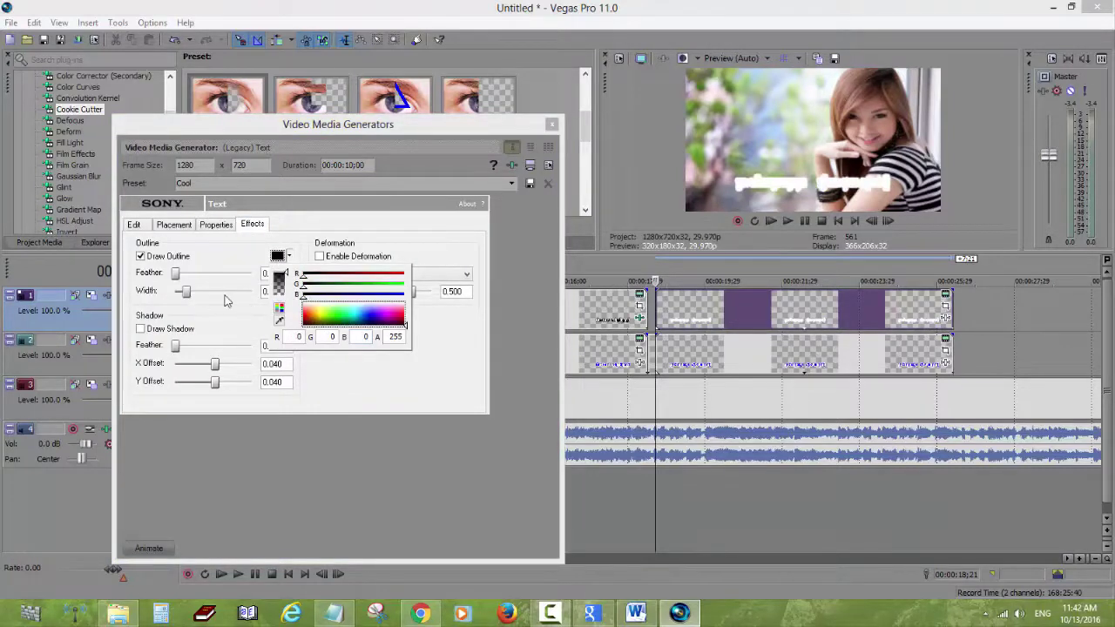
{"action": "left_click", "coordinate": [240, 318]}
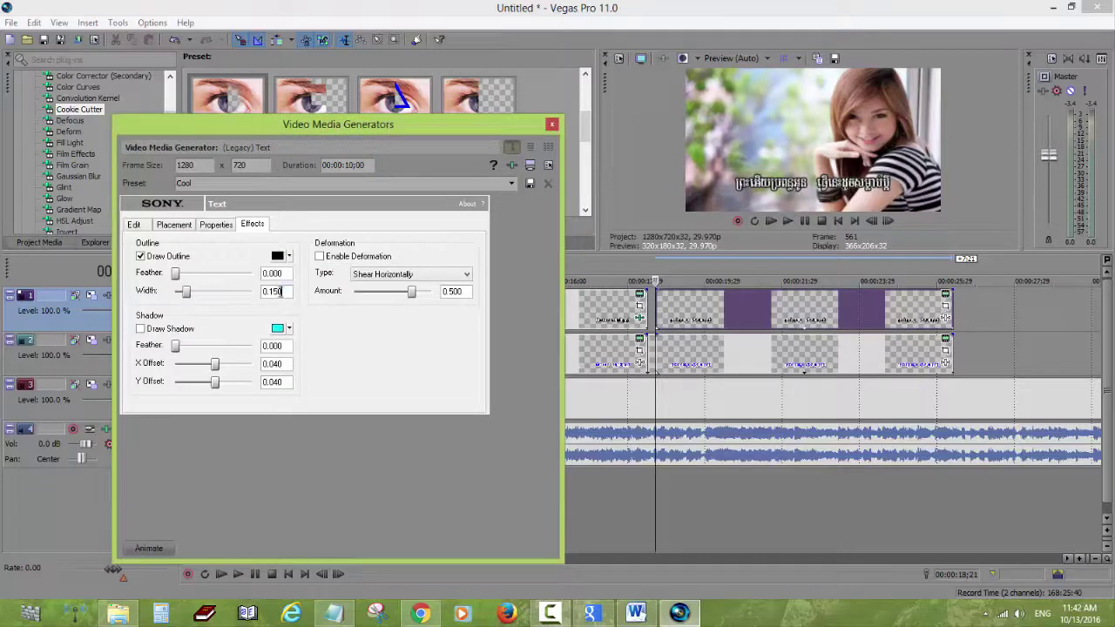
{"action": "type", "text": "7"}
{"action": "left_click", "coordinate": [552, 124]}
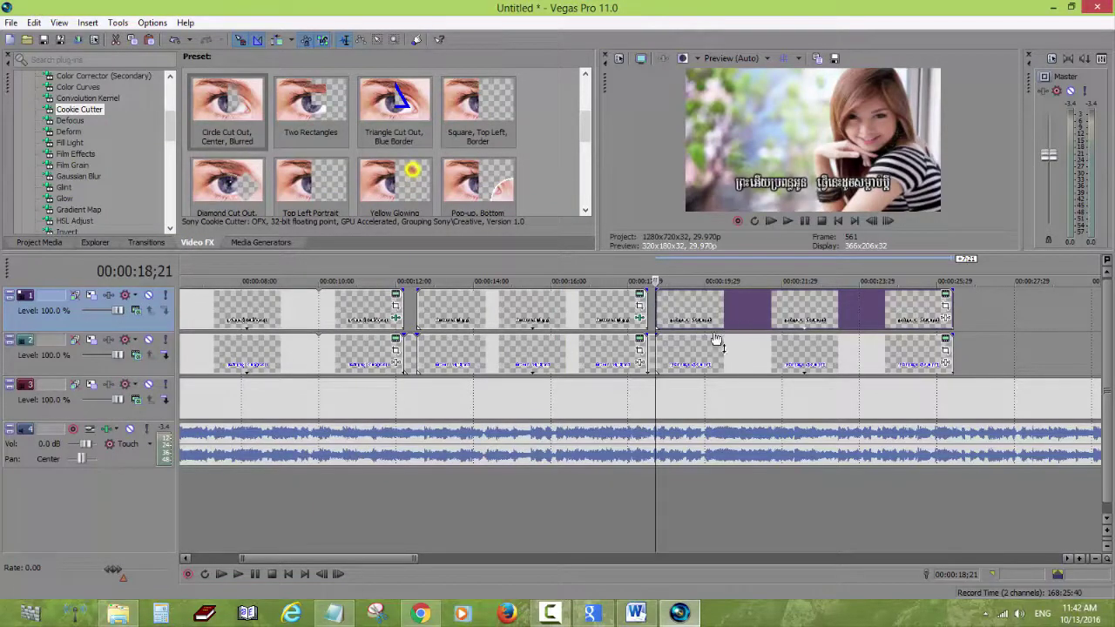
{"action": "key", "text": "space"}
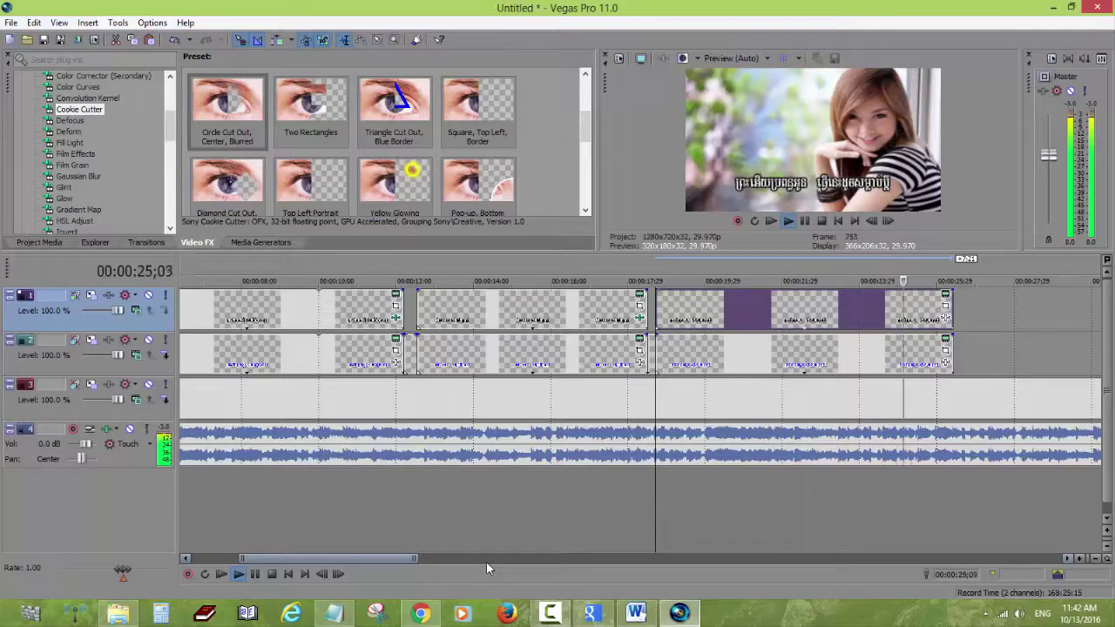
{"action": "key", "text": "space"}
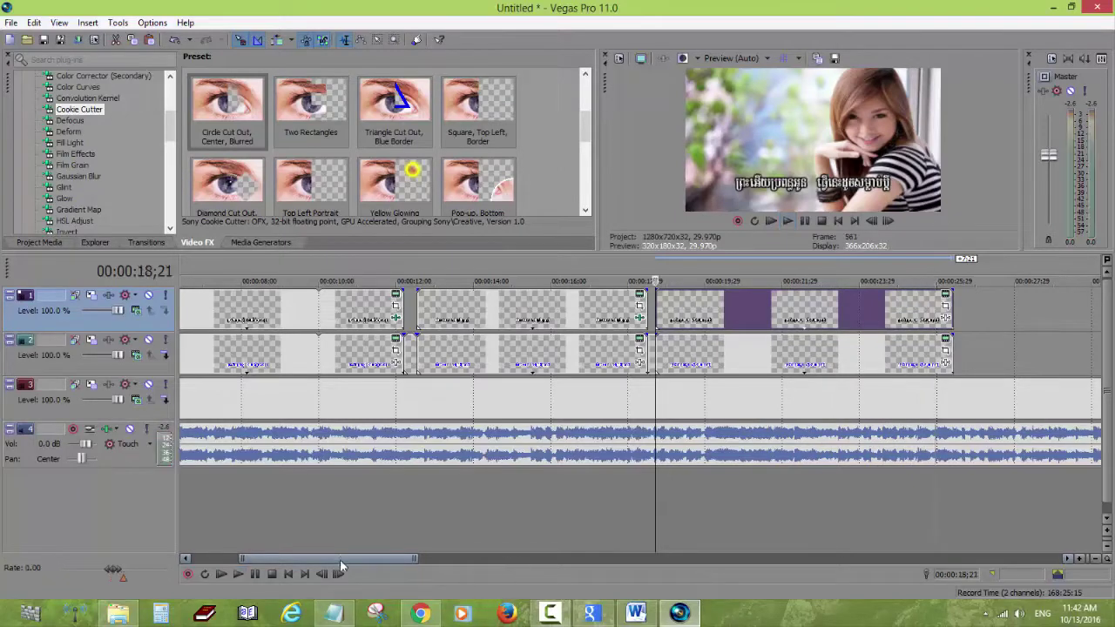
Apply Cookie Cutter to the third white lyric event with a Rectangle shape, the cut-away-all-but-section method and feather 0.000.
{"action": "left_click_drag", "start_coordinate": [353, 566], "coordinate": [390, 567]}
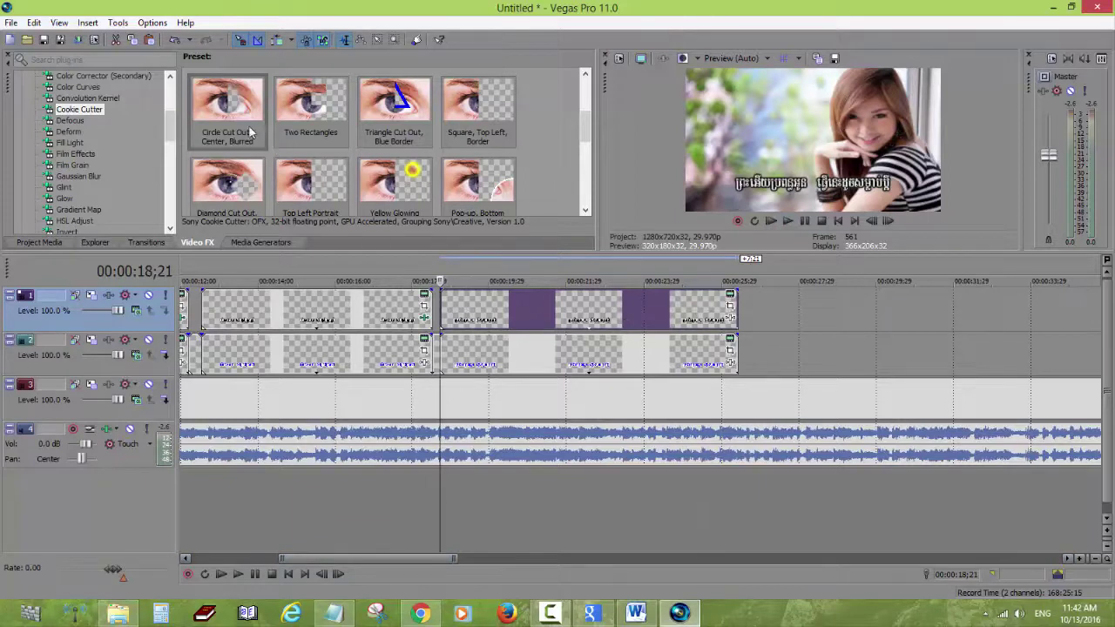
{"action": "left_click_drag", "start_coordinate": [241, 117], "coordinate": [267, 130]}
{"action": "left_click_drag", "start_coordinate": [494, 305], "coordinate": [583, 309]}
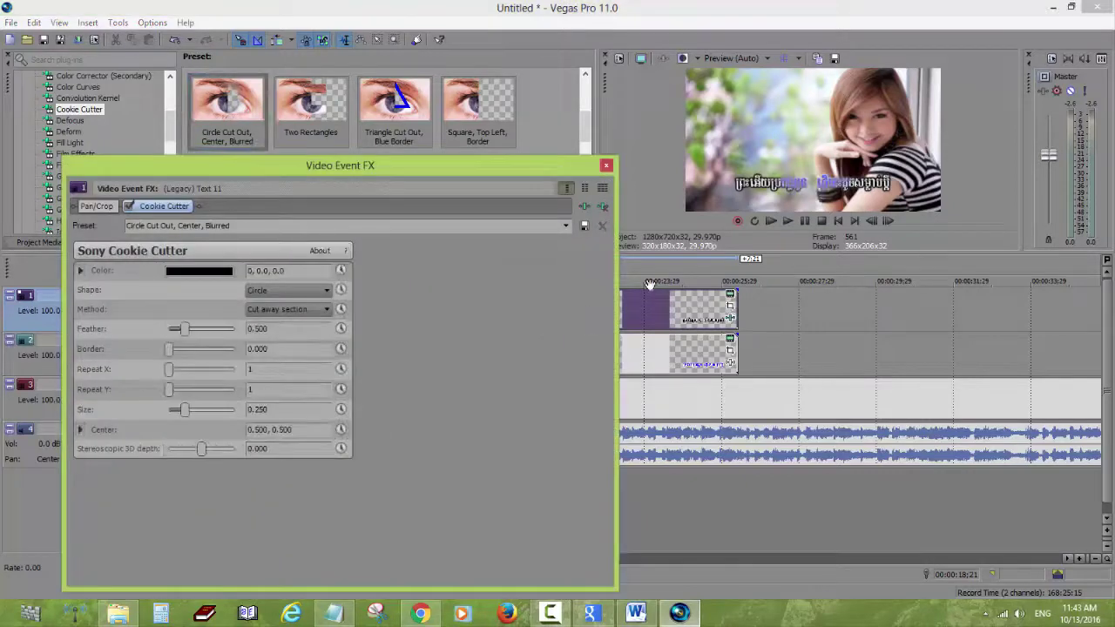
{"action": "left_click", "coordinate": [287, 291]}
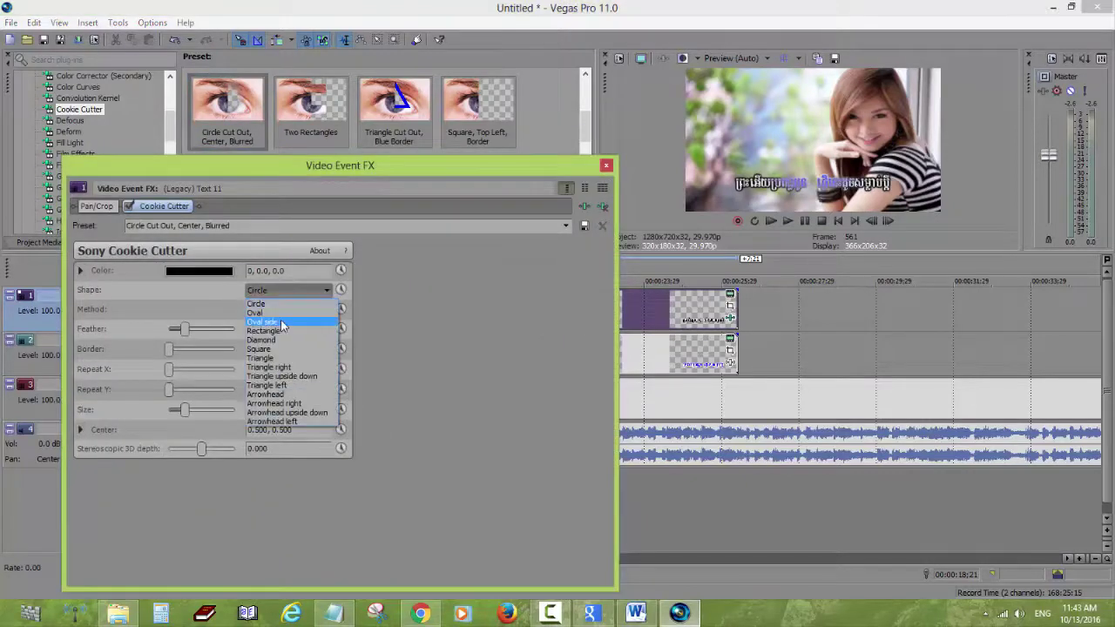
{"action": "left_click", "coordinate": [279, 319]}
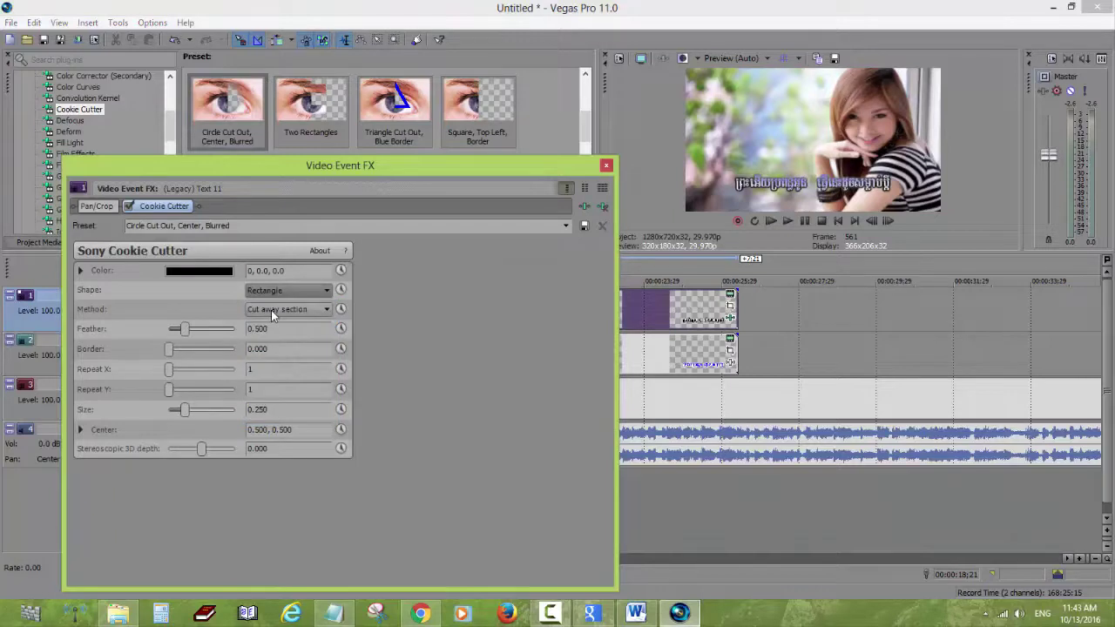
{"action": "left_click", "coordinate": [271, 310]}
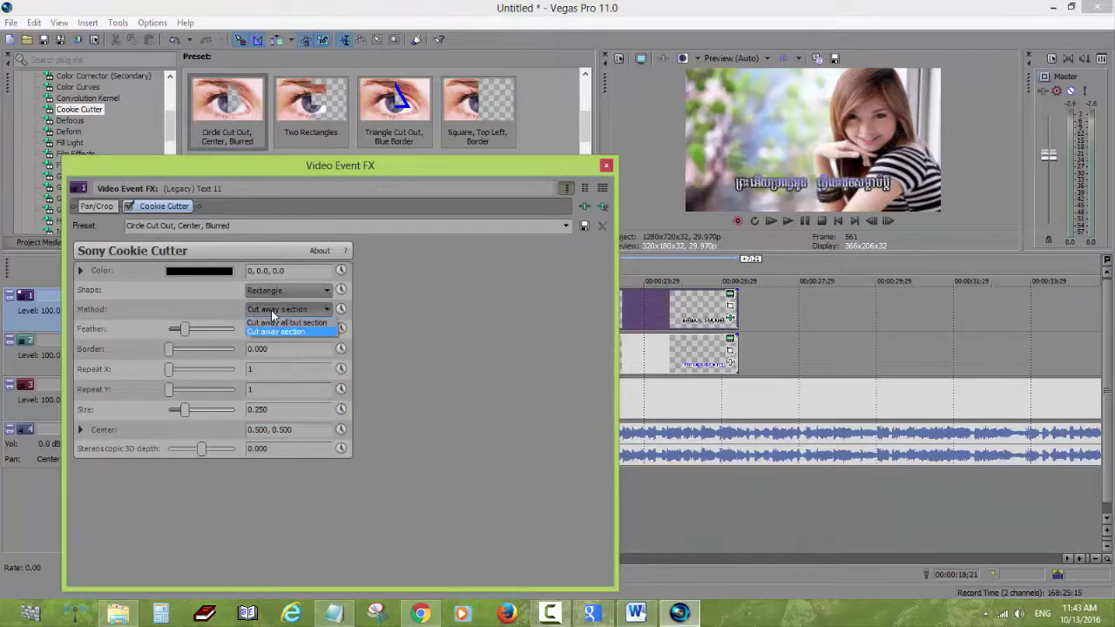
{"action": "left_click", "coordinate": [320, 322]}
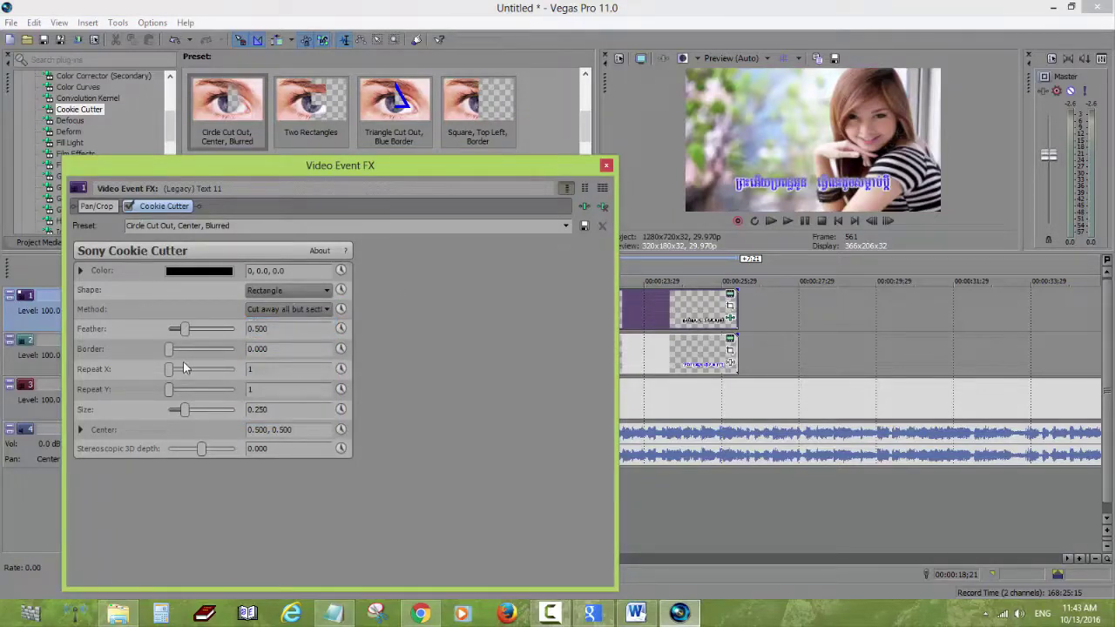
{"action": "left_click_drag", "start_coordinate": [184, 332], "coordinate": [139, 332]}
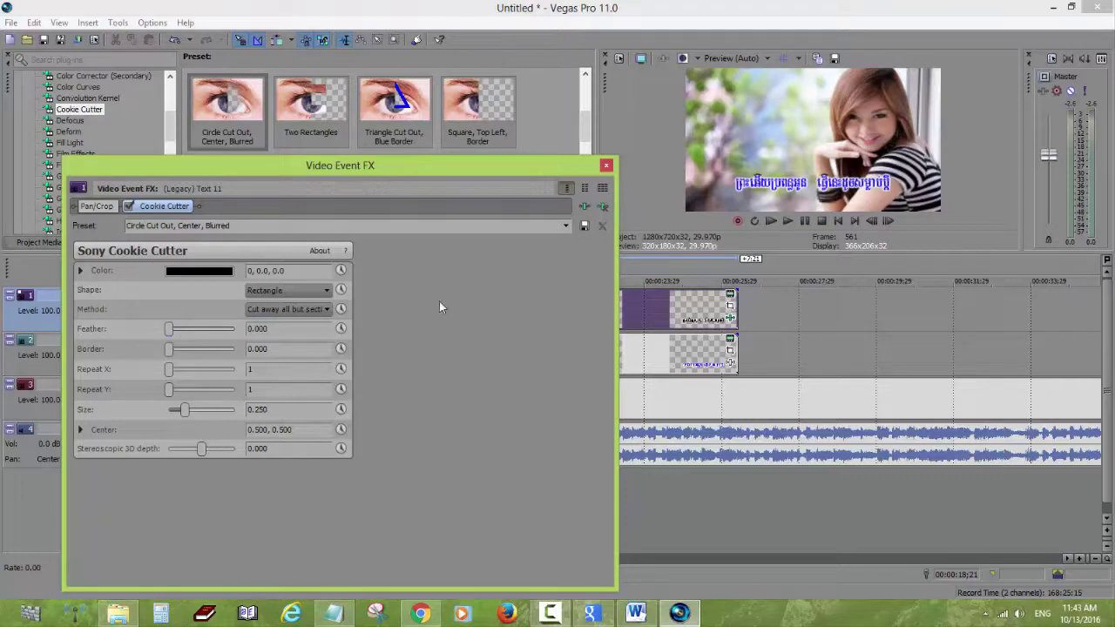
Set the Cookie Cutter center to 0.000, 0.315 and size to 0.189, and enable keyframe animation for the size.
{"action": "left_click", "coordinate": [81, 429]}
{"action": "left_click_drag", "start_coordinate": [216, 479], "coordinate": [182, 492]}
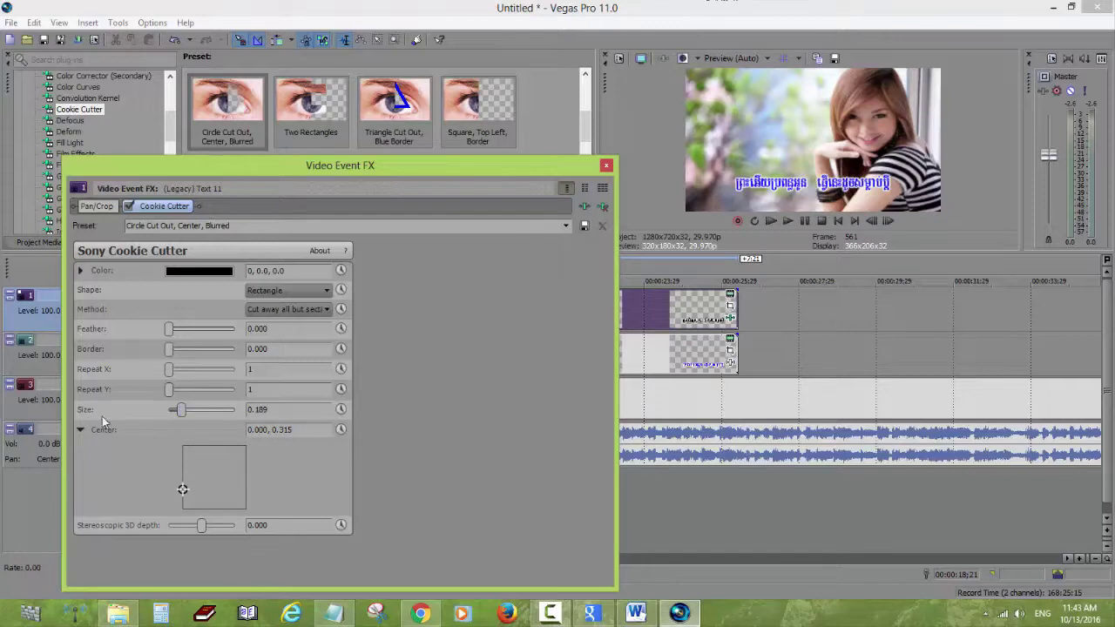
{"action": "left_click", "coordinate": [341, 410]}
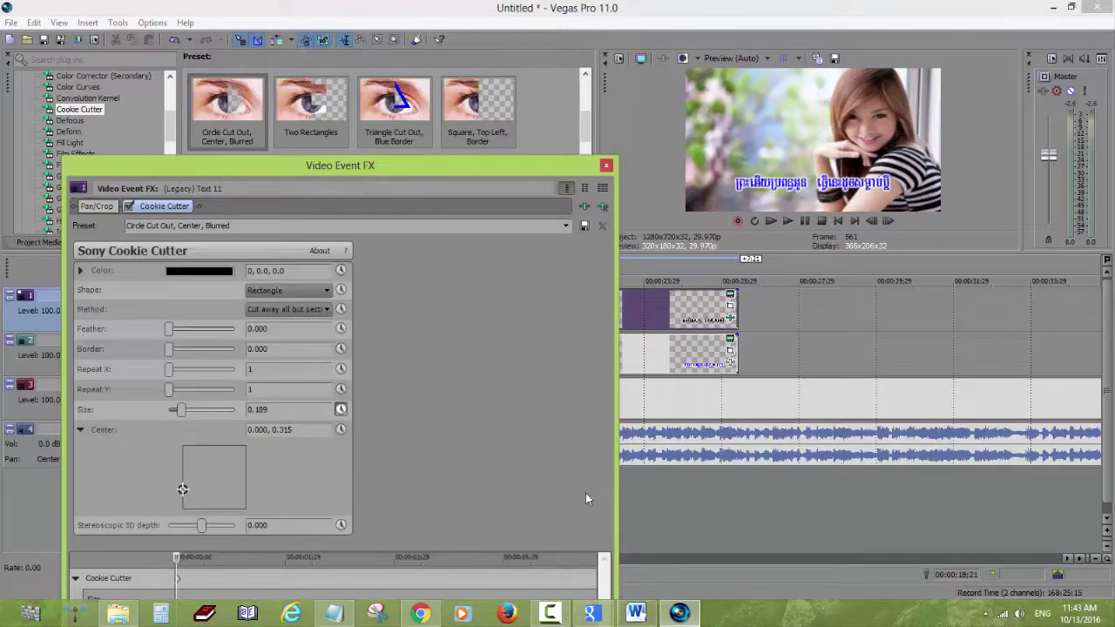
{"action": "mouse_move", "coordinate": [393, 158]}
{"action": "left_mouse_down"}
{"action": "mouse_move", "coordinate": [390, 231]}
{"action": "mouse_move", "coordinate": [403, 158]}
{"action": "mouse_move", "coordinate": [406, 182]}
{"action": "mouse_move", "coordinate": [383, 147]}
{"action": "left_mouse_up"}
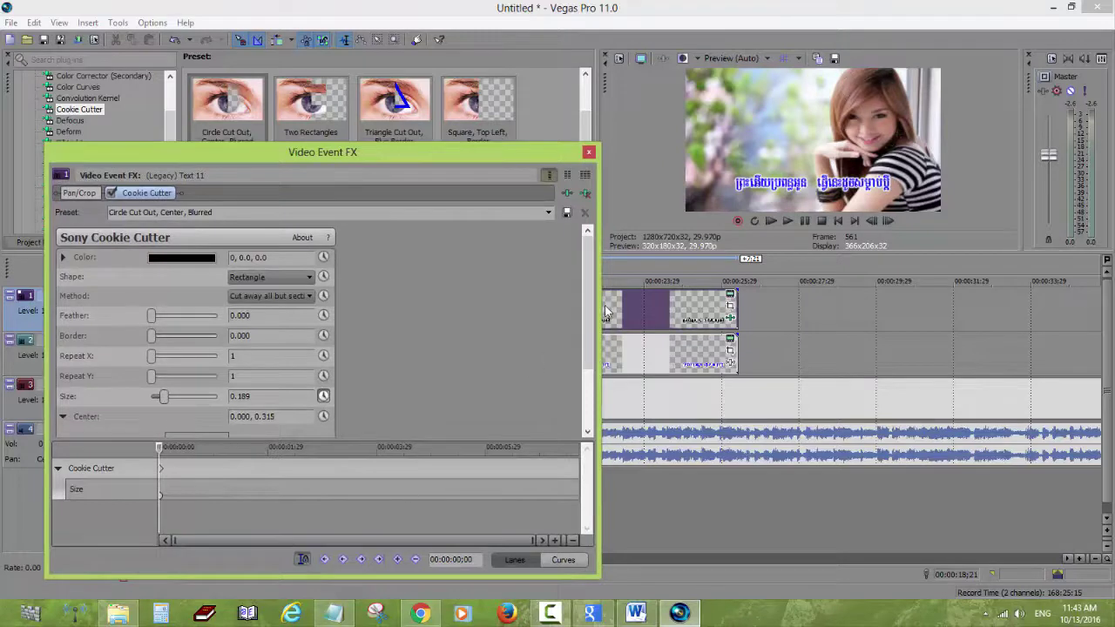
{"action": "left_click_drag", "start_coordinate": [586, 301], "coordinate": [580, 352]}
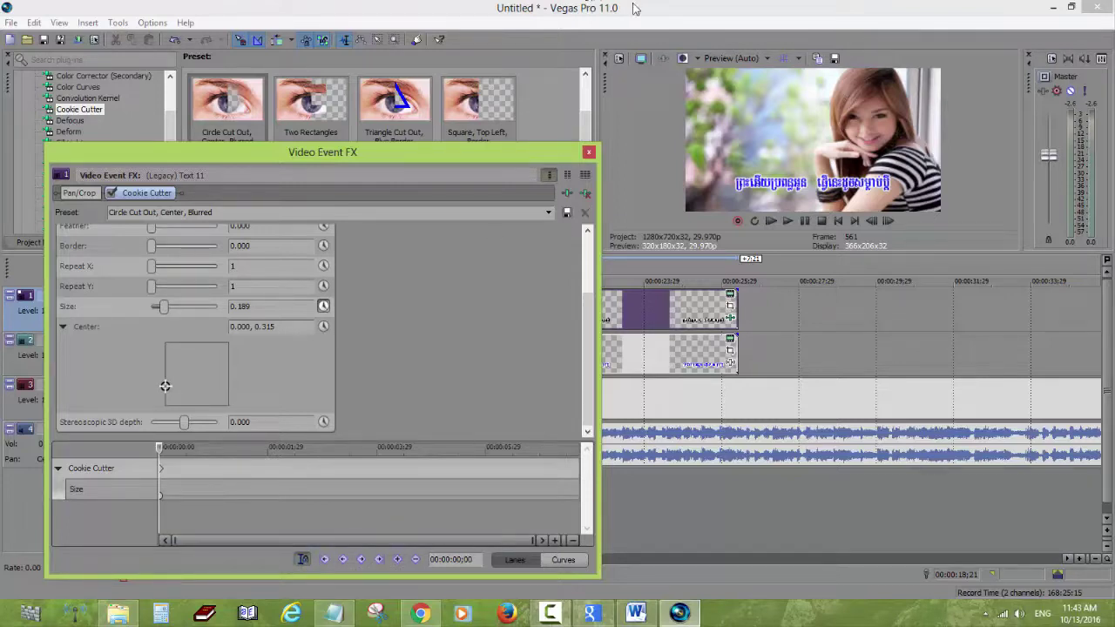
Play to the end of the third lyric line and keyframe the Cookie Cutter size at 0.789 at 00:00:07;19.
{"action": "left_click", "coordinate": [622, 35]}
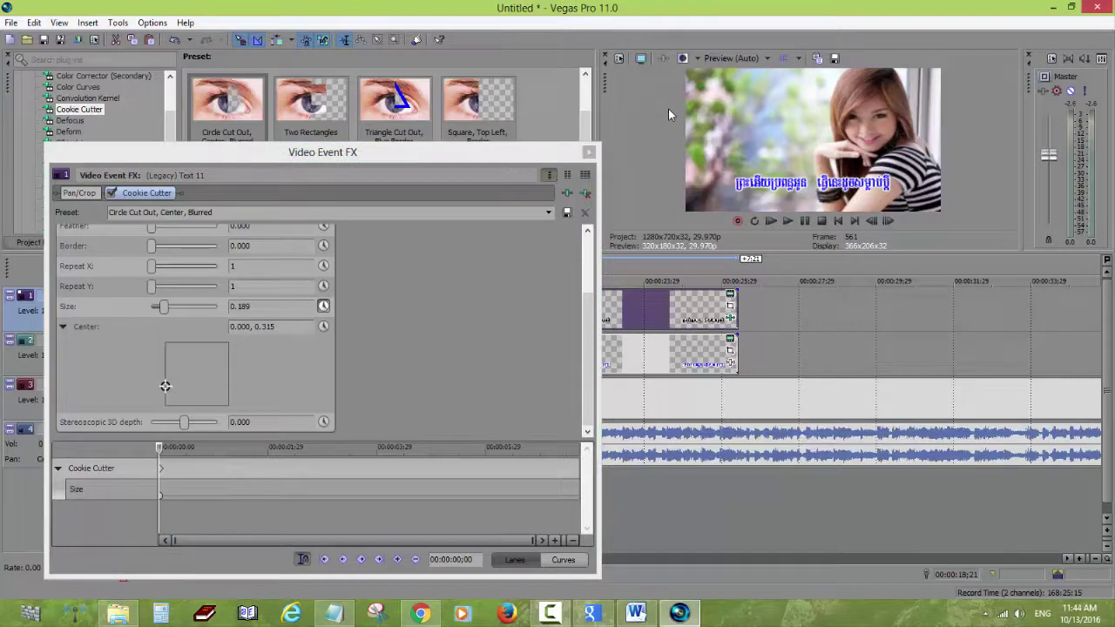
{"action": "key", "text": "space"}
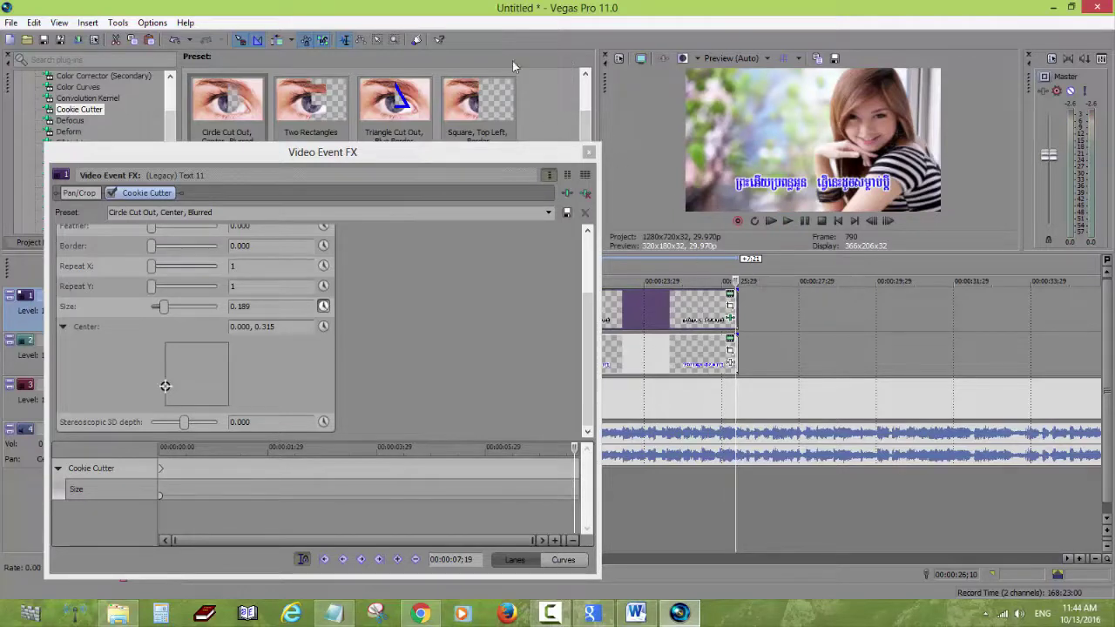
{"action": "left_click_drag", "start_coordinate": [166, 310], "coordinate": [204, 315]}
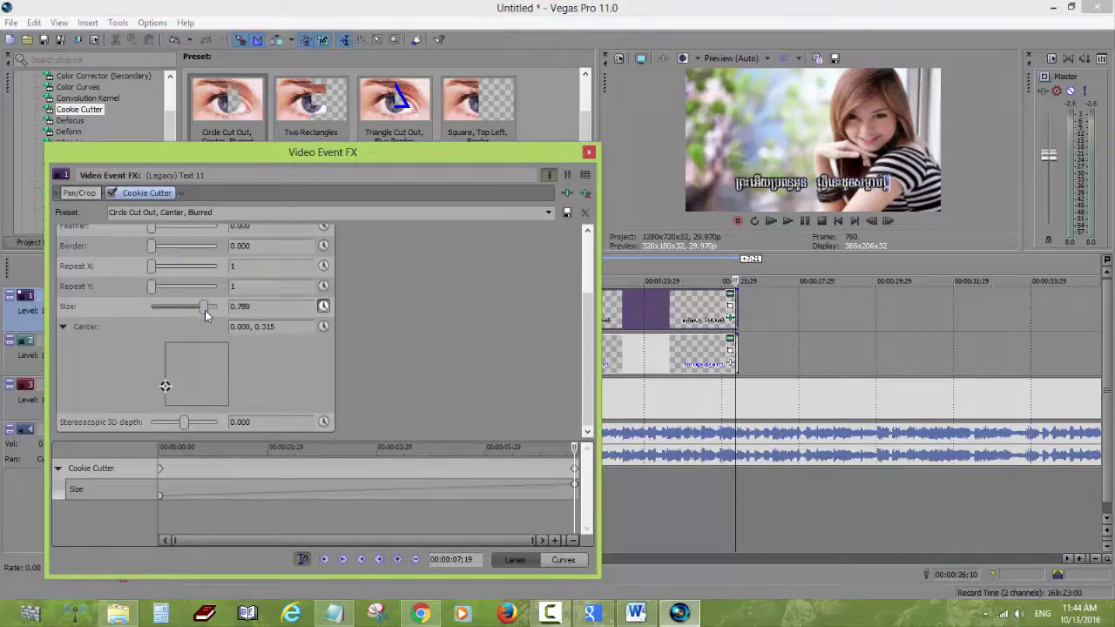
{"action": "left_click", "coordinate": [590, 154]}
Play the third line from its start, pause at 00:00:23;09 and keyframe the Cookie Cutter size at 0.495 there.
{"action": "left_click", "coordinate": [434, 310]}
{"action": "key", "text": "space"}
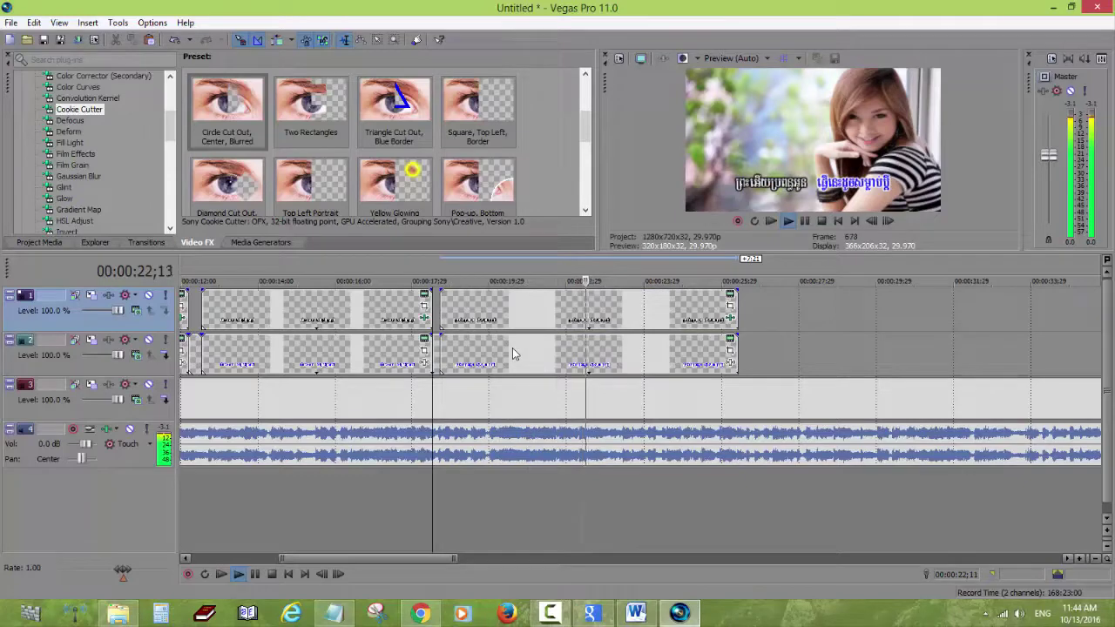
{"action": "key", "text": "Return"}
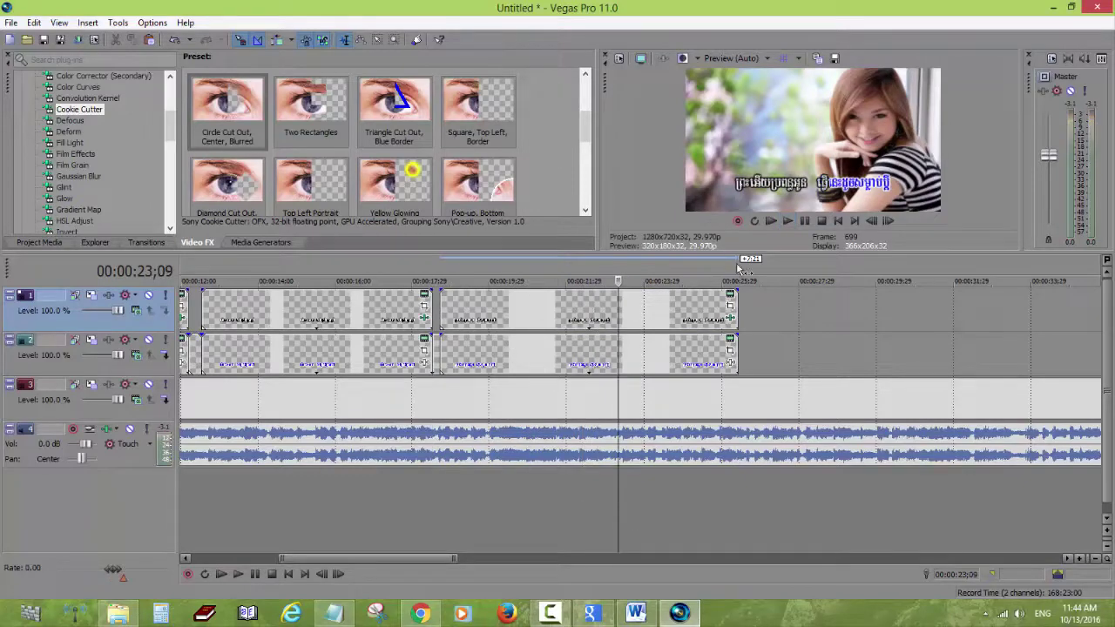
{"action": "left_click", "coordinate": [730, 339]}
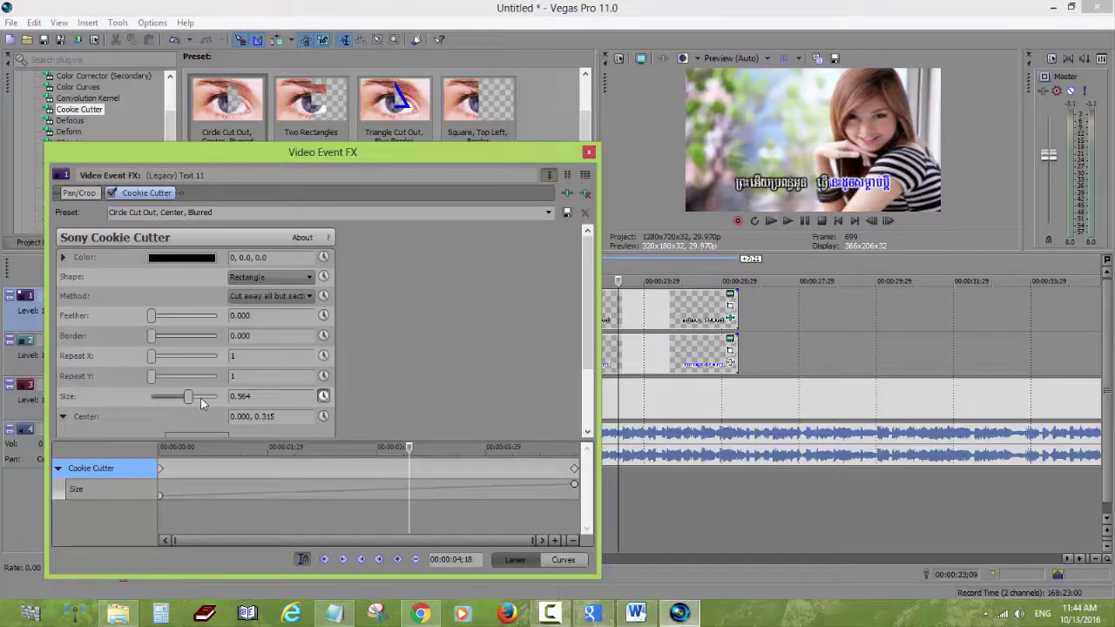
{"action": "left_click_drag", "start_coordinate": [189, 398], "coordinate": [184, 403]}
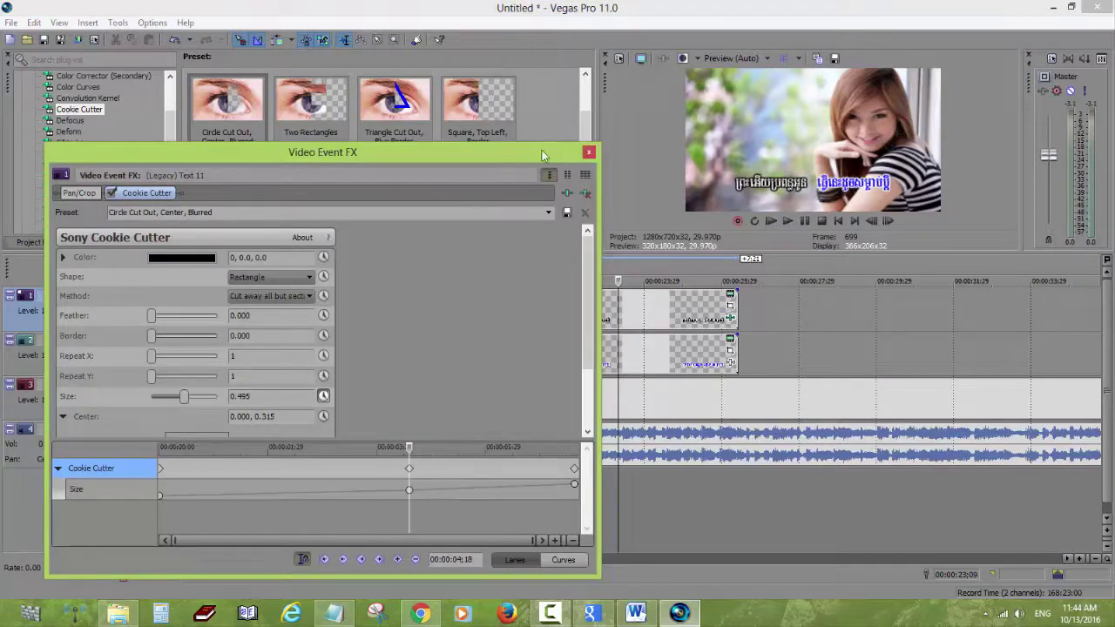
{"action": "left_click", "coordinate": [586, 155]}
Replay the third line, pause at 00:00:22;28 and add an adjusted Cookie Cutter size keyframe at 00:00:04;07.
{"action": "left_click", "coordinate": [433, 327]}
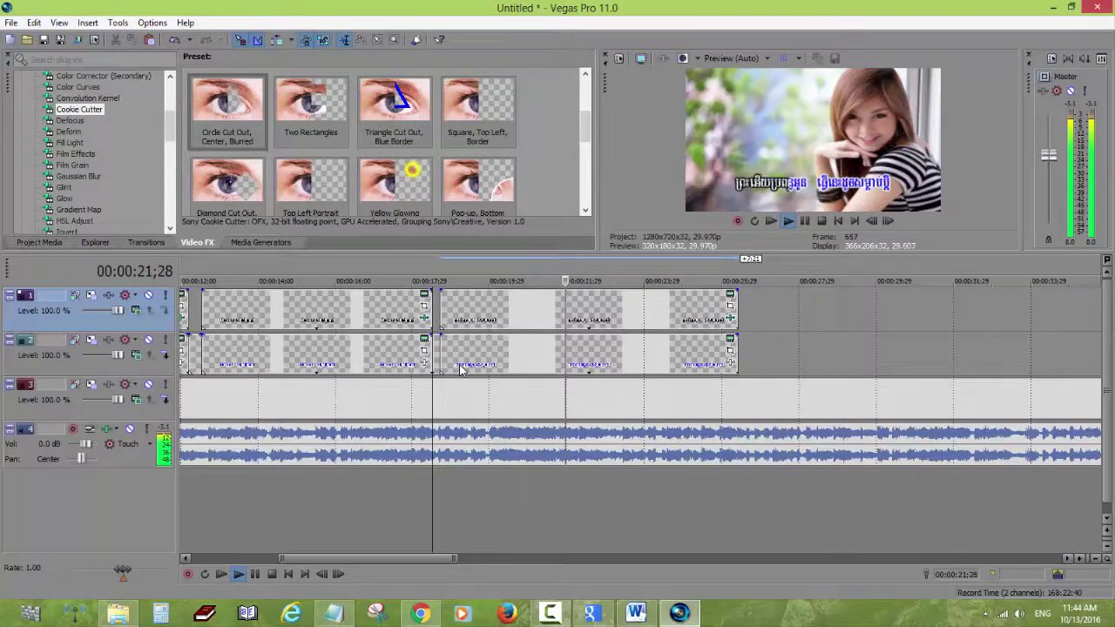
{"action": "key", "text": "Return"}
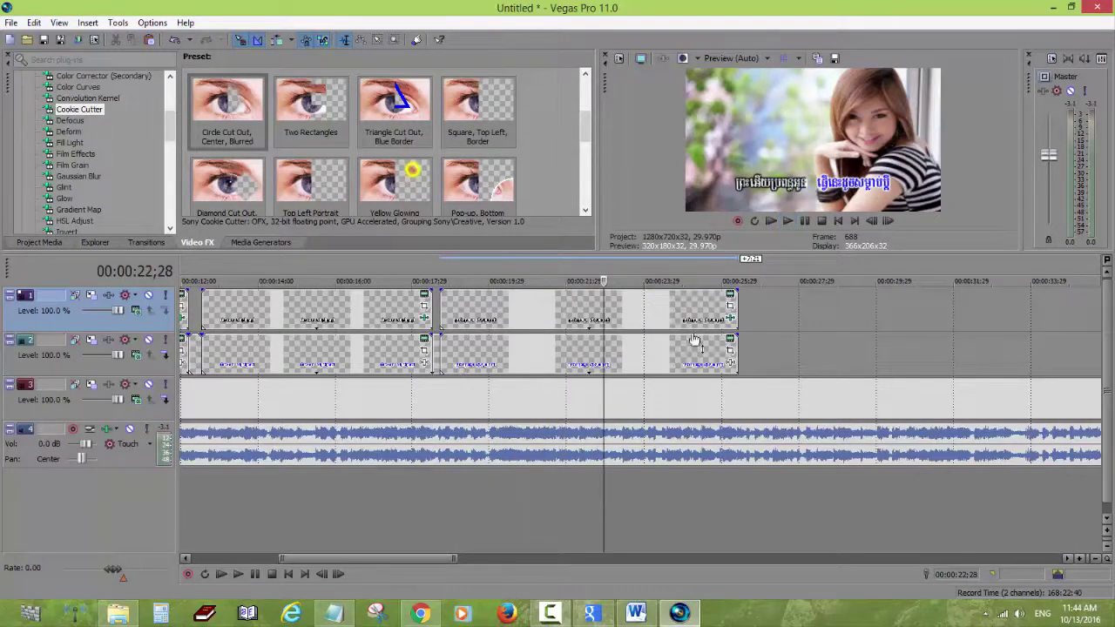
{"action": "left_click", "coordinate": [730, 319]}
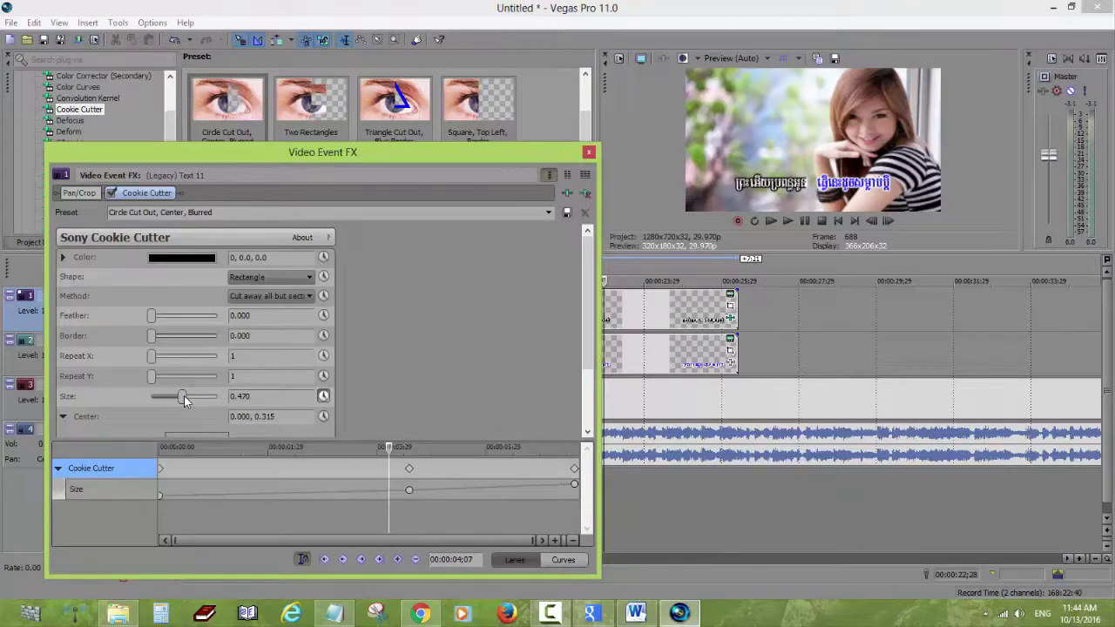
{"action": "left_click", "coordinate": [589, 154]}
Replay the third line, pause at 00:00:20;09 and keyframe the Cookie Cutter size at 0.421 there.
{"action": "left_click", "coordinate": [433, 314]}
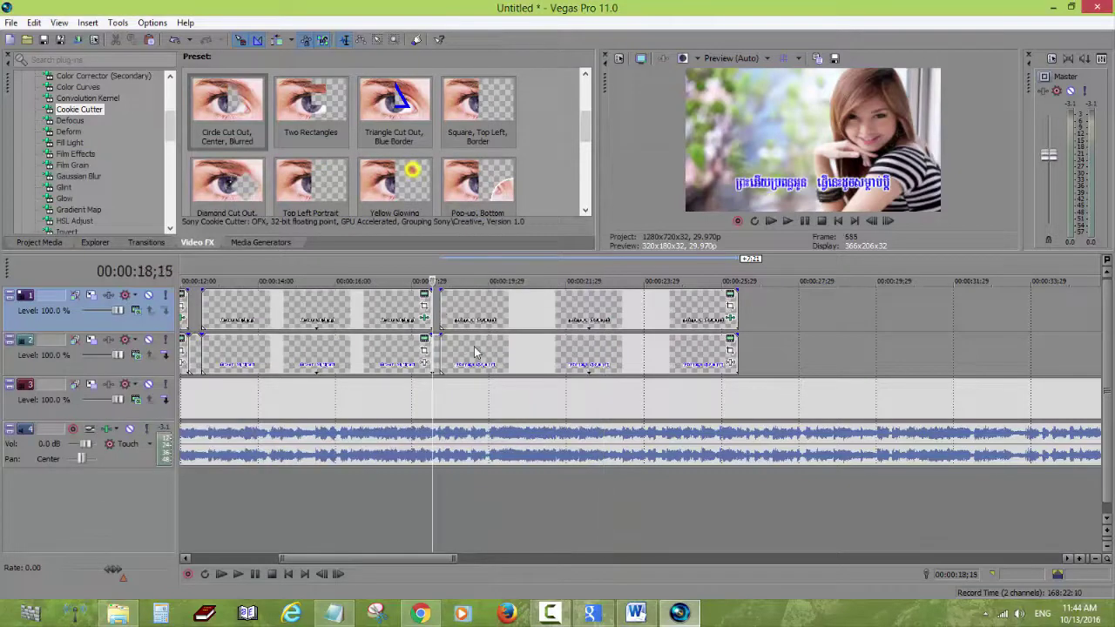
{"action": "key", "text": "space"}
{"action": "key", "text": "space"}
{"action": "key", "text": "space"}
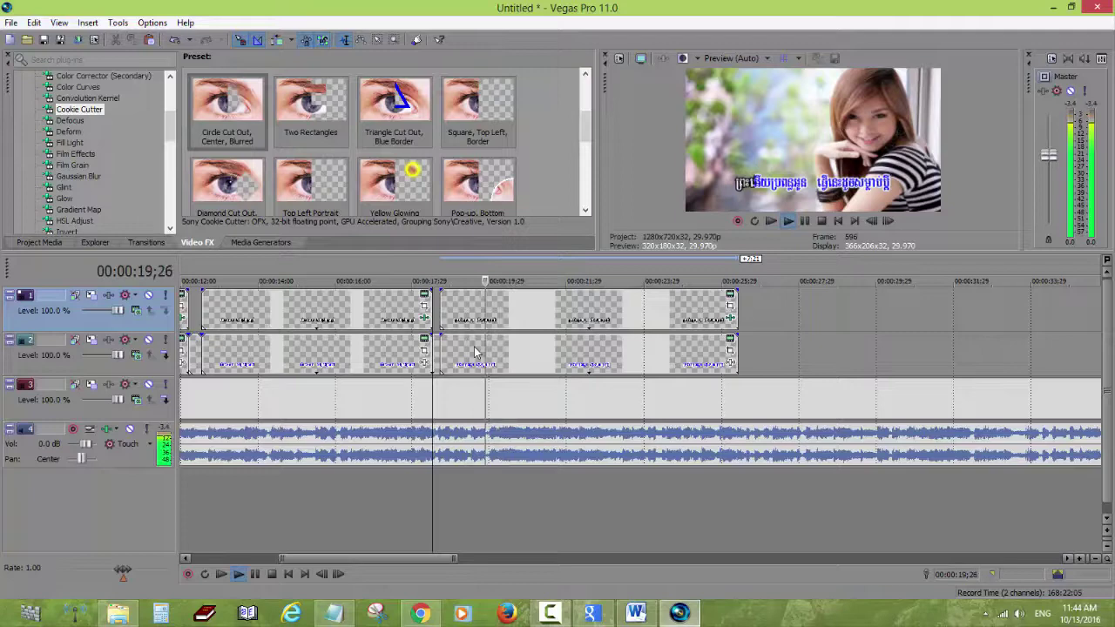
{"action": "key", "text": "Return"}
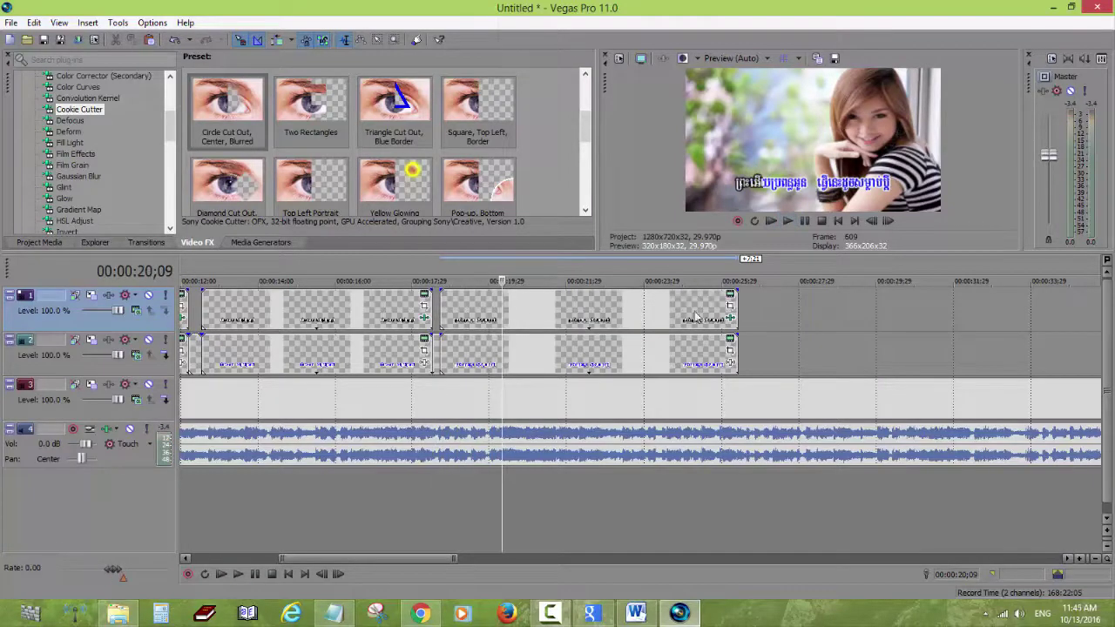
{"action": "left_click", "coordinate": [730, 318]}
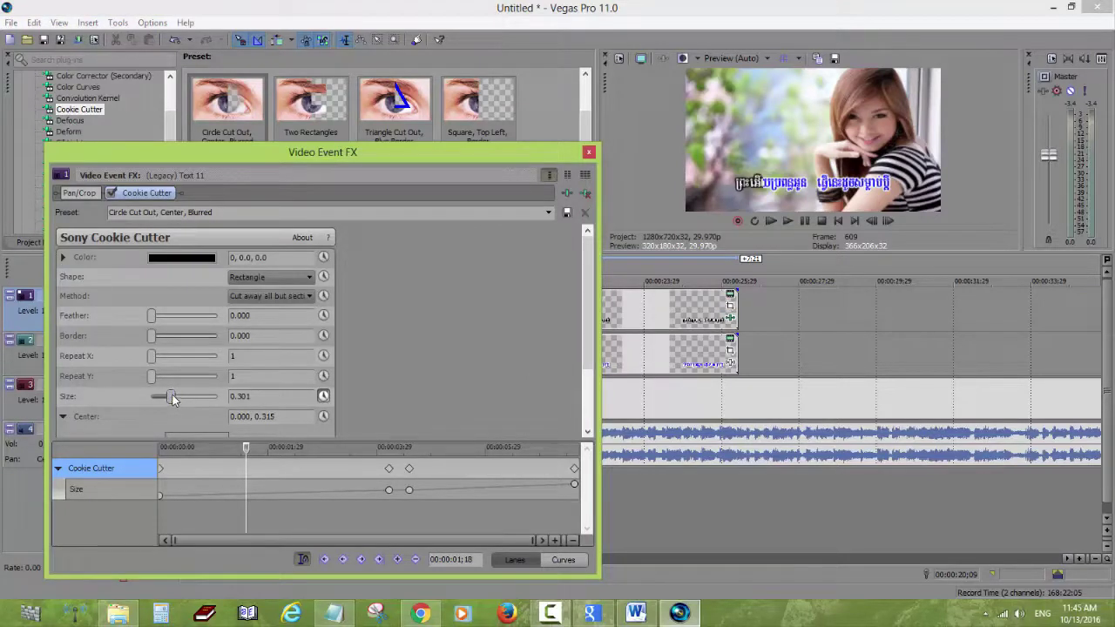
{"action": "left_click_drag", "start_coordinate": [174, 395], "coordinate": [180, 394]}
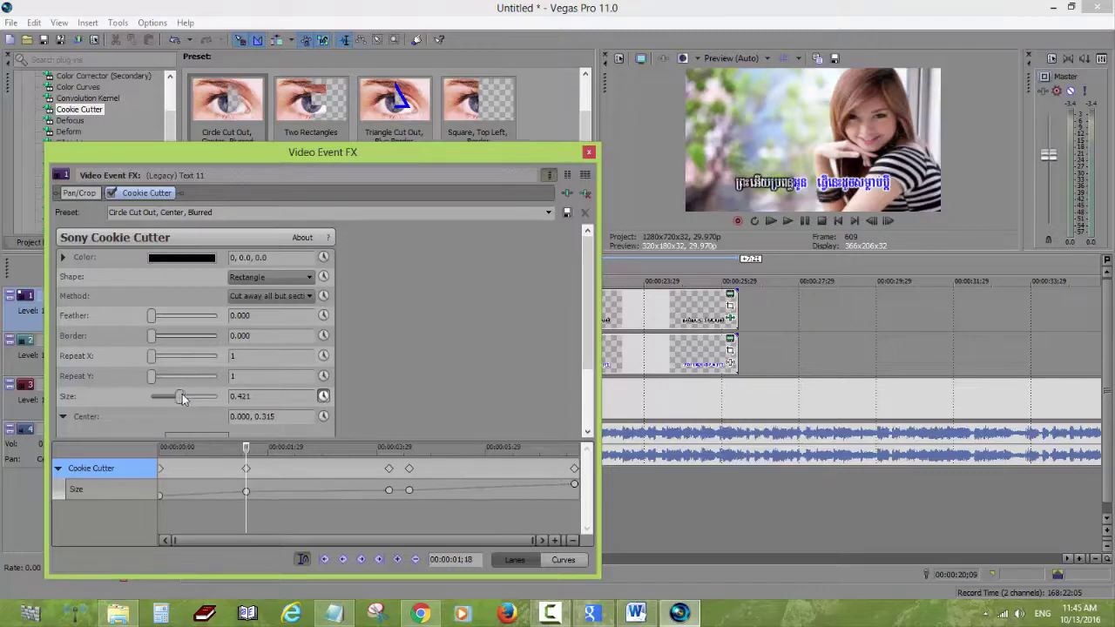
{"action": "left_click", "coordinate": [589, 151]}
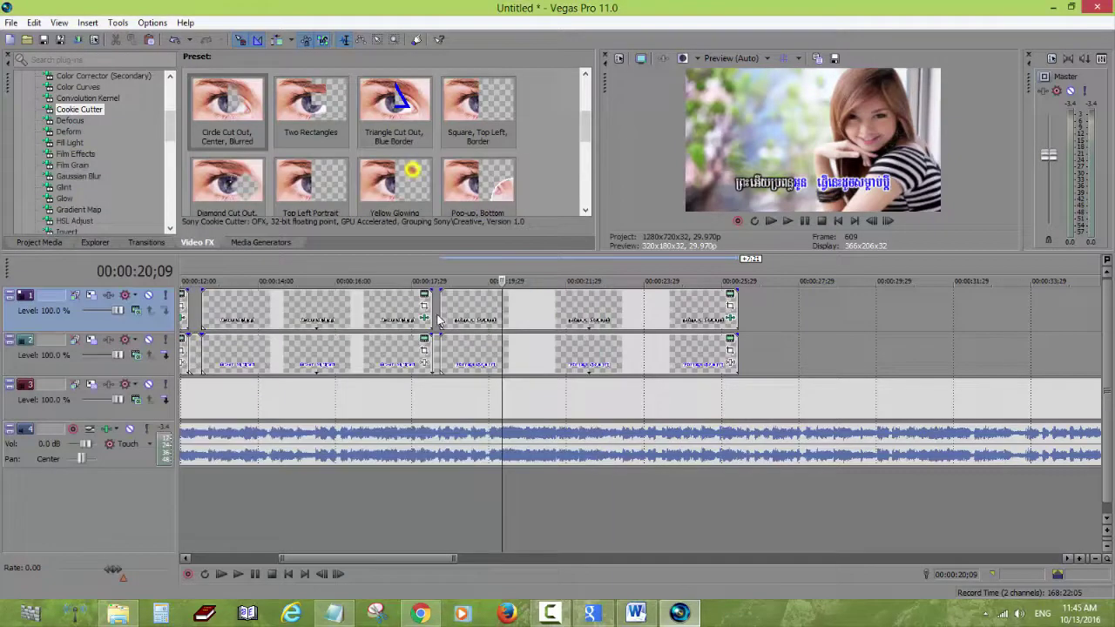
Play the third lyric line through to check its reveal timing, and play the whole karaoke project from the beginning.
{"action": "left_click", "coordinate": [433, 320]}
{"action": "key", "text": "space"}
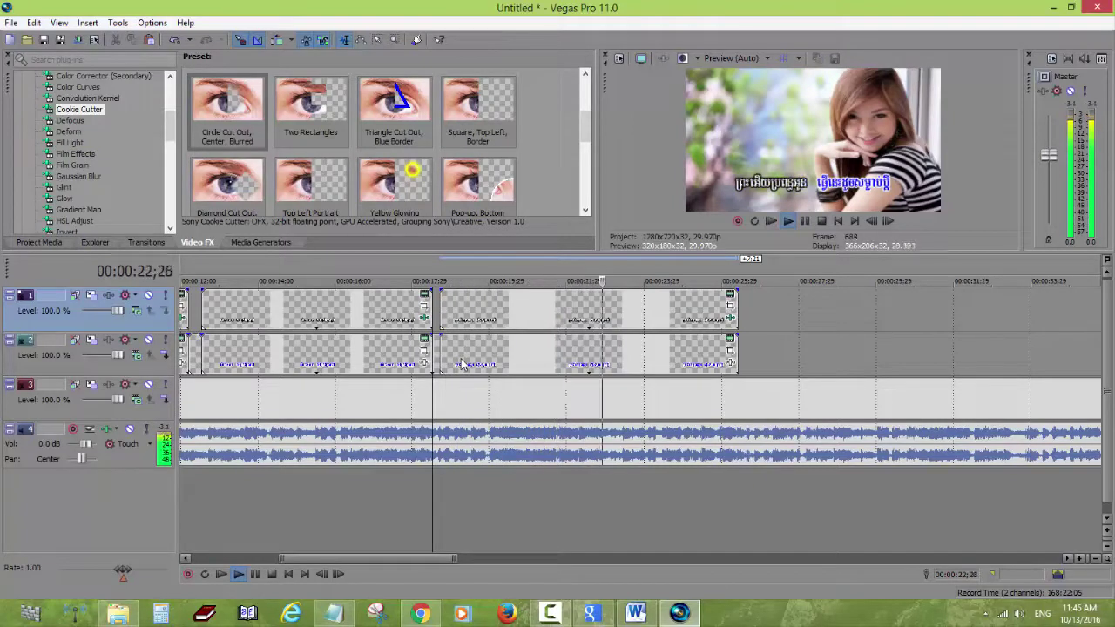
{"action": "key", "text": "Return"}
{"action": "key", "text": "space"}
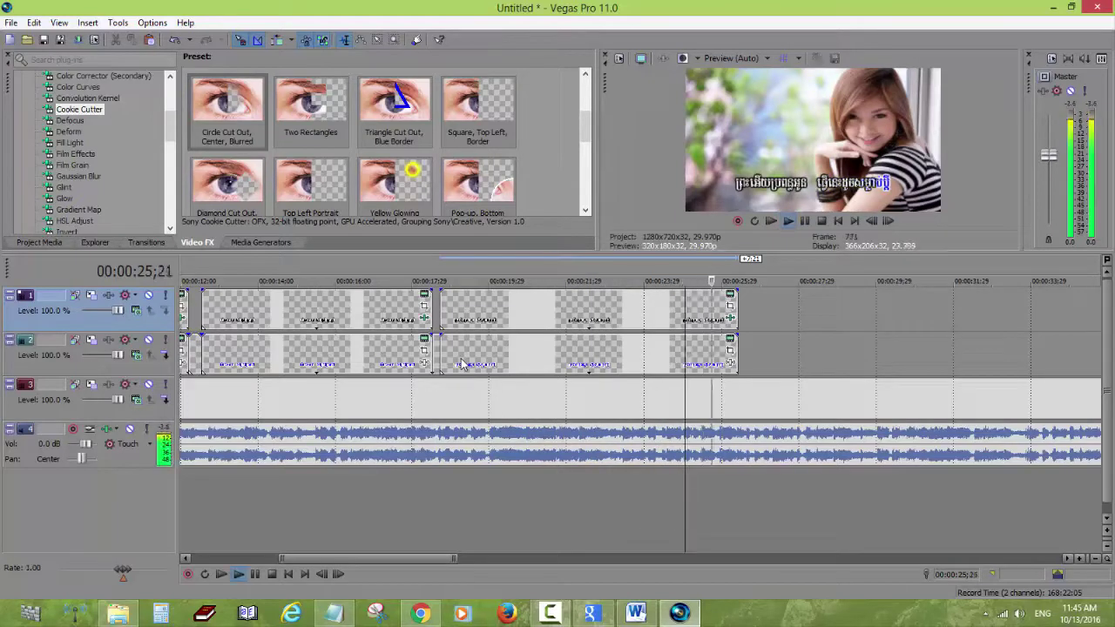
{"action": "key", "text": "space"}
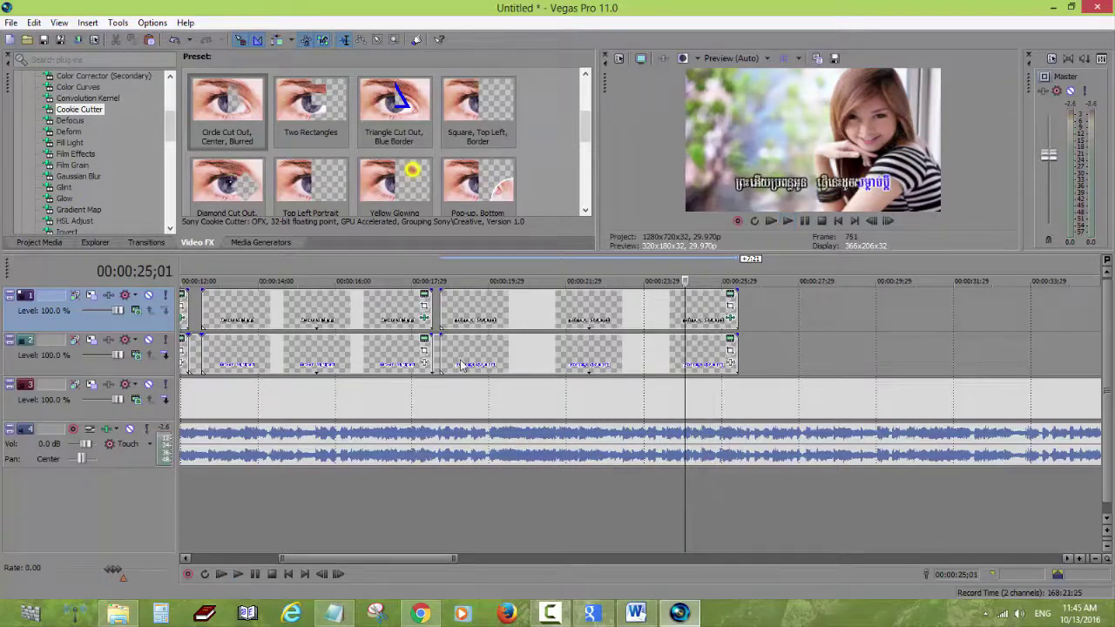
{"action": "left_click", "coordinate": [433, 305]}
{"action": "key", "text": "space"}
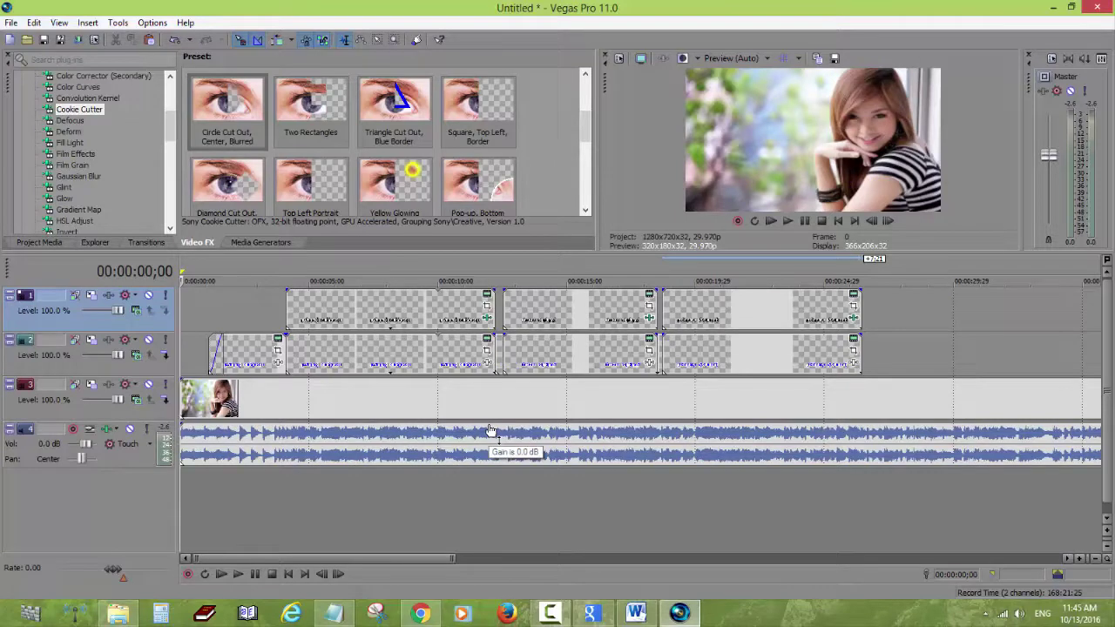
{"action": "key", "text": "space"}
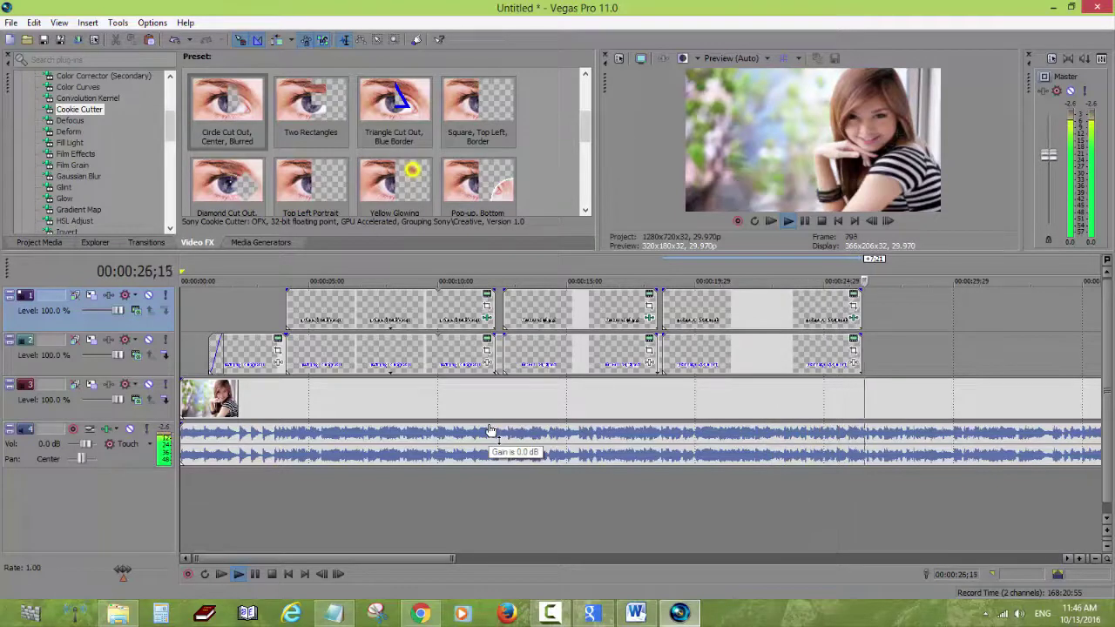
{"action": "key", "text": "space"}
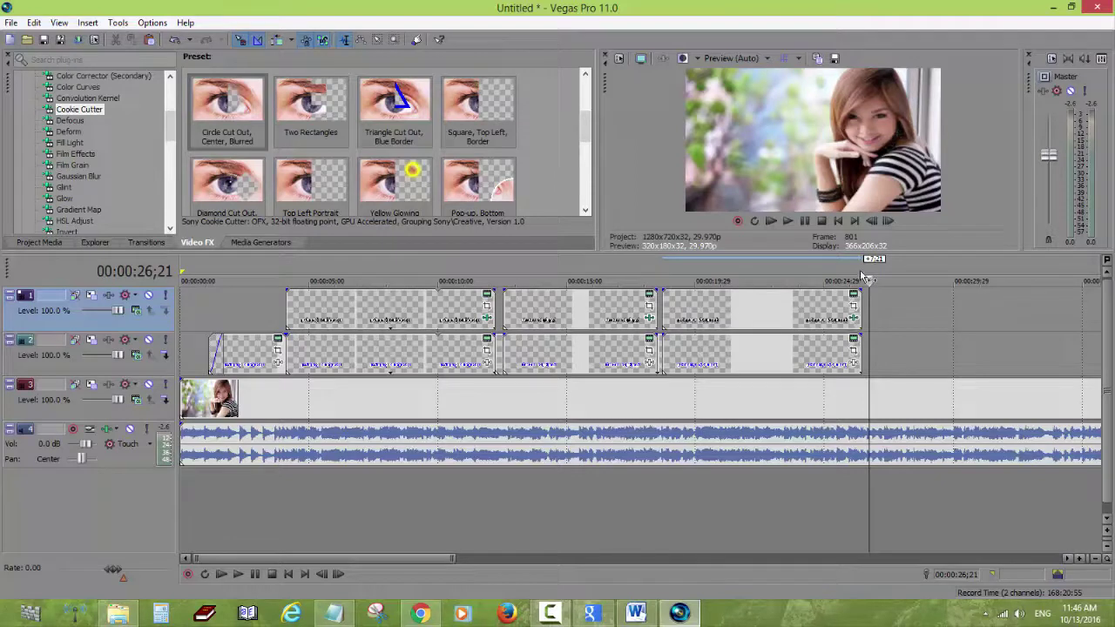
Select the time range from 00:00:00;00 to 00:00:26;12 and choose the MainConcept AVC/AAC Internet HD 720p template in the Render As settings.
{"action": "left_click_drag", "start_coordinate": [863, 274], "coordinate": [174, 275]}
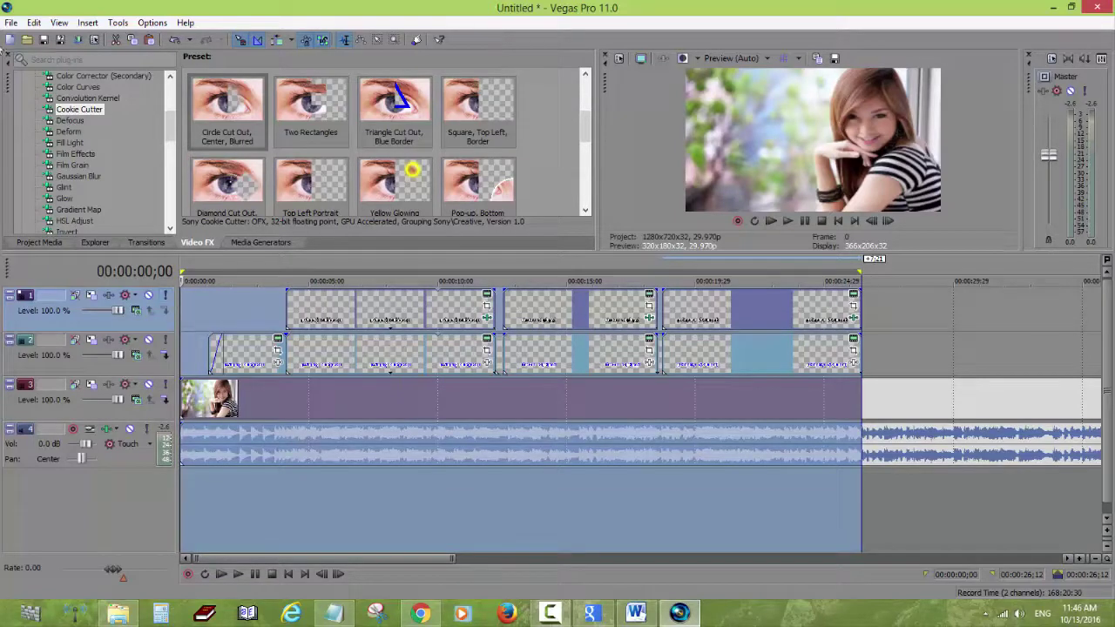
{"action": "left_click", "coordinate": [10, 24]}
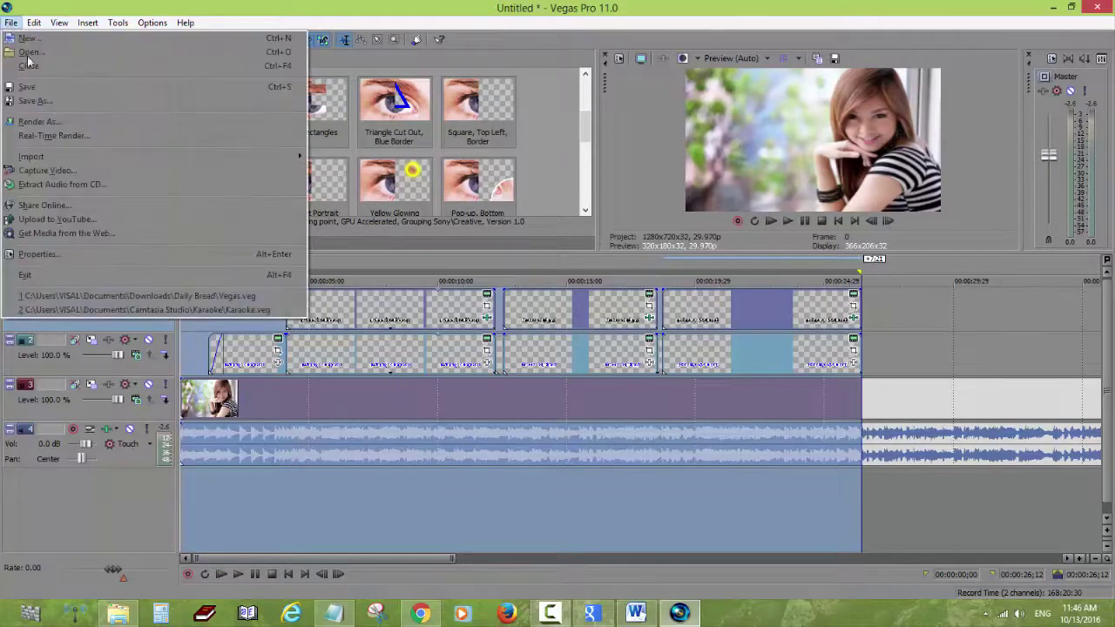
{"action": "left_click", "coordinate": [73, 128]}
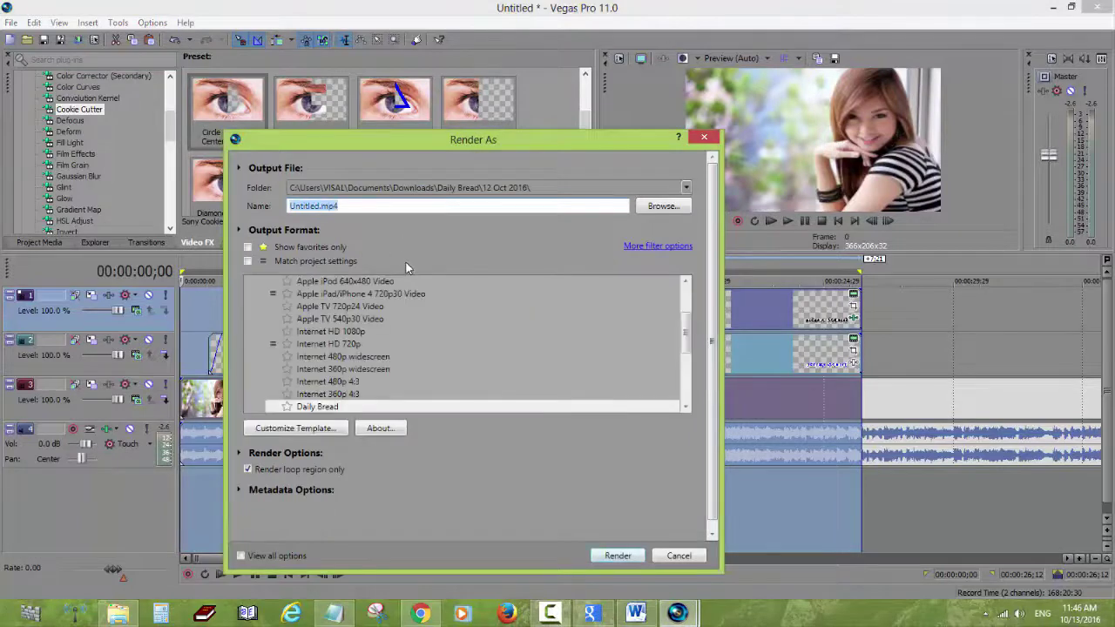
{"action": "left_click", "coordinate": [336, 349]}
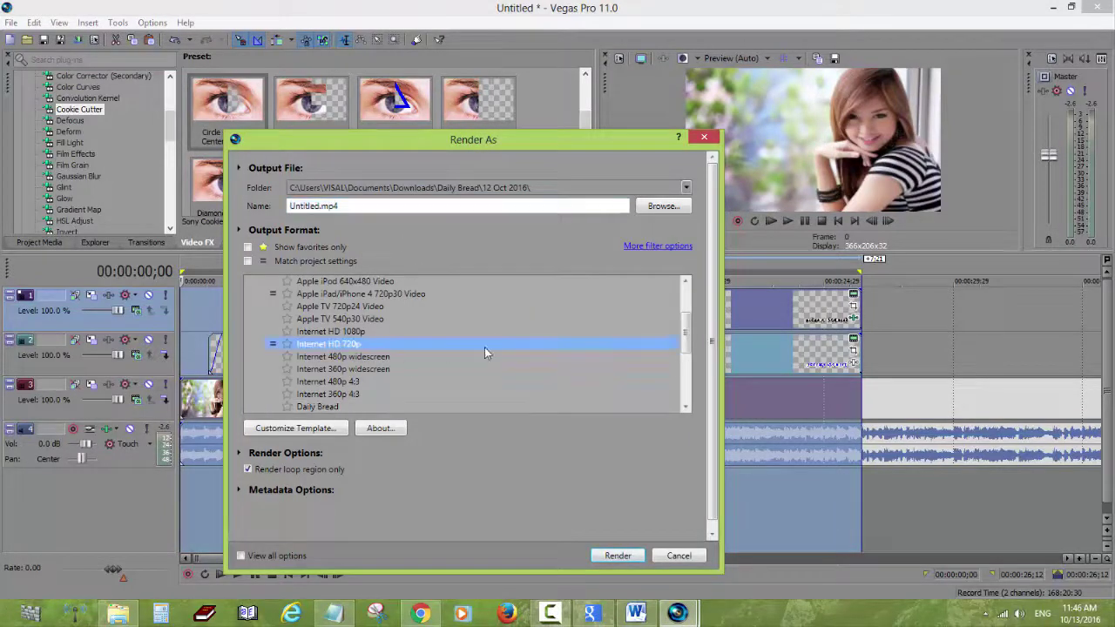
{"action": "left_click_drag", "start_coordinate": [688, 345], "coordinate": [688, 320]}
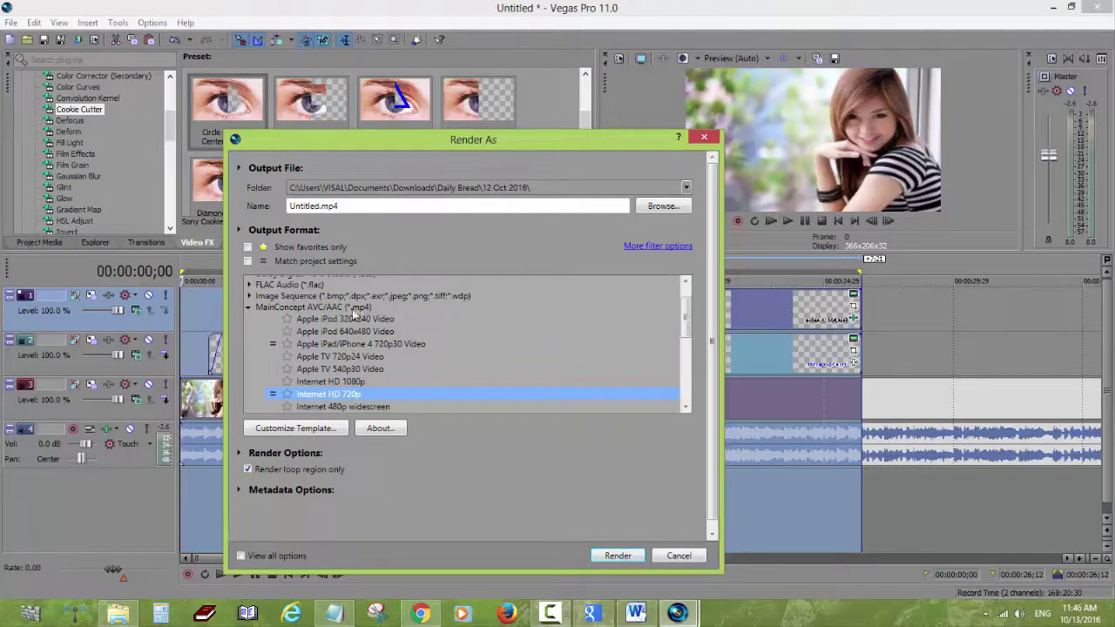
{"action": "mouse_move", "coordinate": [691, 318]}
{"action": "left_mouse_down"}
{"action": "mouse_move", "coordinate": [691, 392]}
{"action": "mouse_move", "coordinate": [693, 336]}
{"action": "left_mouse_up"}
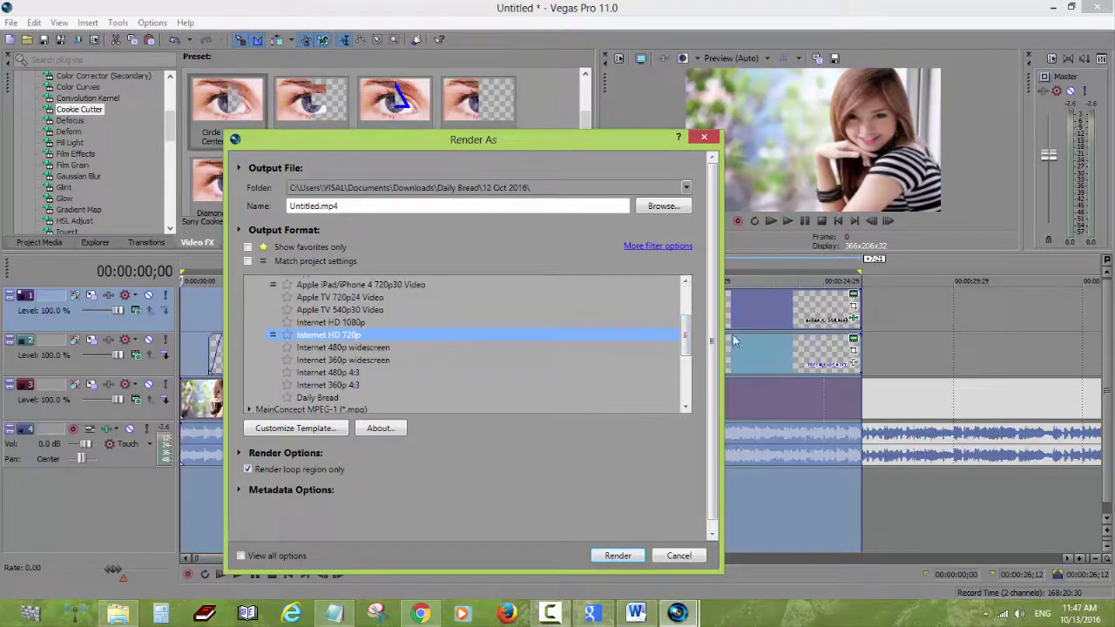
Try the Video for Windows (*.avi) HD YUV render templates, including HD 720-60p YUV, and leave the render settings without rendering.
{"action": "left_click_drag", "start_coordinate": [692, 340], "coordinate": [693, 385]}
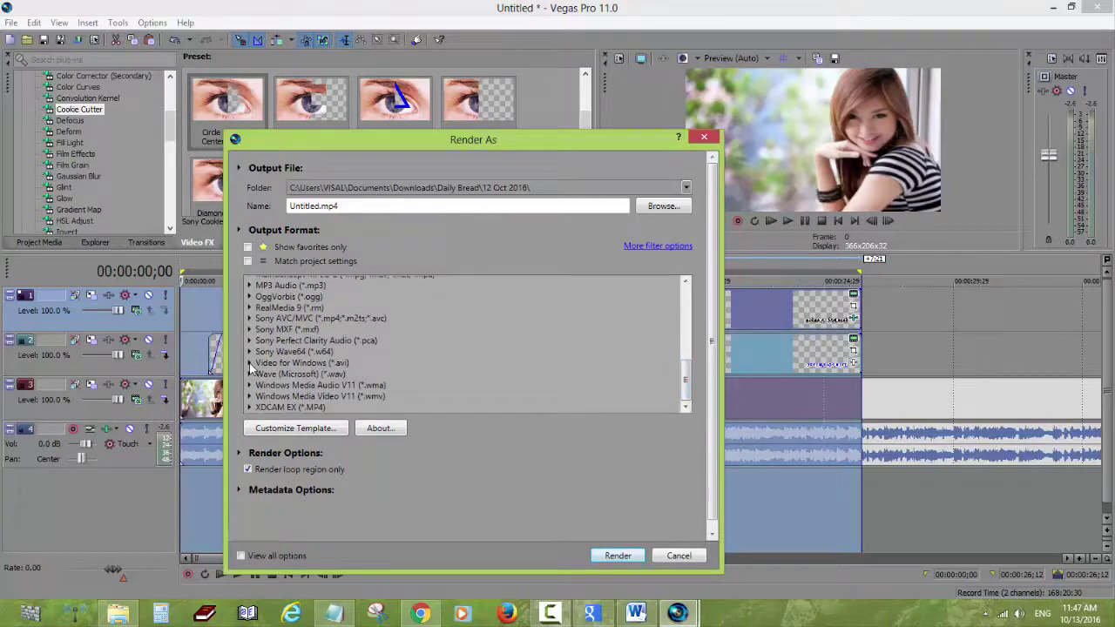
{"action": "left_click", "coordinate": [251, 364]}
{"action": "left_click_drag", "start_coordinate": [690, 352], "coordinate": [693, 394]}
{"action": "left_click", "coordinate": [347, 320]}
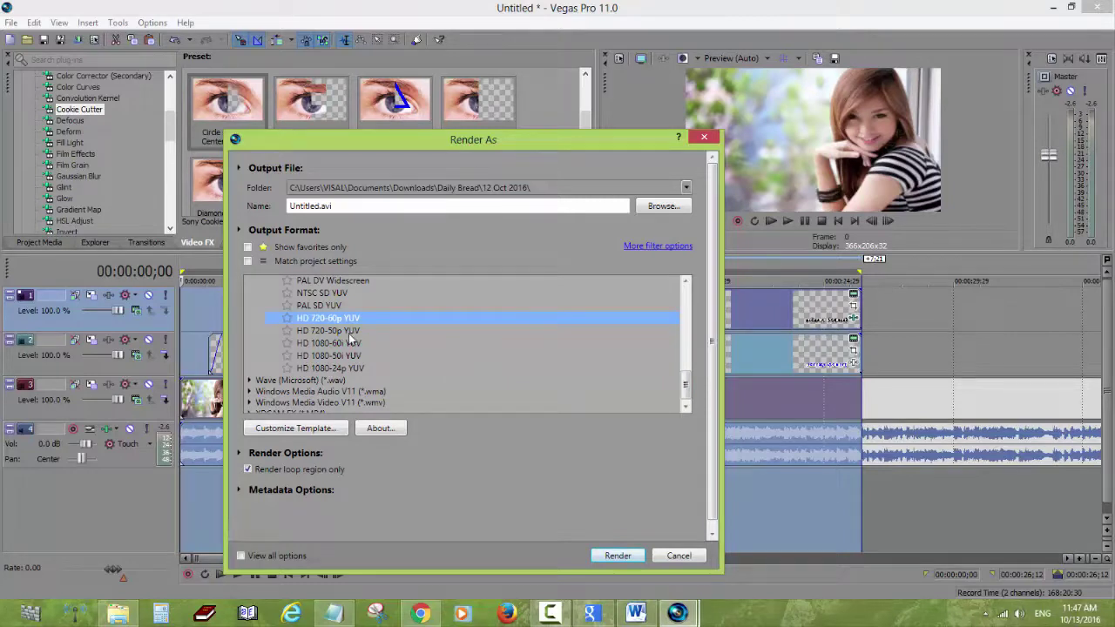
{"action": "left_click", "coordinate": [322, 330]}
{"action": "left_click", "coordinate": [326, 345]}
{"action": "left_click", "coordinate": [332, 356]}
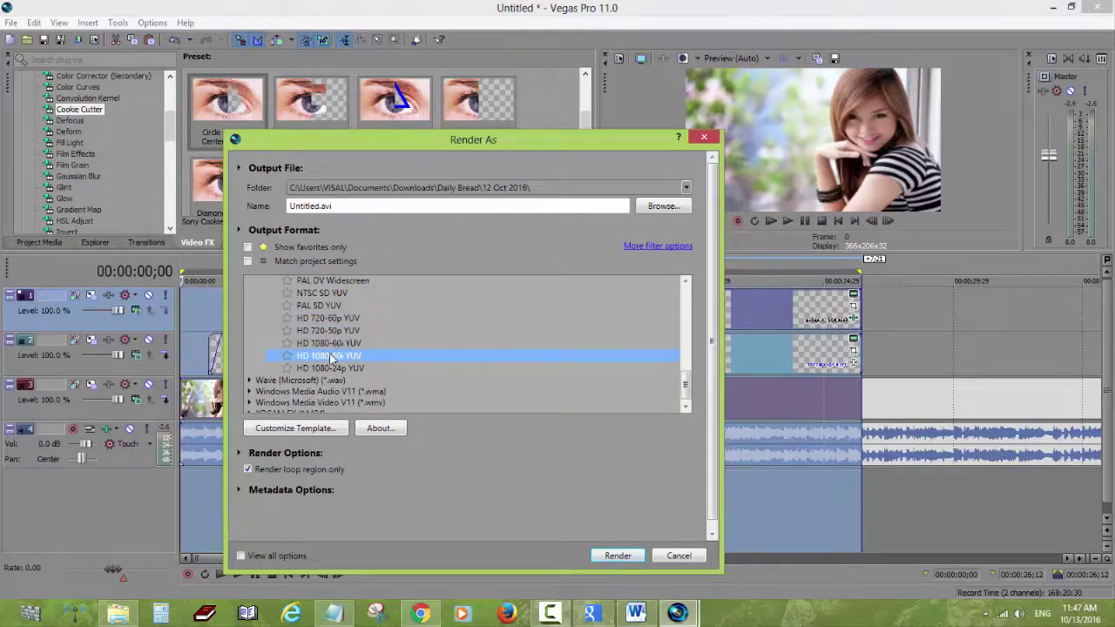
{"action": "left_click", "coordinate": [334, 319]}
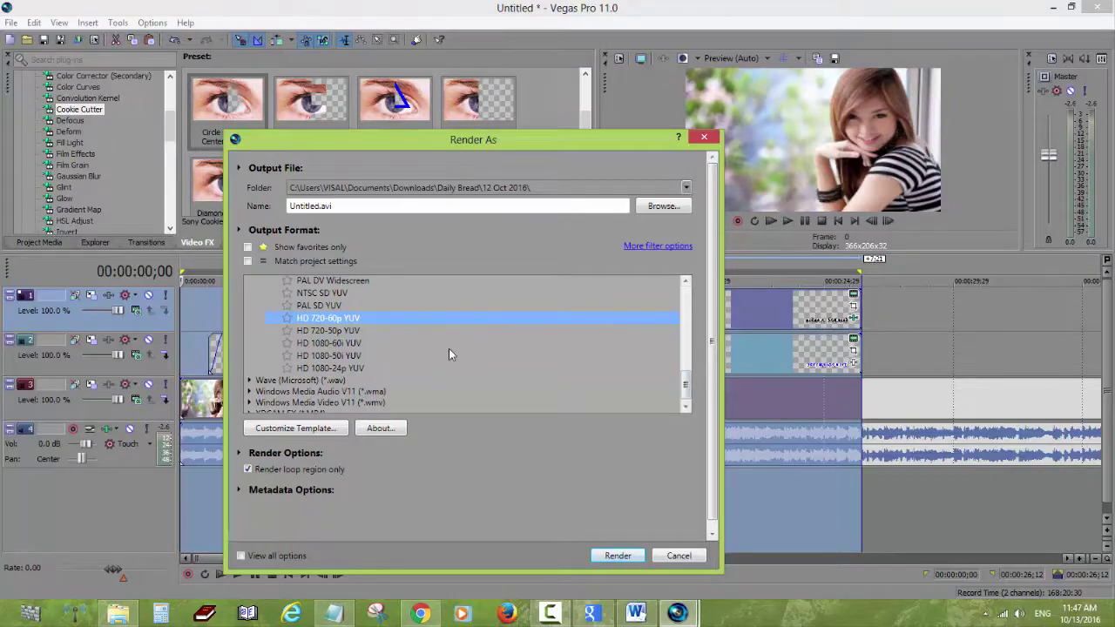
{"action": "left_click", "coordinate": [339, 331]}
{"action": "left_click", "coordinate": [338, 319]}
{"action": "mouse_move", "coordinate": [686, 384]}
{"action": "left_mouse_down"}
{"action": "mouse_move", "coordinate": [685, 375]}
{"action": "mouse_move", "coordinate": [687, 402]}
{"action": "left_mouse_up"}
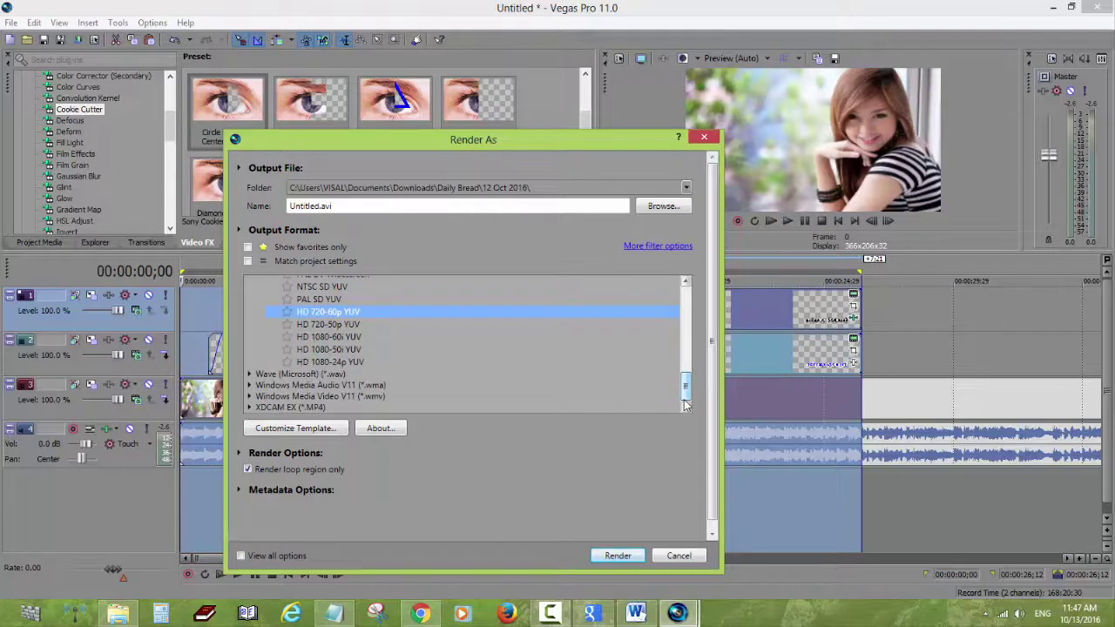
{"action": "left_click", "coordinate": [679, 557]}
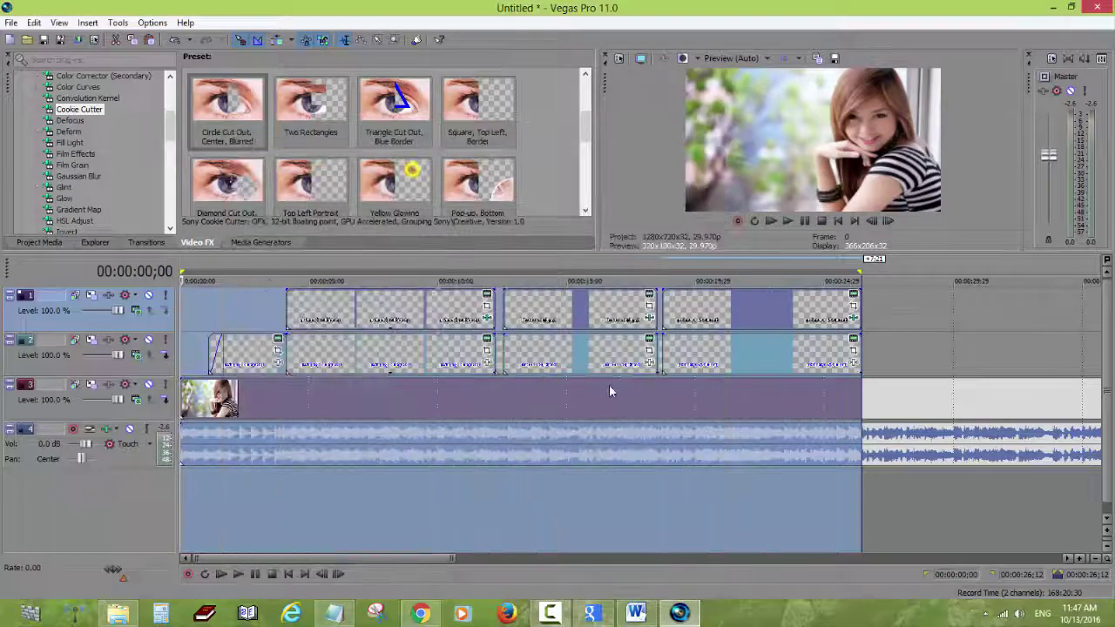
Switch to the Notepad window showing the tutorial title and reposition it over the project.
{"action": "left_click", "coordinate": [336, 616]}
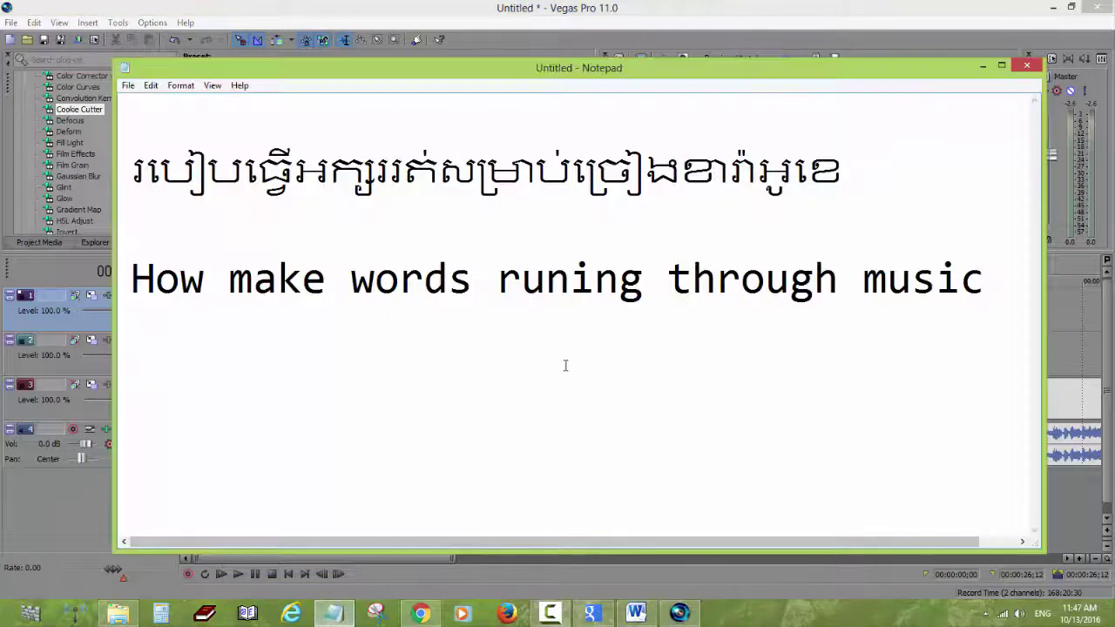
{"action": "left_click_drag", "start_coordinate": [697, 68], "coordinate": [637, 73]}
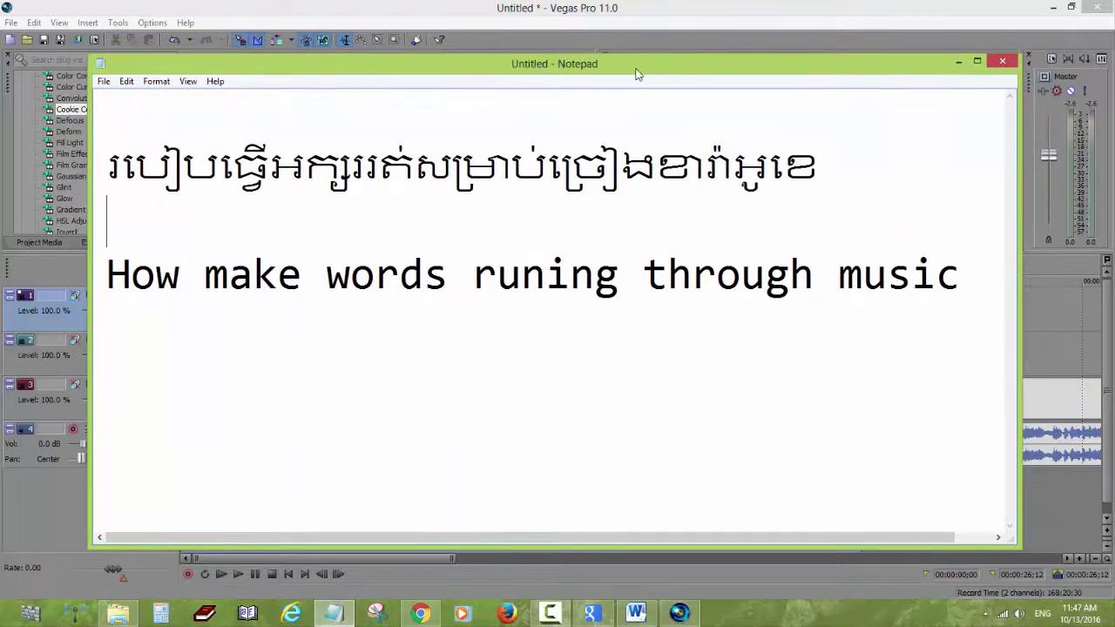